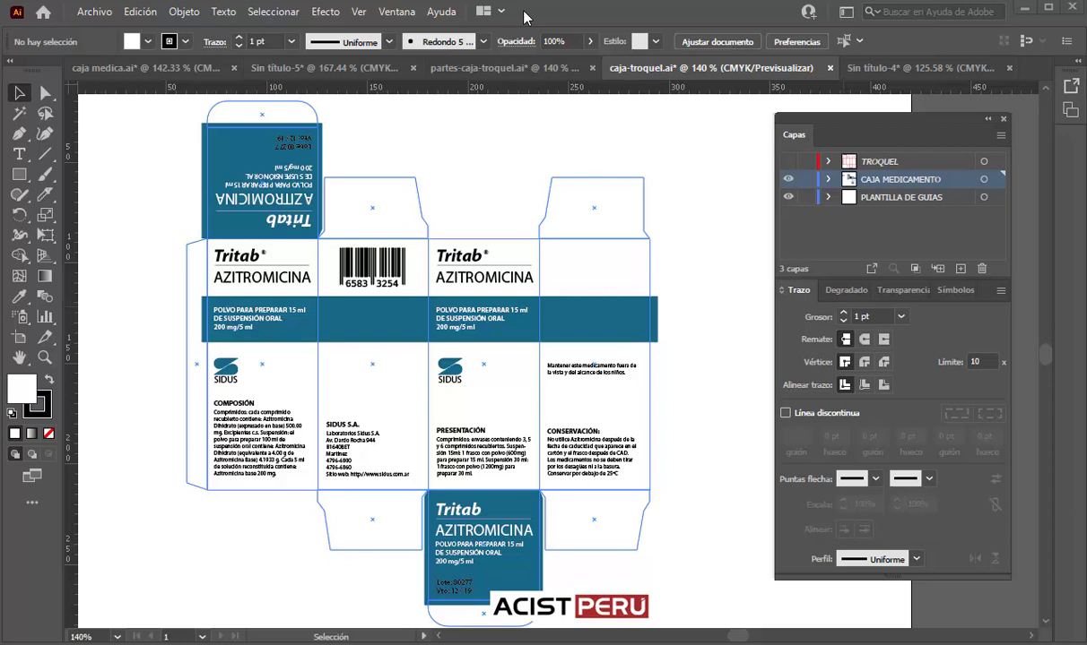
- Toggle the CAJA MEDICAMENTO, PLANTILLA DE GUIAS and TROQUEL layers to compare the outlines
click(788, 179)
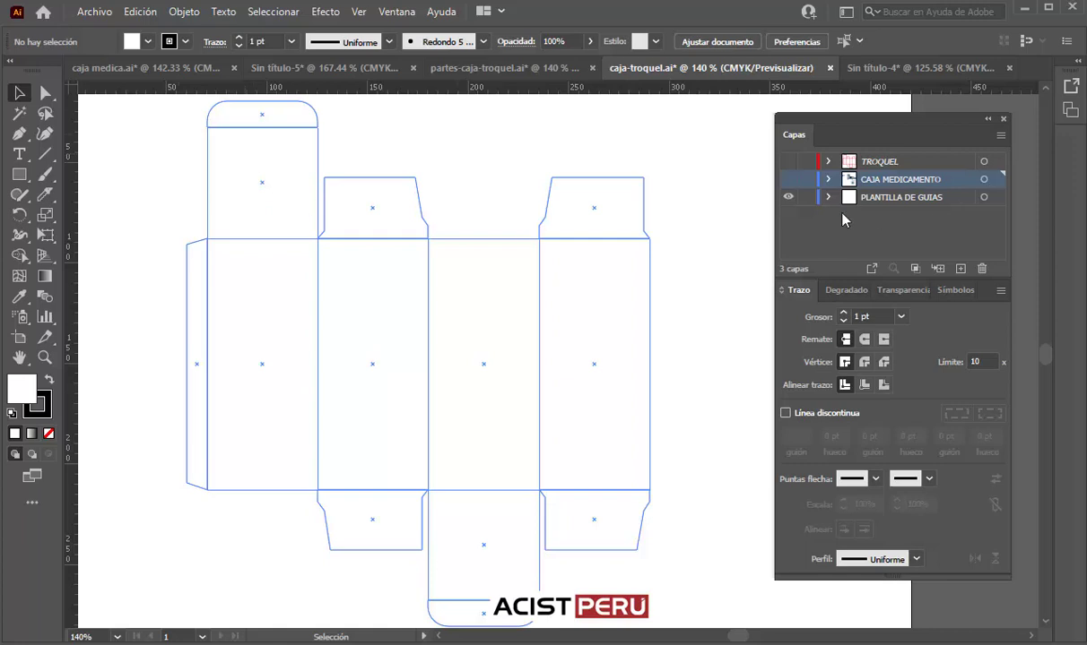
click(788, 197)
click(788, 162)
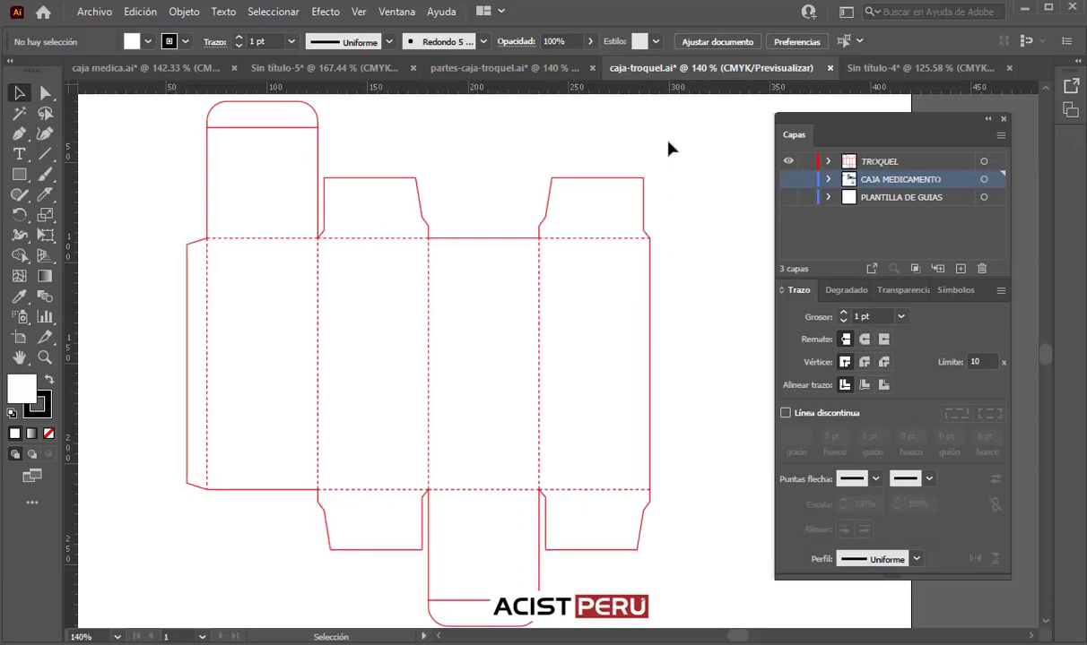
click(788, 161)
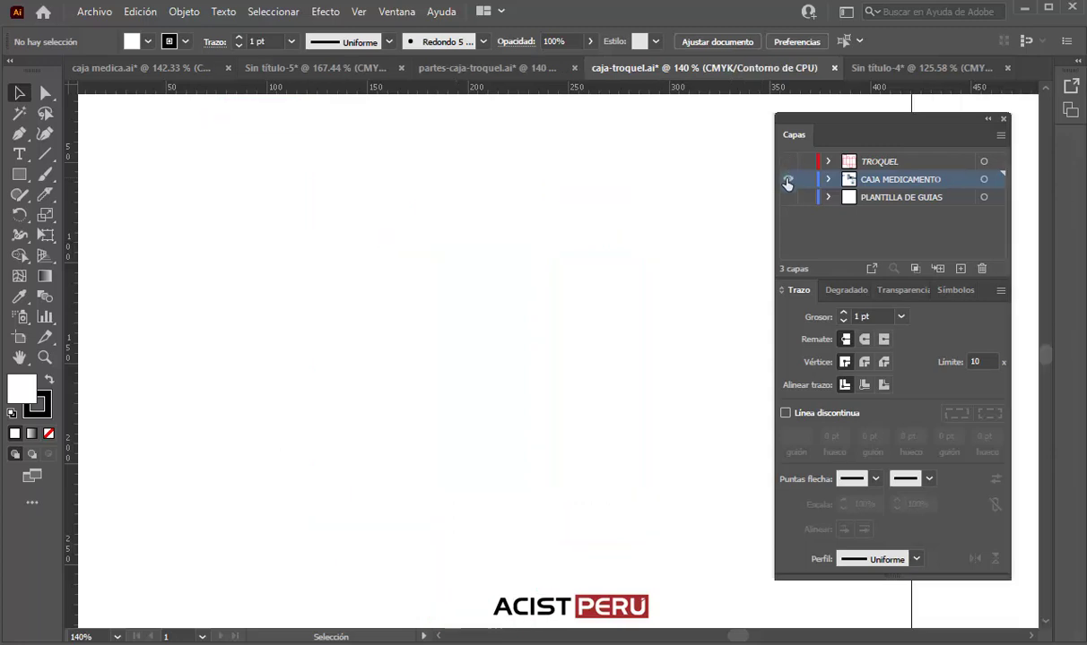
click(788, 179)
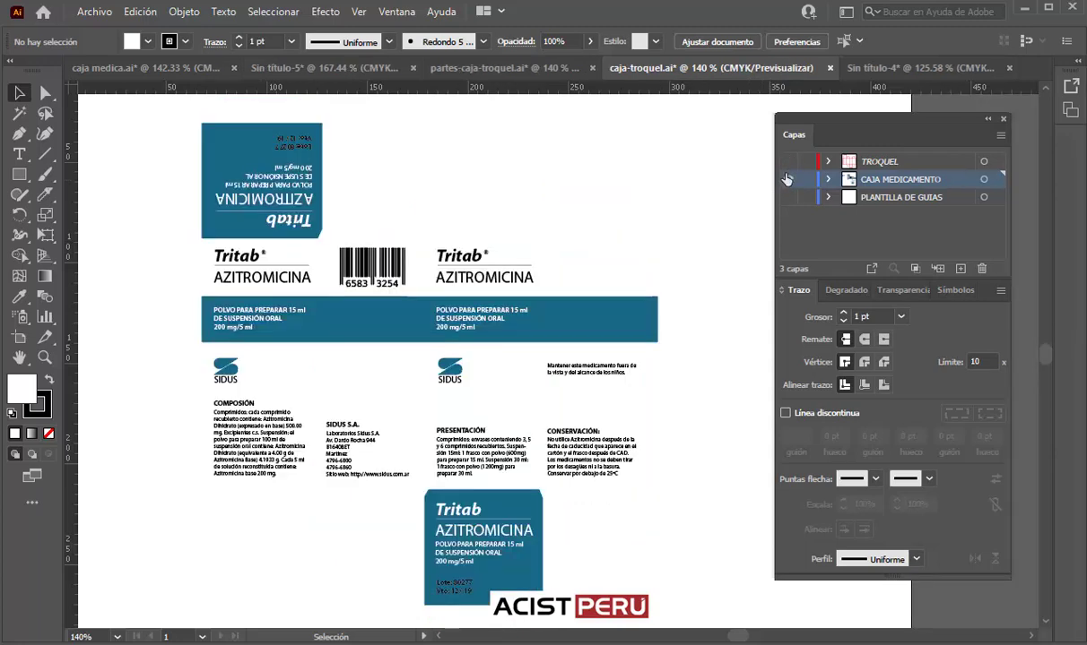
- View the numbered box parts in partes-caja-troquel.ai, then the die-cut photo in Sin título-5
click(484, 67)
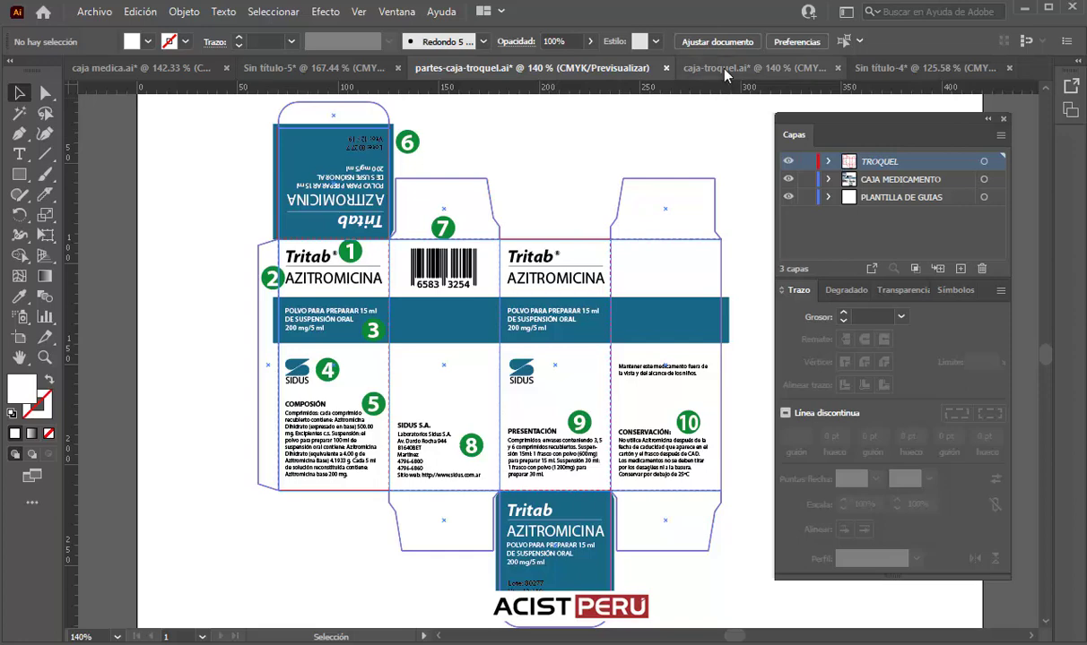
click(685, 65)
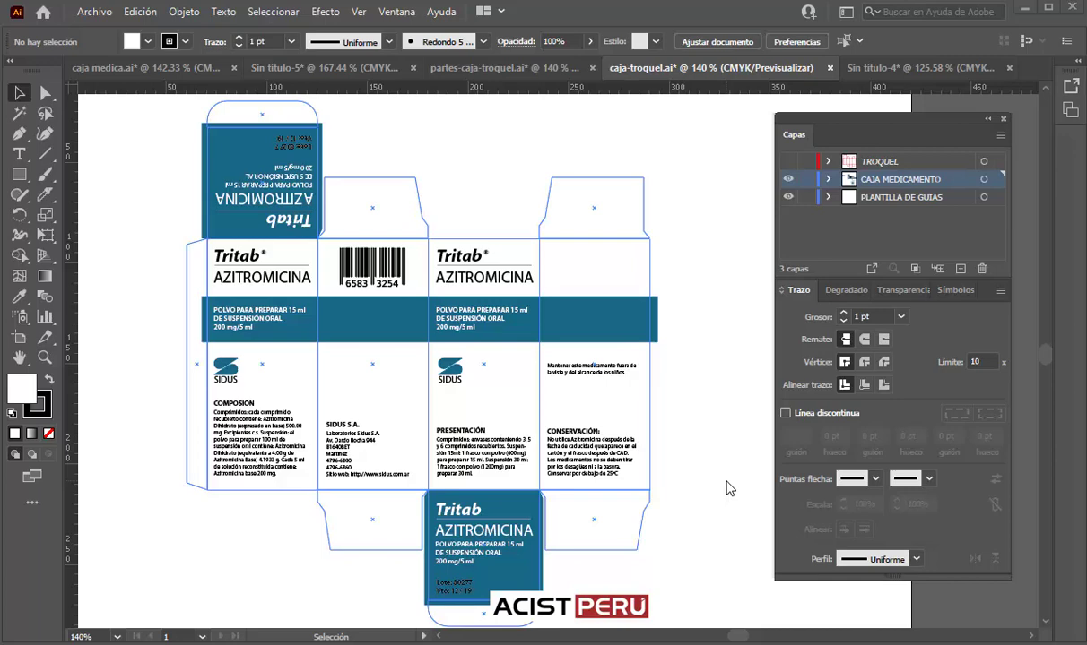
click(278, 65)
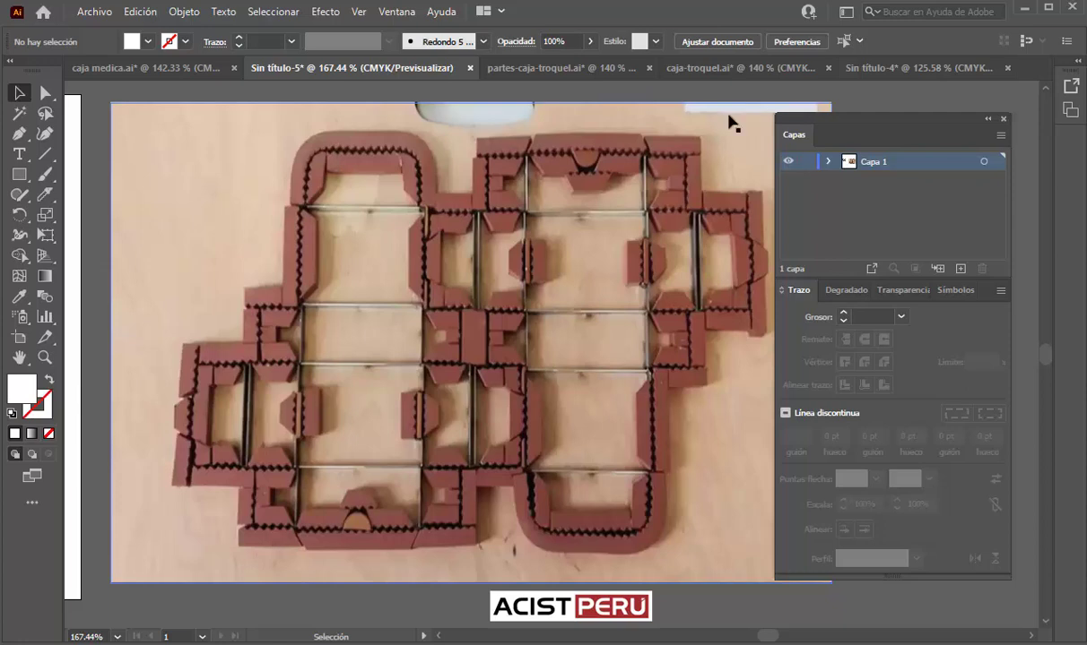
- Switch back to the Tritab Azitromicina box artwork in caja-troquel.ai
click(700, 66)
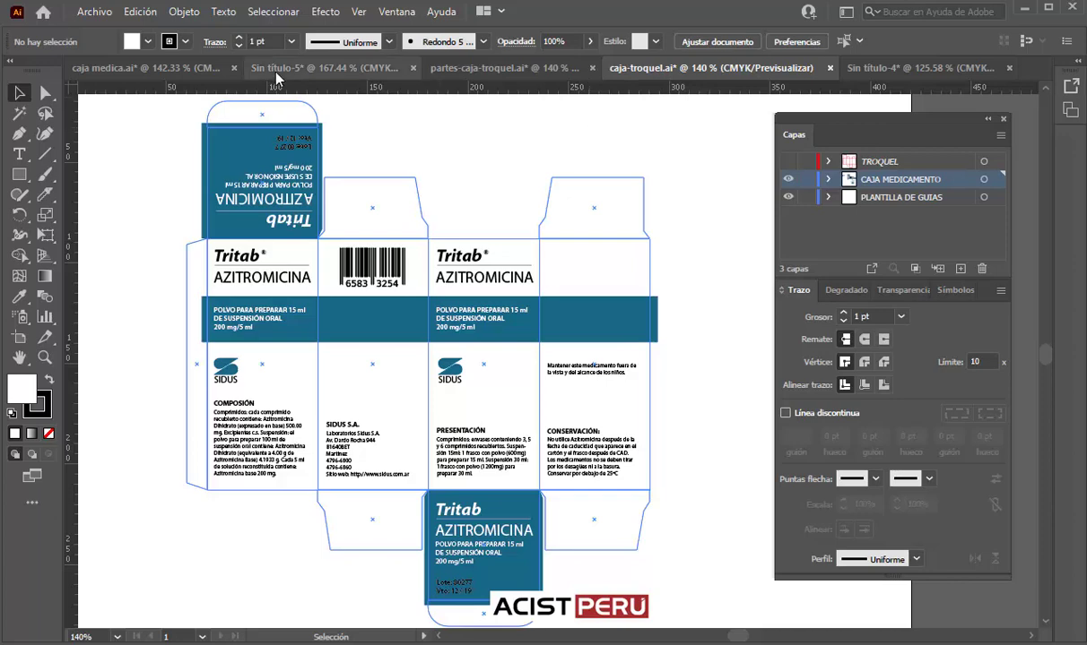
- Pan across the die-cut template photos in Sin título-5
click(305, 68)
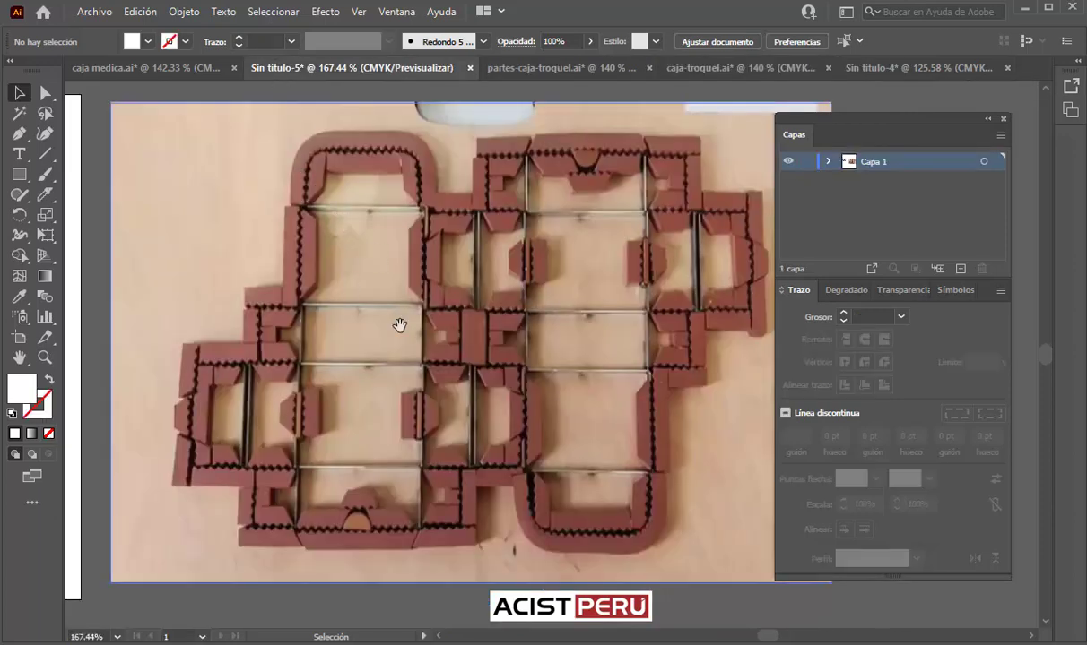
scroll(260, 361, left, 5)
drag(249, 362, 567, 381)
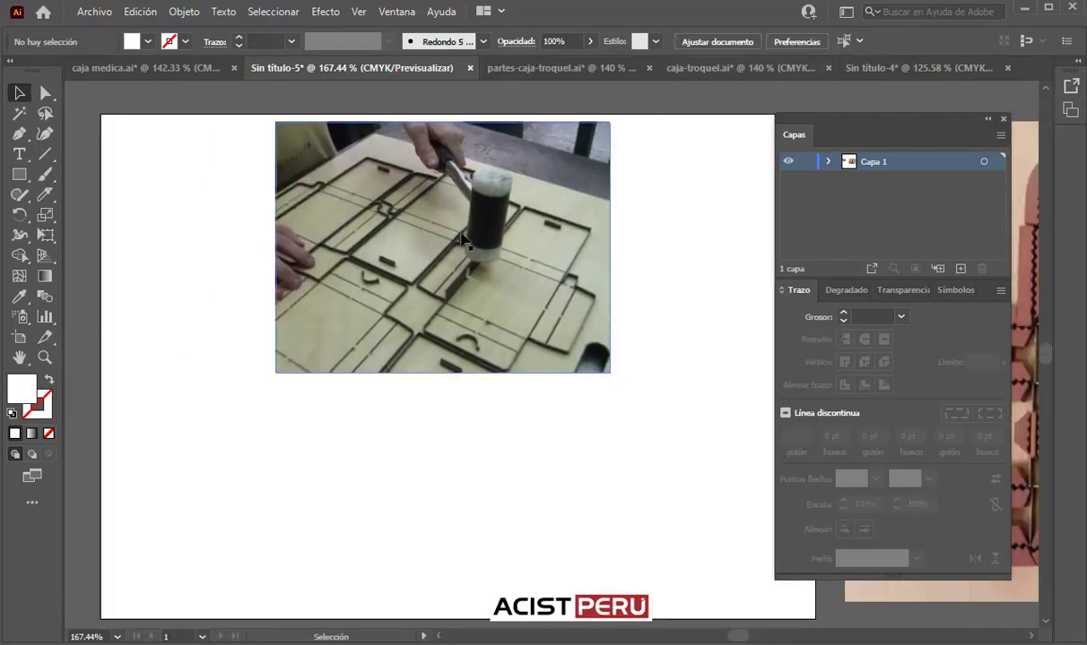
- Recheck the red die-cut layer in caja-troquel.ai against the artwork, then go to blank Sin título-4
click(700, 69)
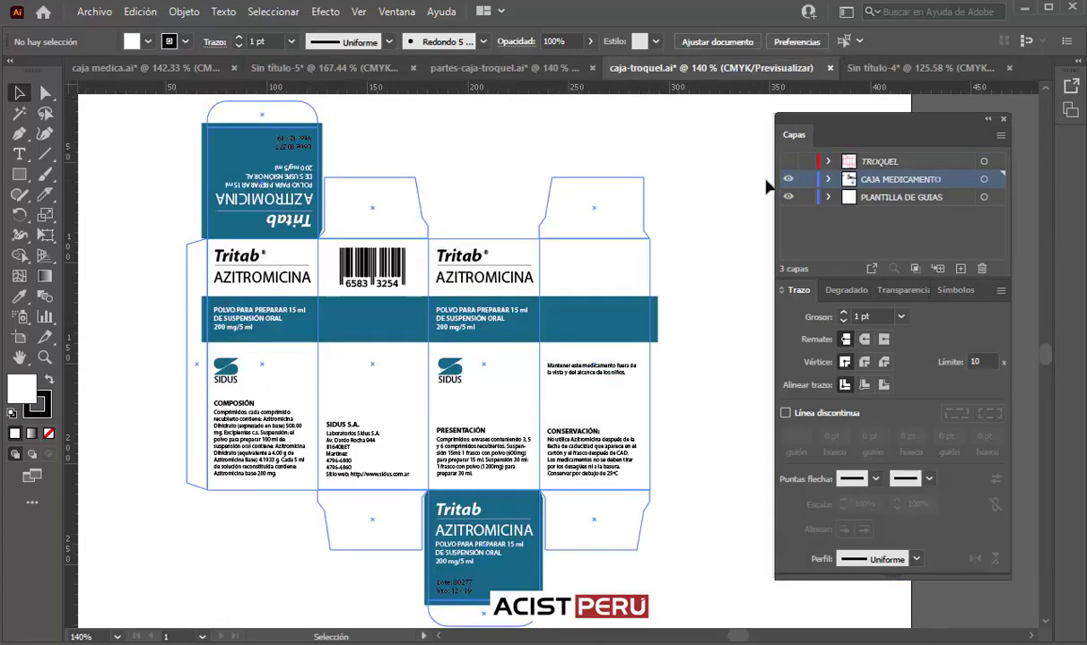
click(788, 179)
click(788, 197)
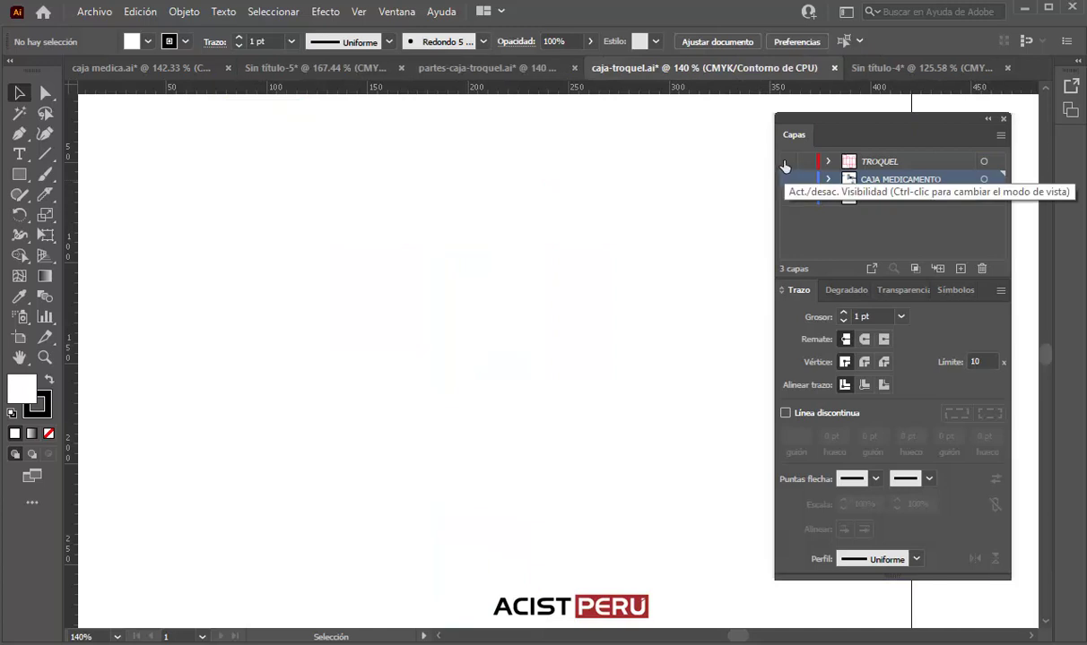
click(788, 161)
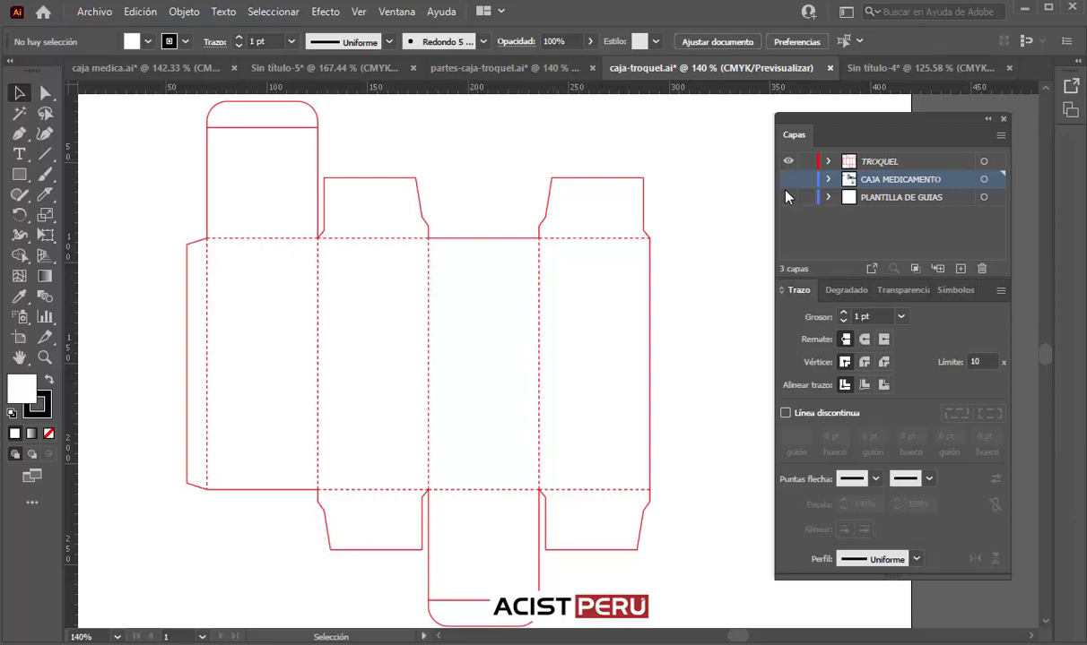
click(788, 161)
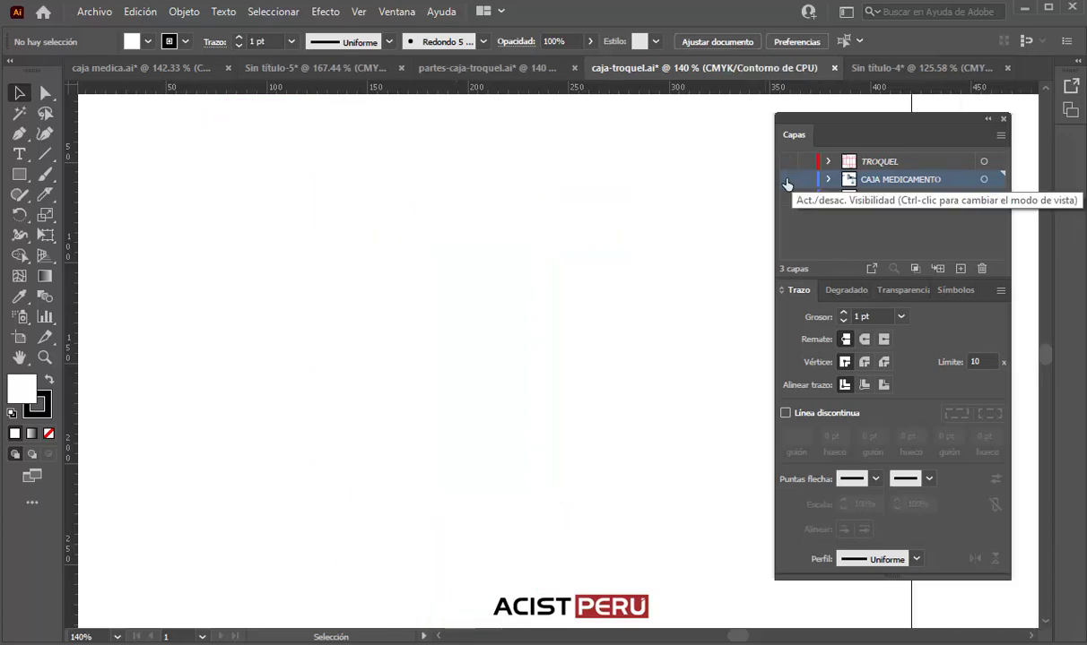
click(788, 179)
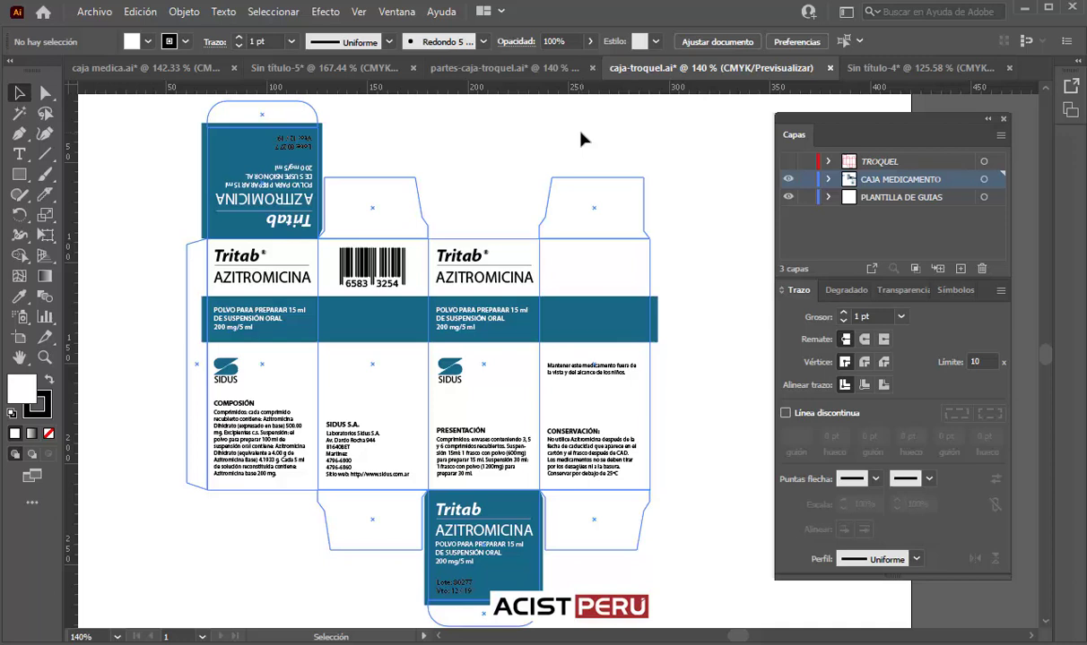
click(870, 69)
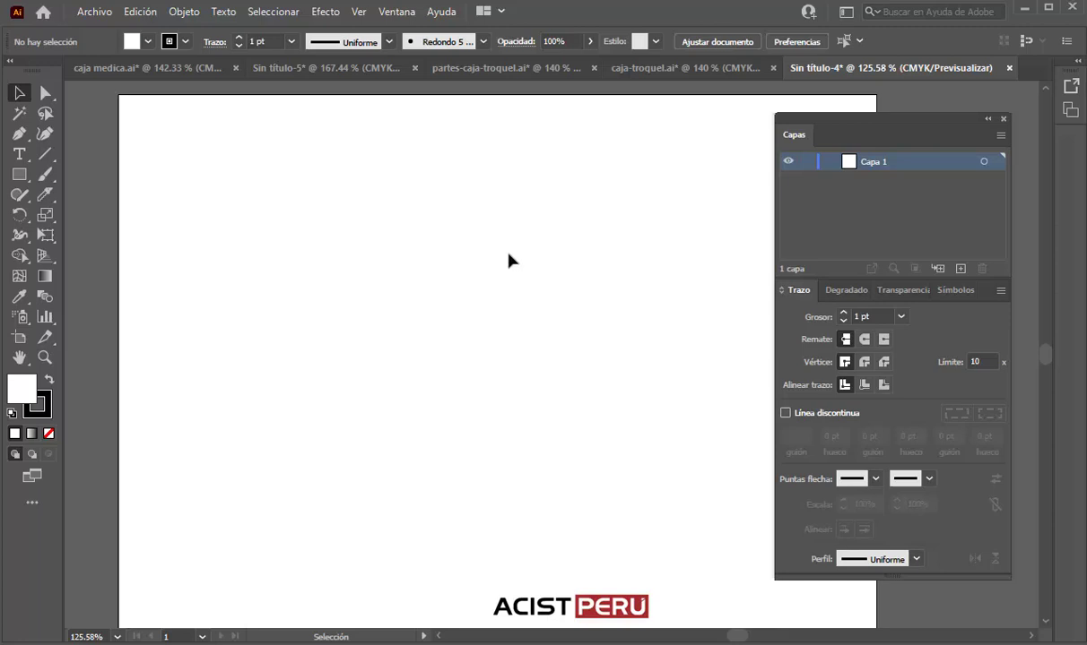
- Draw an exact 55 × 125 mm rectangle on the Sin título-4 artboard
click(20, 173)
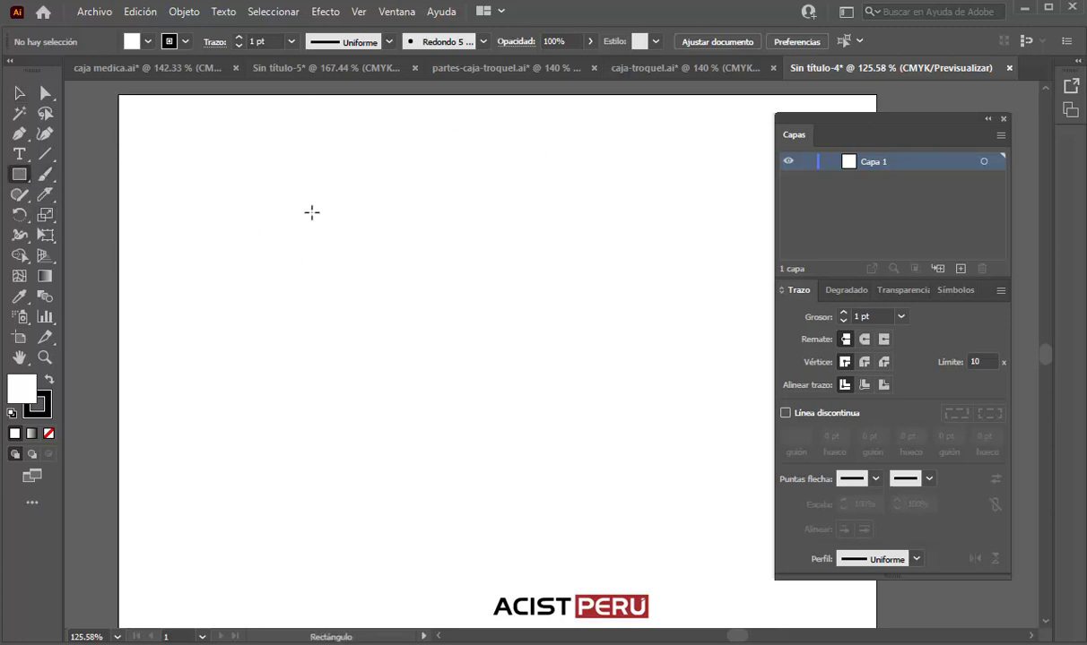
click(254, 237)
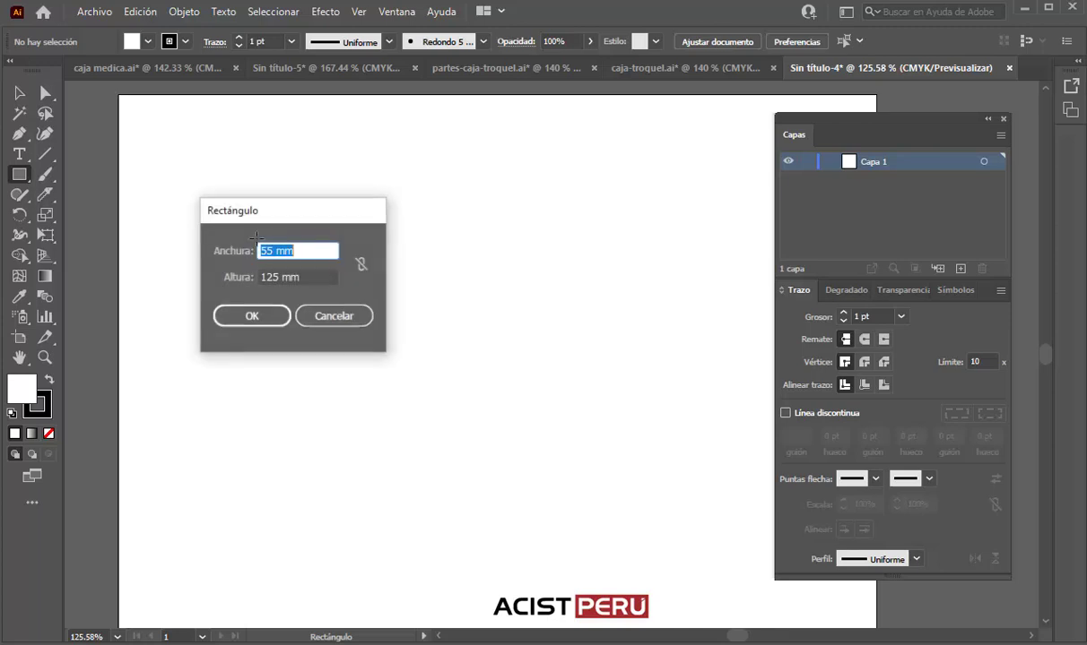
drag(280, 215, 291, 232)
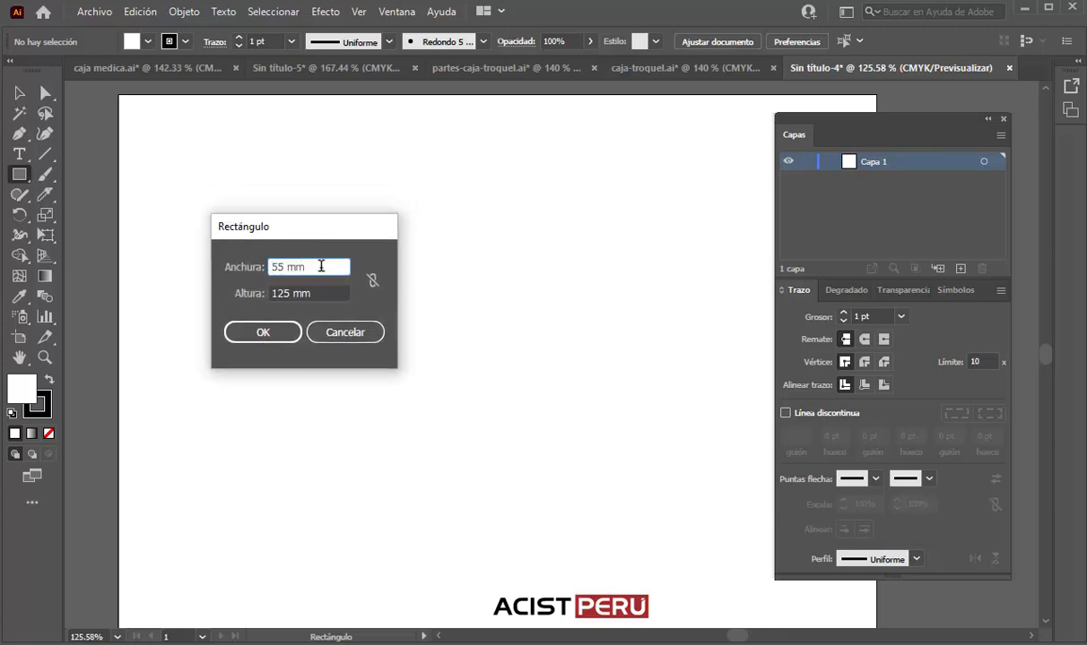
key(Right)
key(Tab)
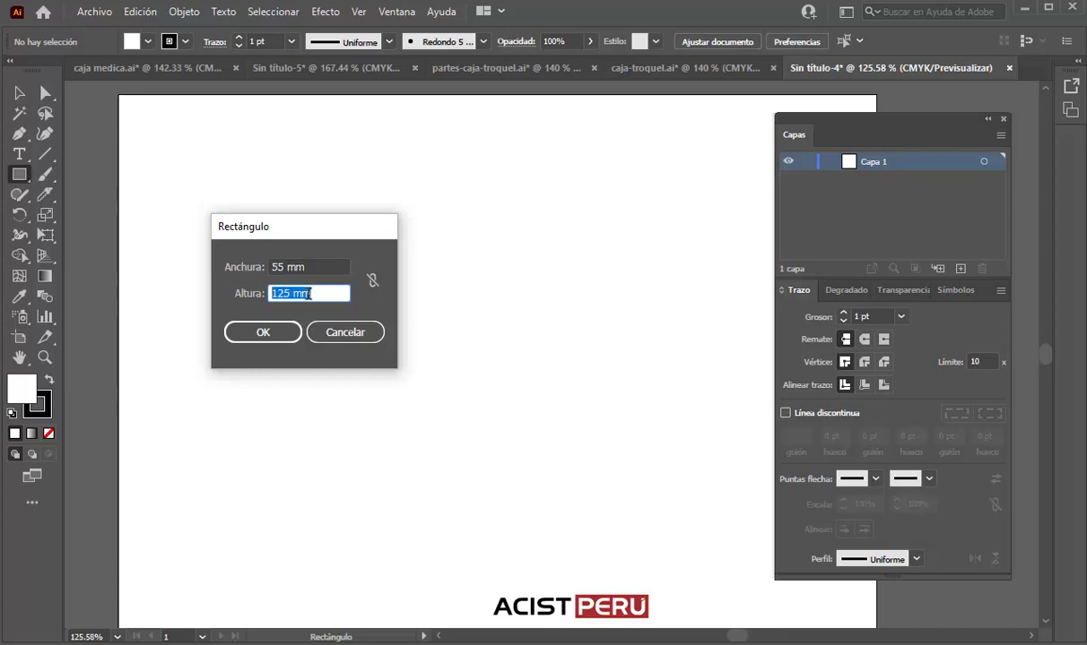
click(262, 332)
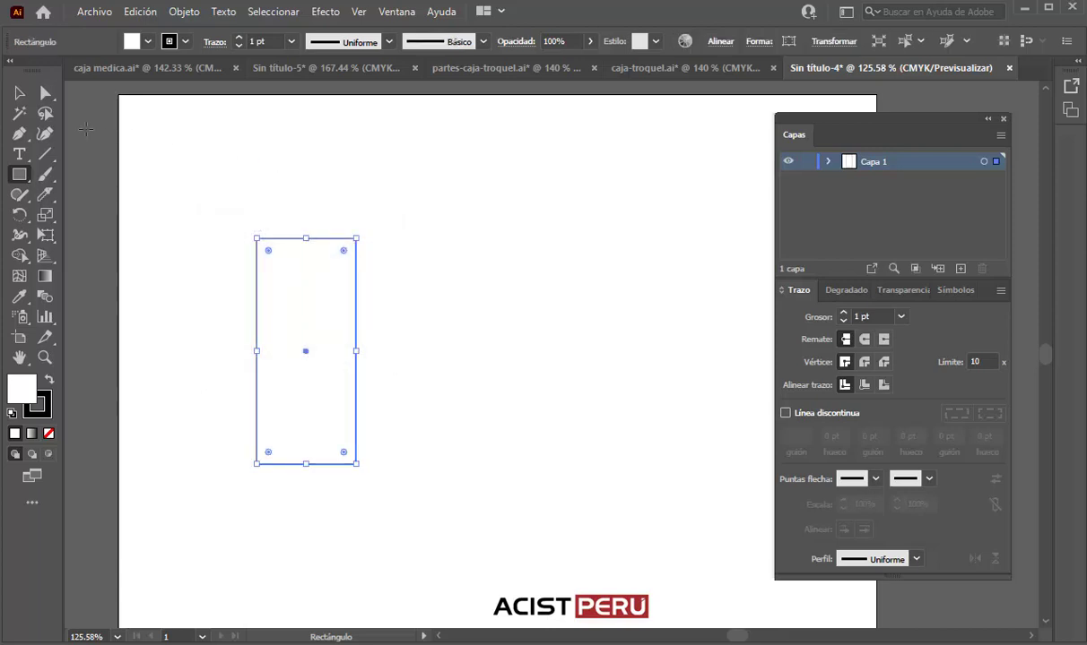
click(18, 93)
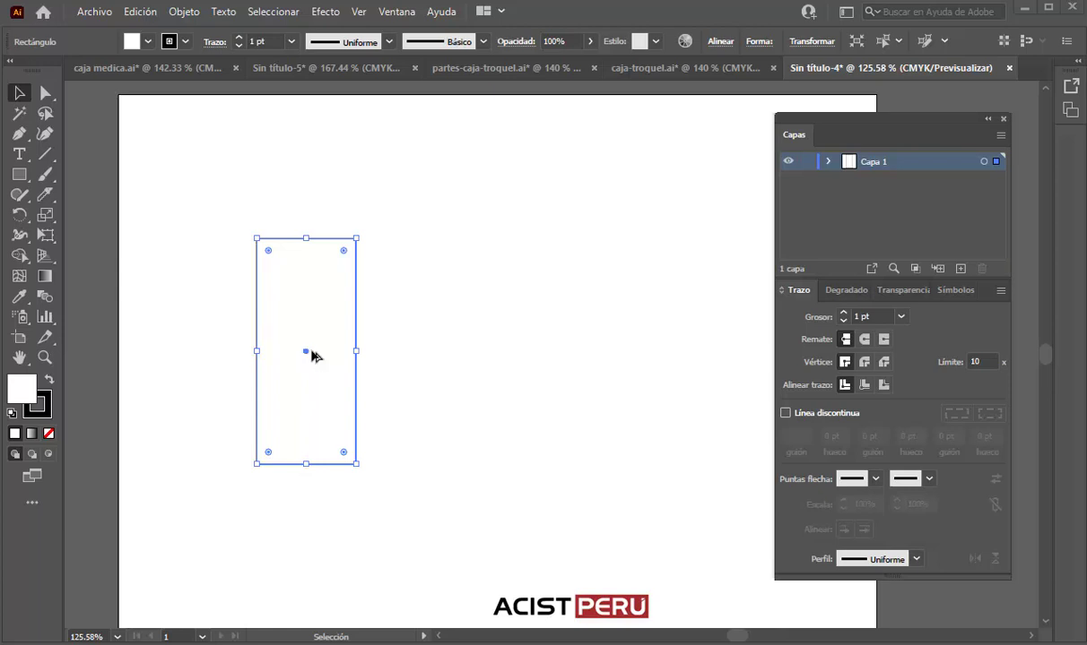
- Delete a misplaced dragged copy and reselect the original rectangle
drag(305, 352, 404, 356)
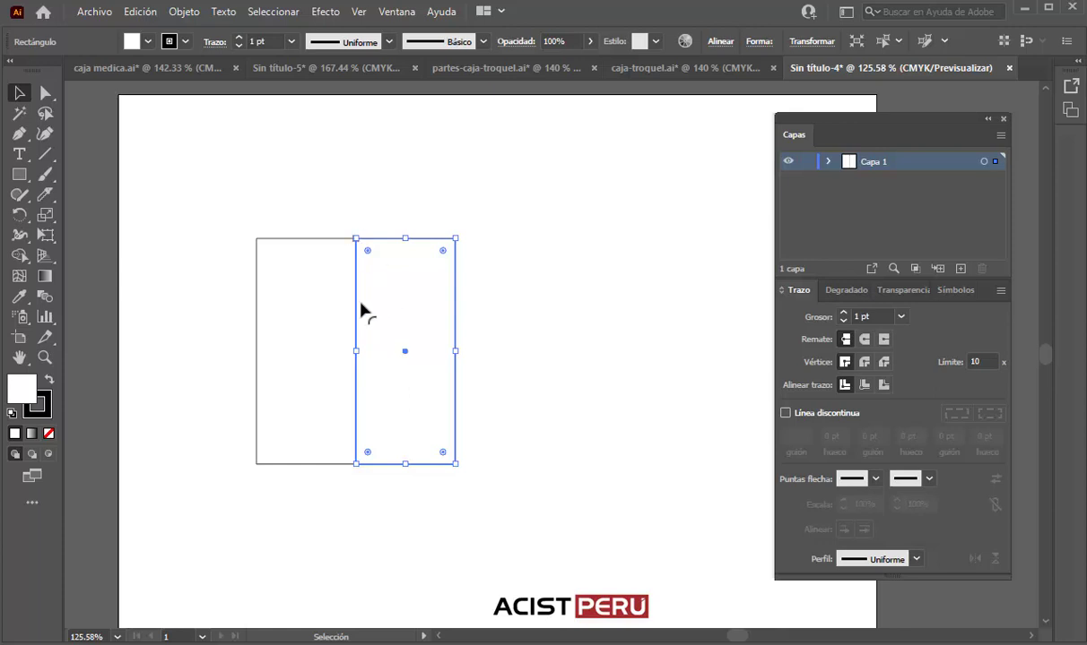
key(Delete)
click(315, 314)
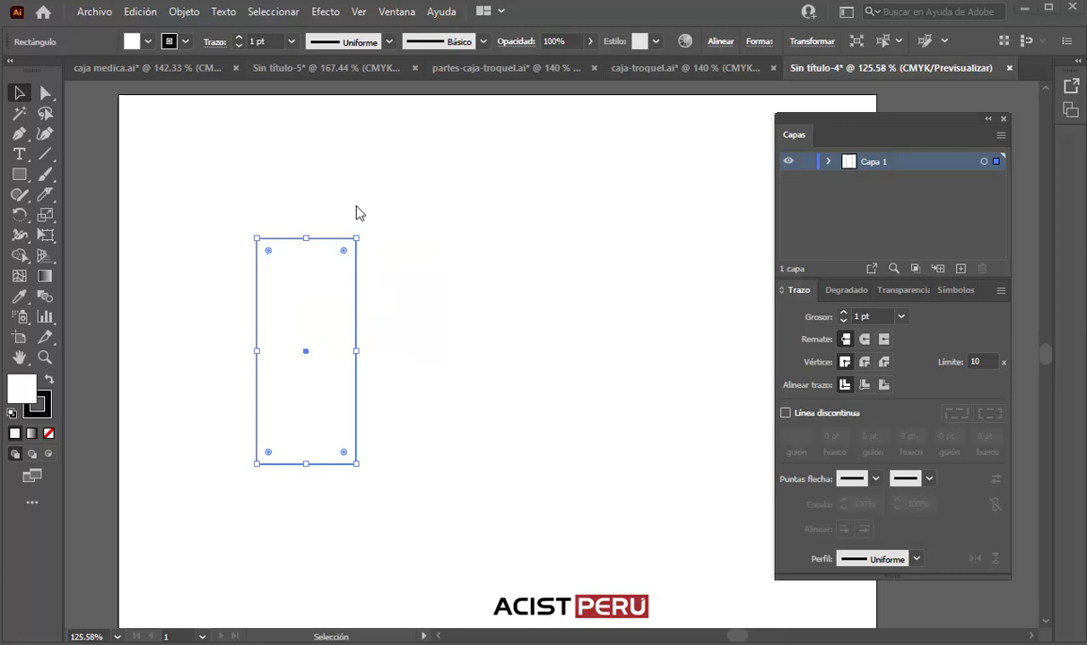
- Copy the rectangle 55 mm right with Move, repeating twice for four side-by-side panels
click(182, 12)
mouse_move(262, 25)
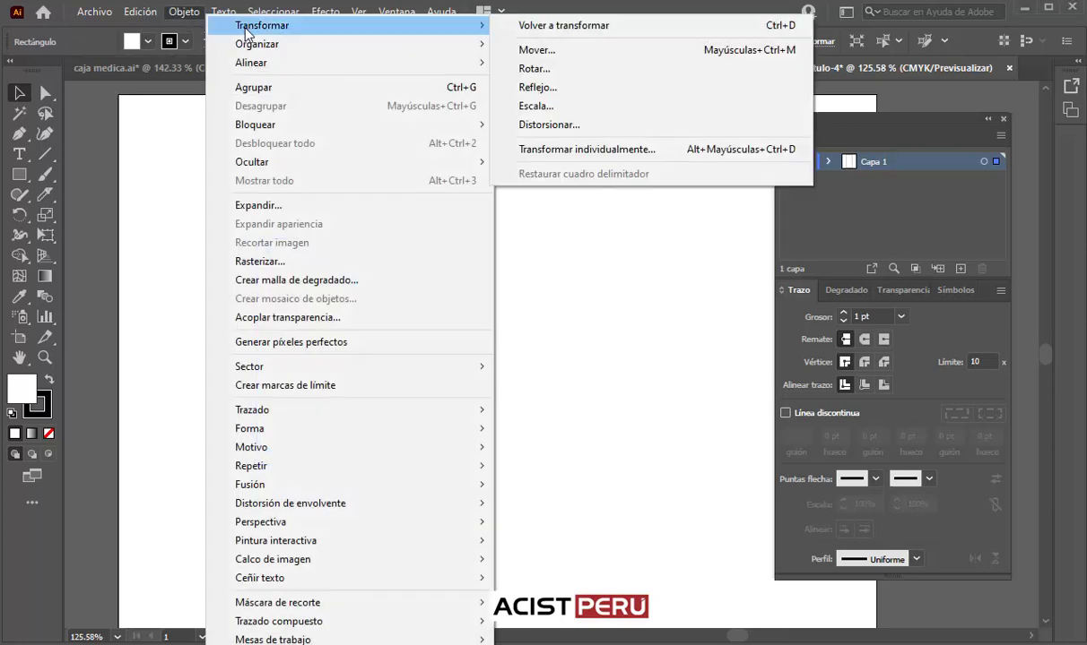
click(536, 50)
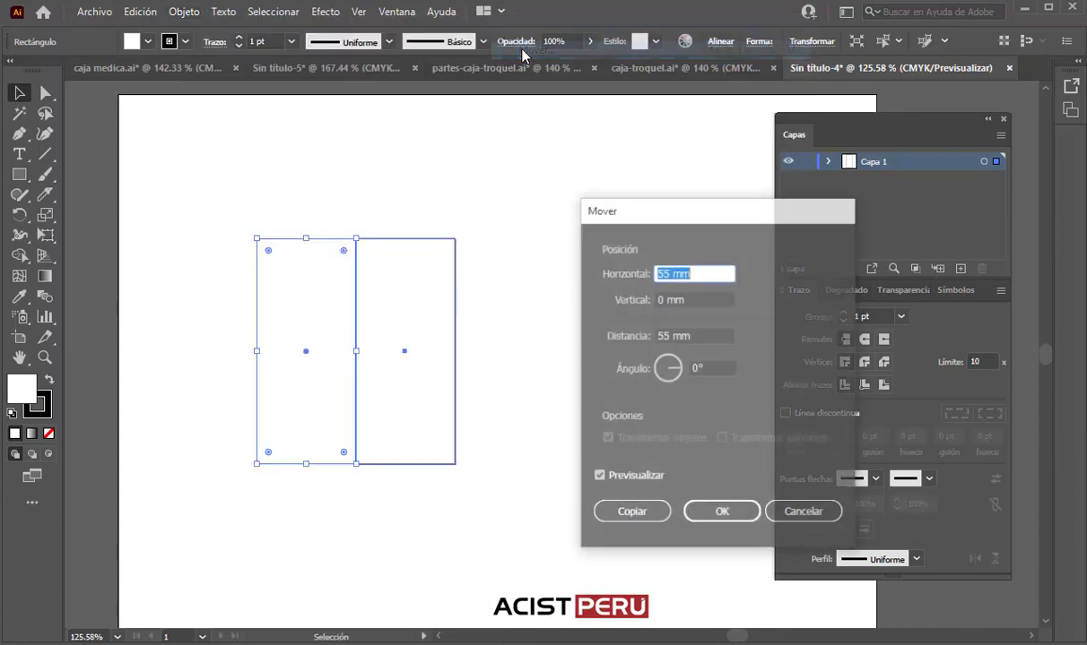
drag(710, 220, 627, 160)
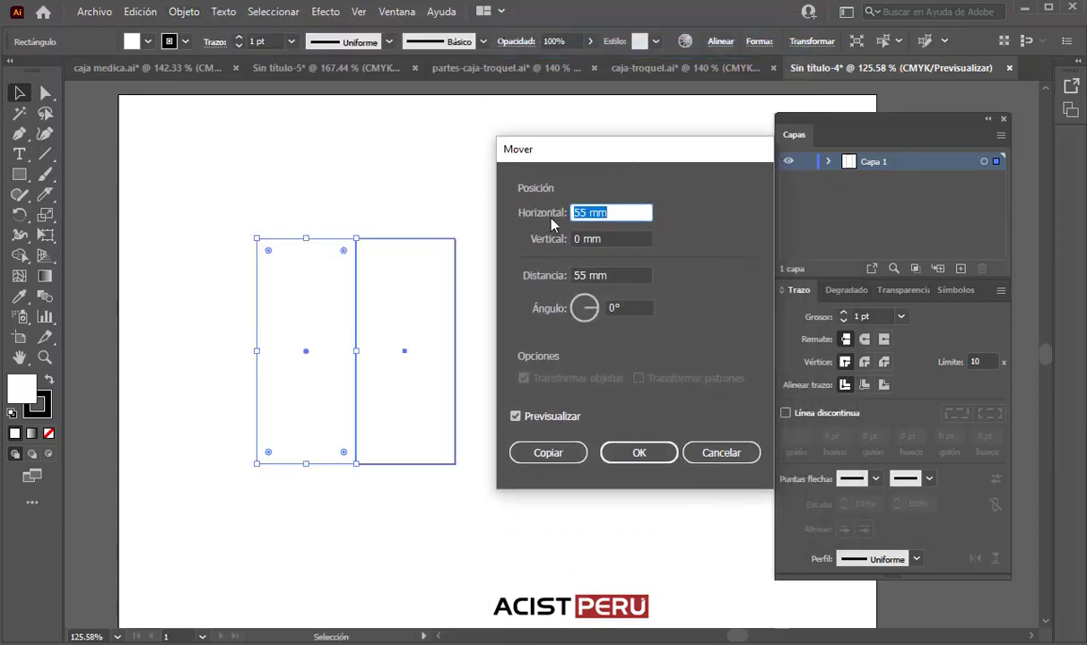
click(620, 238)
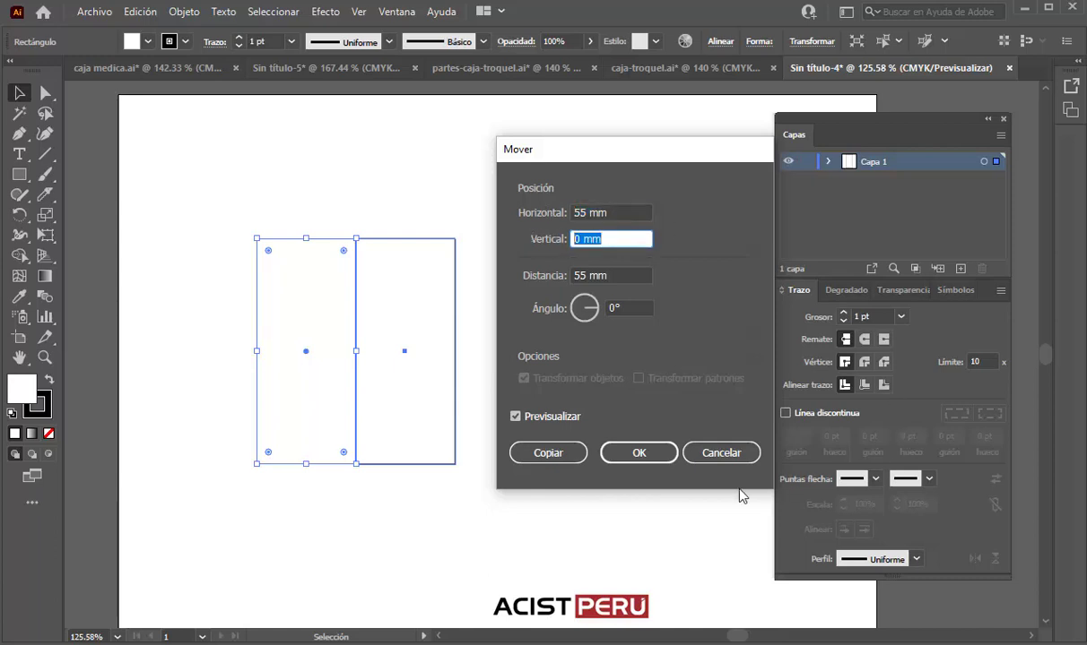
click(547, 453)
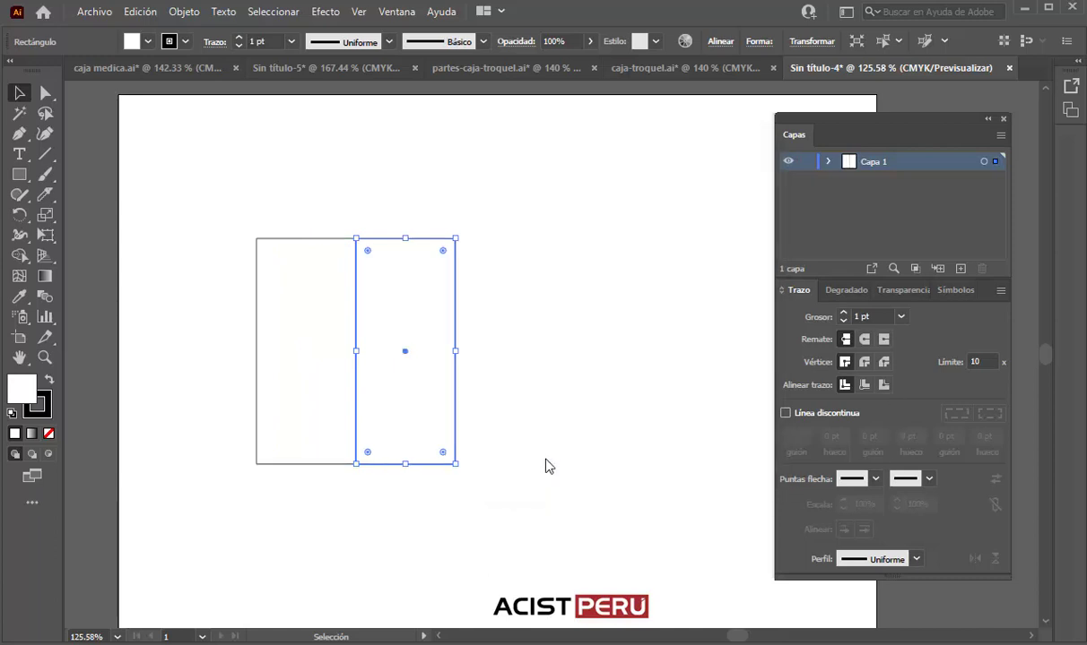
key(ctrl+d)
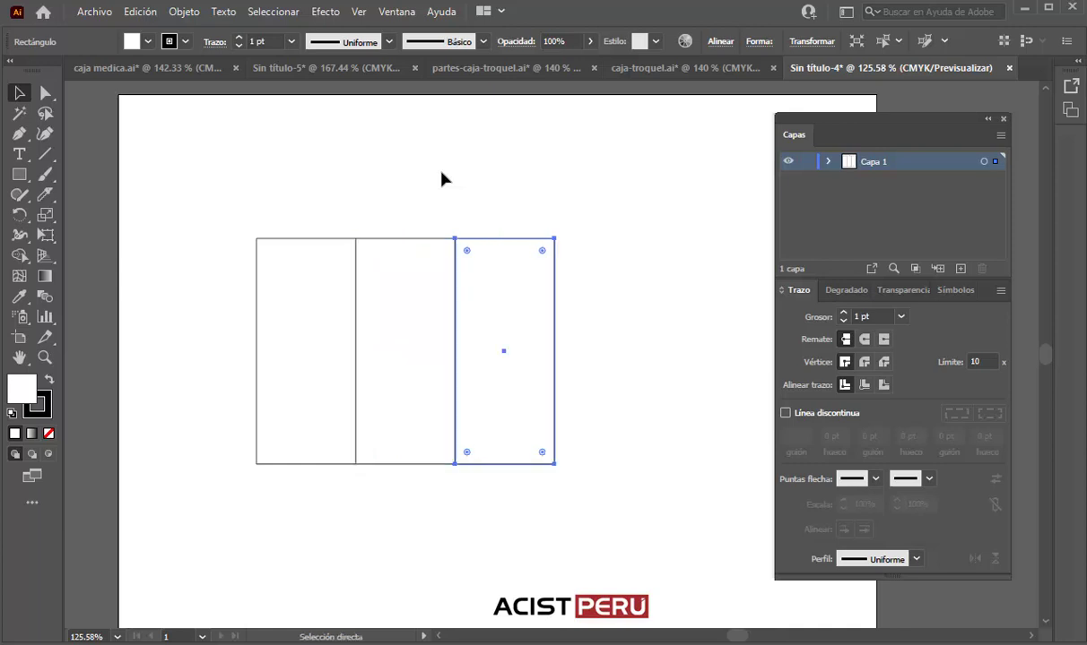
key(ctrl+d)
click(372, 210)
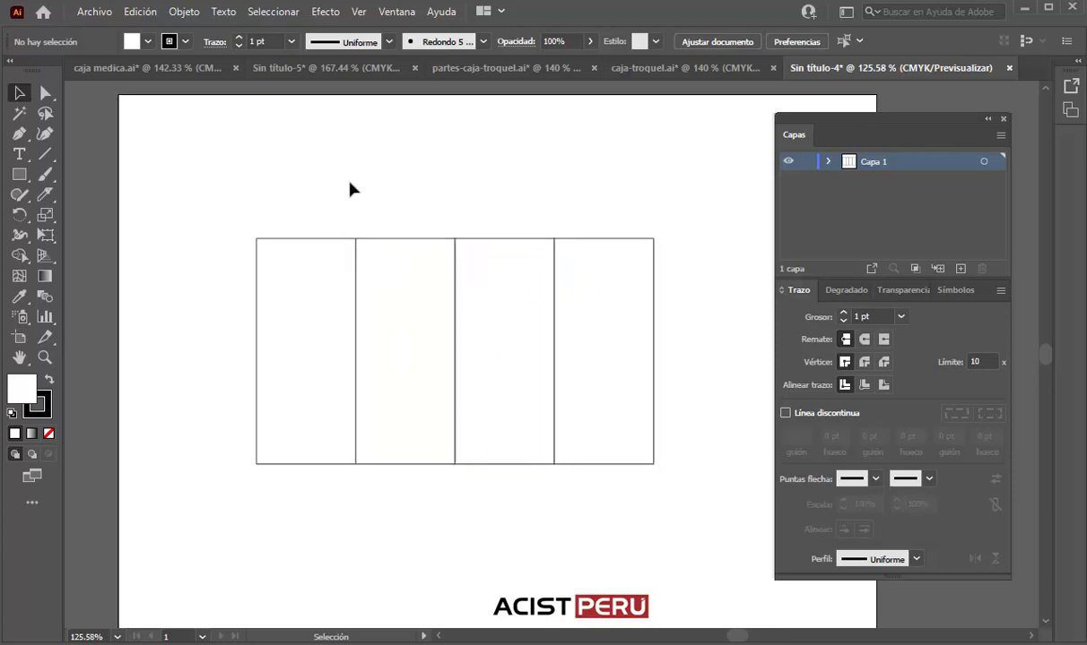
click(312, 337)
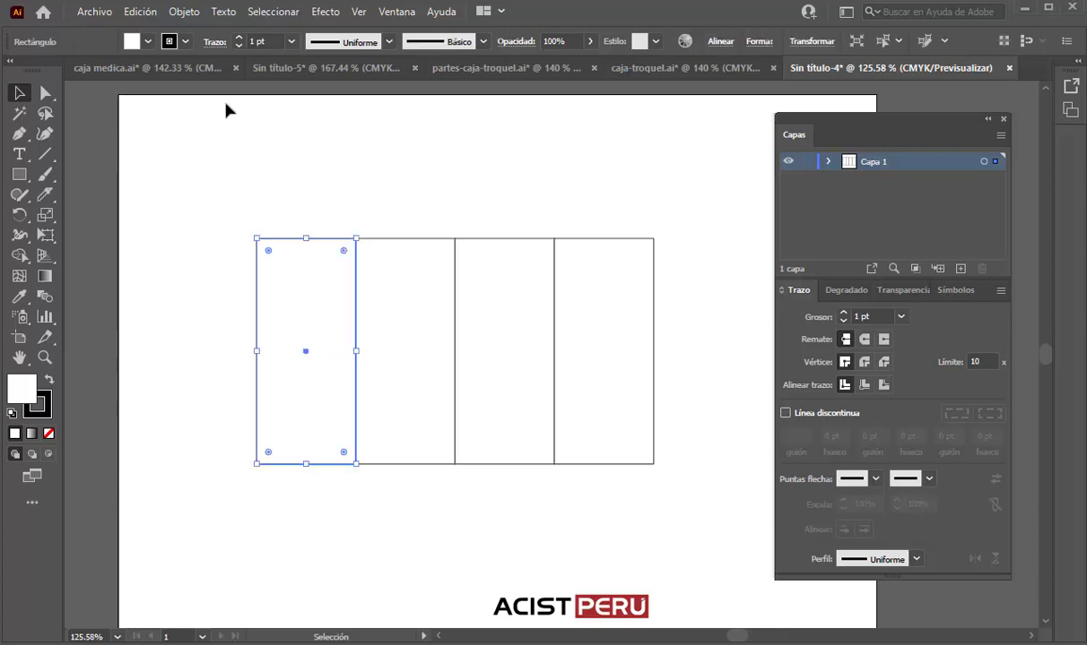
- Copy the first panel with Move using Horizontal 0 mm and Vertical -125 mm
click(179, 13)
mouse_move(262, 25)
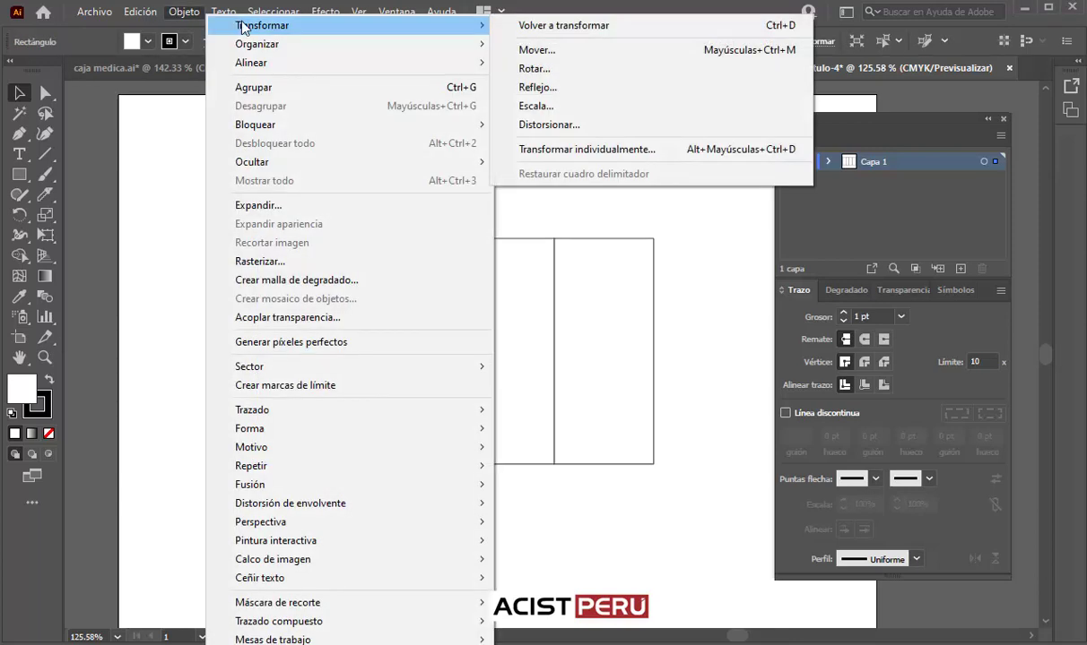
click(538, 50)
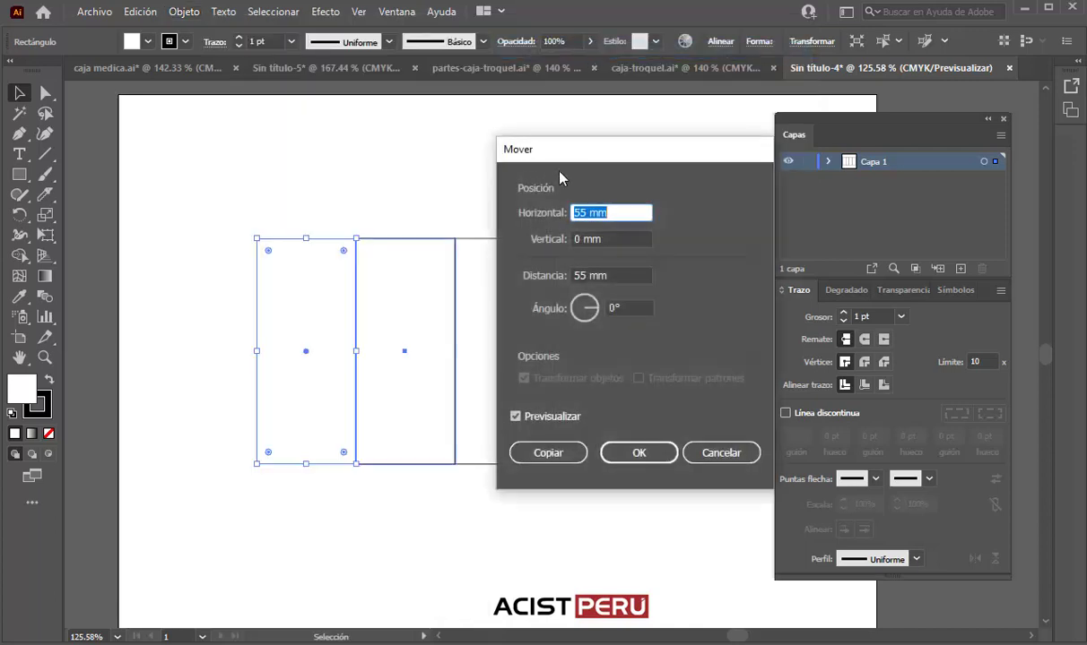
drag(590, 159, 553, 152)
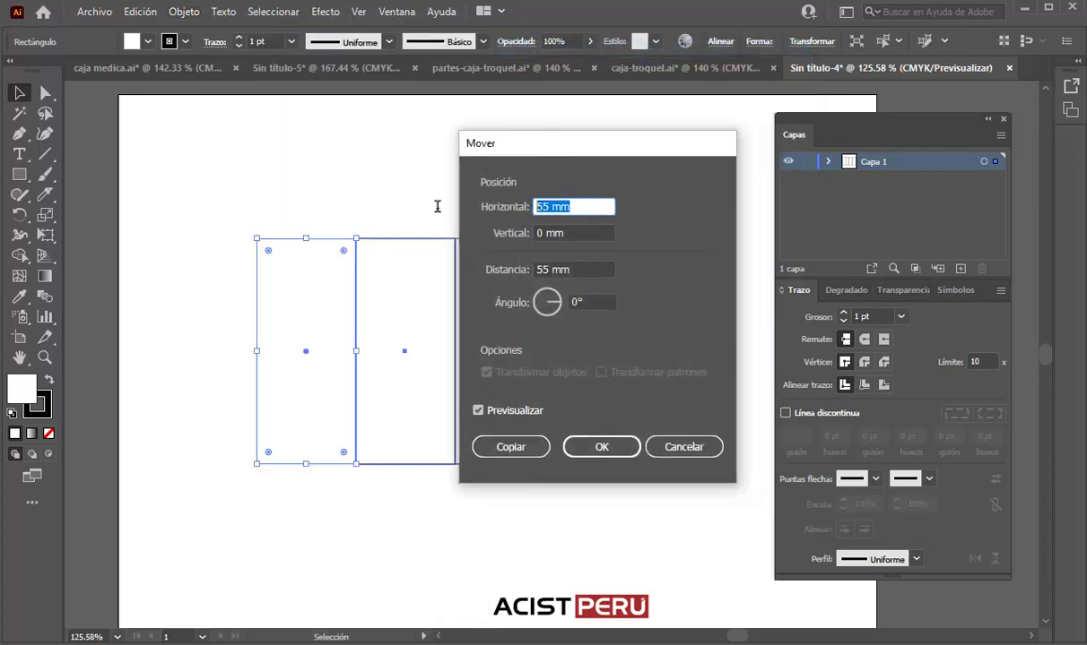
text(0)
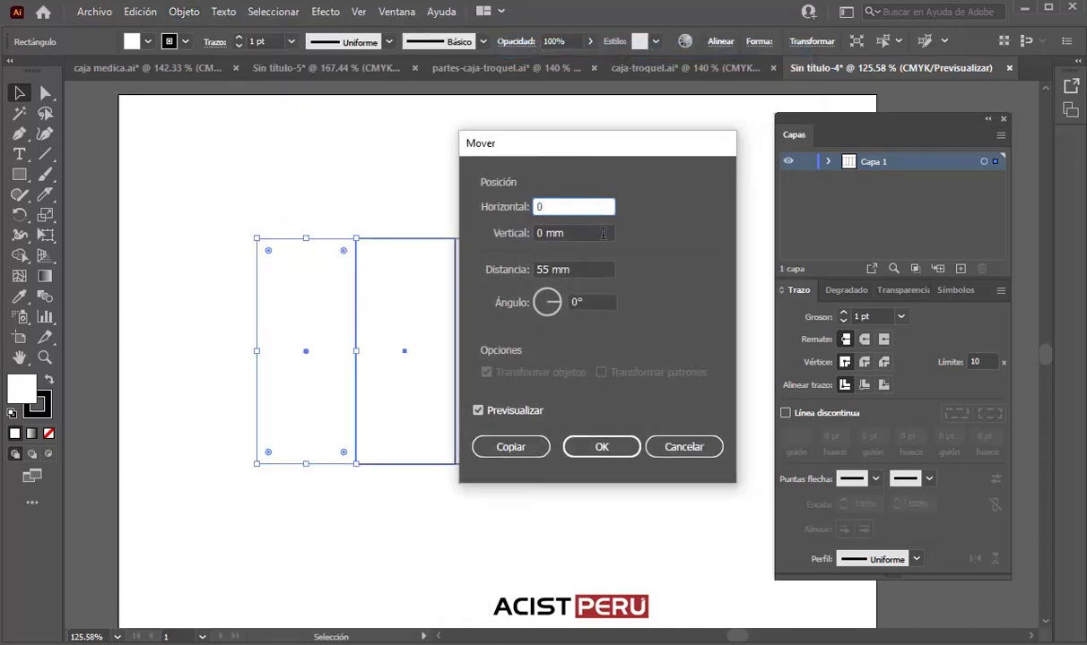
key(Tab)
text(-1)
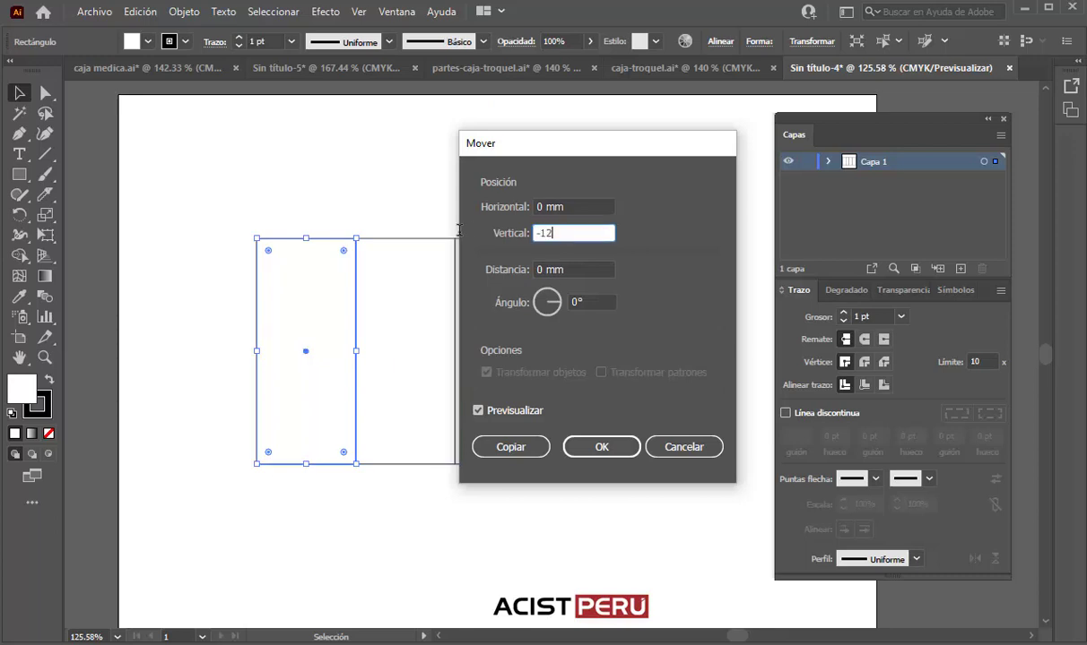
text(25)
click(581, 207)
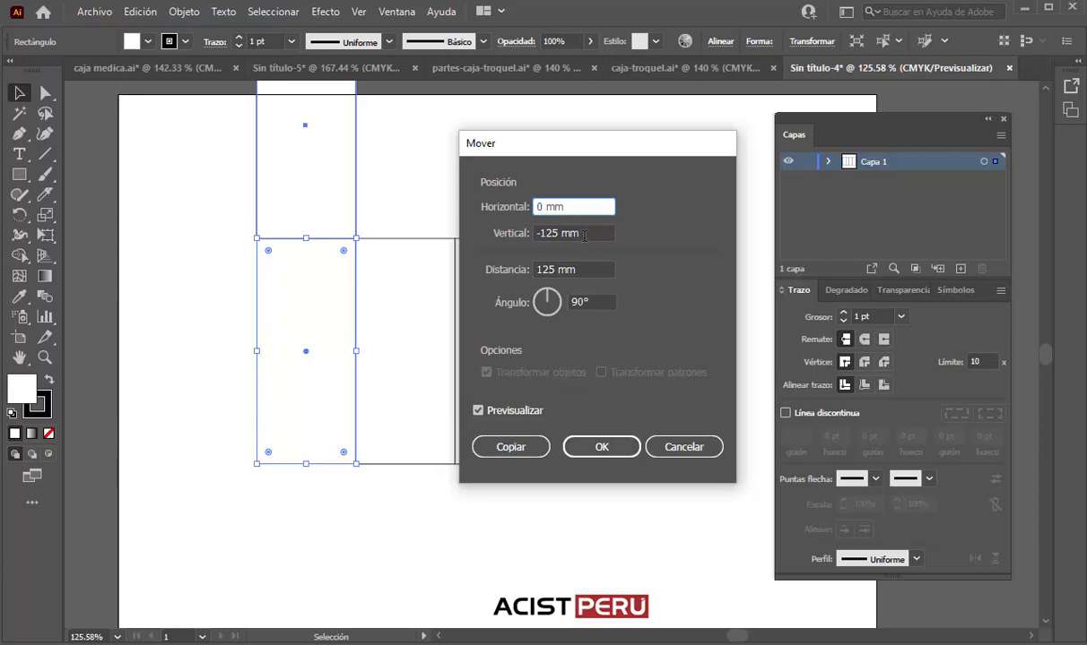
click(498, 448)
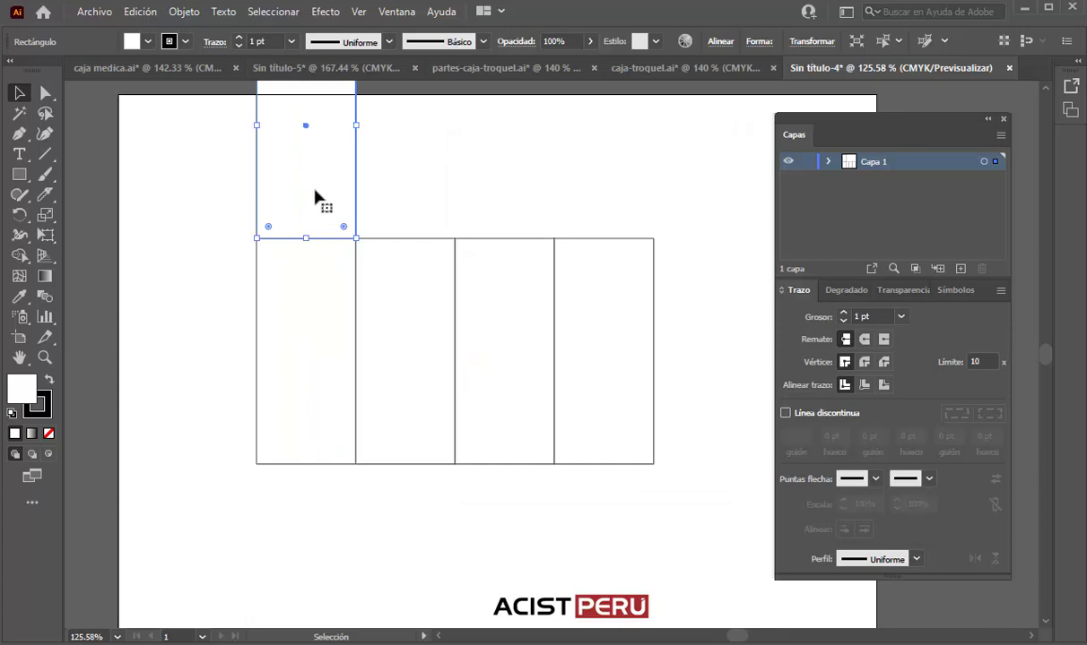
- Set the copied panel's height to 55 mm, anchored at bottom centre, making a square
click(397, 12)
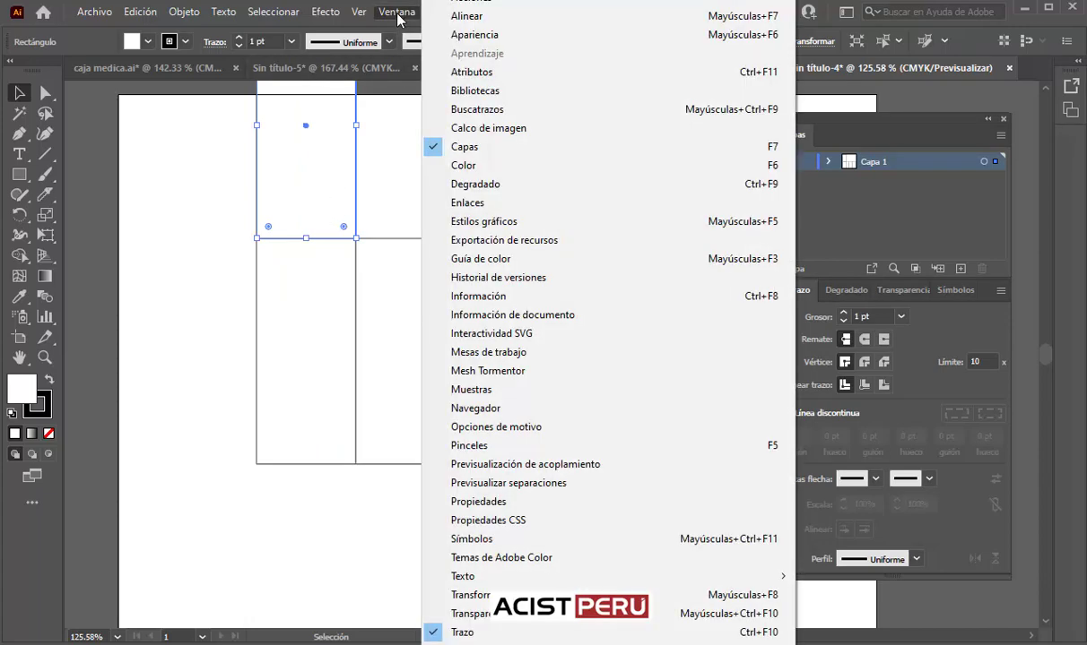
click(538, 595)
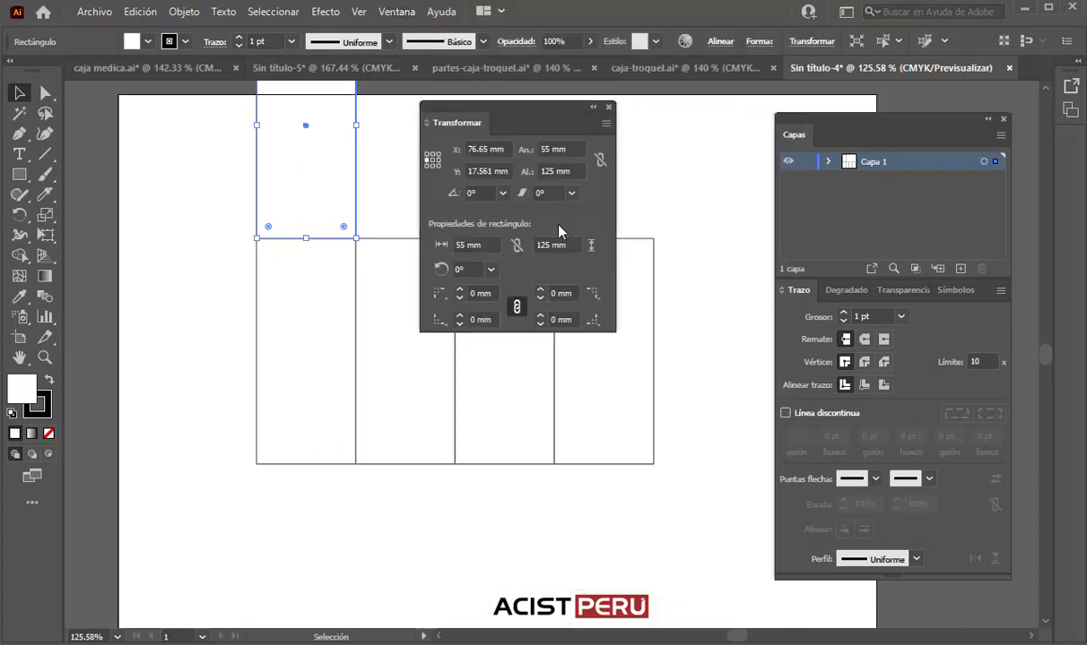
drag(461, 108, 555, 104)
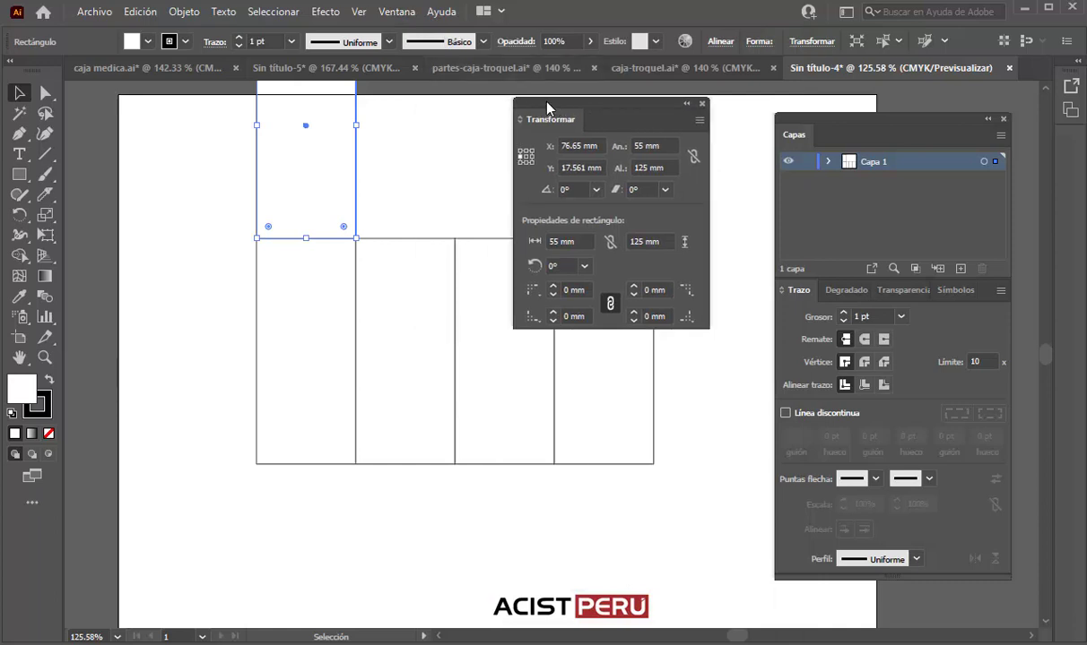
click(524, 164)
click(620, 168)
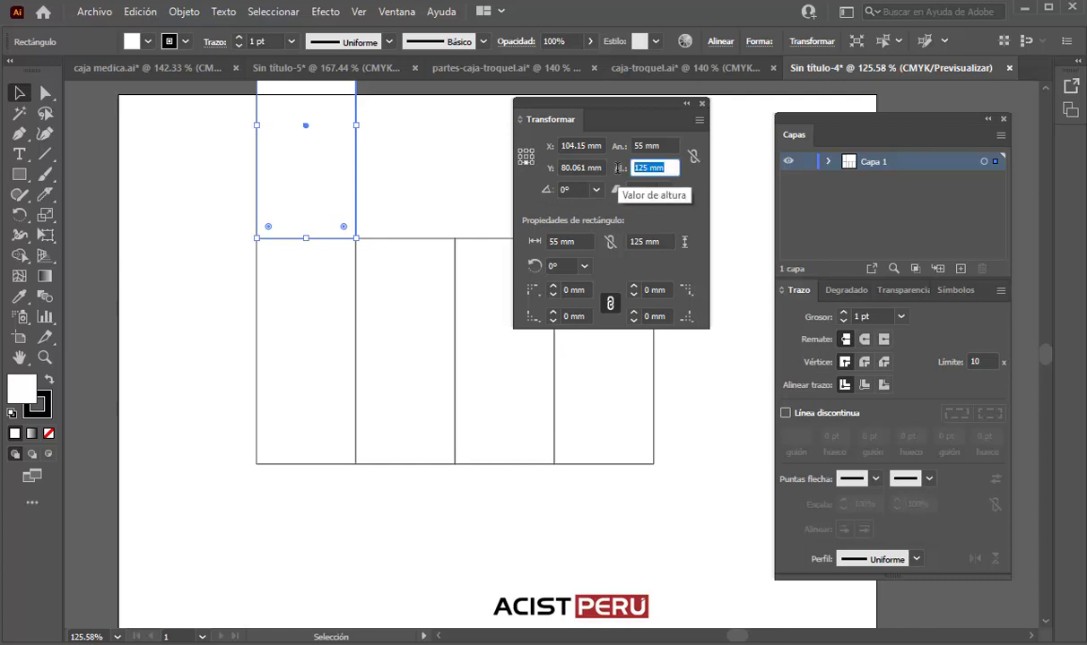
text(55)
key(Return)
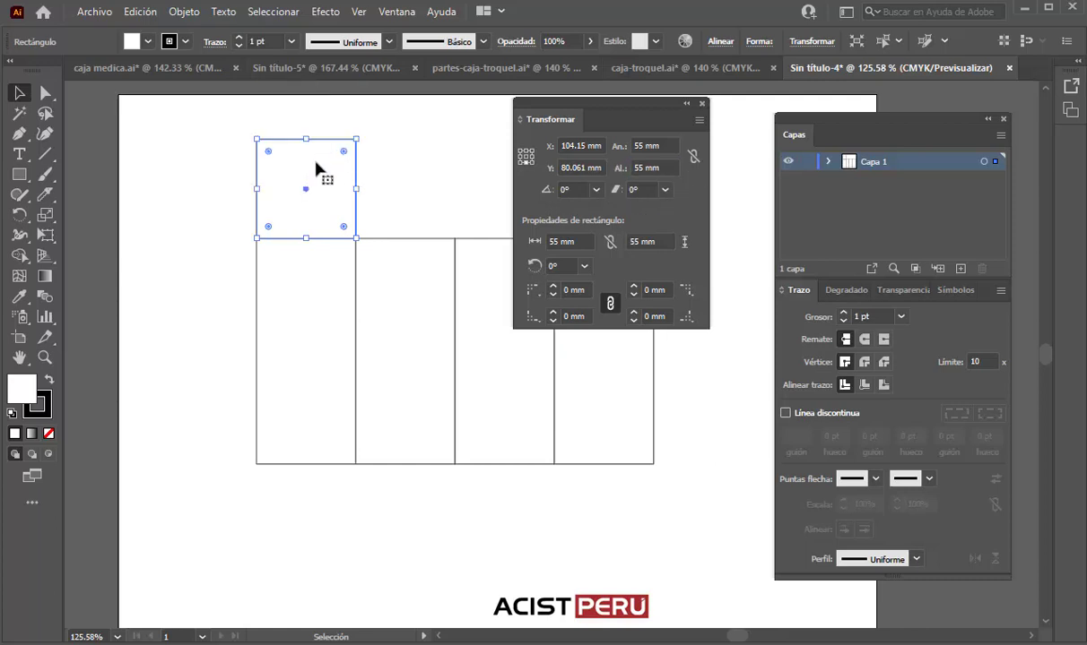
drag(546, 105, 642, 105)
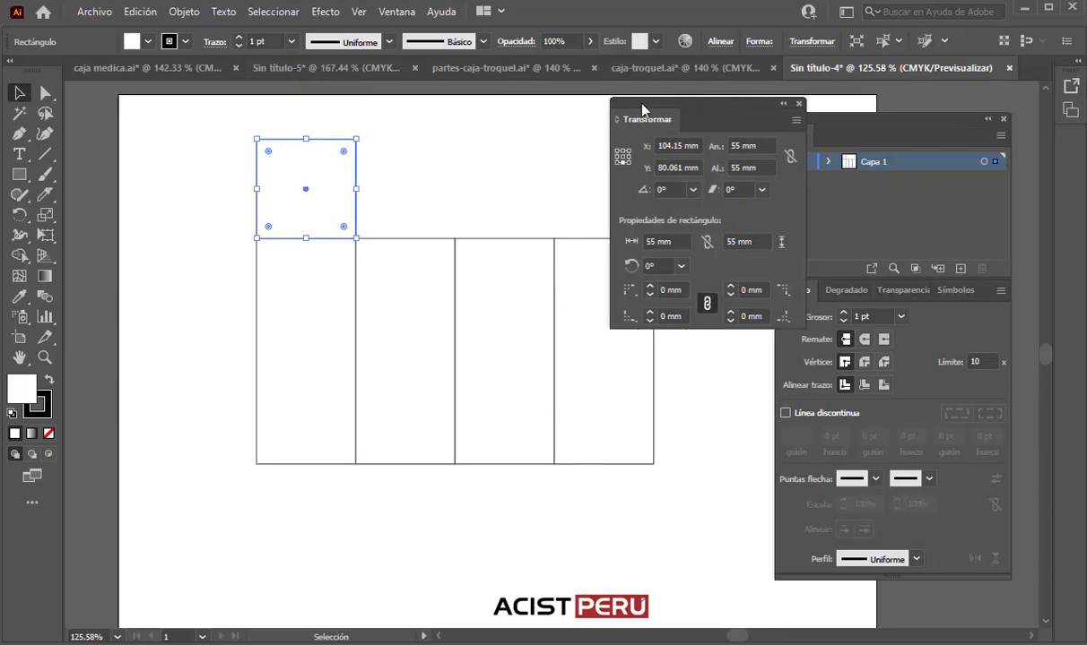
- Select the second panel and copy it 125 mm straight up with Move
click(415, 311)
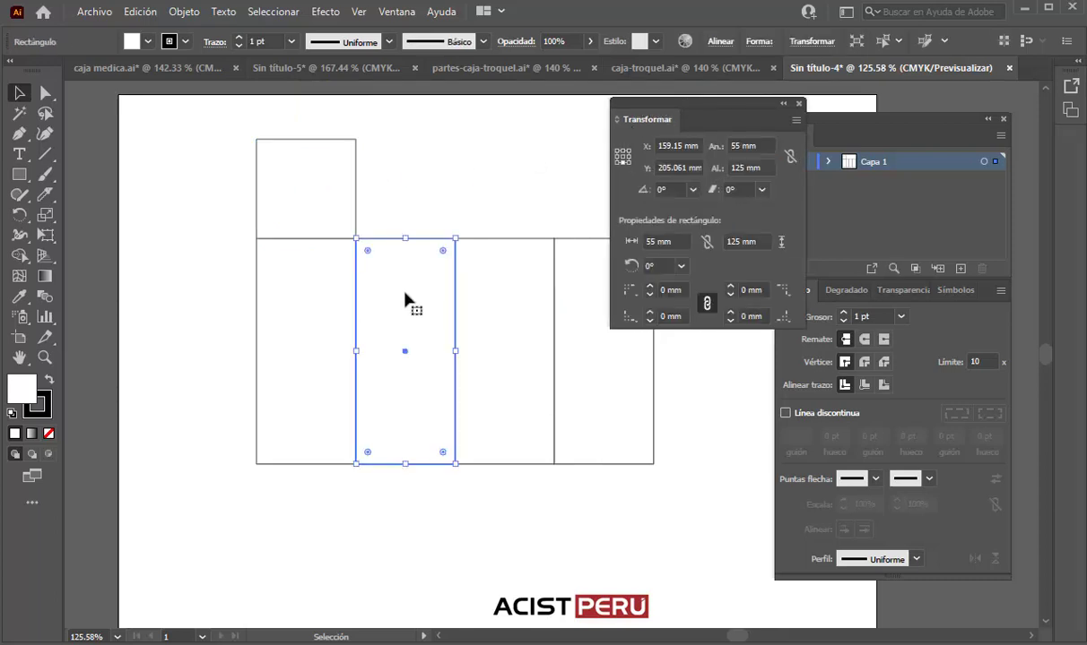
click(183, 12)
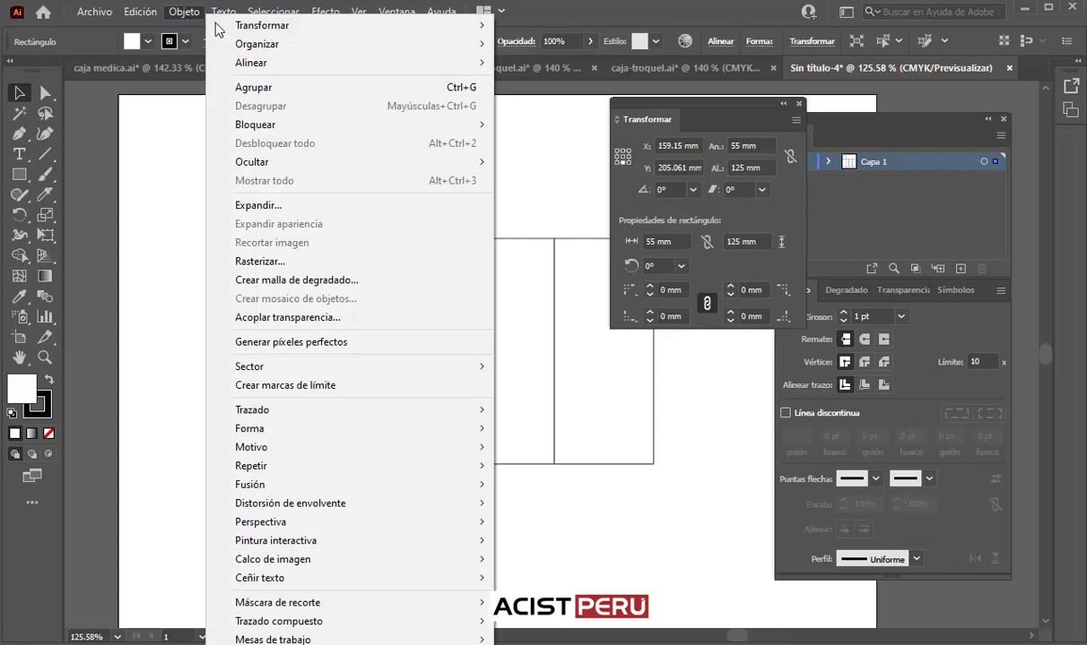
mouse_move(261, 25)
click(547, 49)
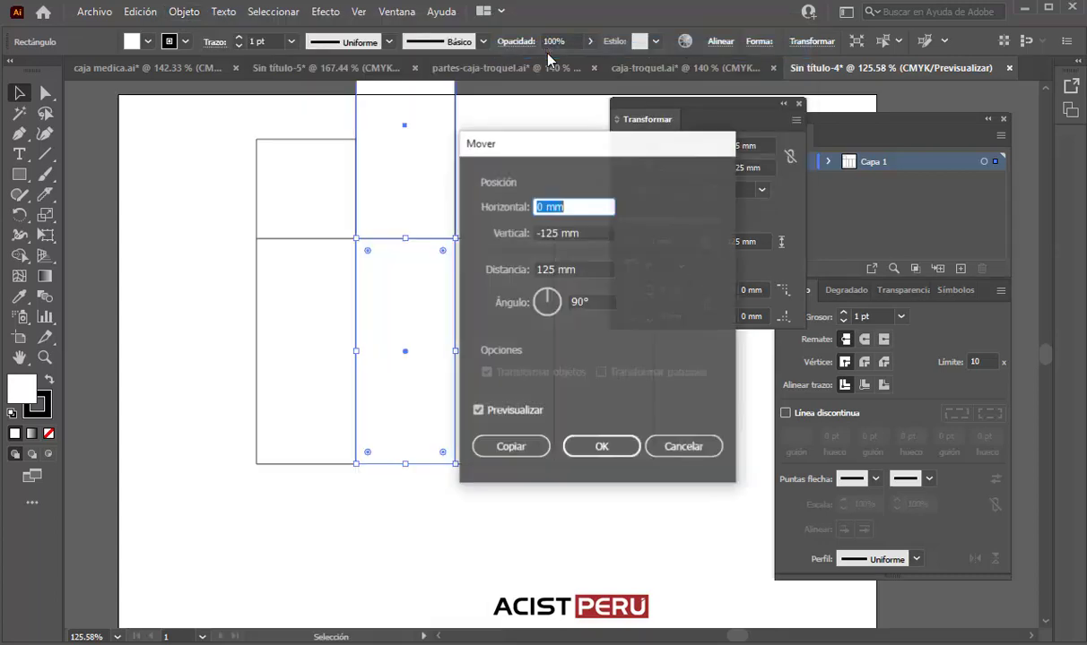
drag(504, 142, 557, 160)
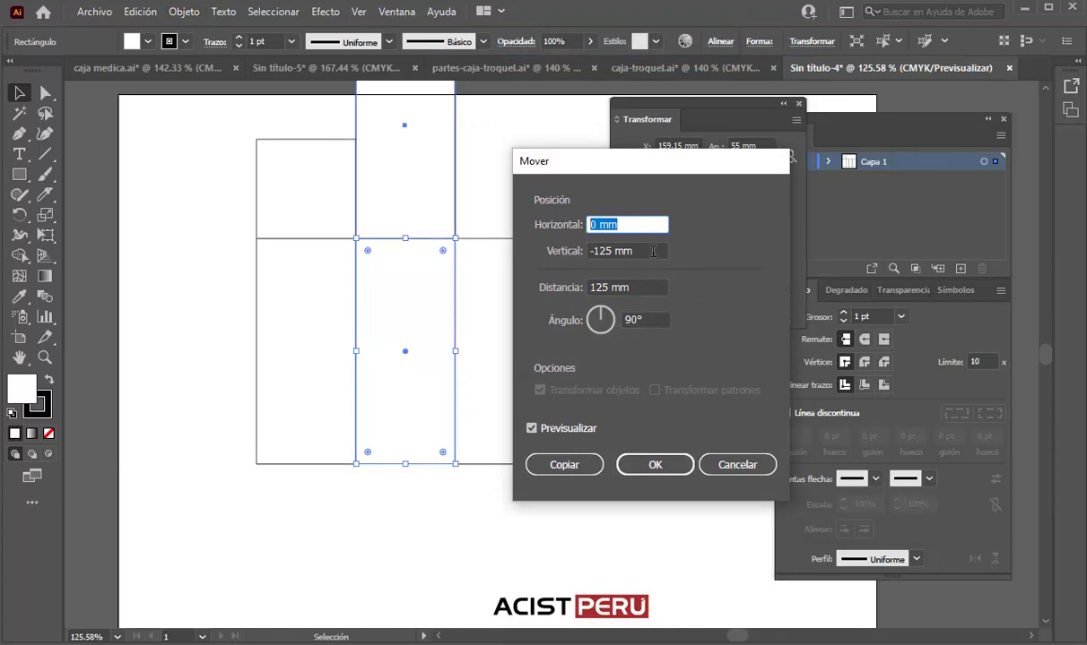
key(Tab)
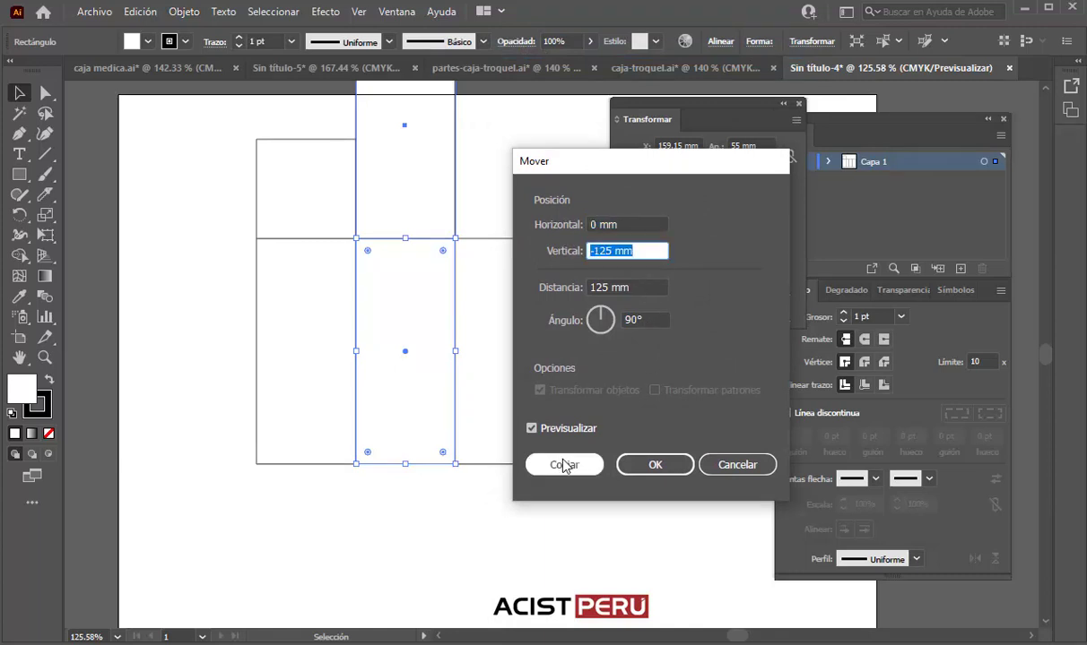
click(563, 465)
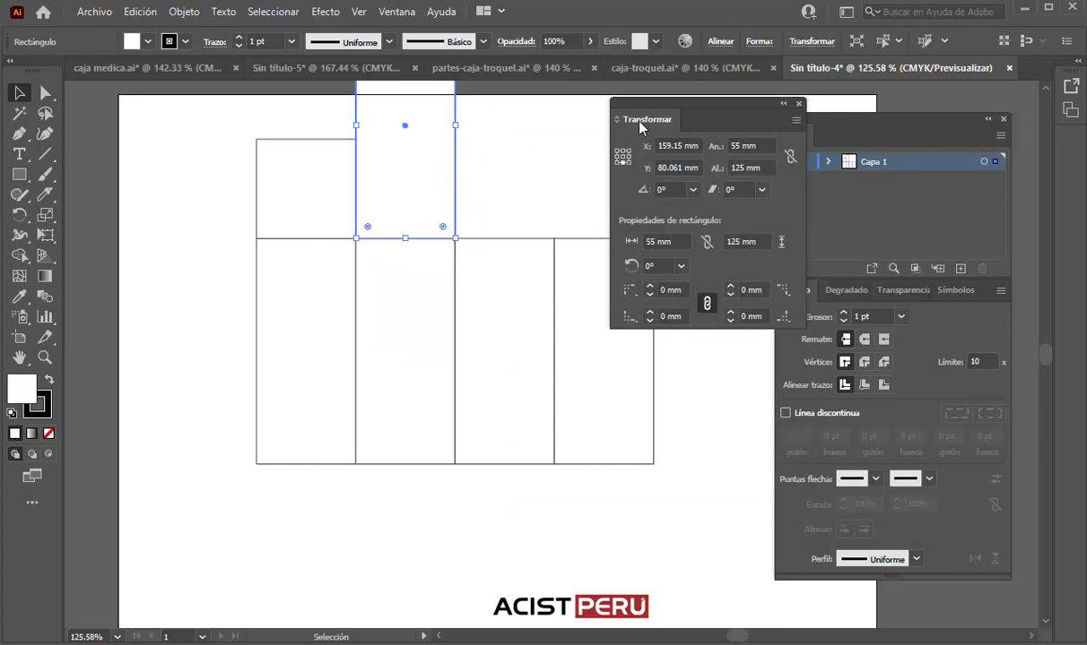
- Set the copy's height to 30 mm, undoing an accidental 30 mm width change, then deselect
drag(652, 107, 619, 110)
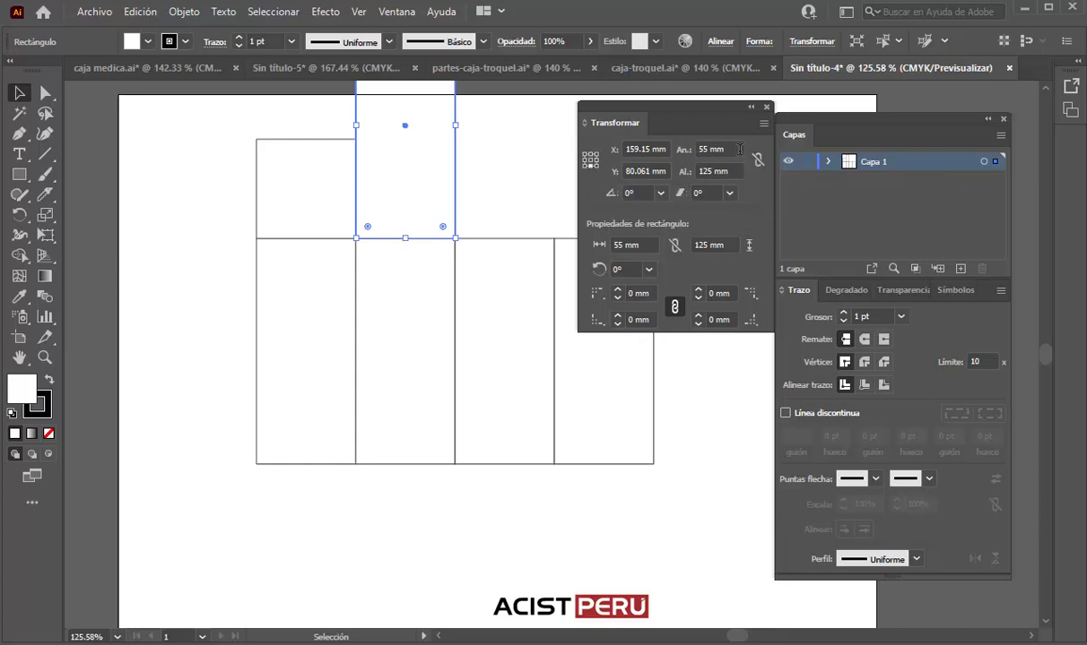
click(708, 149)
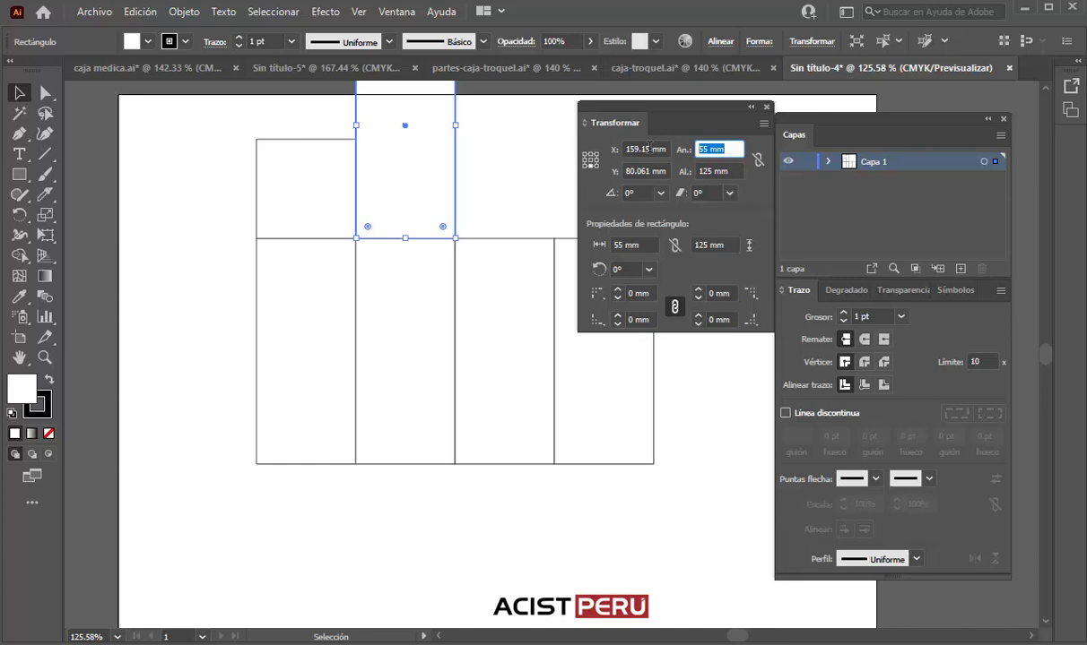
text(30)
key(Return)
key(ctrl+z)
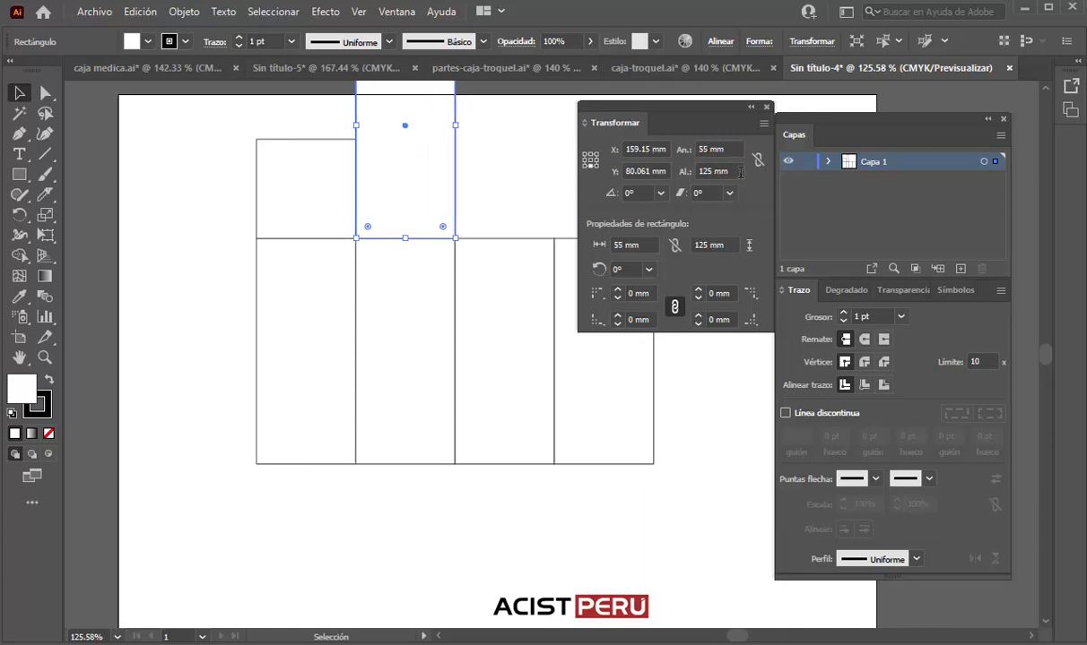
click(732, 169)
text(30)
key(Return)
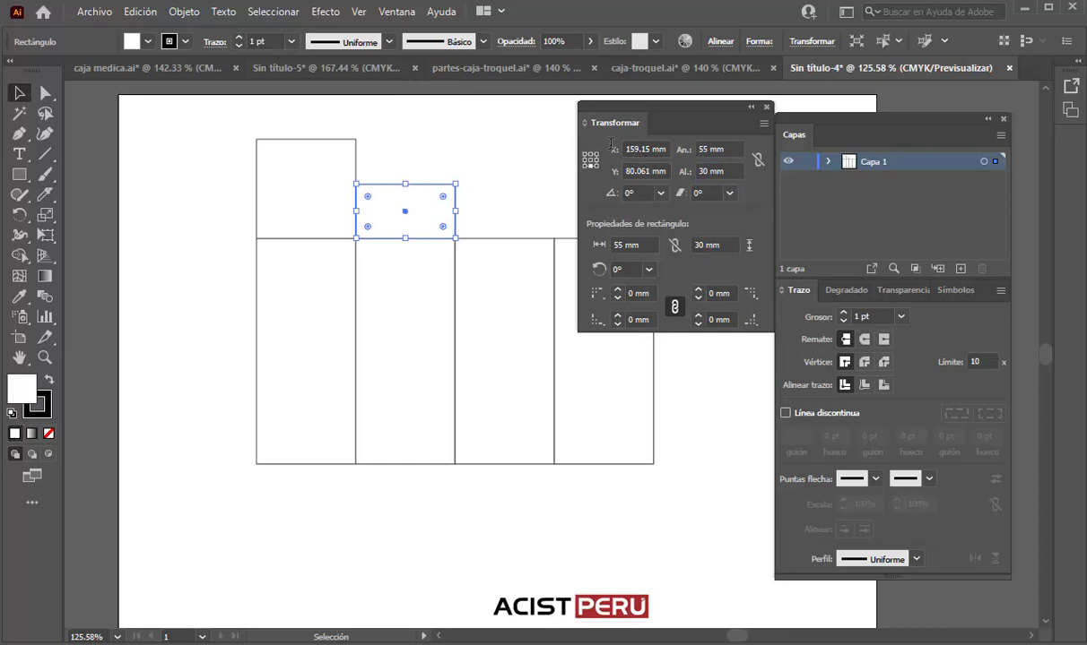
click(438, 156)
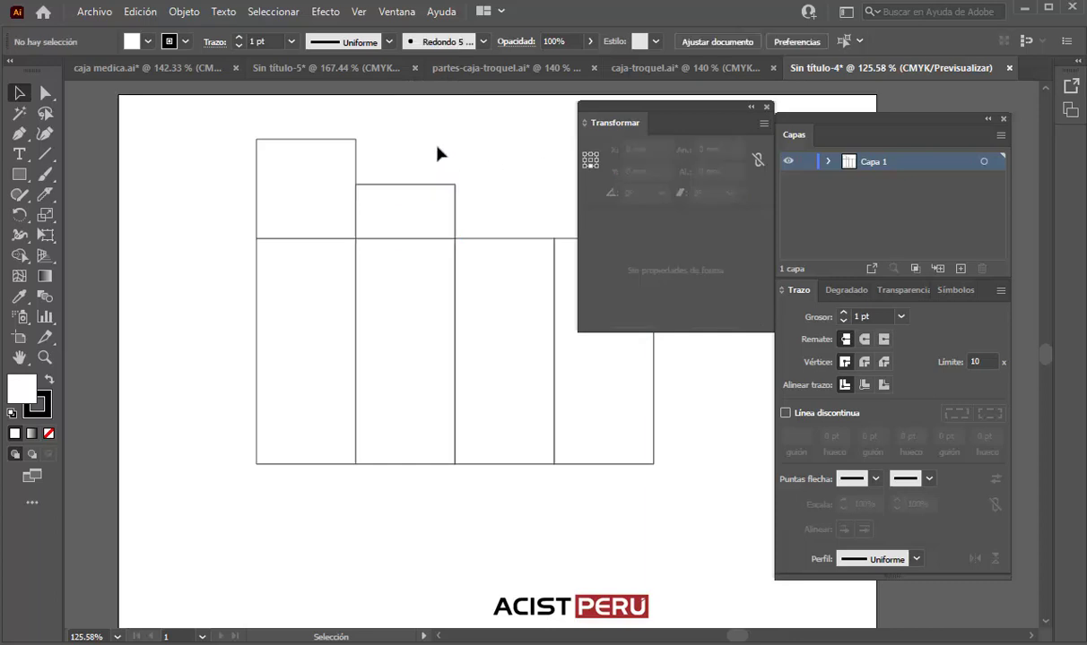
- Copy the top-left square 55 mm upward with Move, Vertical -55 mm
click(300, 178)
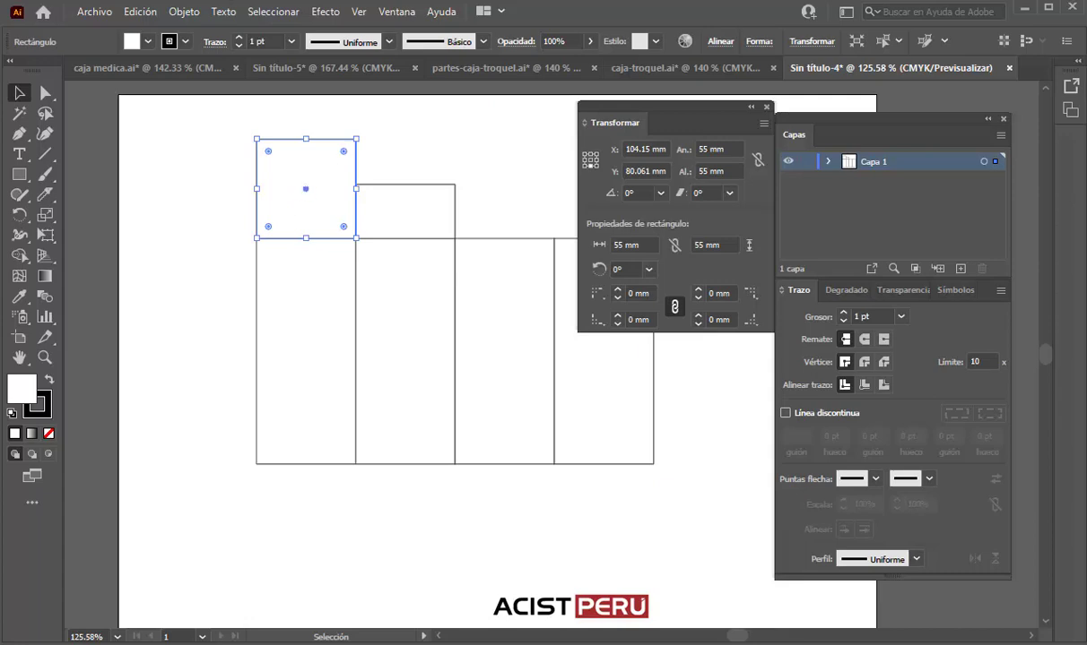
click(184, 13)
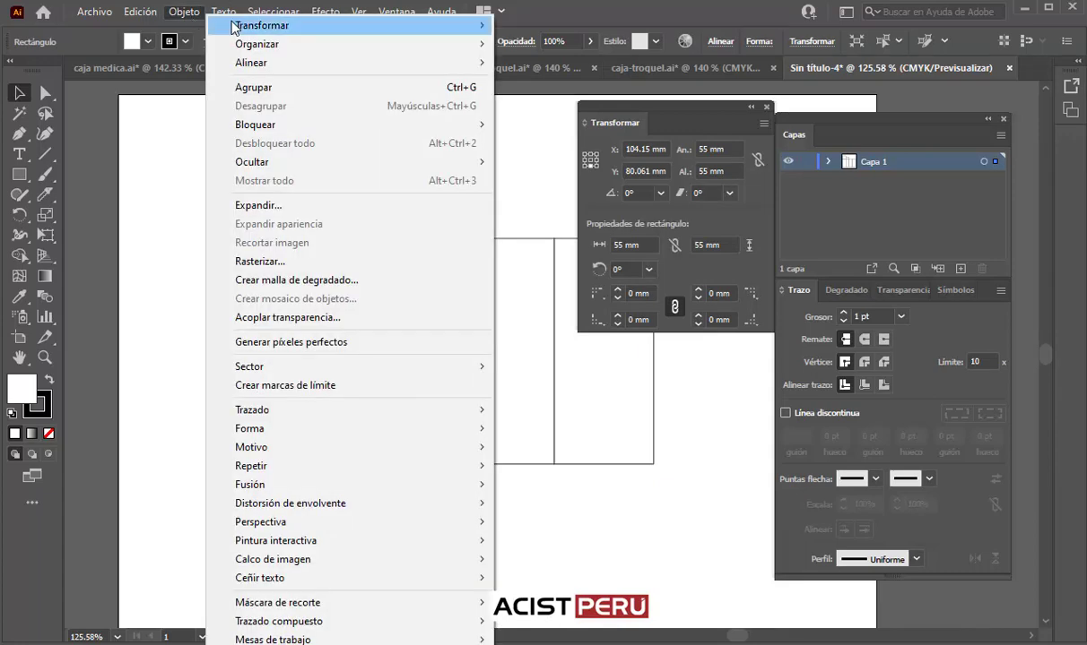
click(527, 51)
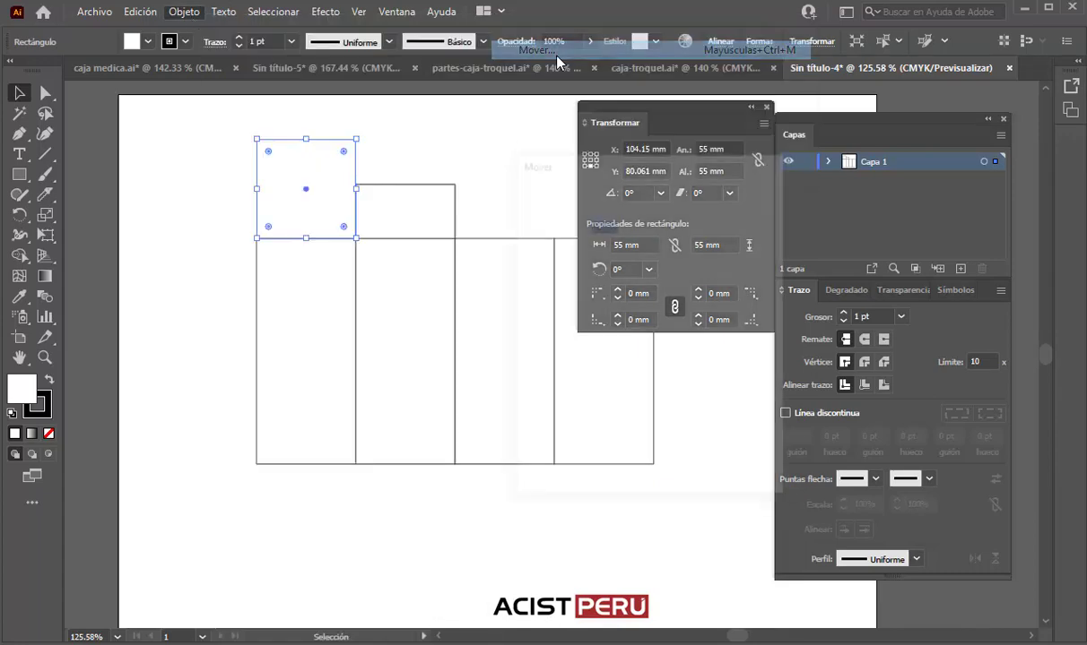
drag(627, 175, 565, 183)
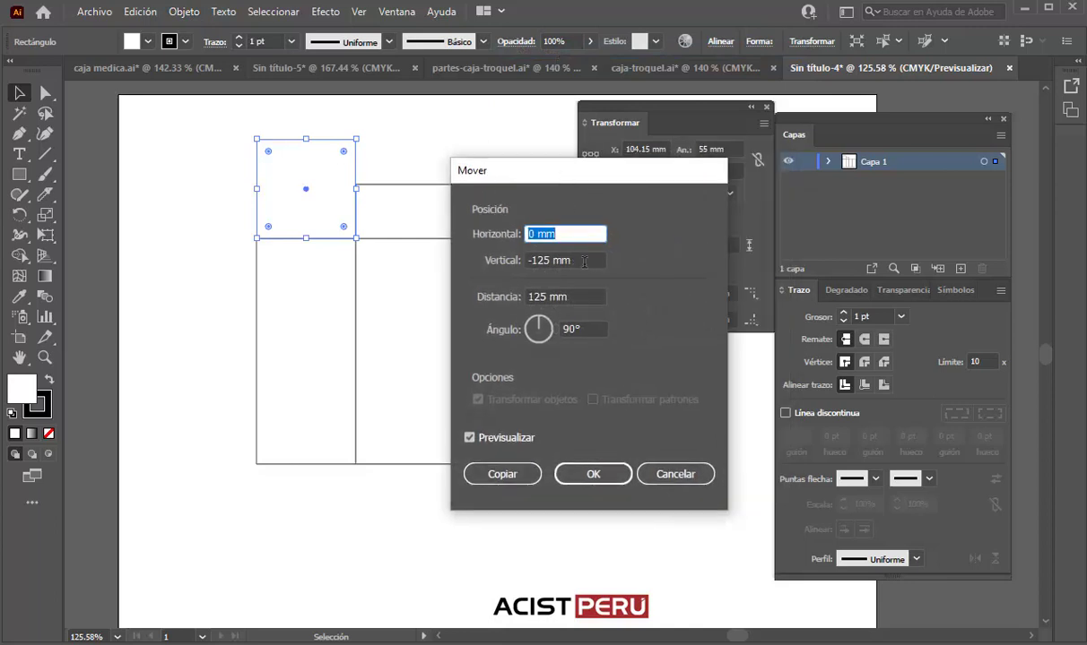
click(590, 260)
triple_click(591, 260)
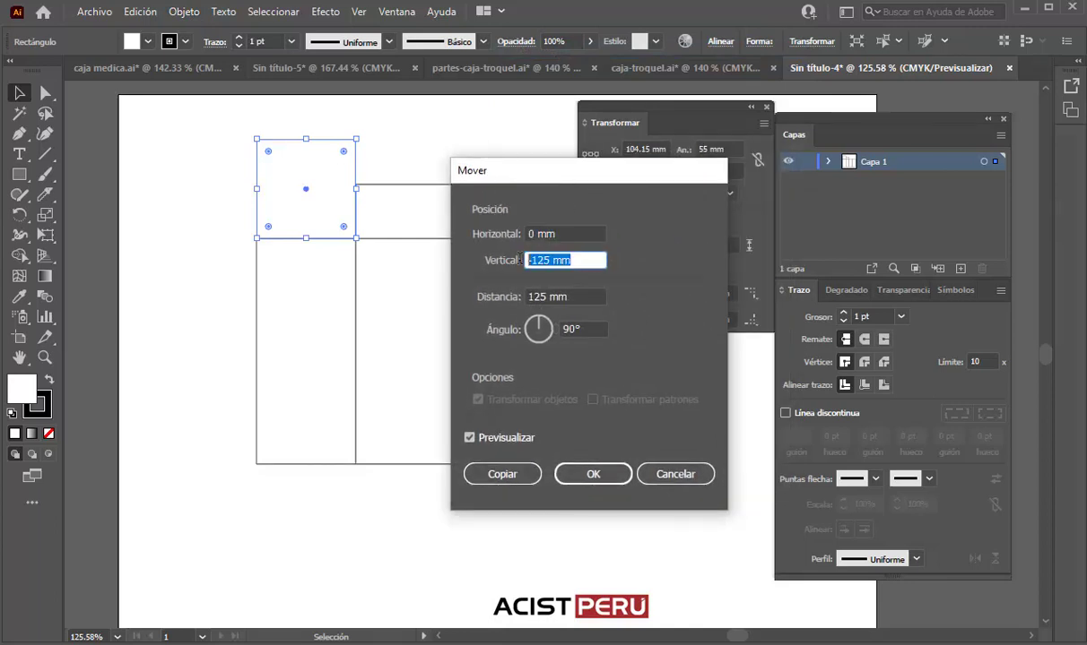
text(-)
text(55)
click(596, 233)
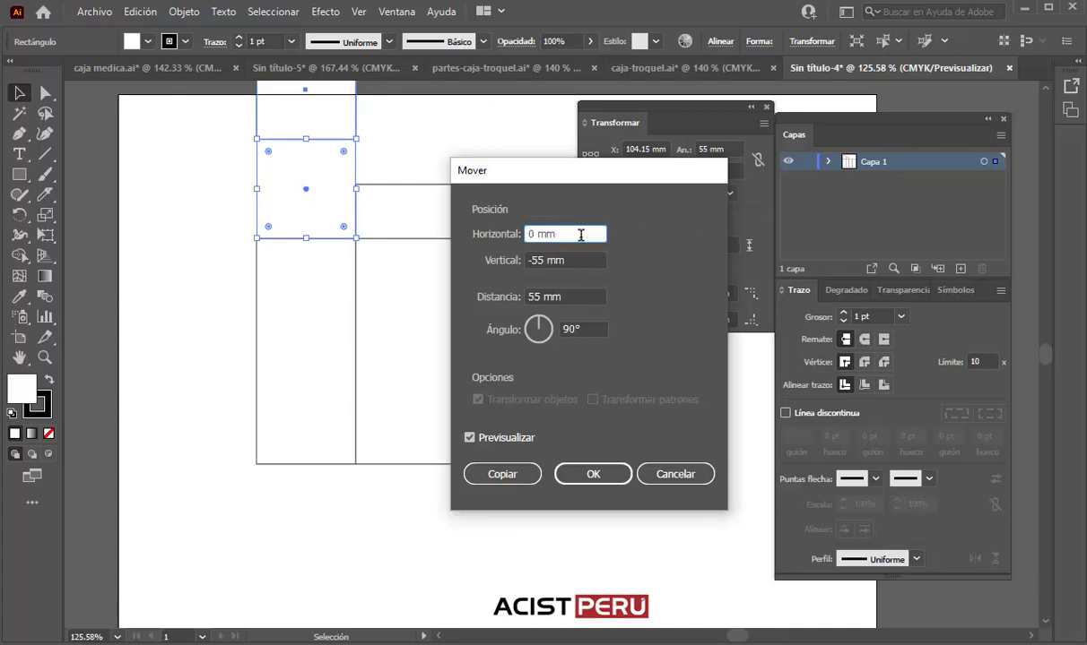
click(504, 475)
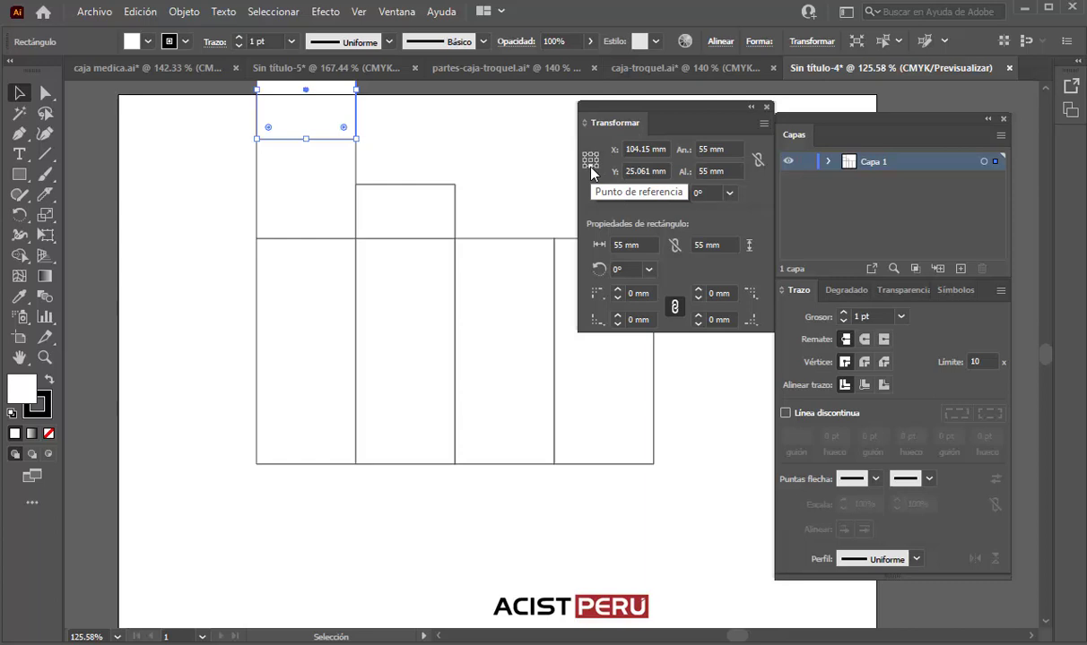
- Reduce the copy's height to 13 mm to make a thin strip
click(733, 171)
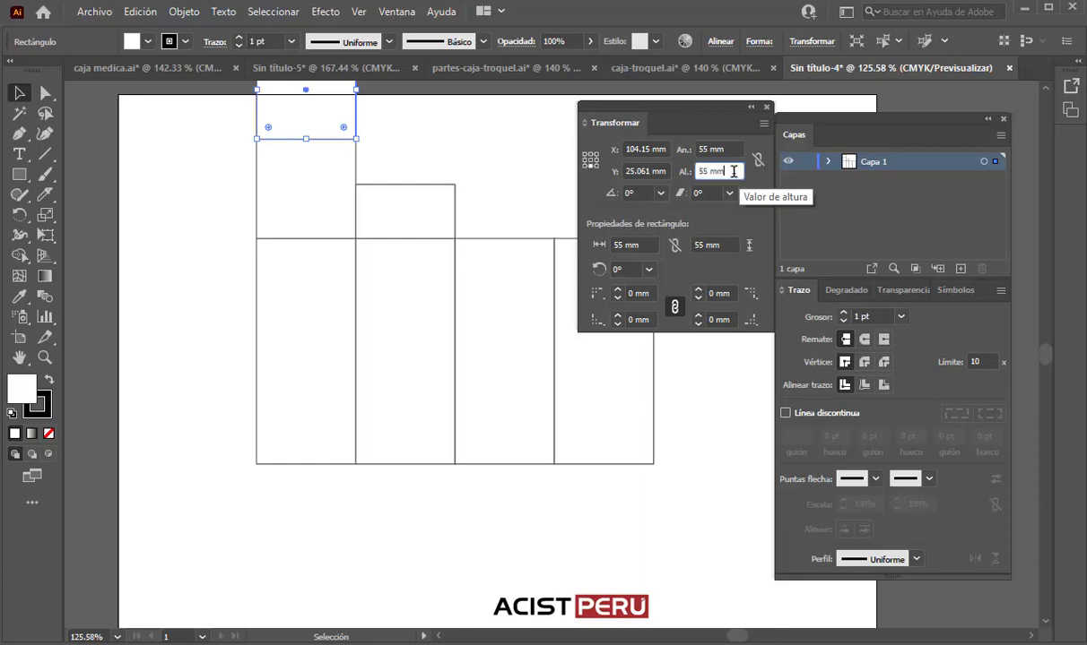
double_click(733, 171)
text(13)
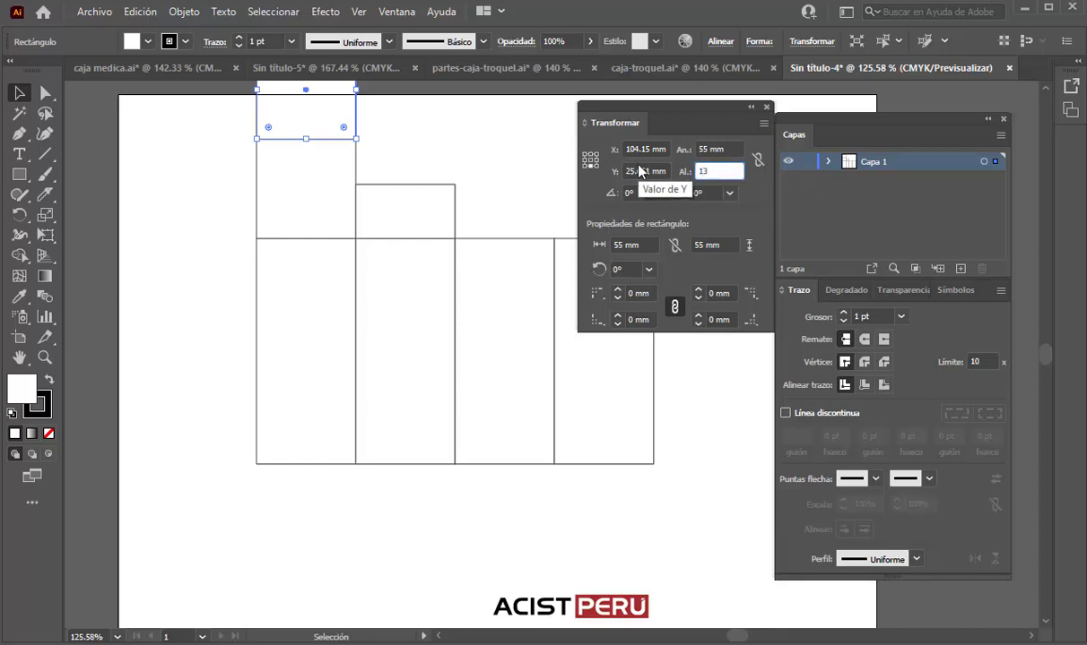
key(Return)
click(453, 130)
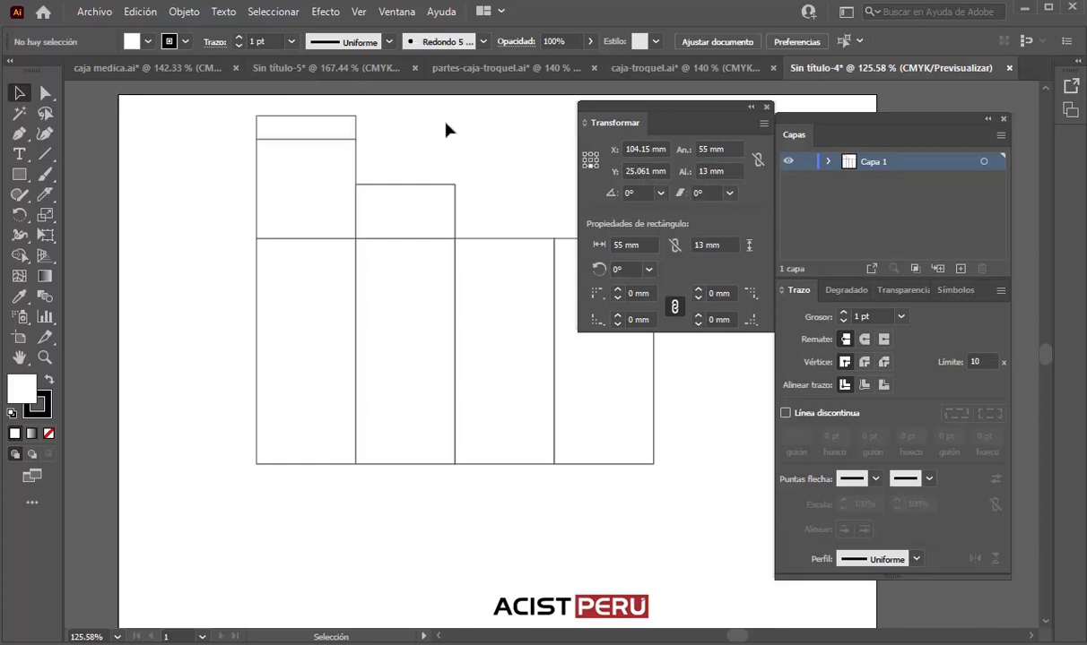
- Zoom in close on the 13 mm top strip
click(322, 132)
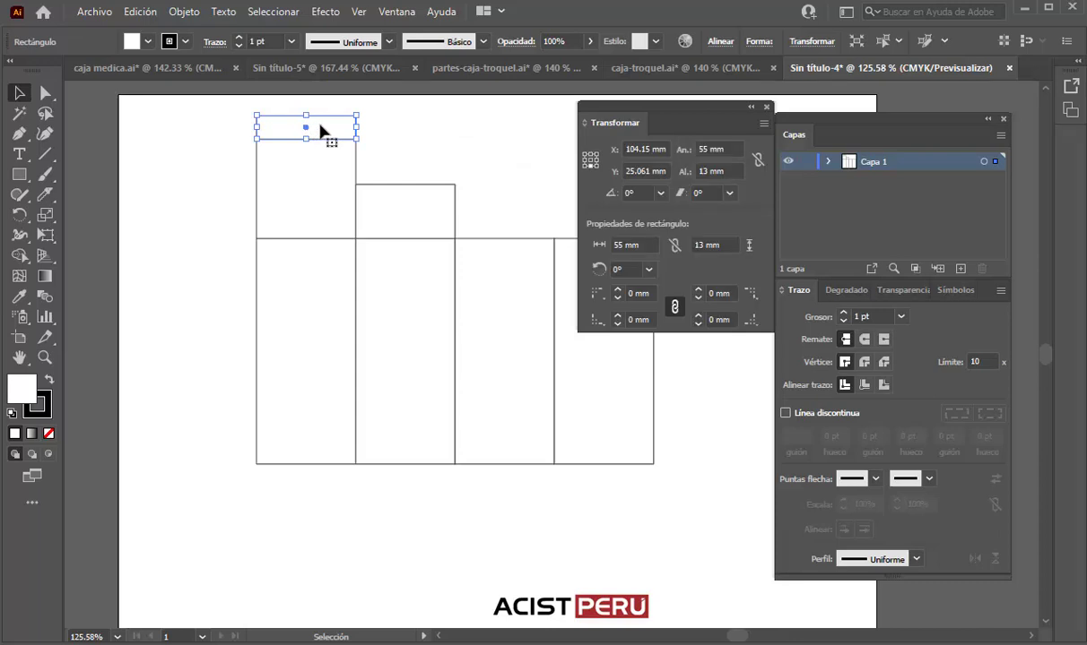
click(404, 124)
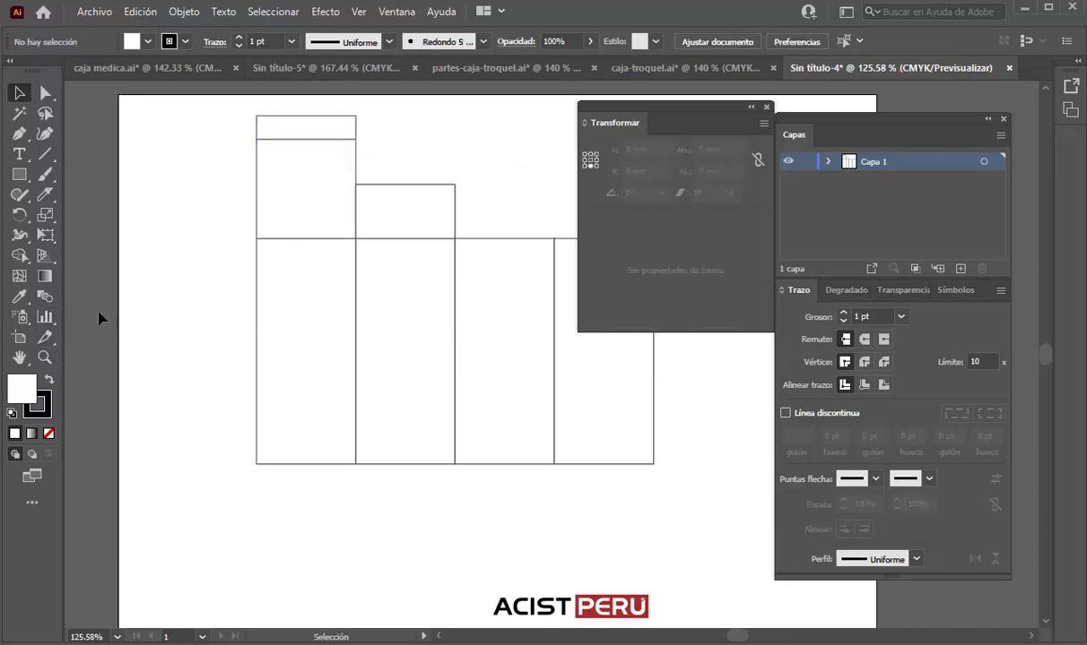
click(44, 356)
drag(213, 103, 466, 203)
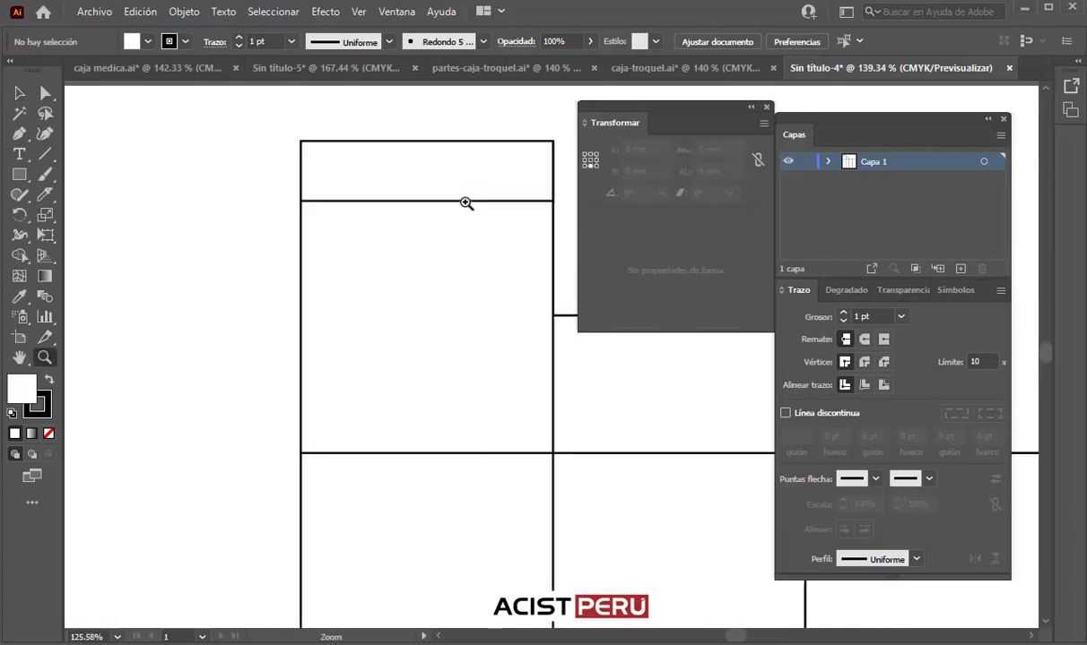
mouse_move(334, 153)
mouse_down()
mouse_move(444, 199)
mouse_move(242, 213)
mouse_up()
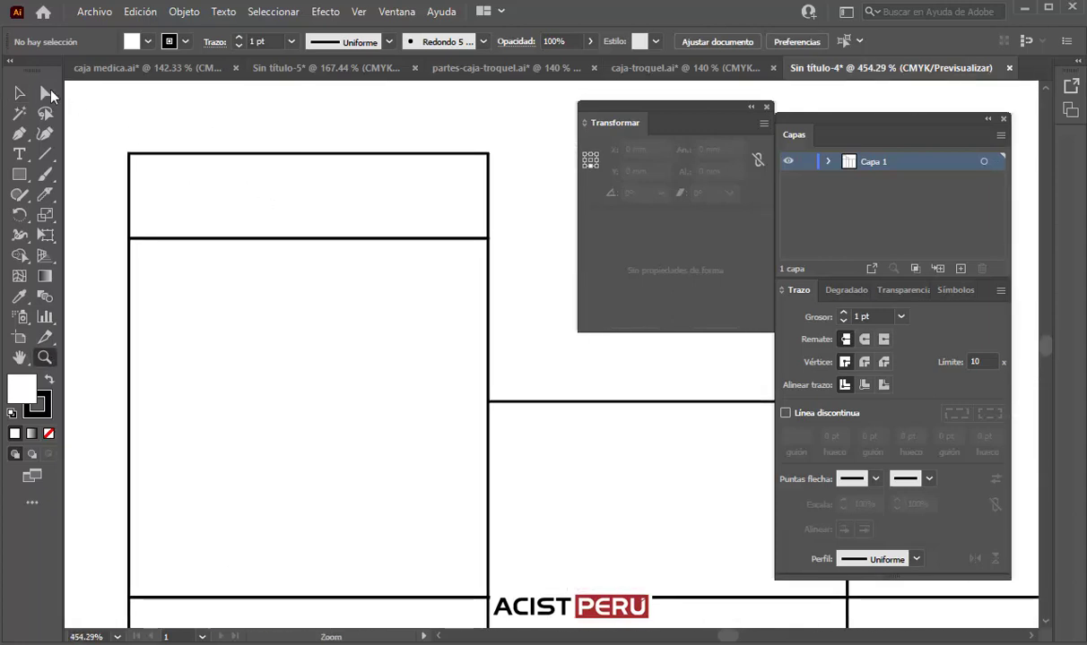
- Round the strip's two top corners with a 10 mm corner radius
click(20, 94)
click(182, 177)
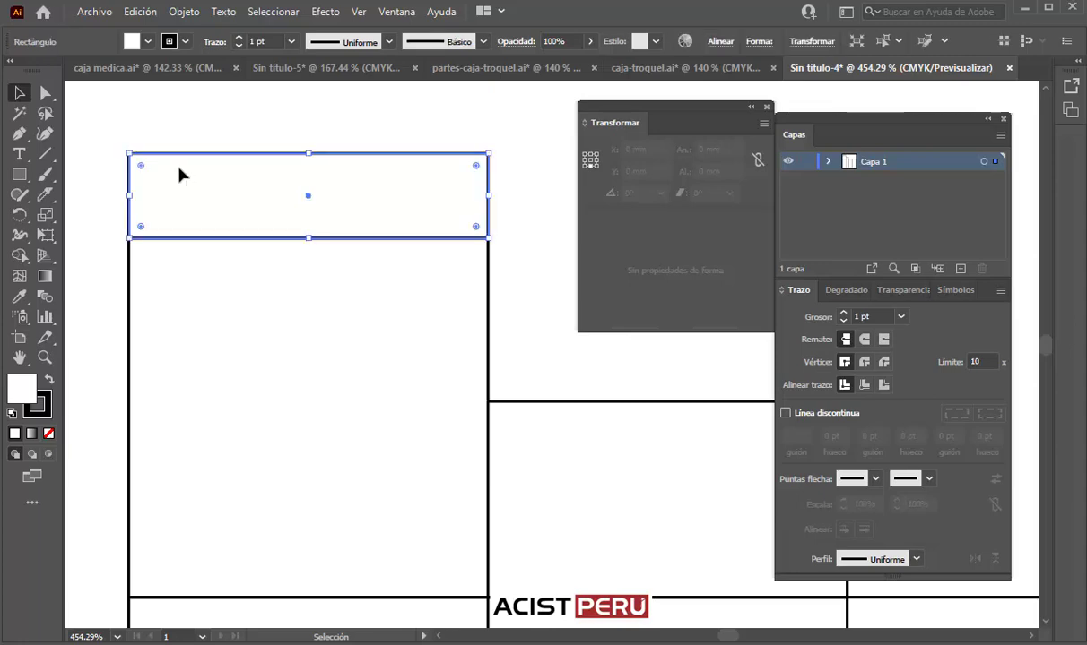
click(46, 92)
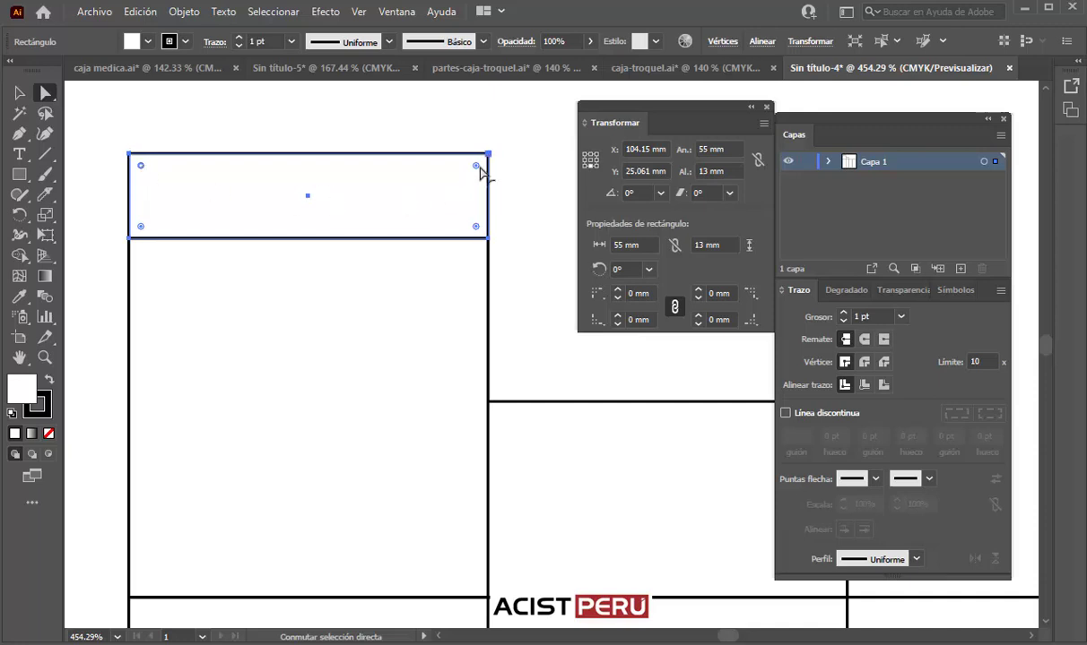
click(477, 168)
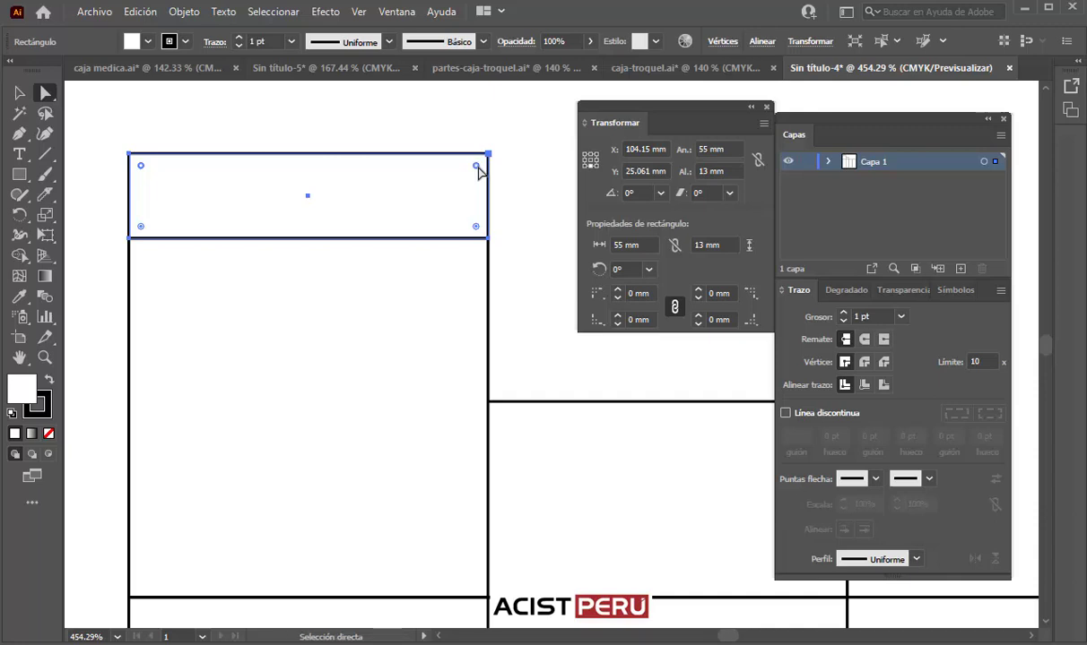
double_click(477, 167)
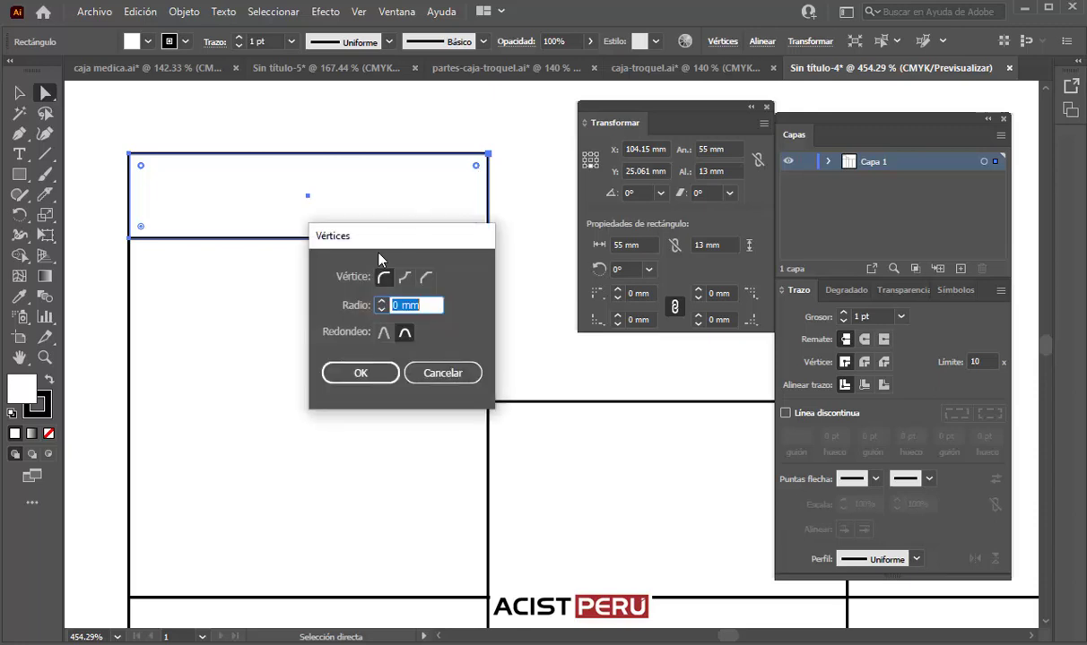
text(1)
text(0)
click(361, 373)
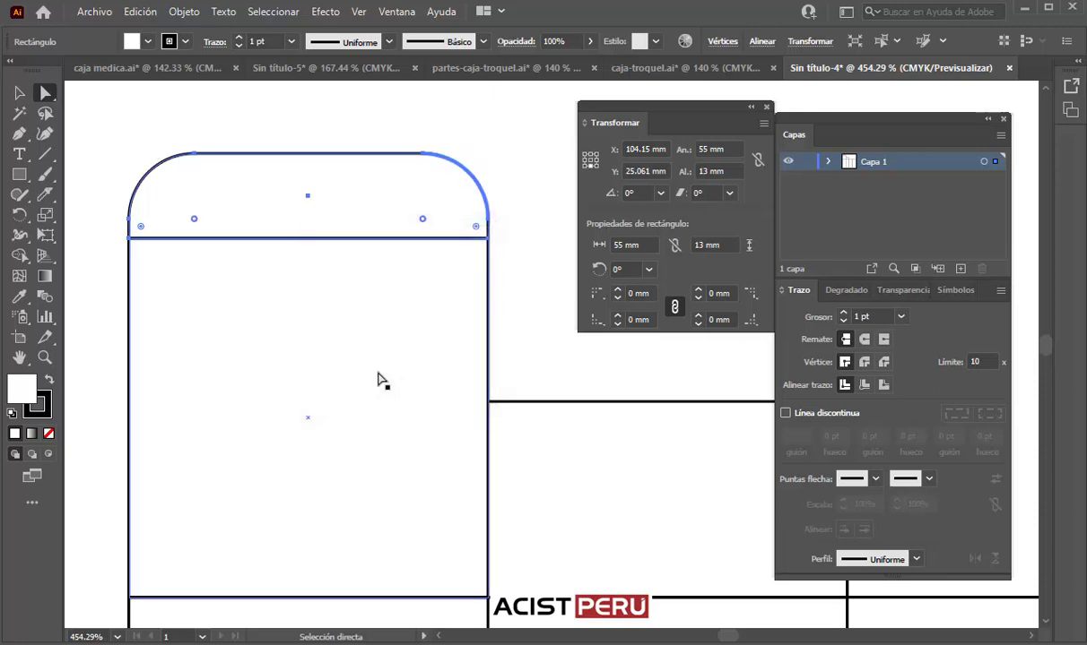
click(19, 94)
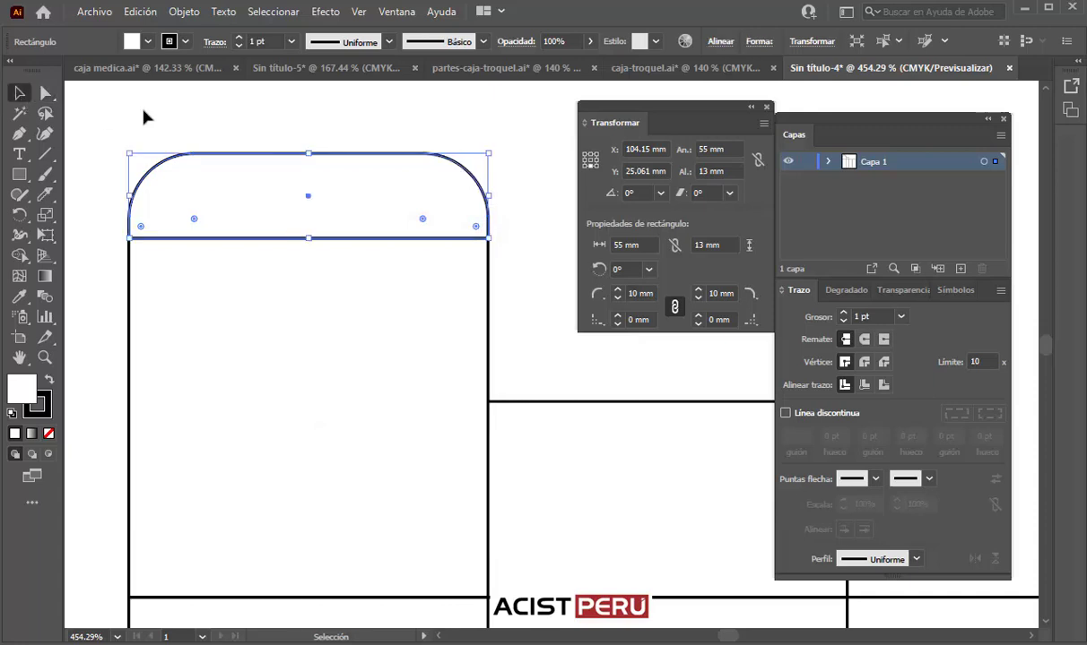
click(149, 94)
- Confirm a 3 mm keyboard increment in General preferences and select the 55 × 30 mm panel
drag(354, 265, 122, 186)
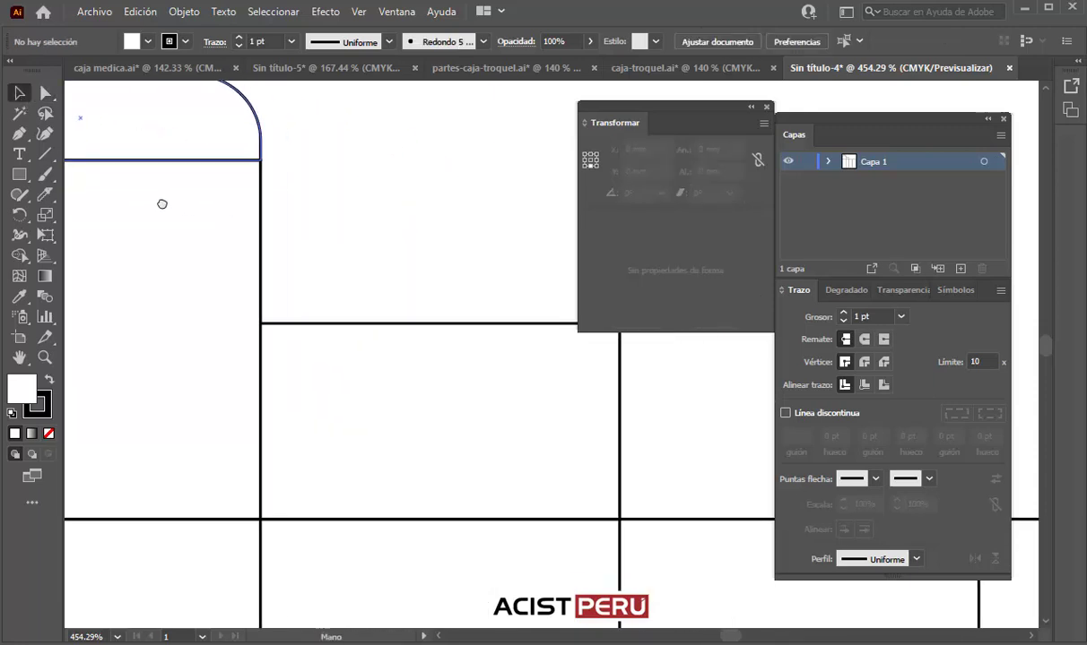
drag(599, 116, 753, 112)
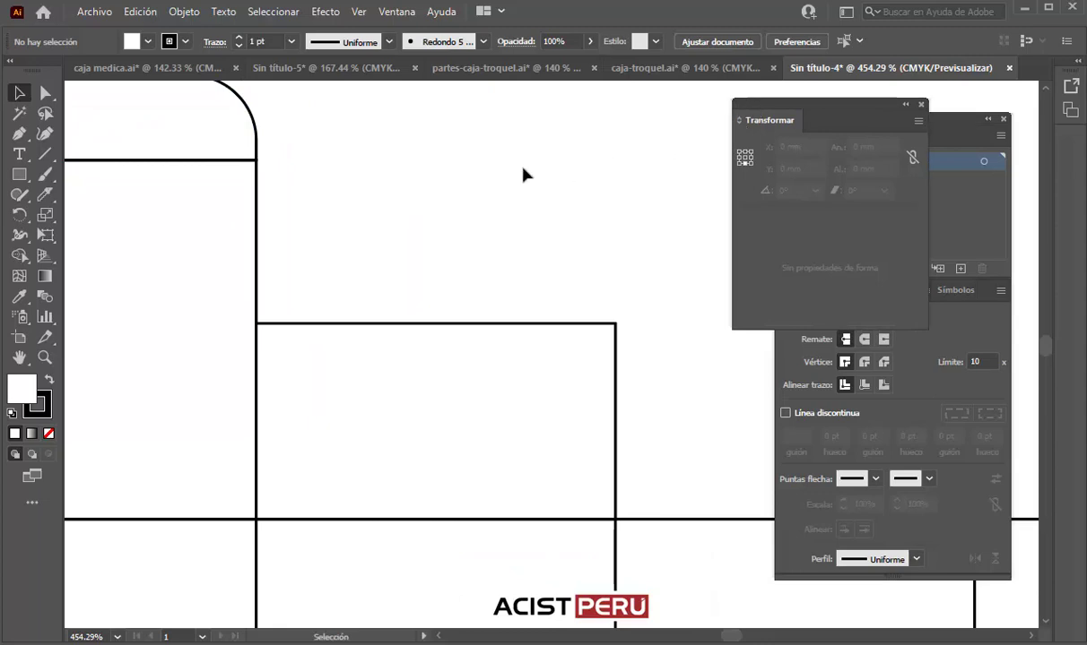
click(140, 12)
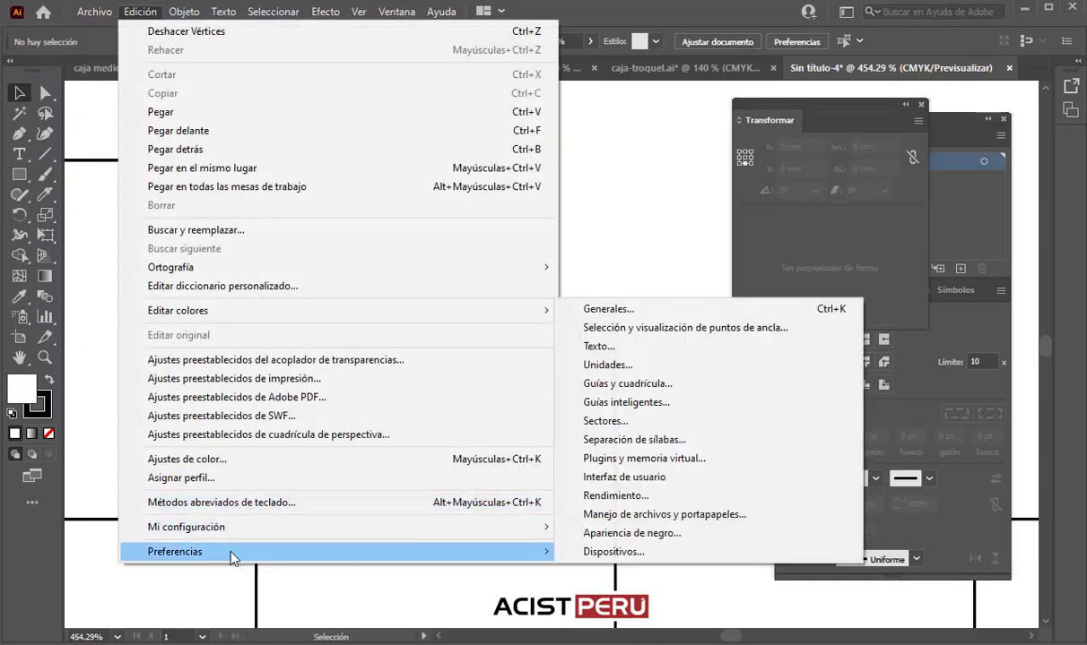
mouse_move(268, 551)
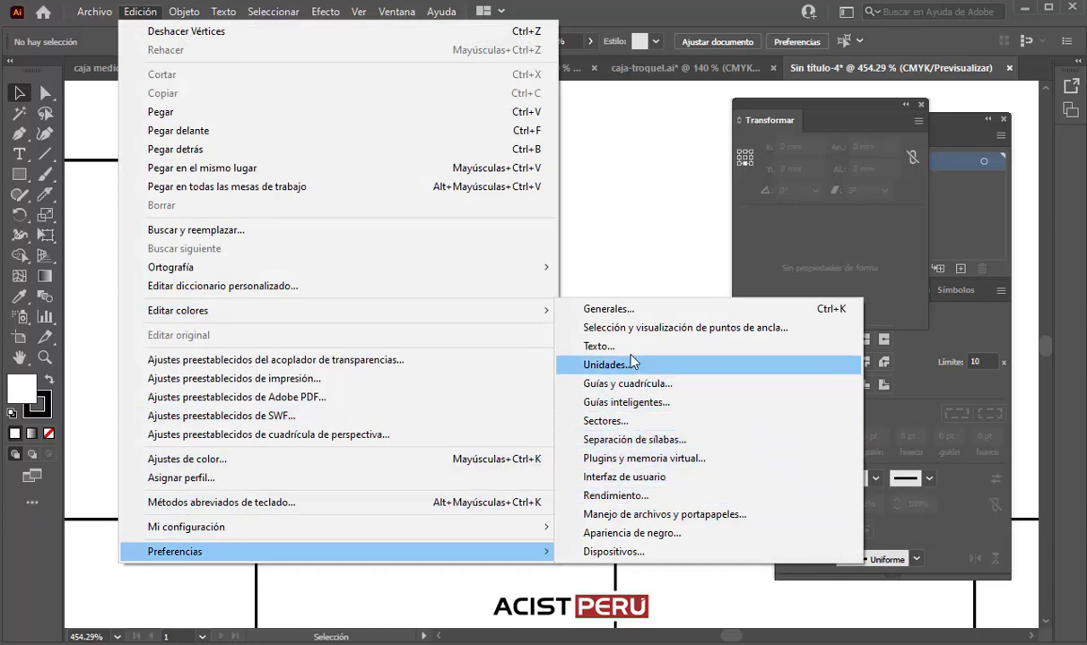
click(591, 308)
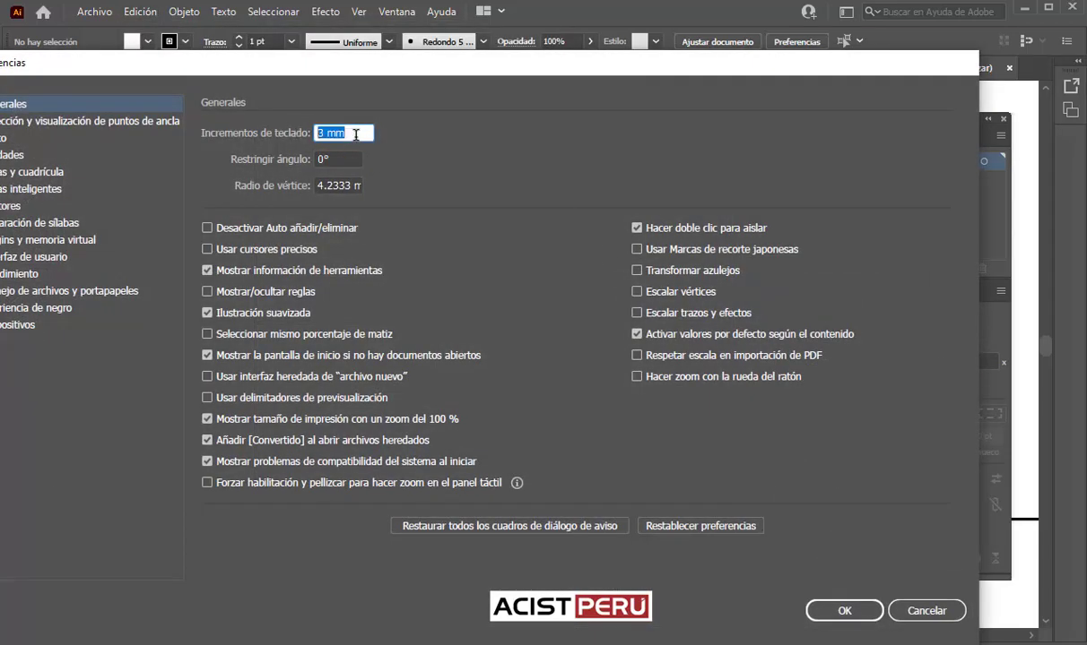
click(840, 610)
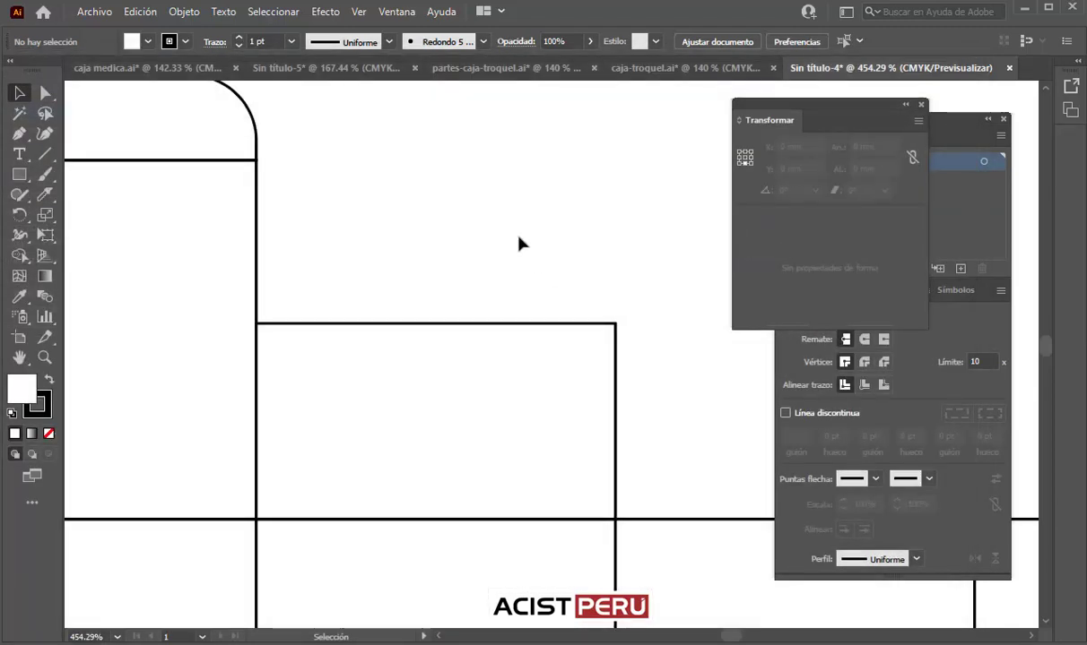
click(391, 326)
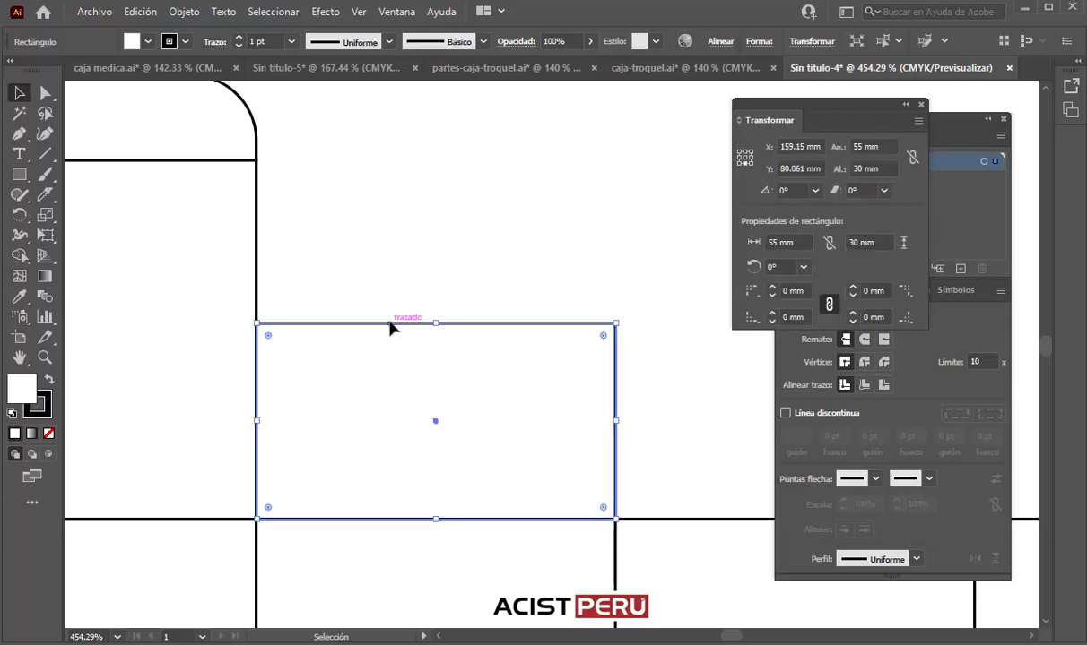
click(19, 133)
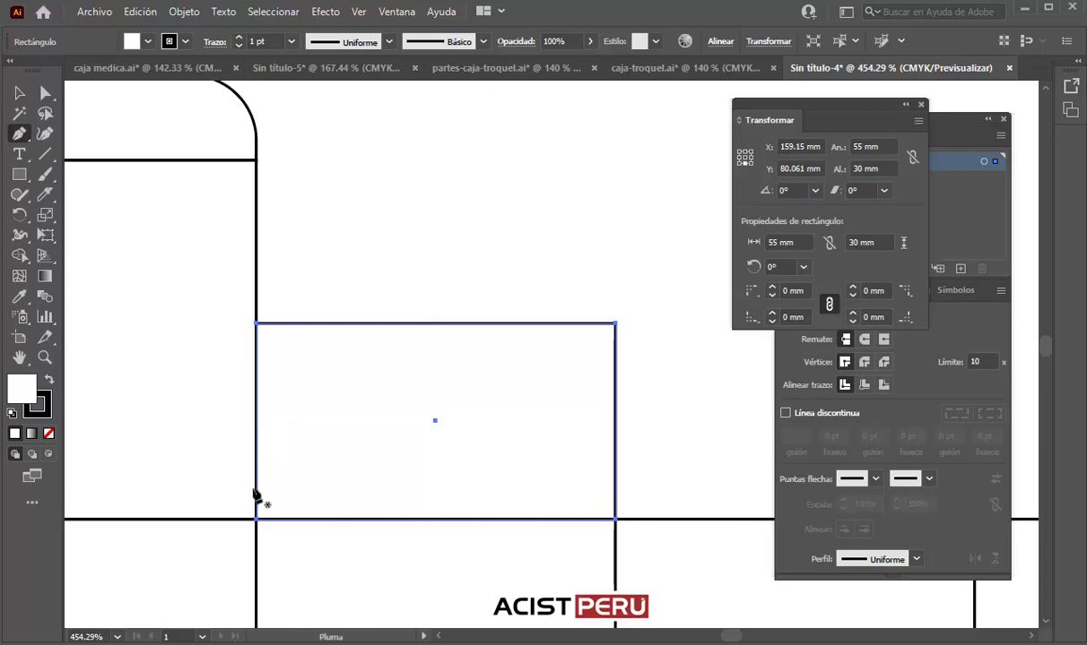
- Add anchor points on the panel's side edges and nudge the lower-left one 3 mm inward
click(258, 497)
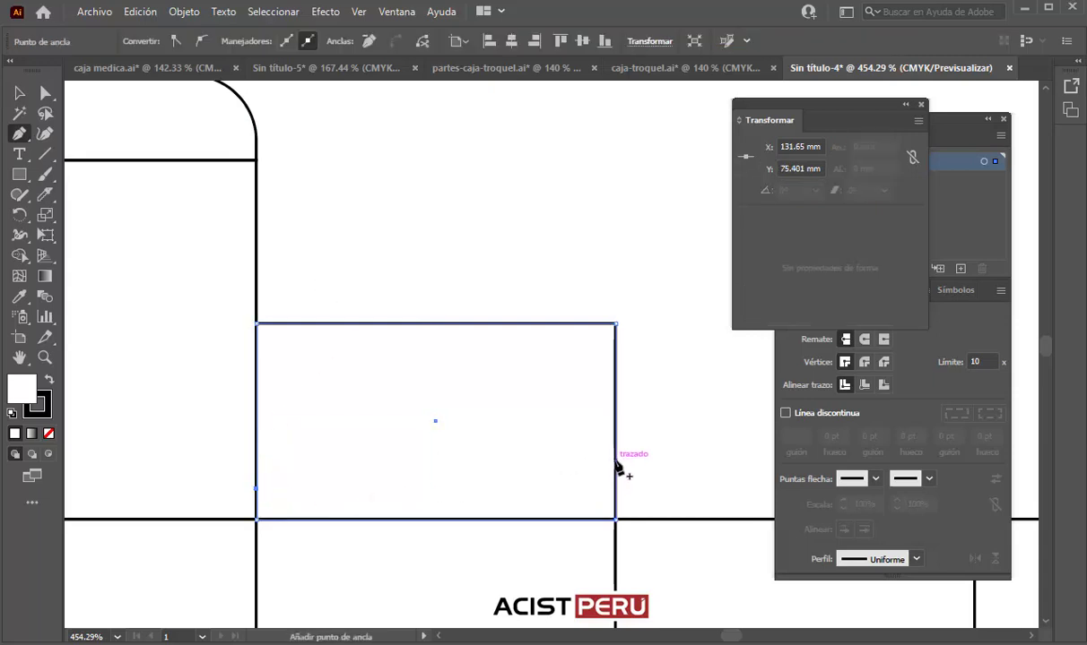
click(615, 468)
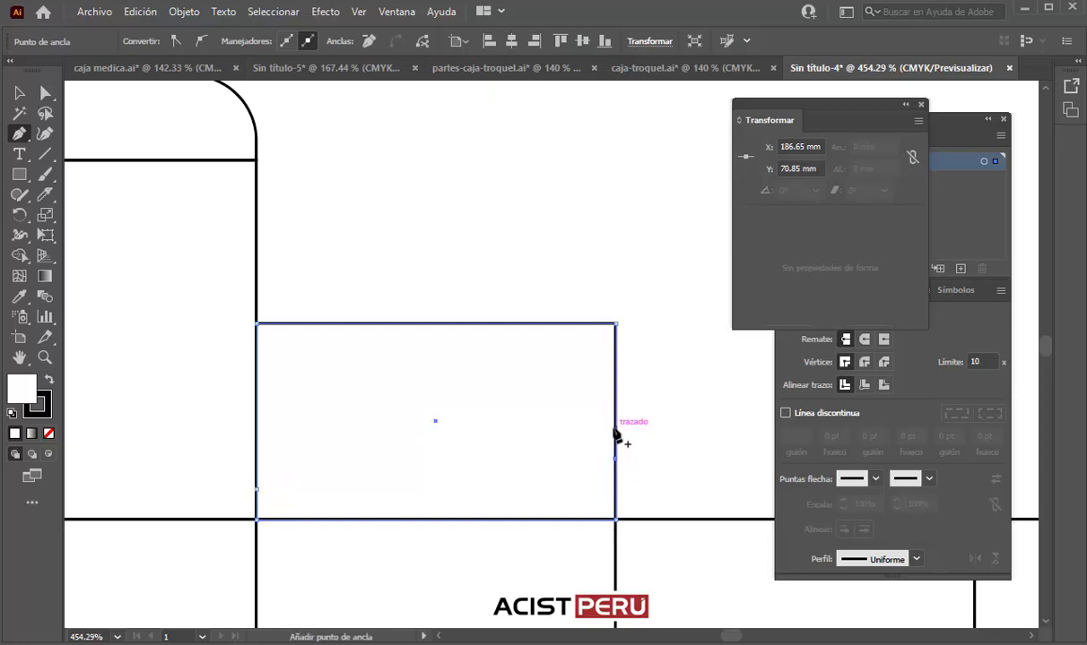
click(615, 428)
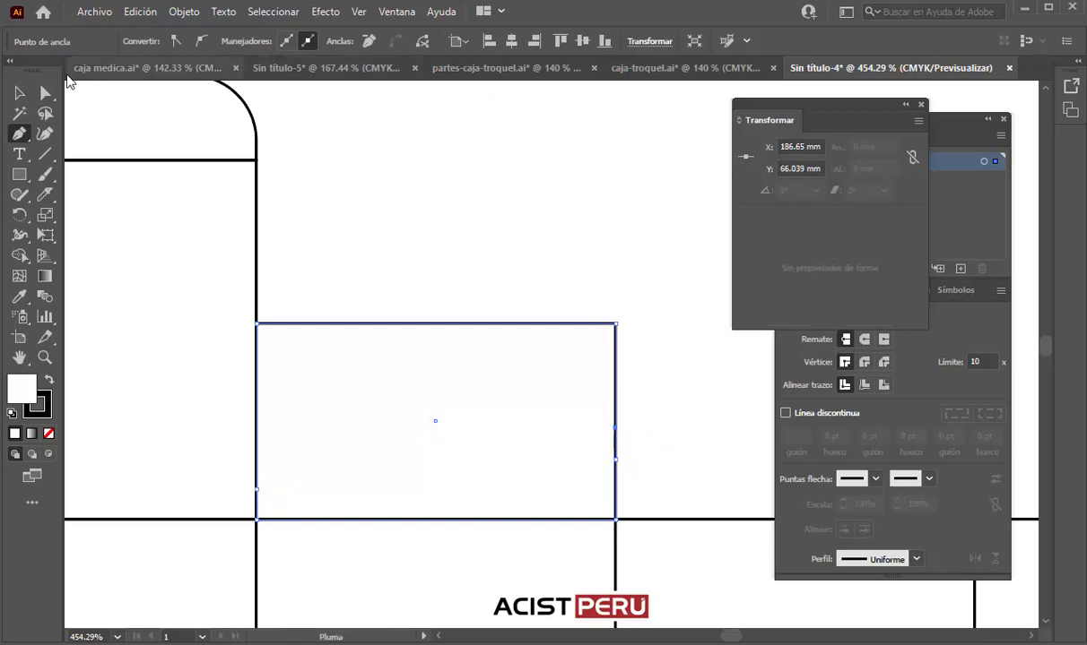
click(45, 93)
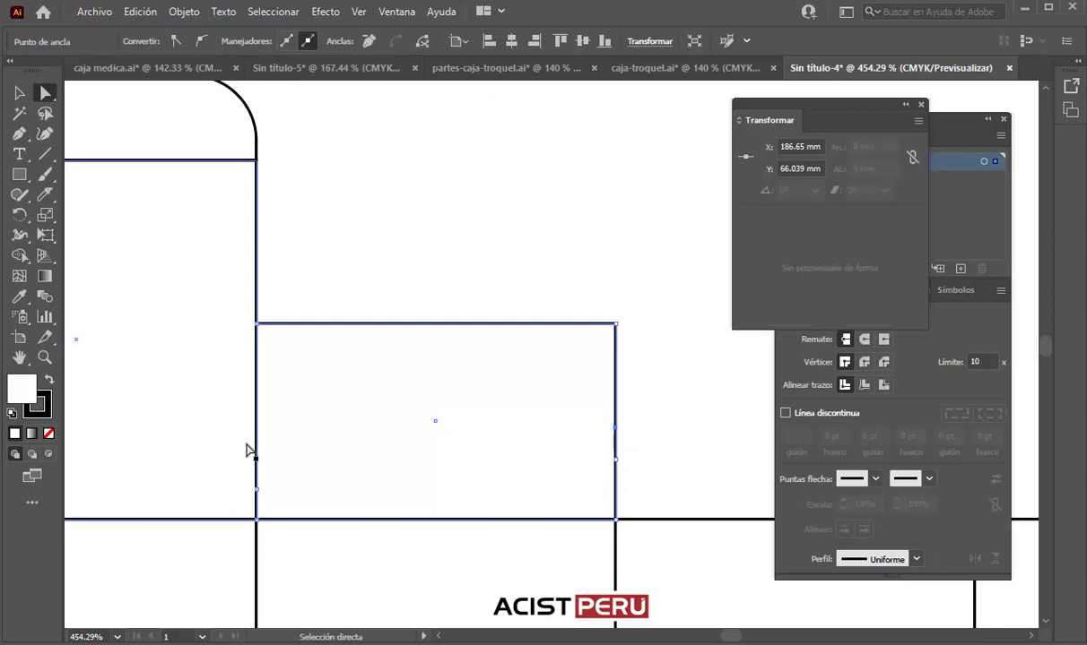
click(256, 490)
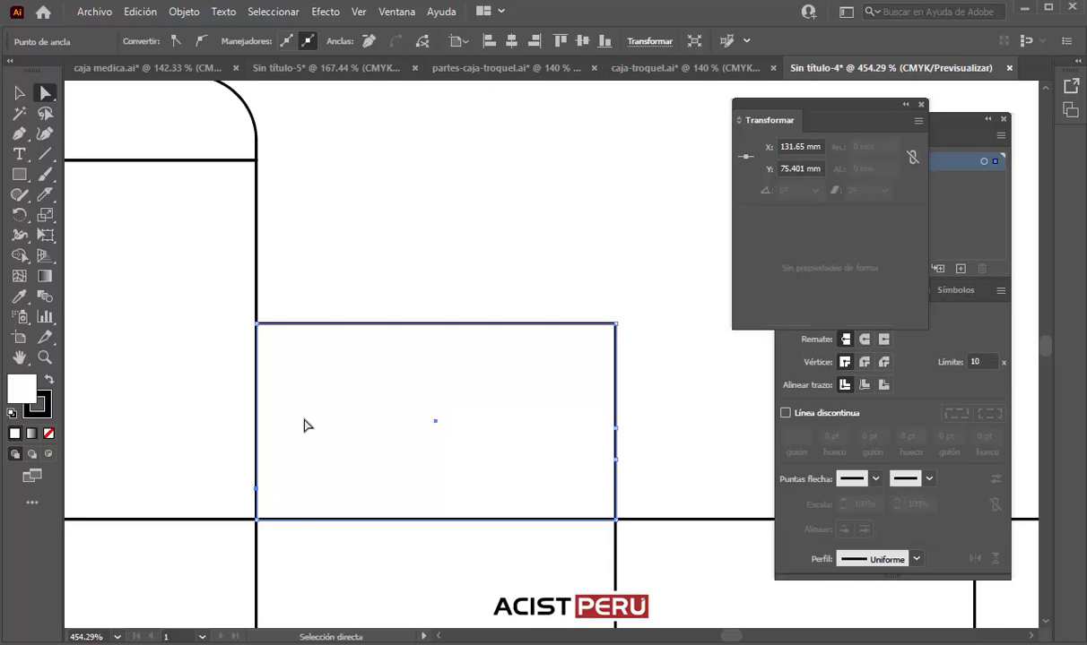
key(Right)
key(Right)
key(Right)
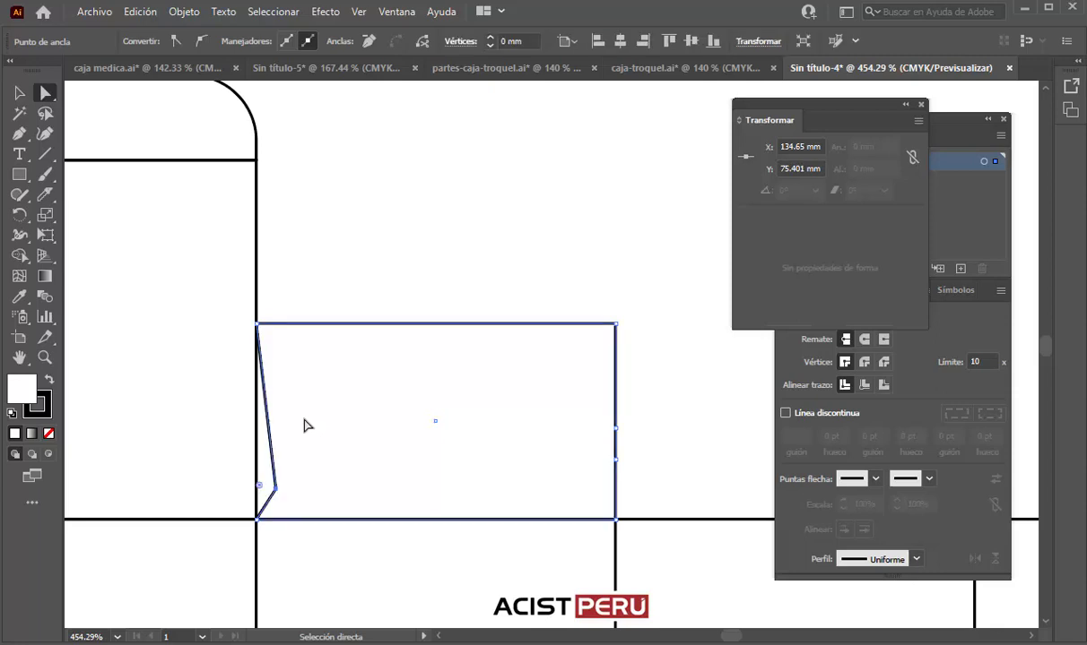
- Nudge the top-left, right-edge and top-right points inward to taper the flap's sides
click(258, 323)
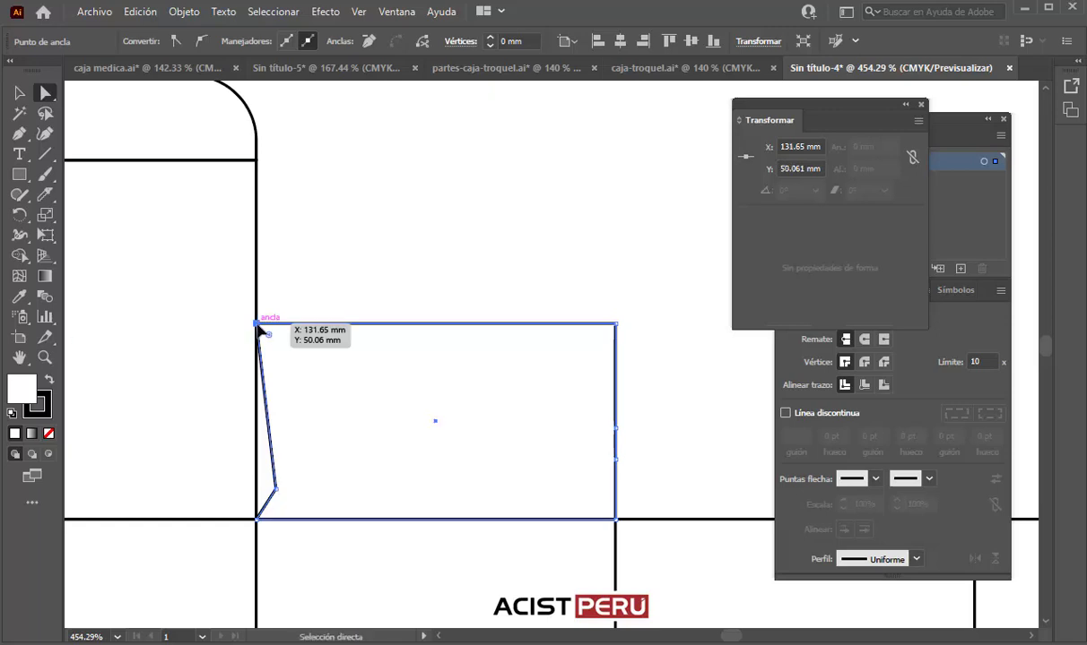
key(Right)
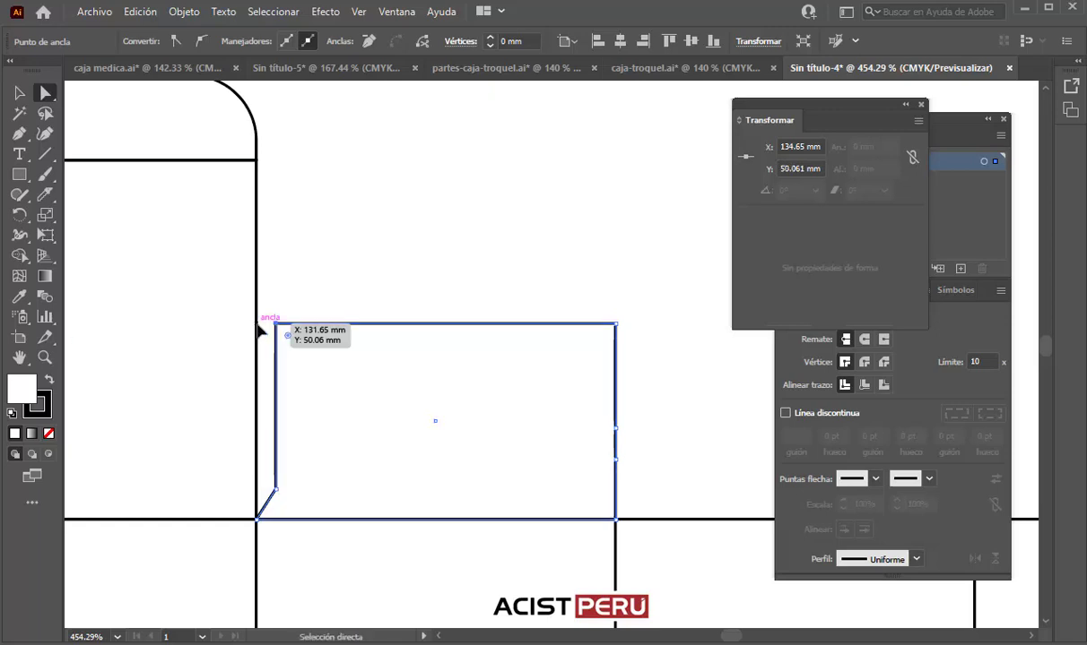
click(616, 432)
key(Left)
key(Left)
key(Left)
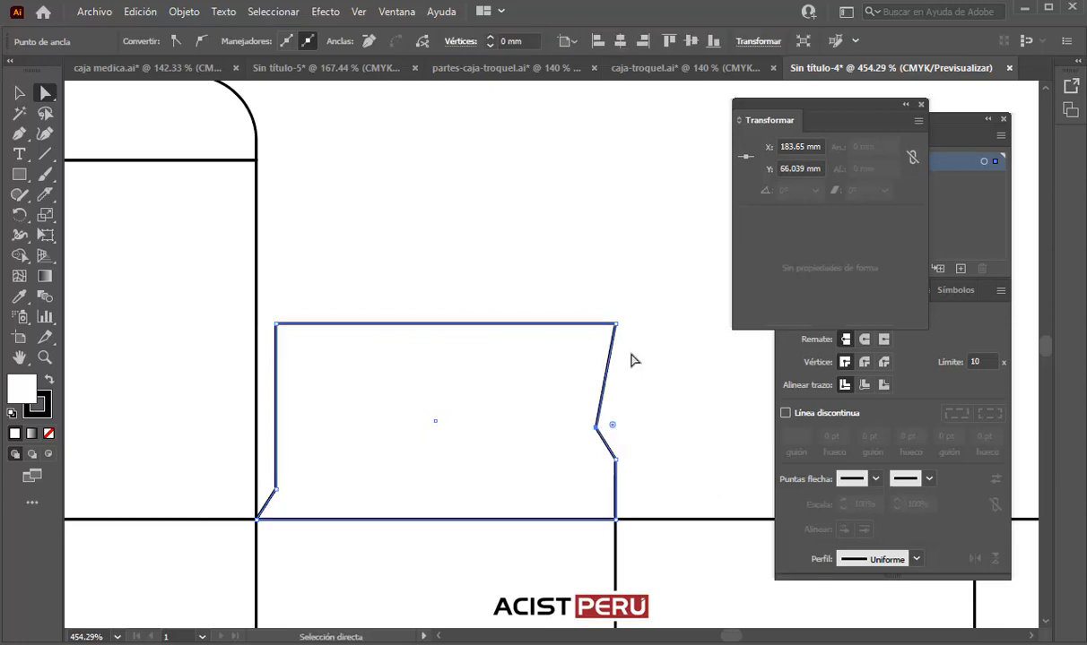
click(616, 324)
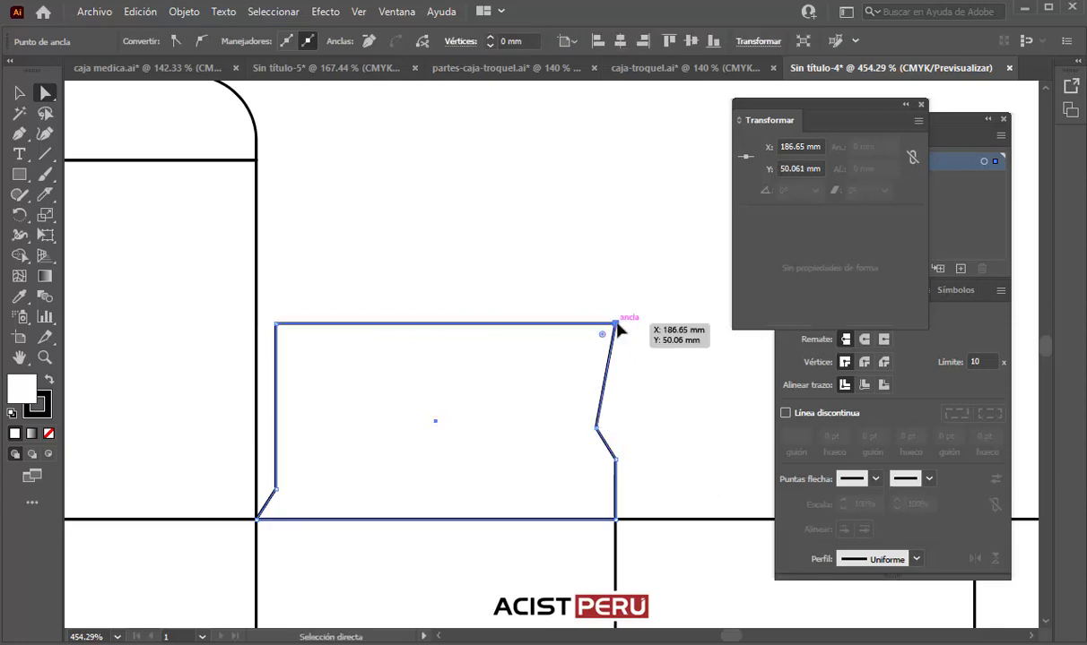
key(Left)
key(Left)
key(Left)
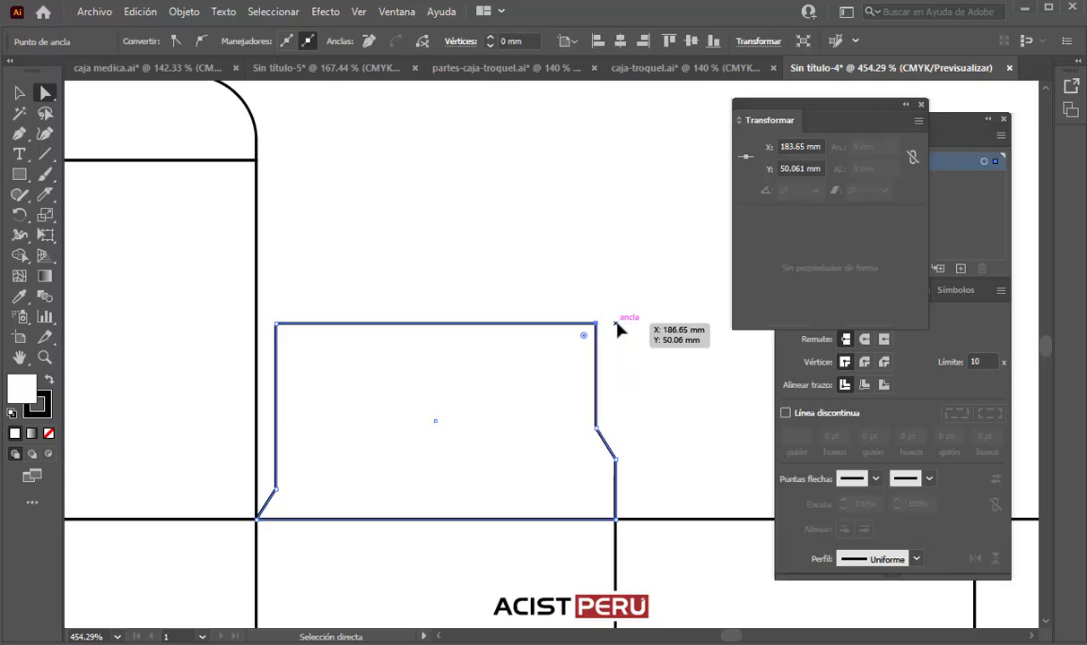
key(Left)
key(Left)
key(Left)
key(v)
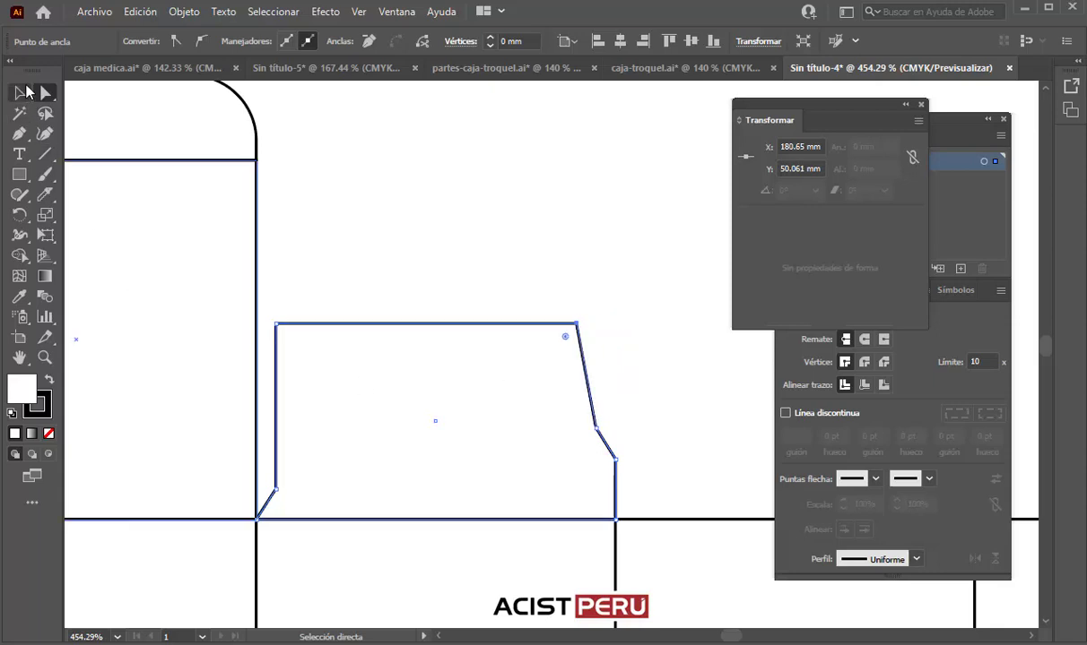
click(428, 203)
key(ctrl+minus)
key(ctrl+minus)
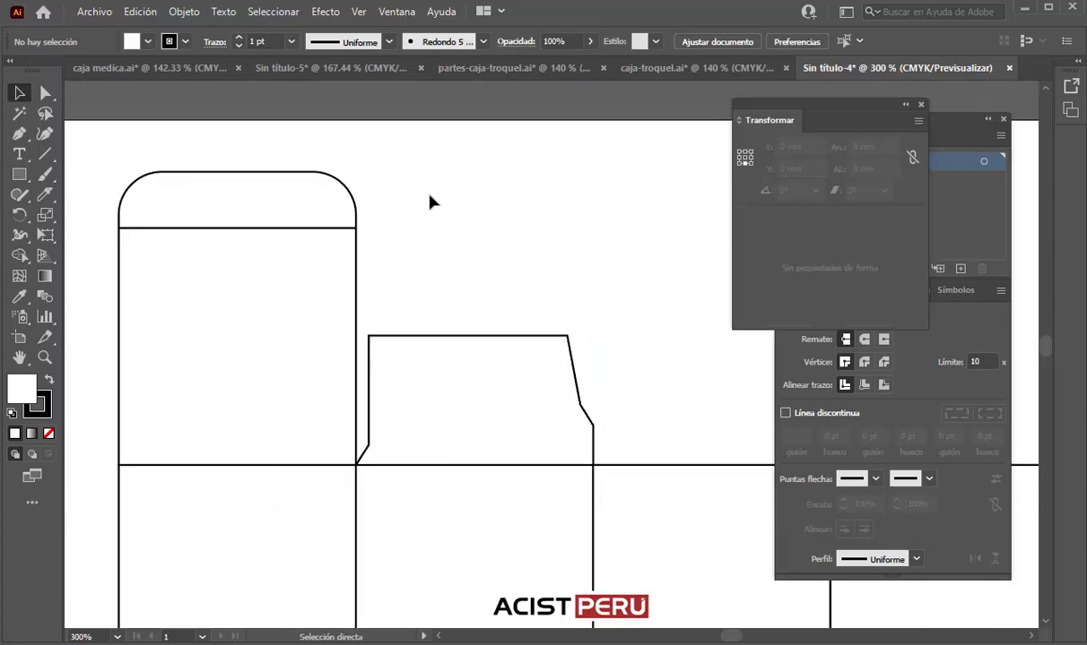
key(ctrl+minus)
key(ctrl+minus)
mouse_move(531, 365)
mouse_down()
mouse_move(342, 293)
mouse_move(317, 298)
mouse_move(251, 280)
mouse_up()
click(240, 299)
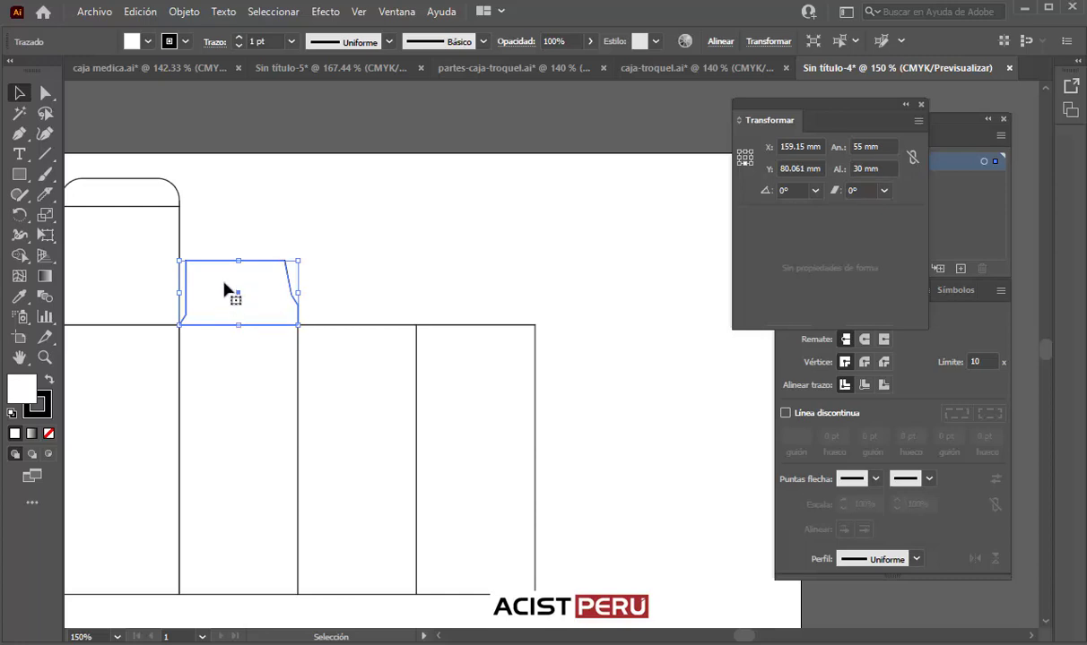
key(ctrl+z)
key(ctrl+shift+z)
drag(226, 289, 286, 224)
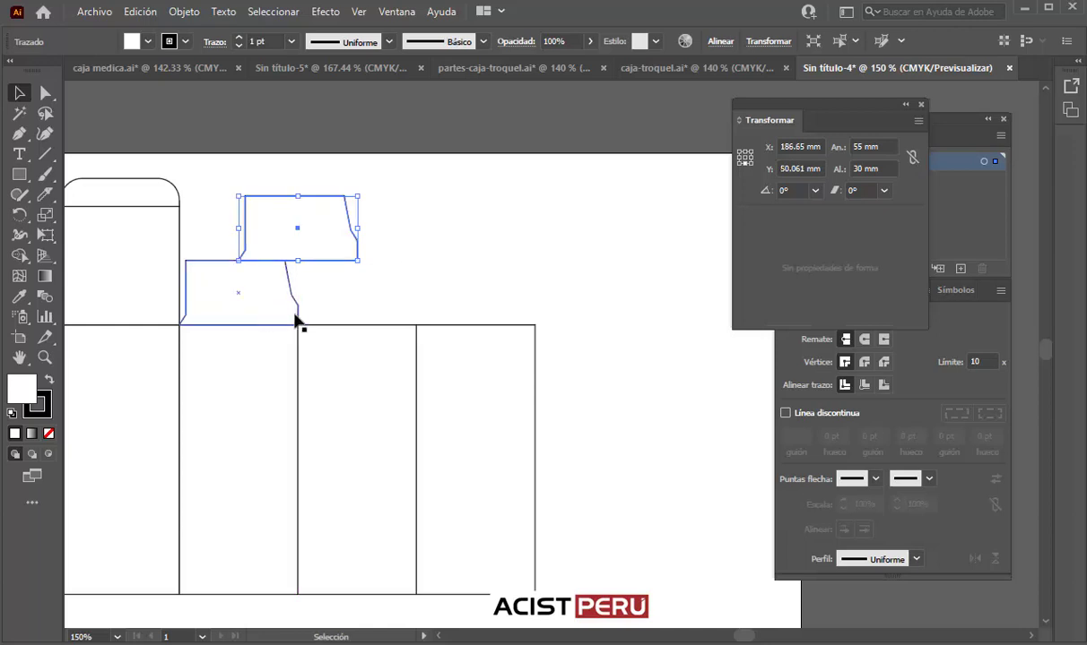
key(ctrl+z)
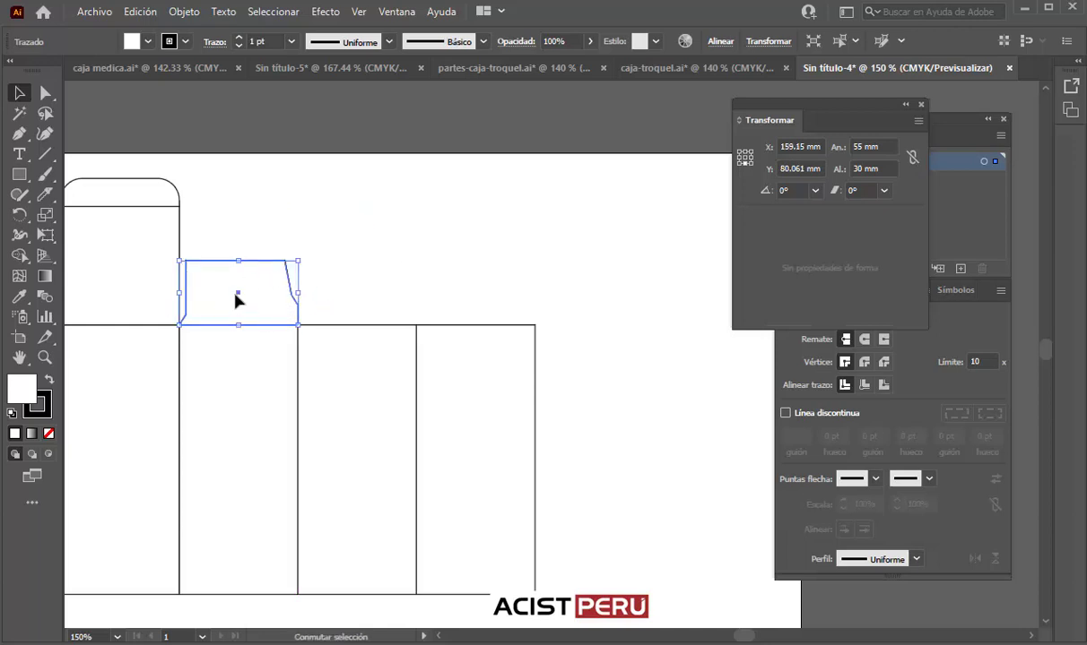
shift+click(480, 405)
drag(476, 421, 595, 318)
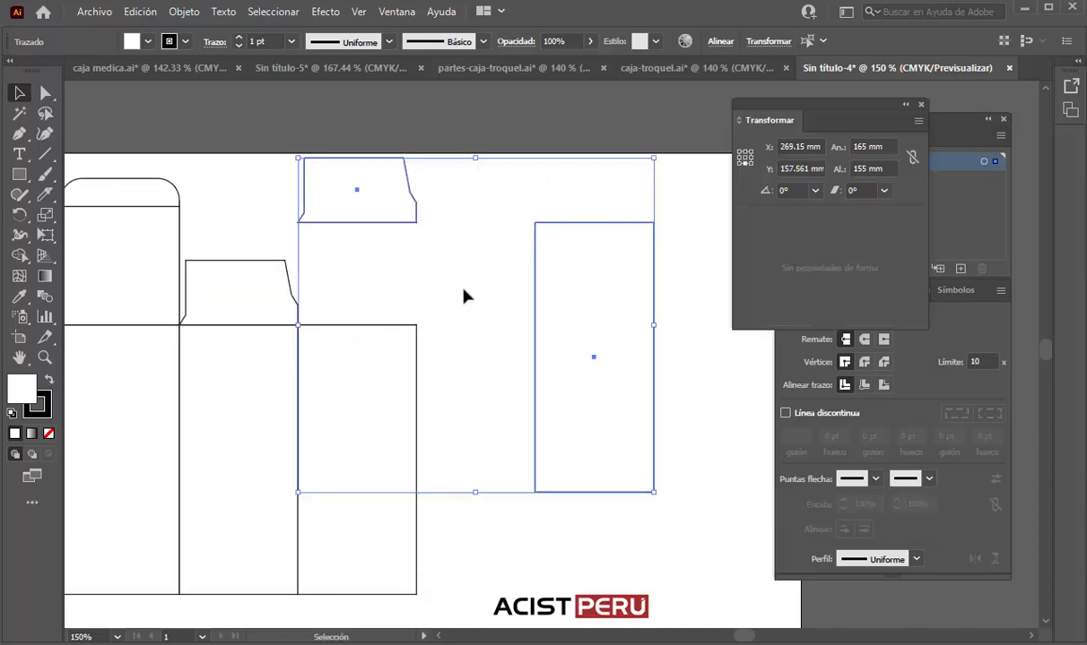
key(ctrl+z)
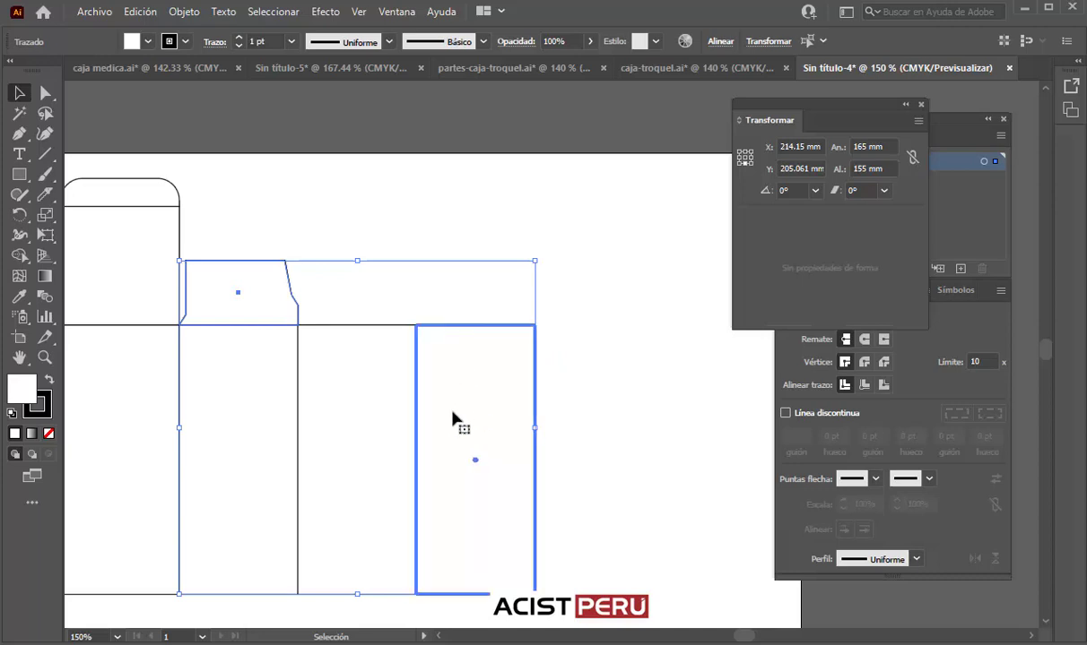
- Centre the flap horizontally over the fourth panel using the Align panel
click(384, 12)
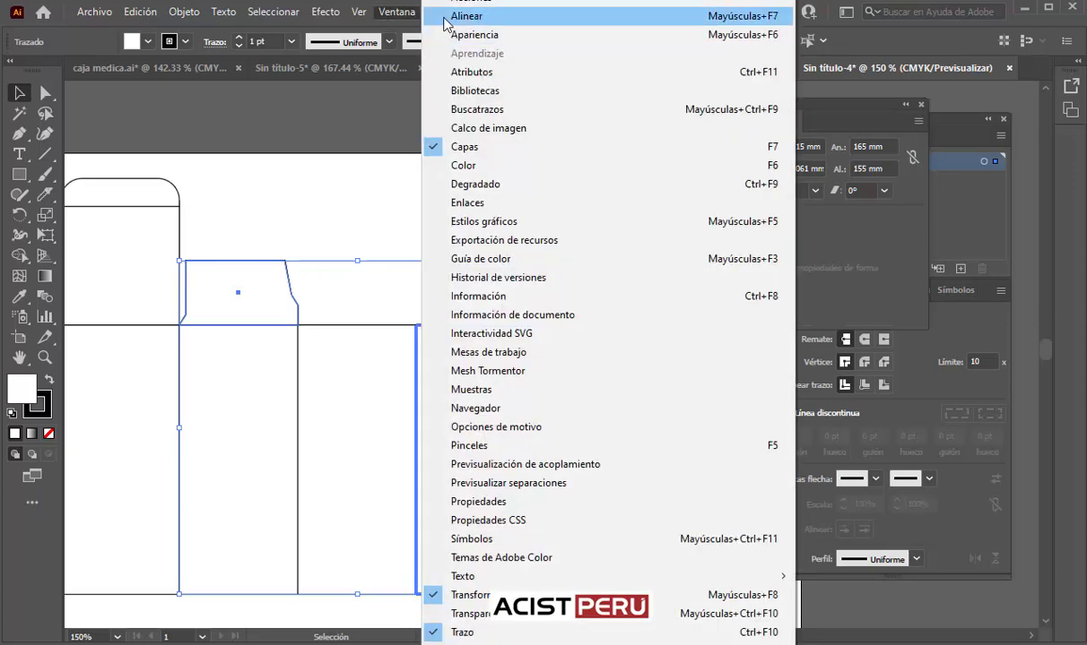
click(421, 17)
click(672, 216)
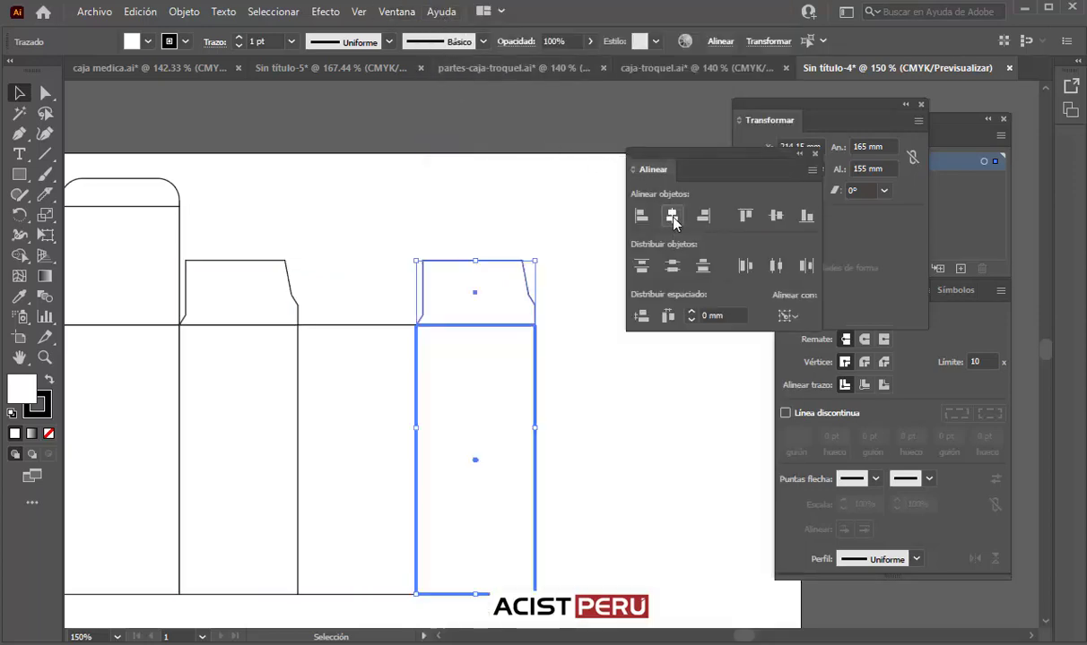
click(500, 189)
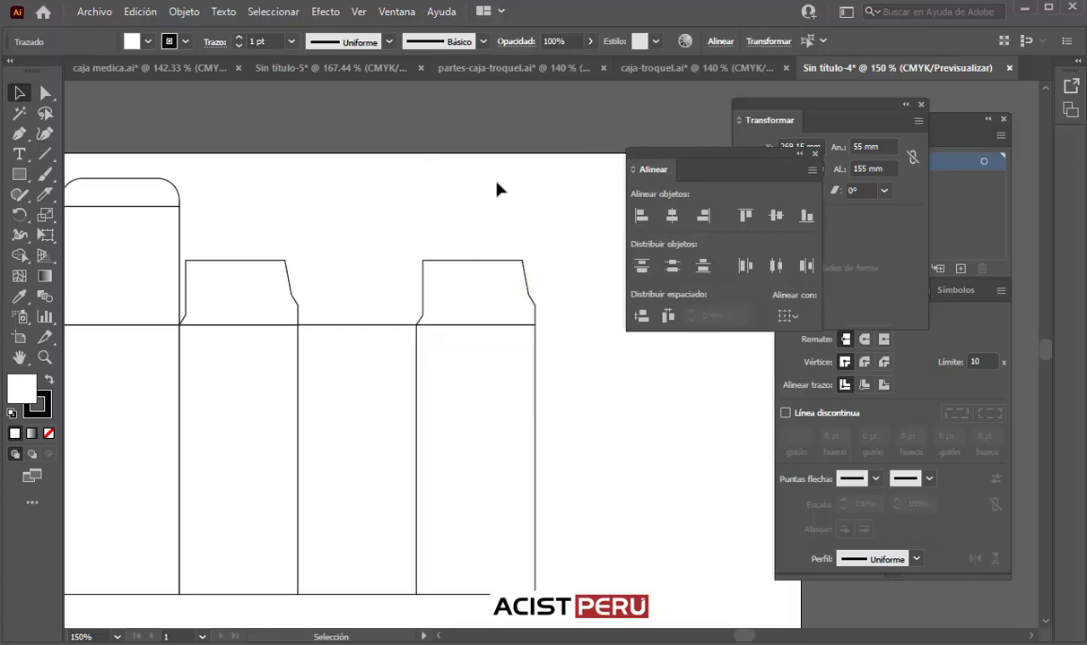
- Reflect the centred flap across the vertical axis so it slants left
click(480, 285)
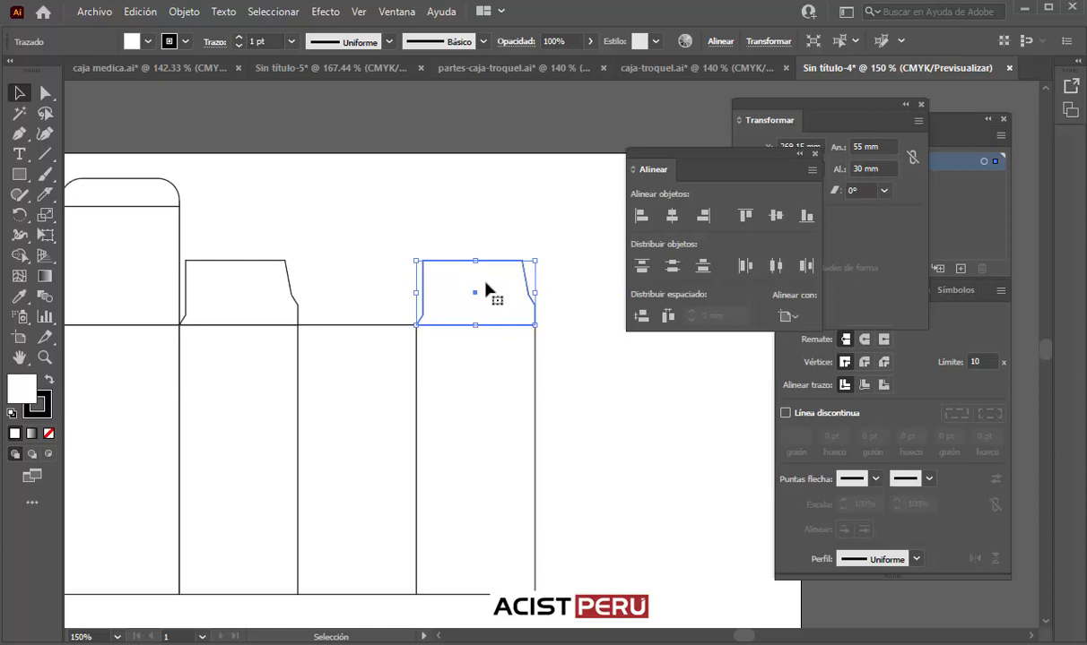
click(189, 12)
mouse_move(262, 25)
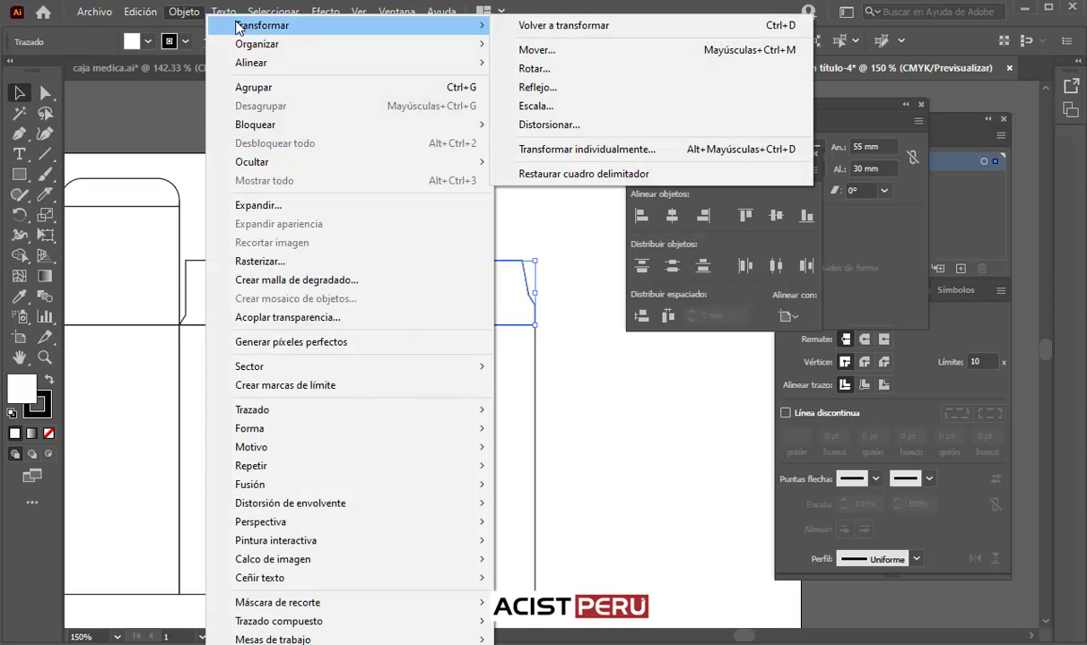
click(529, 87)
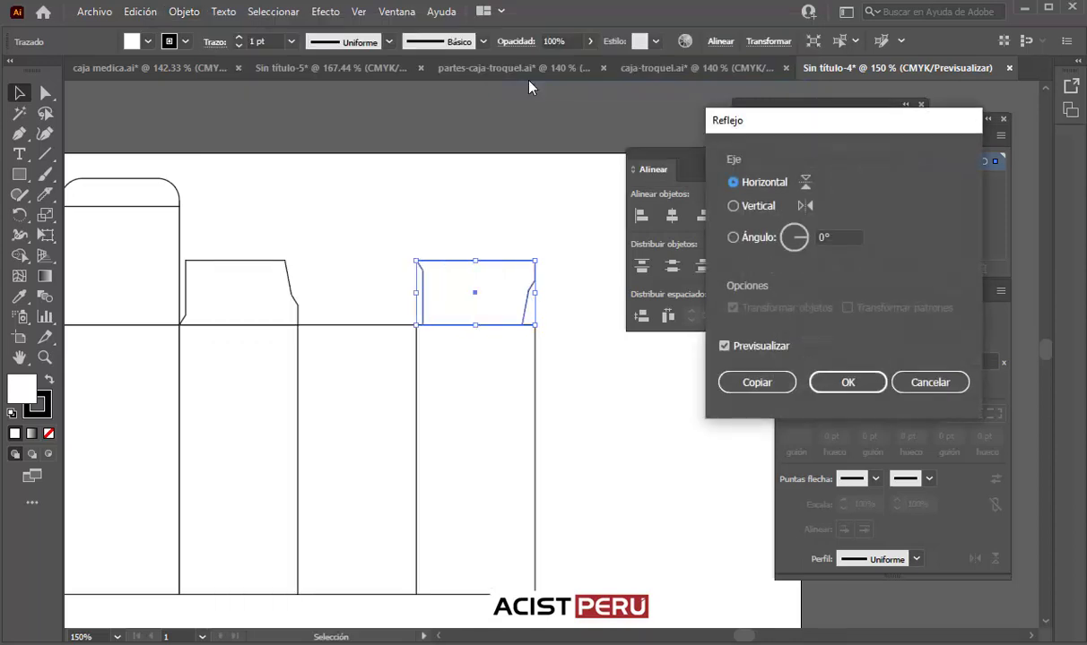
click(734, 206)
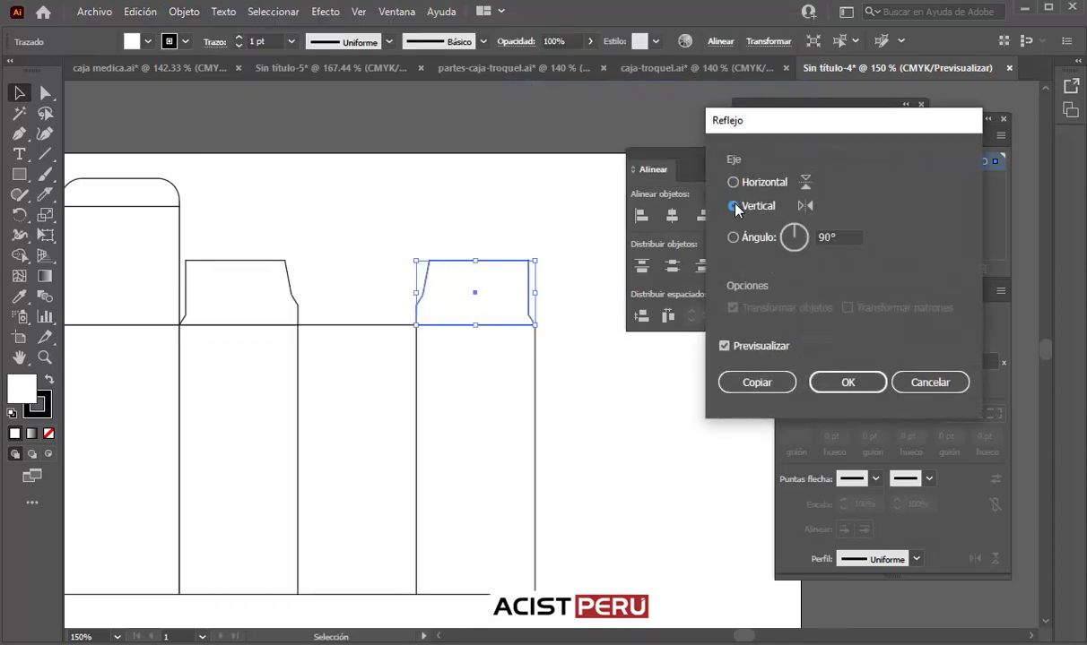
click(853, 383)
click(422, 199)
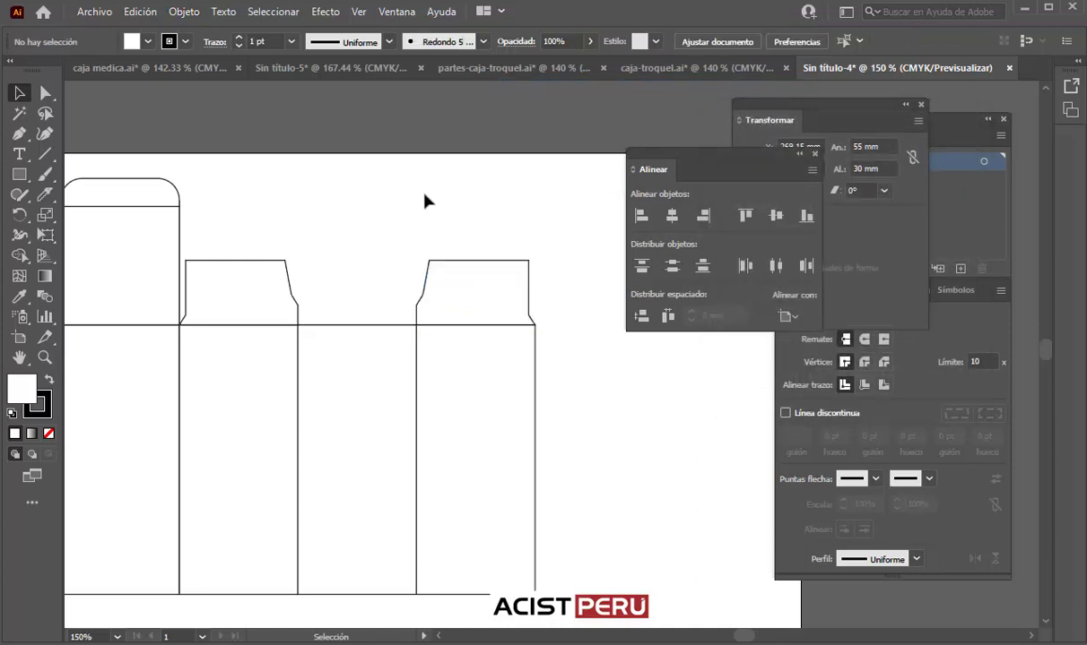
- Copy the panel under the rounded lid to a spot 55 mm left (Horizontal -55 mm)
drag(272, 315, 380, 268)
drag(267, 269, 278, 272)
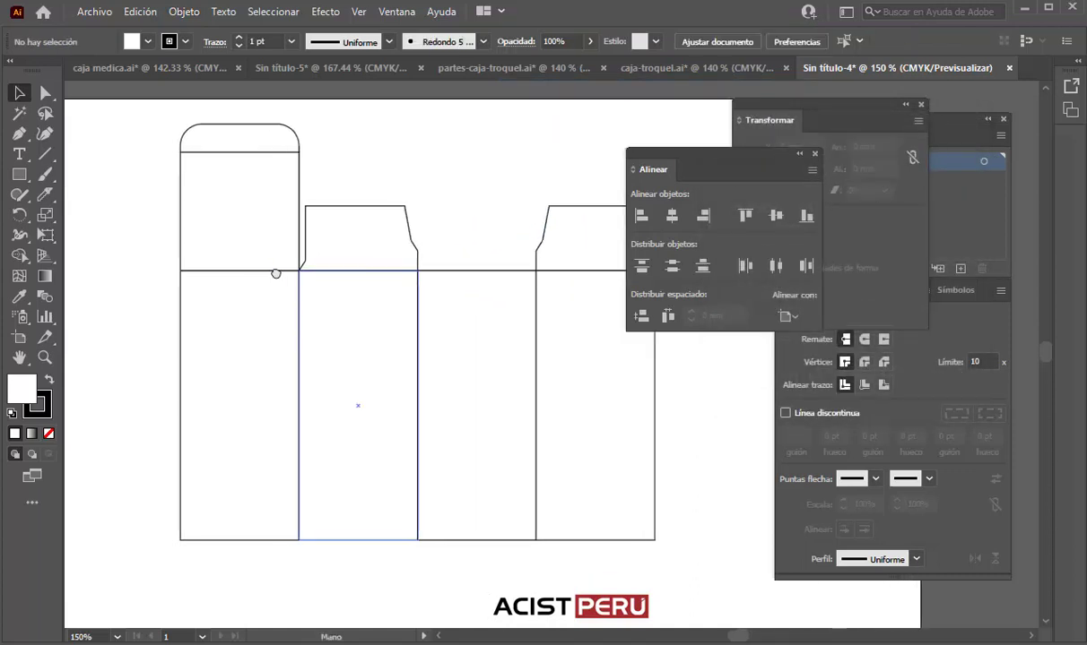
click(229, 339)
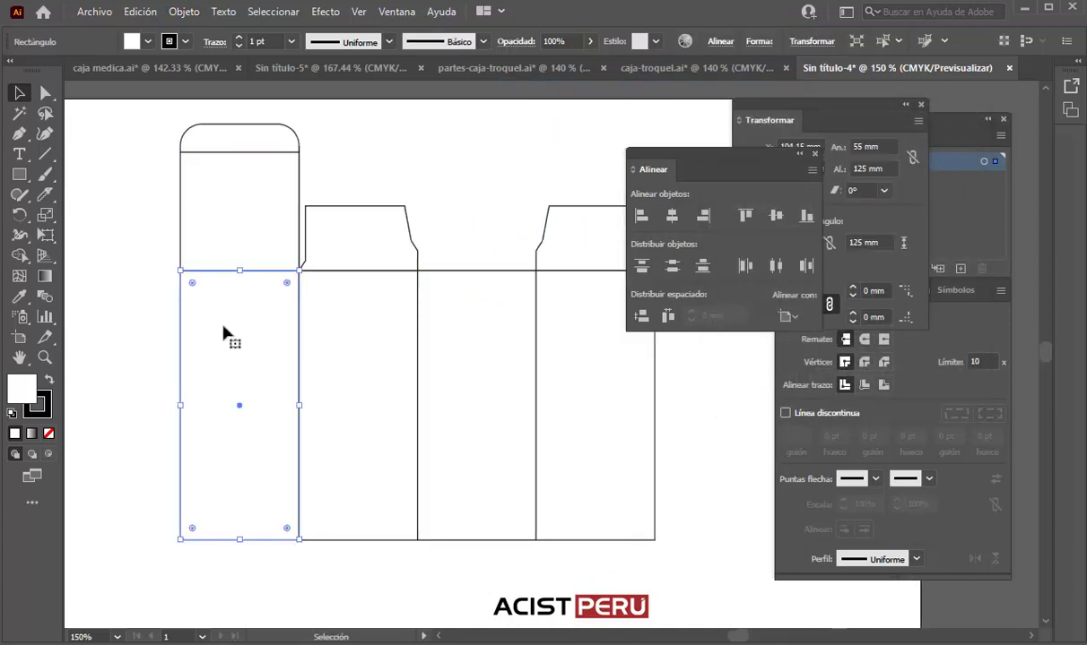
click(182, 11)
mouse_move(262, 25)
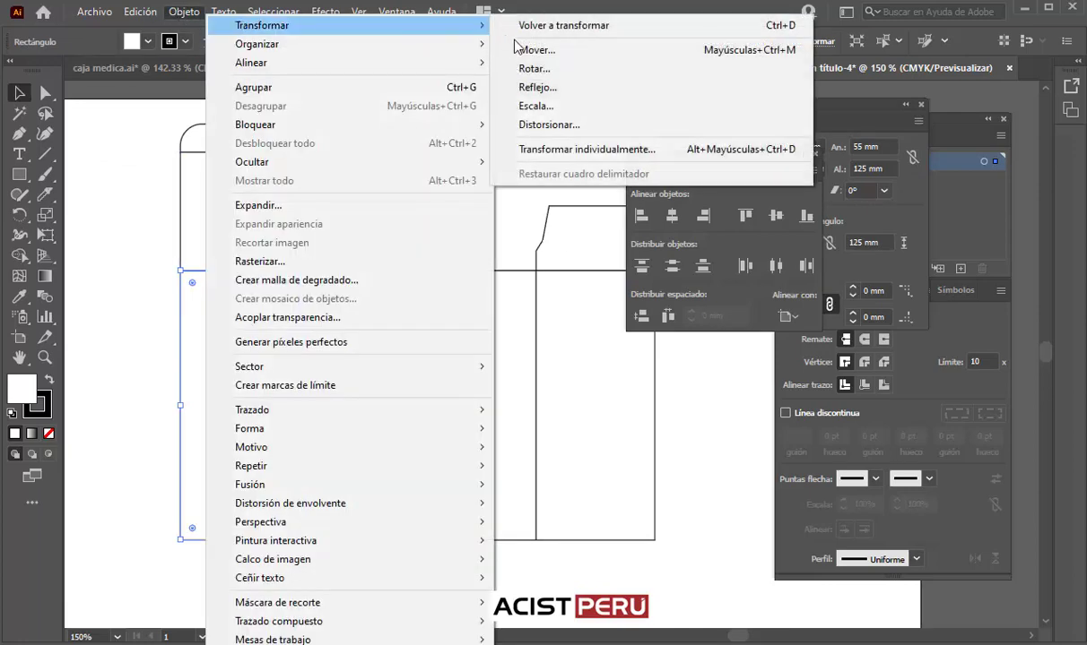
click(592, 46)
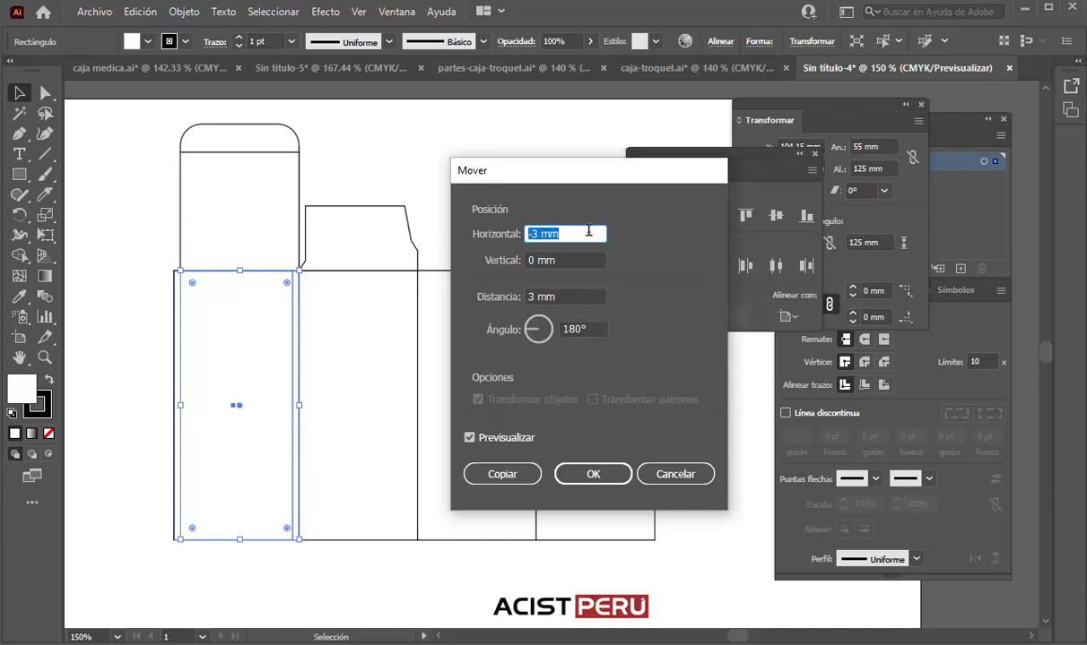
text(-5)
text(5)
key(Tab)
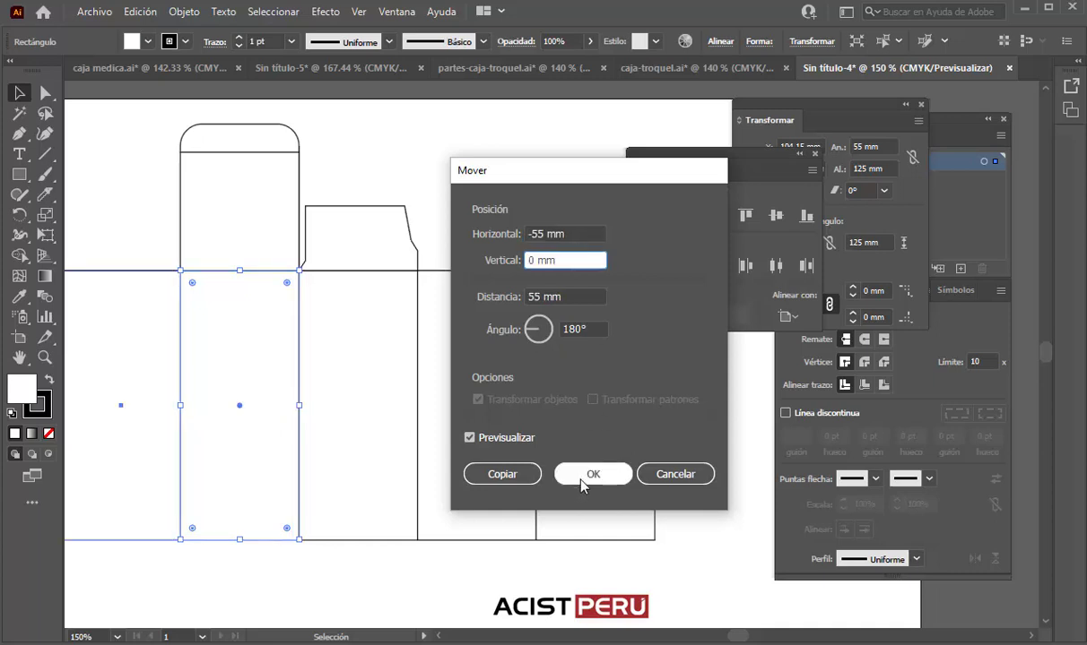
click(506, 476)
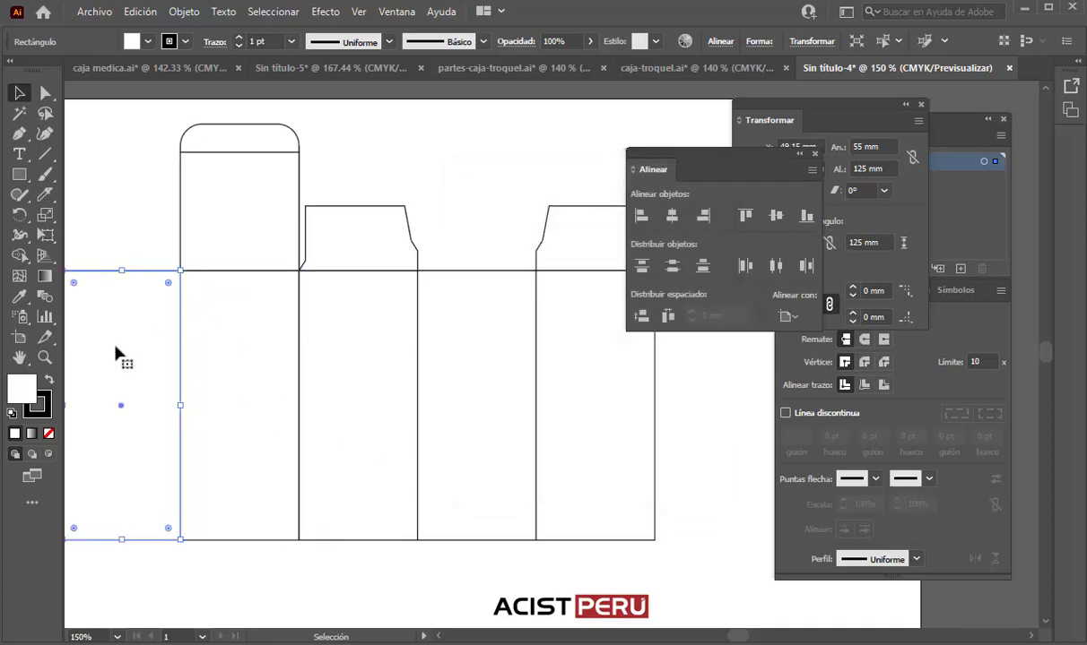
click(814, 154)
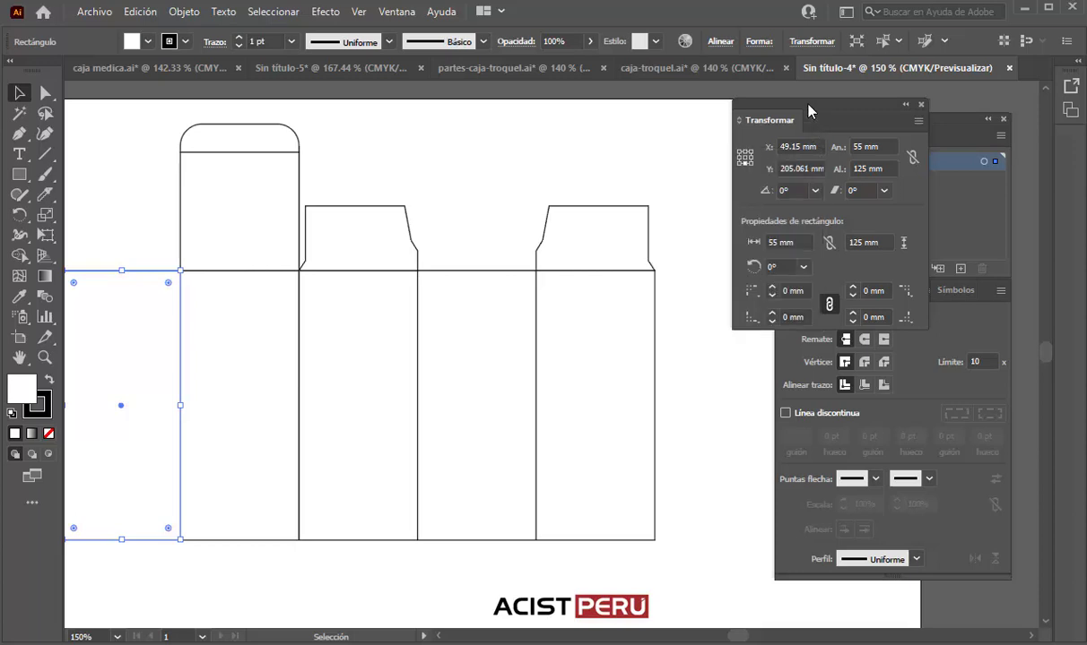
- Resize the new leftmost panel from its centre to 10 mm wide by 125 mm tall
drag(807, 109, 674, 107)
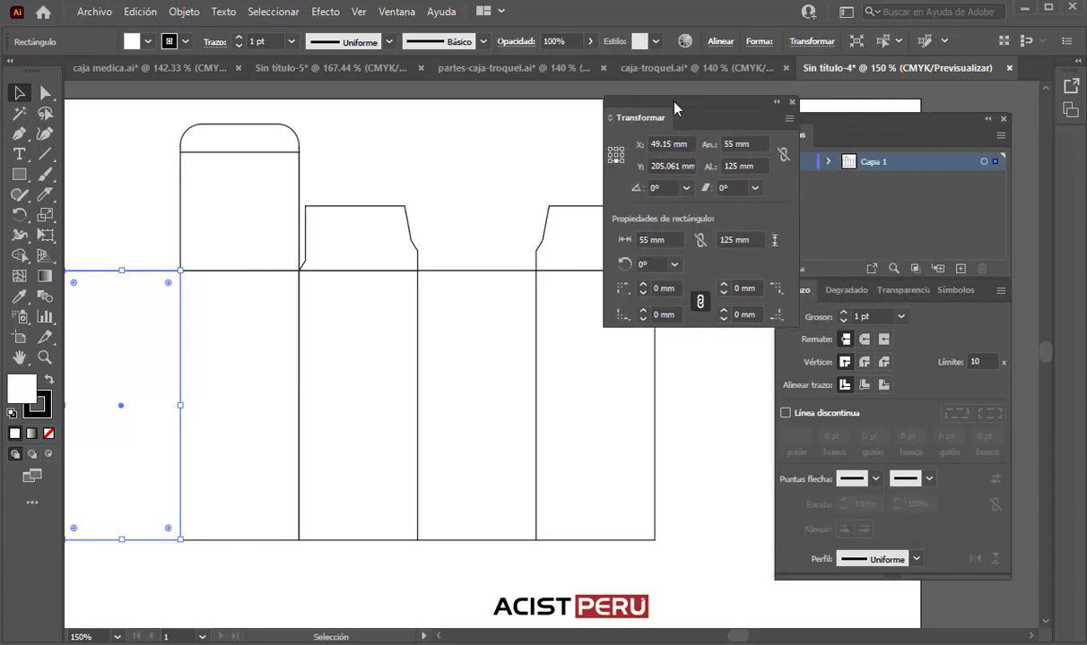
click(622, 155)
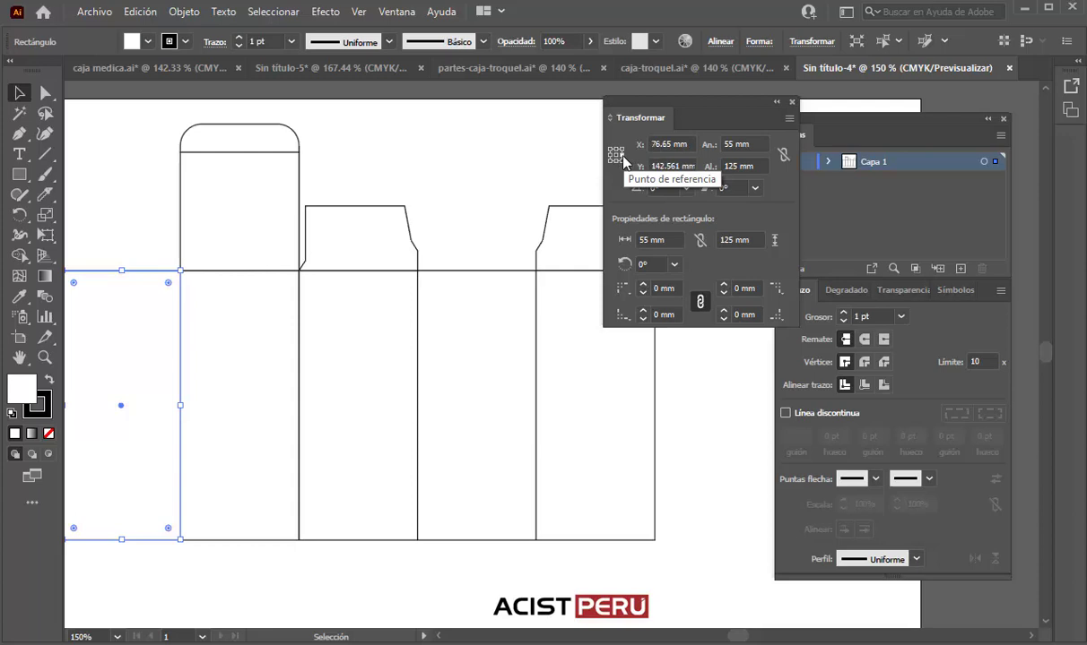
double_click(765, 164)
text(10)
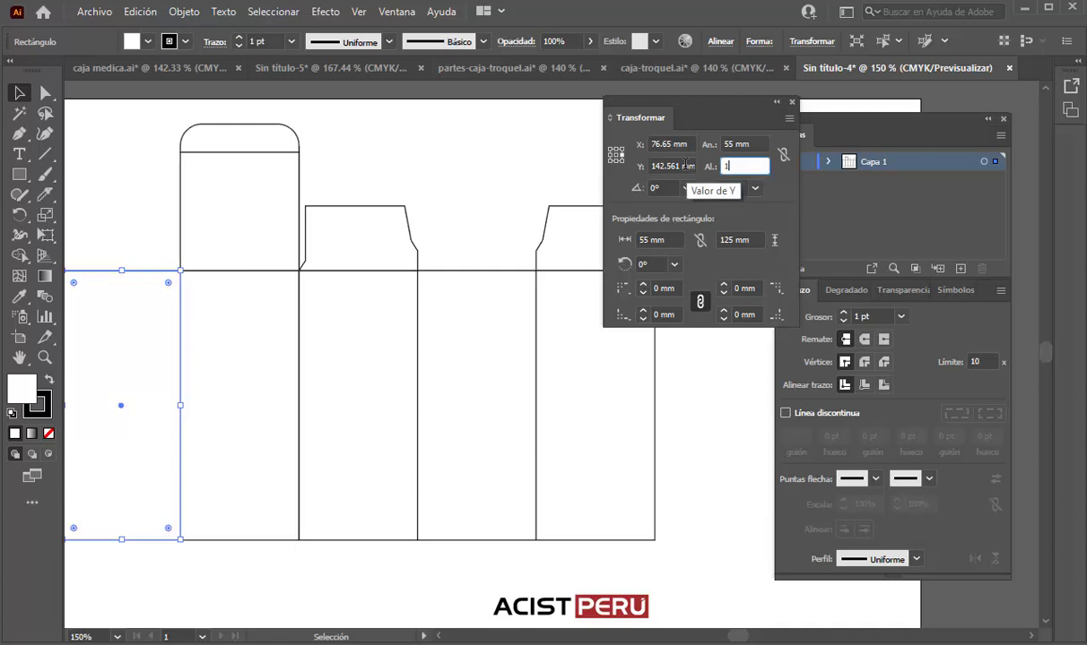
key(Return)
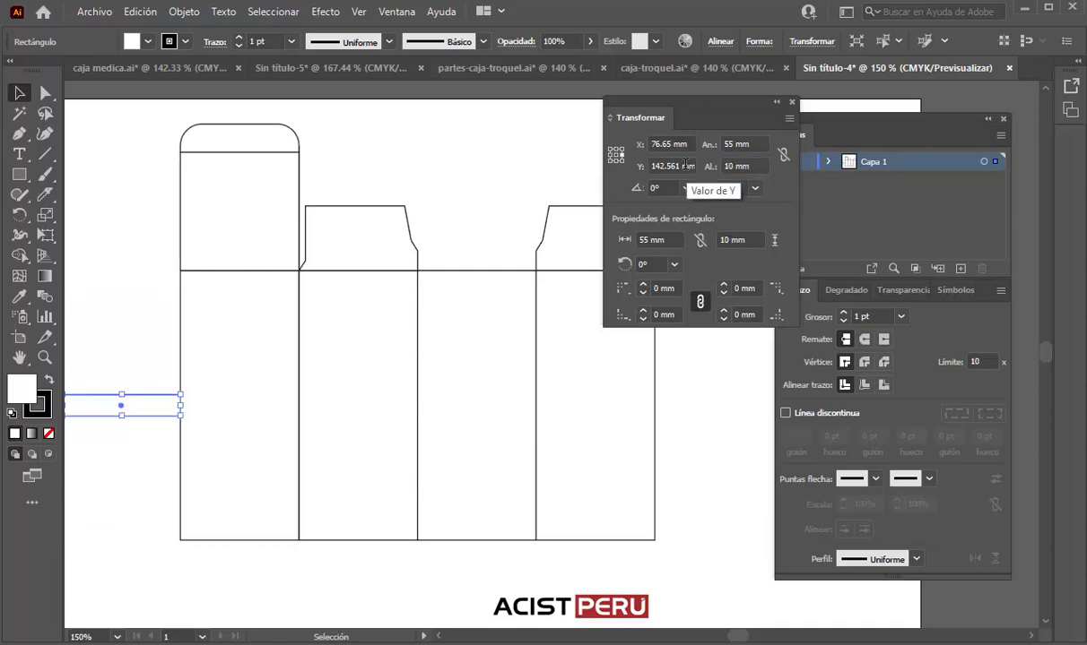
text(125)
key(Return)
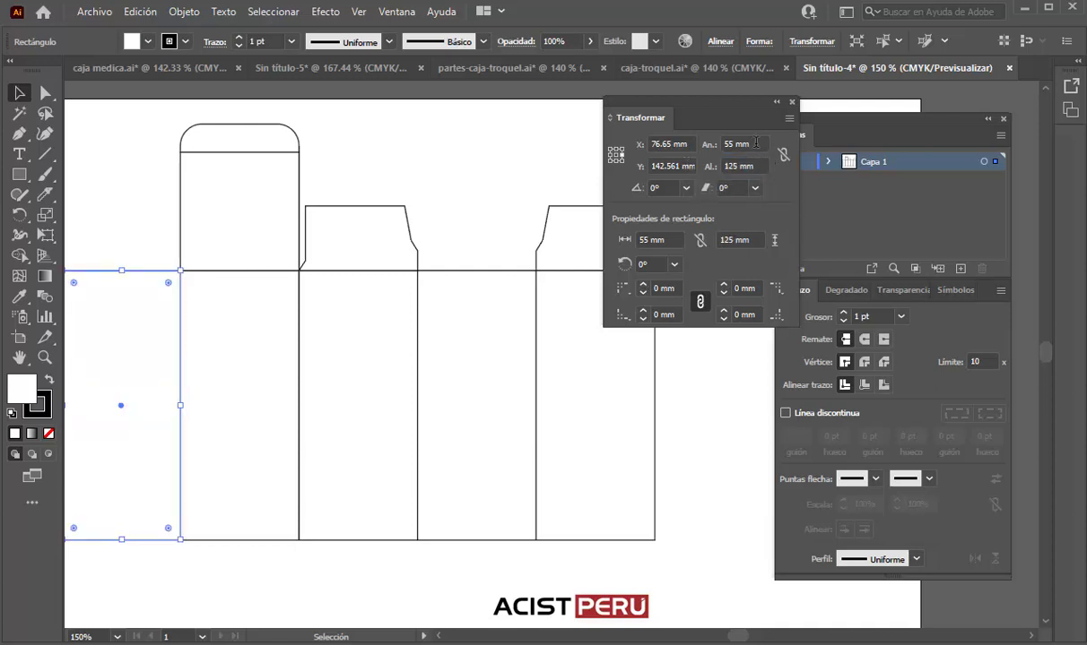
double_click(756, 144)
text(1)
text(0)
key(Return)
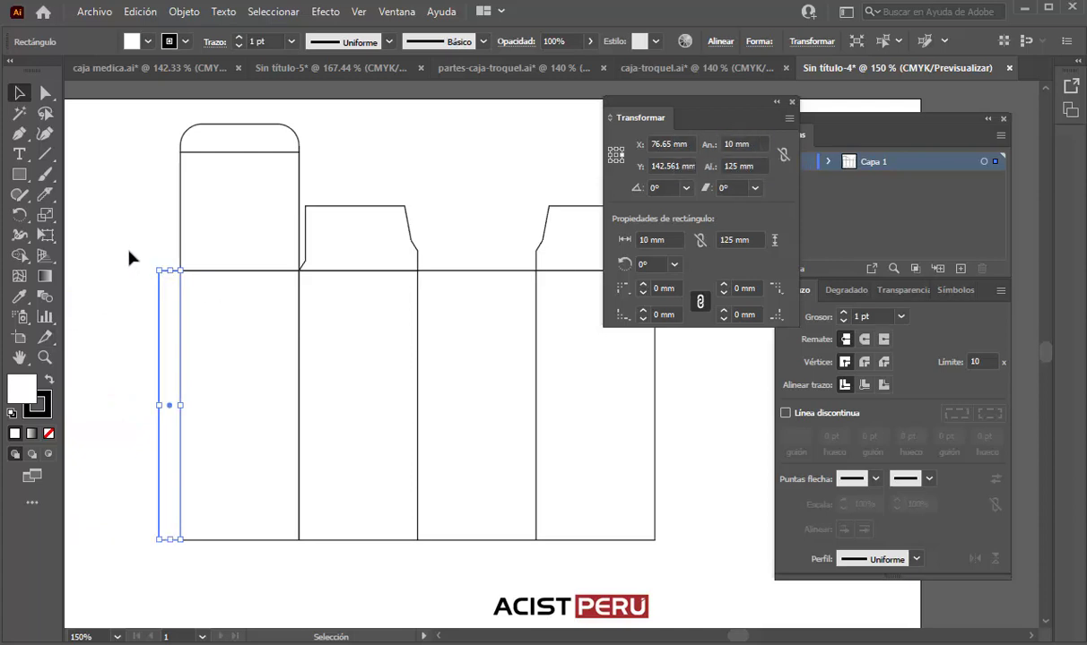
click(120, 234)
- Lower the glue strip's top-left corner by 3 mm
click(44, 93)
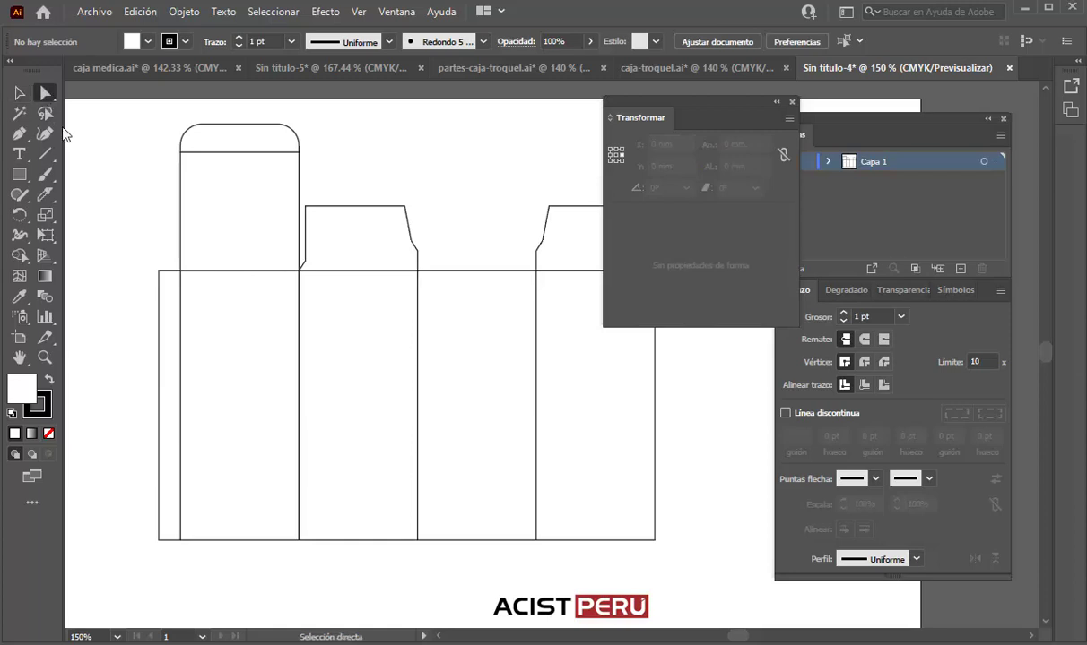
click(159, 270)
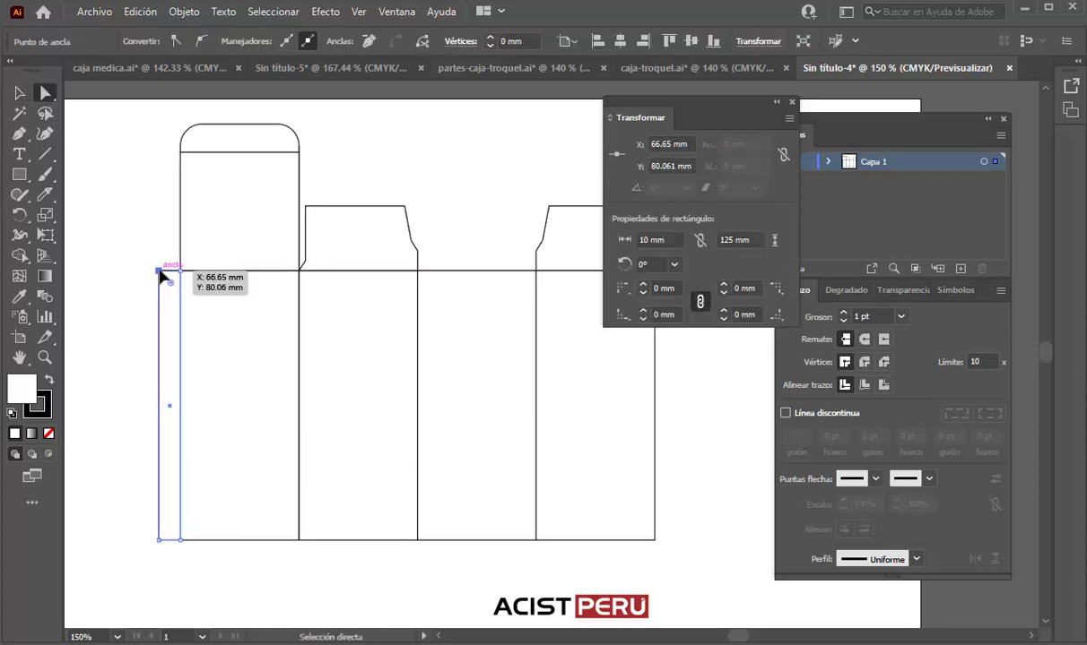
key(Down)
key(Down)
key(Down)
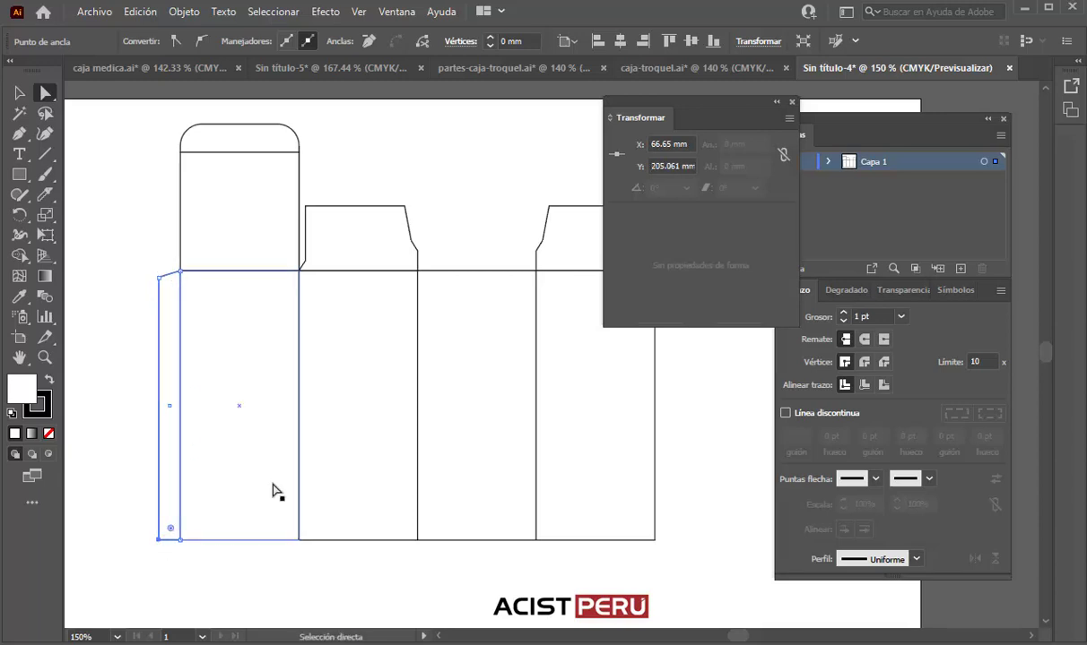
- Confirm the 3 mm keyboard increment in General preferences
click(140, 11)
mouse_move(175, 551)
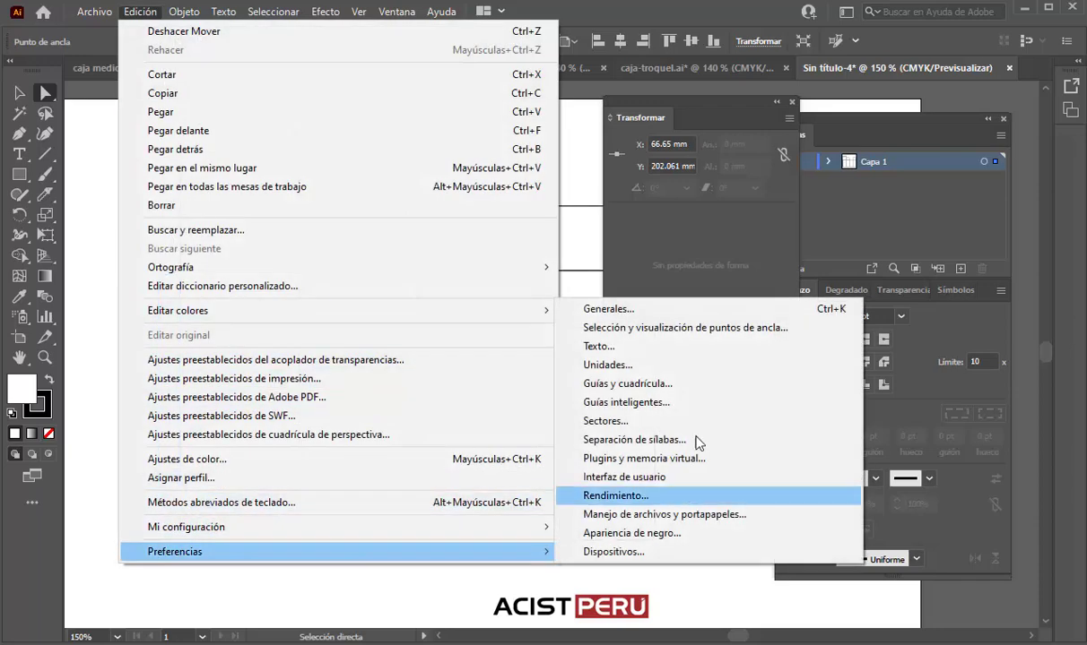
click(624, 288)
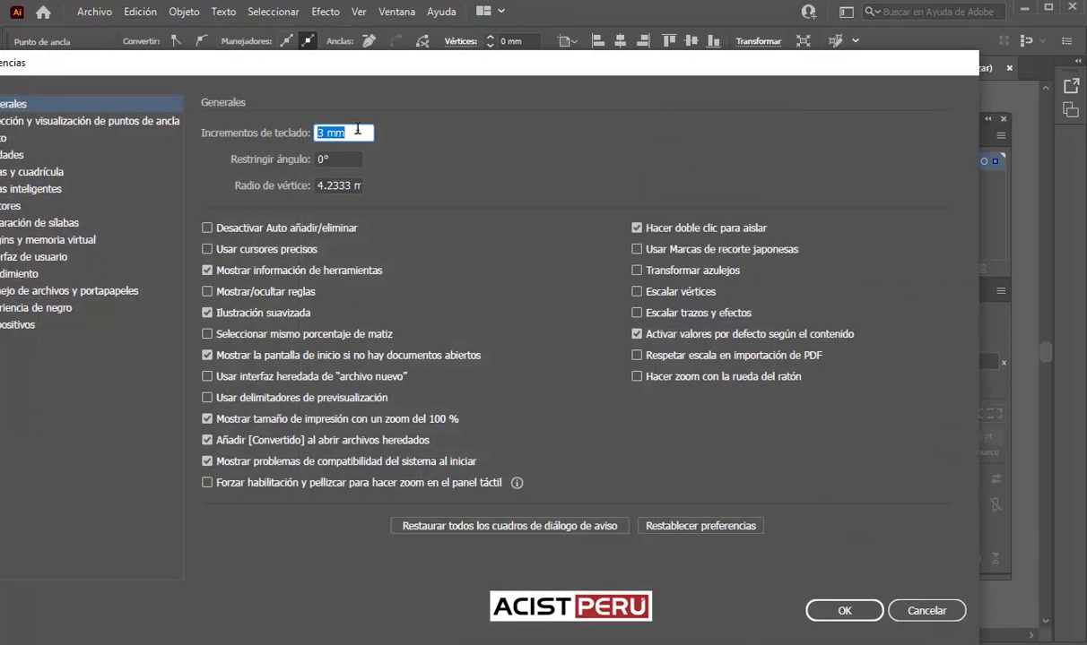
click(828, 607)
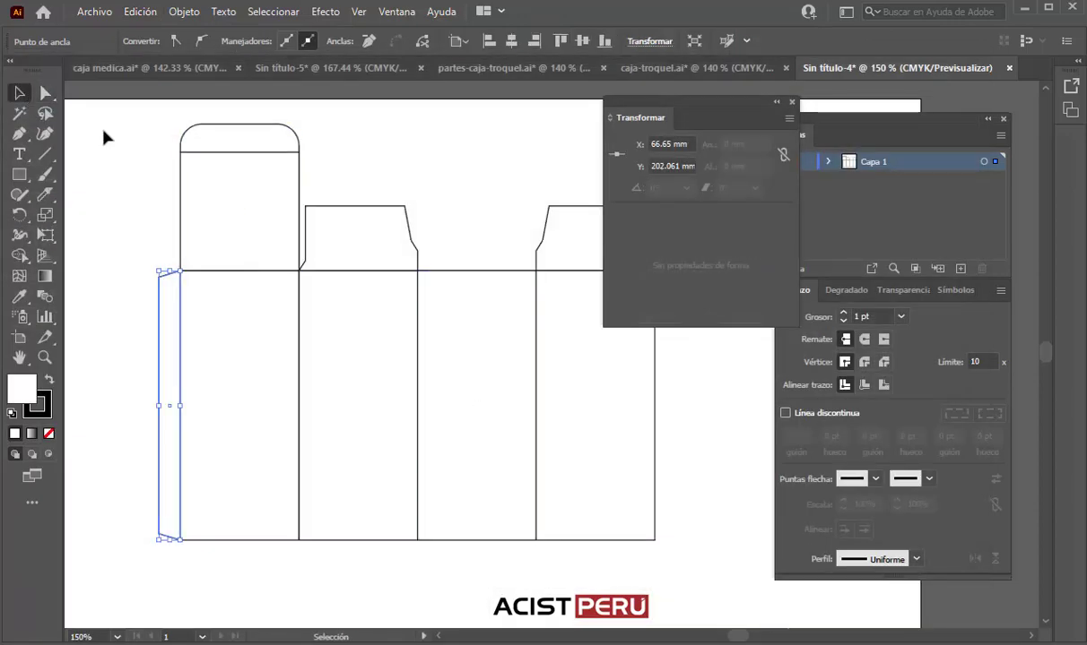
click(103, 137)
- Place a copy of the right top dust flap 155 mm below it
drag(417, 271, 355, 247)
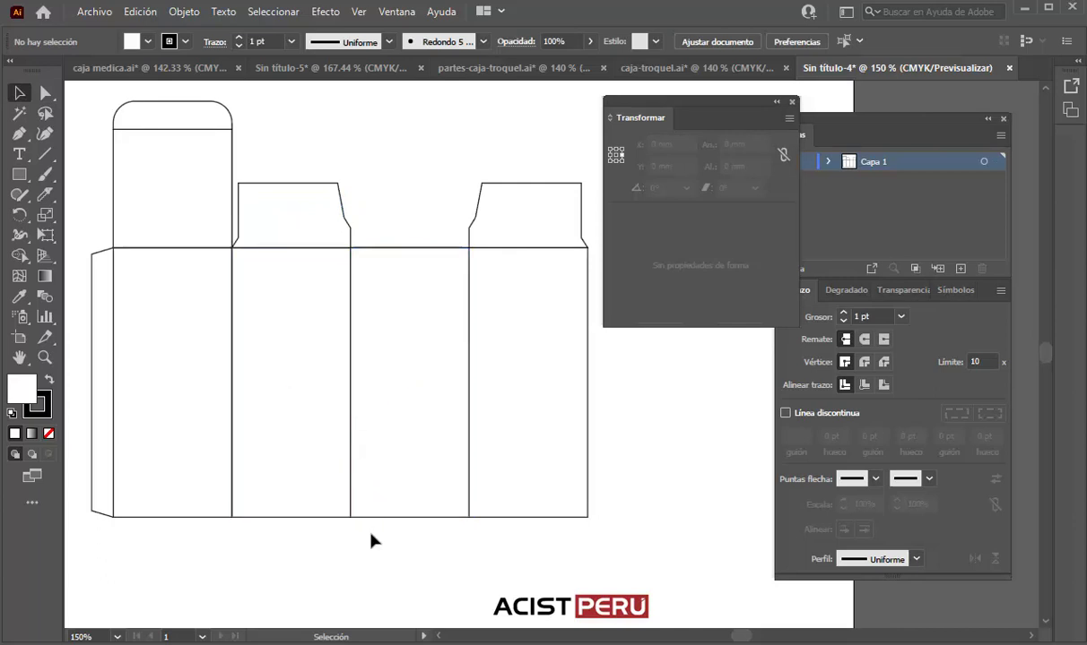
drag(398, 439, 279, 415)
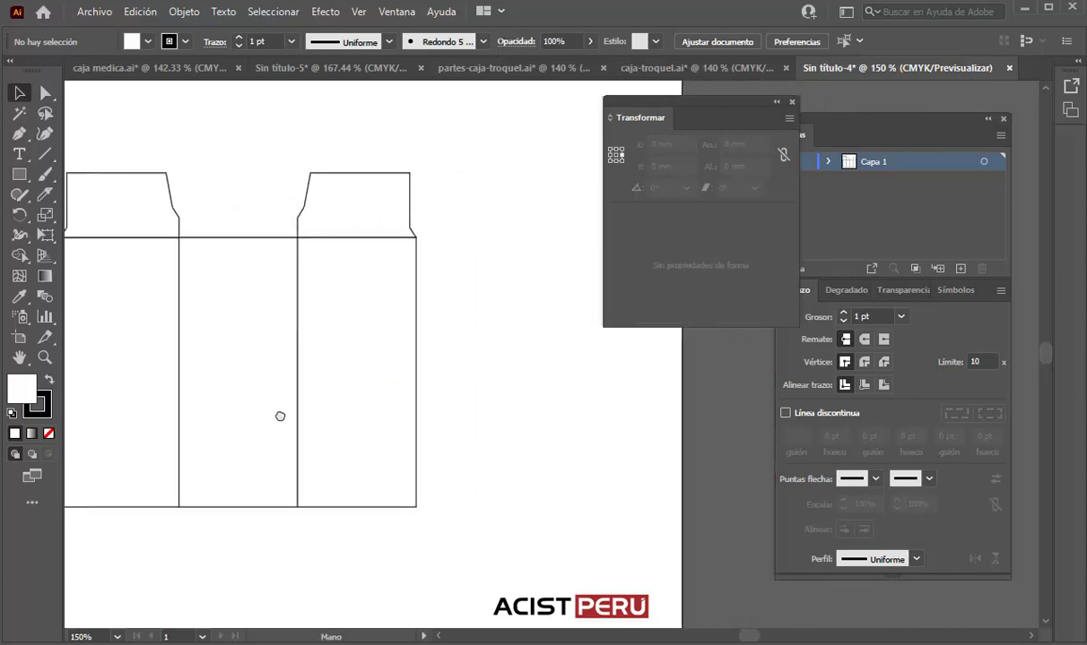
click(331, 202)
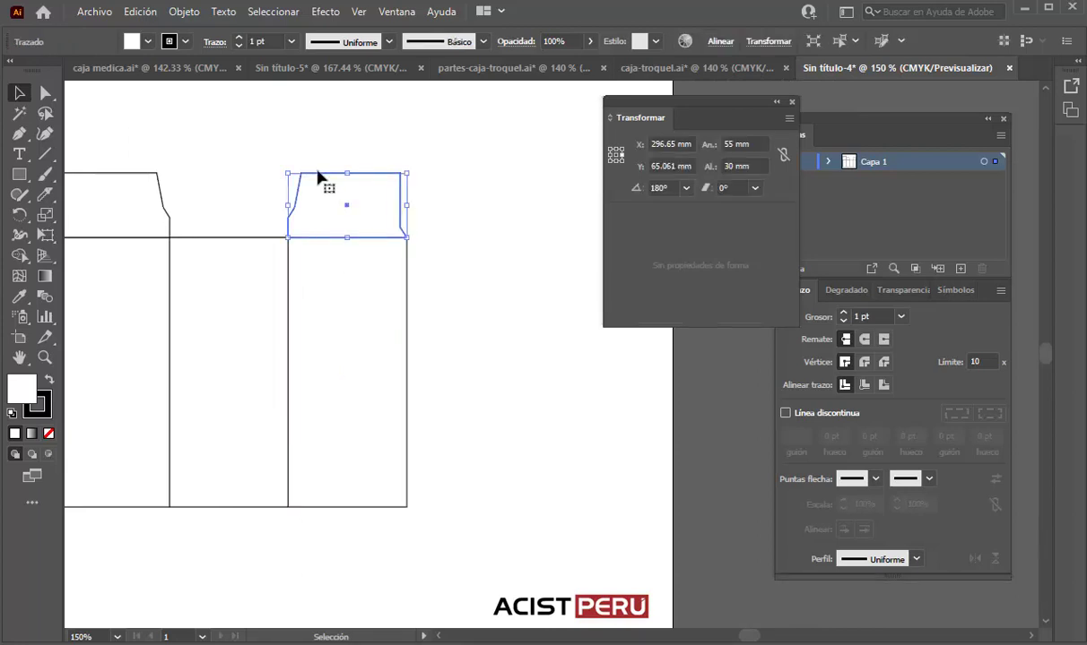
click(186, 13)
mouse_move(261, 25)
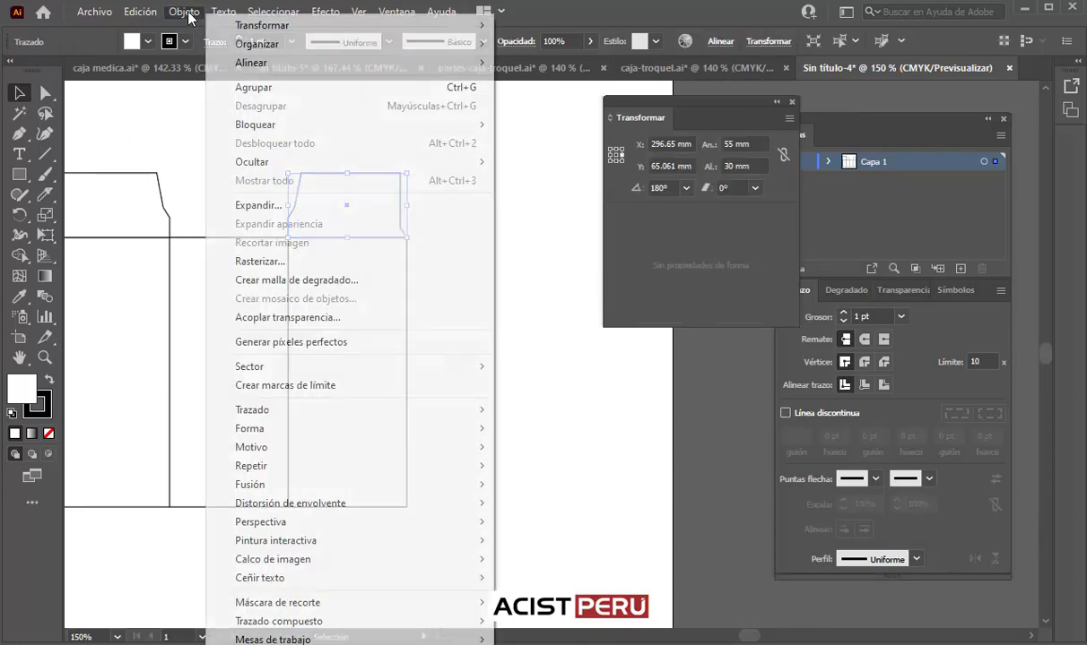
click(537, 50)
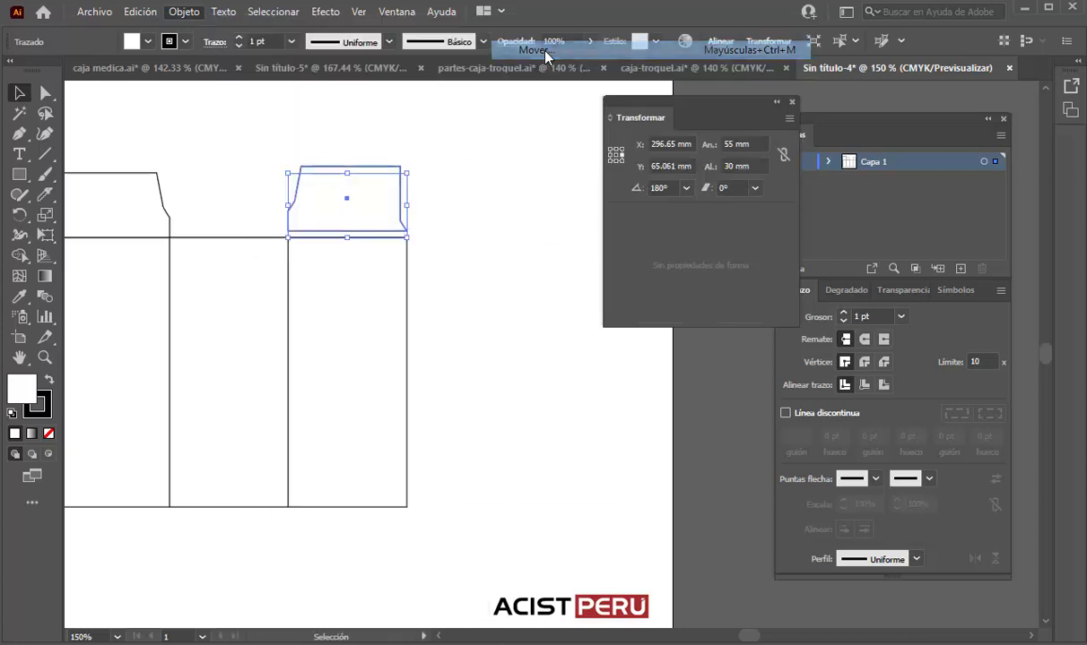
drag(489, 170, 568, 167)
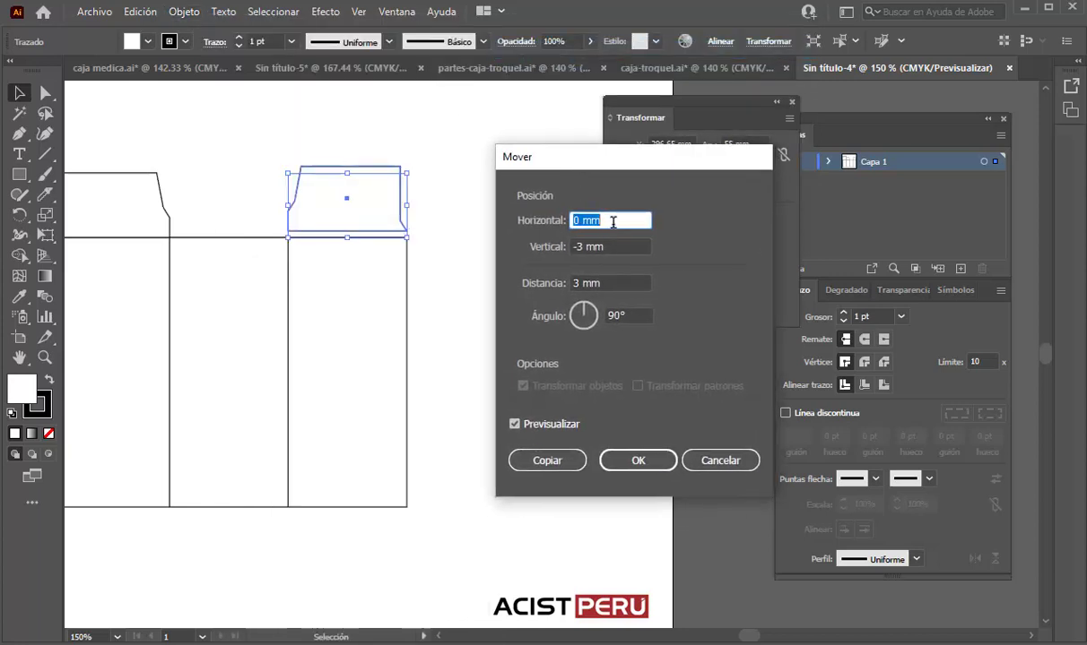
key(Tab)
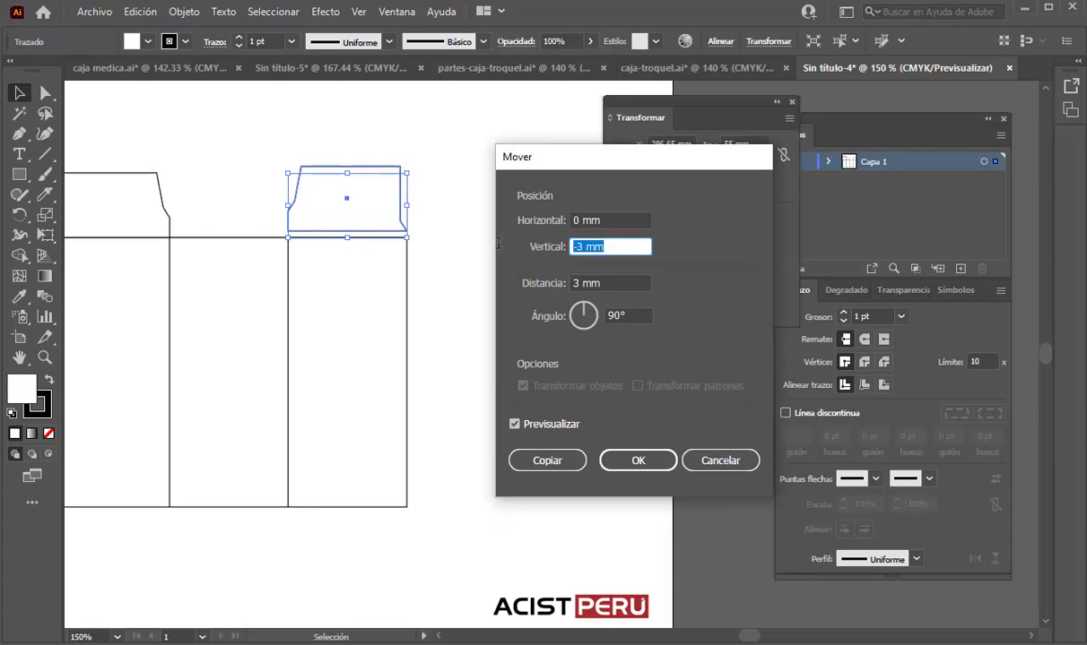
text(125)
click(520, 428)
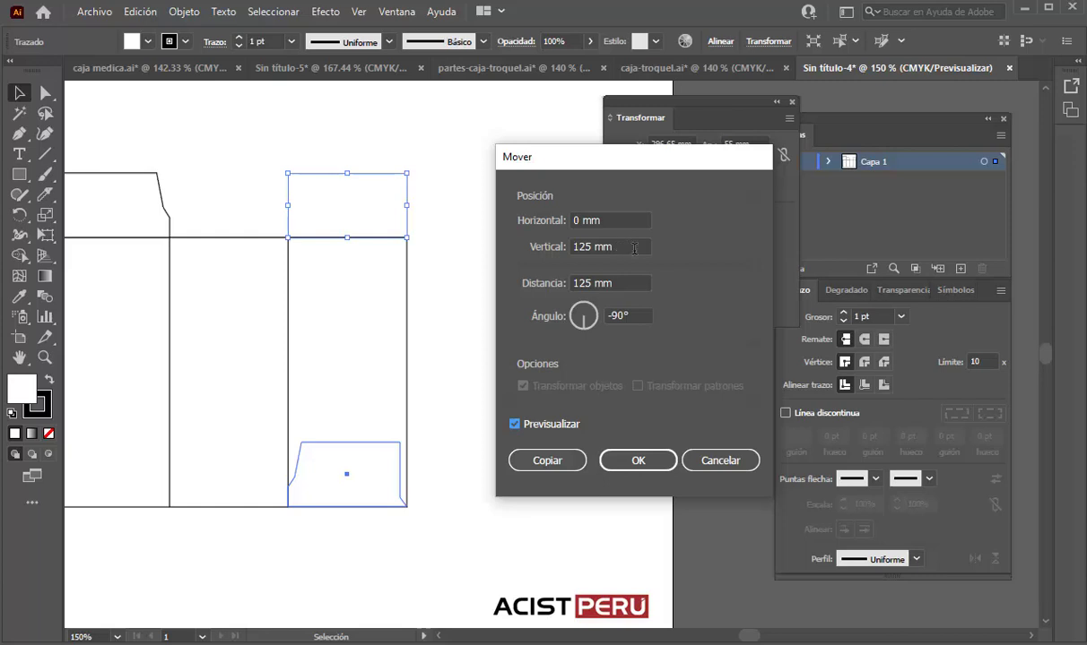
drag(634, 248, 562, 251)
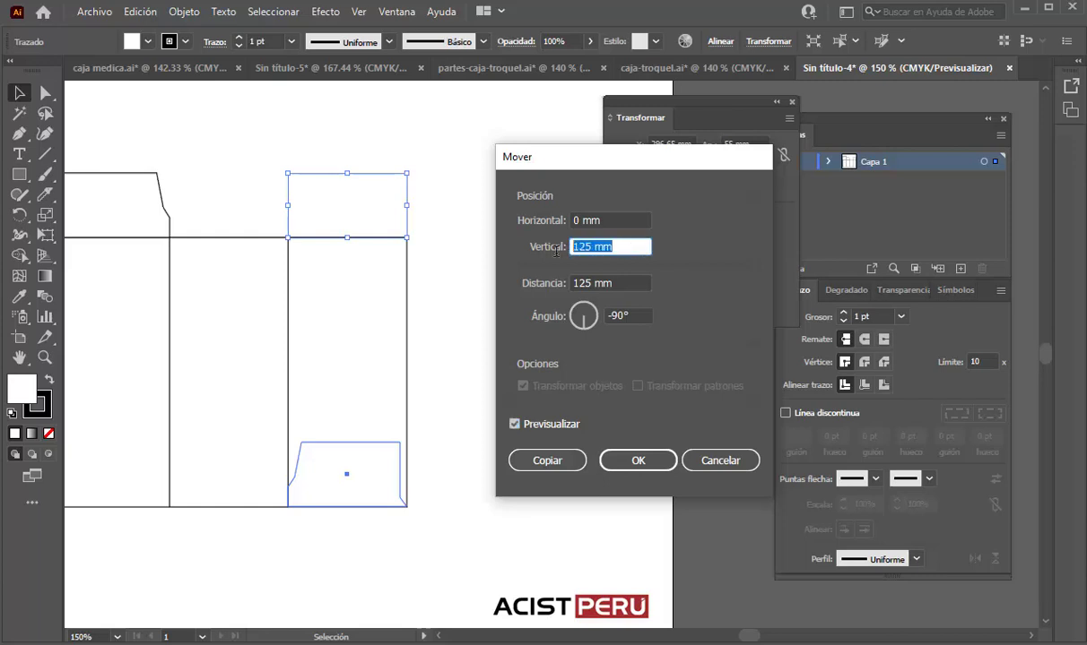
text(155)
click(563, 424)
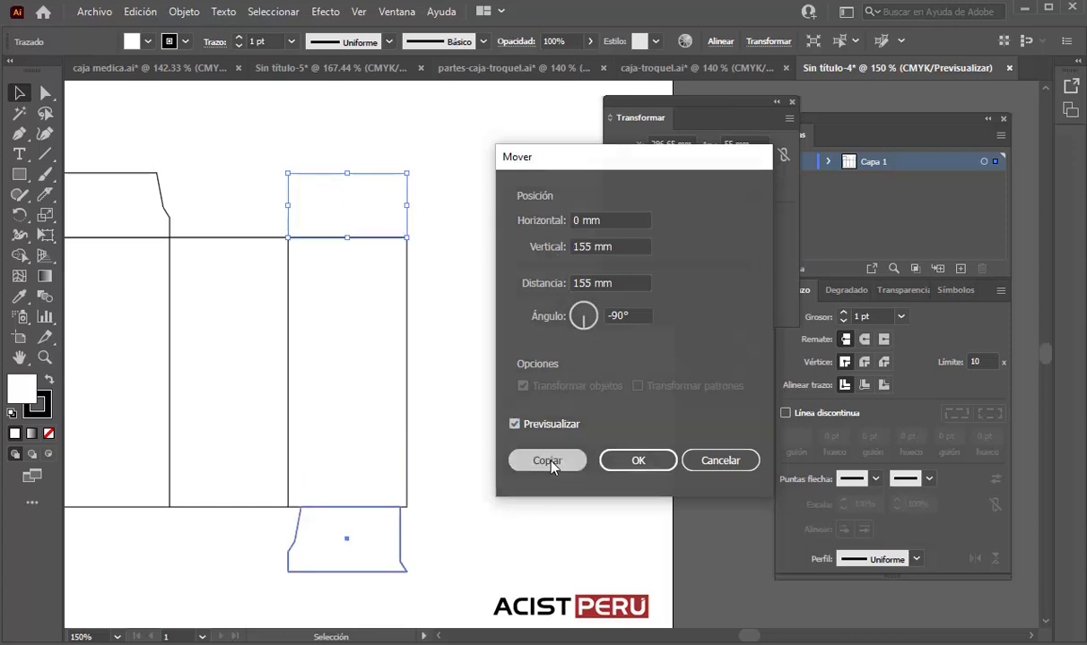
click(548, 462)
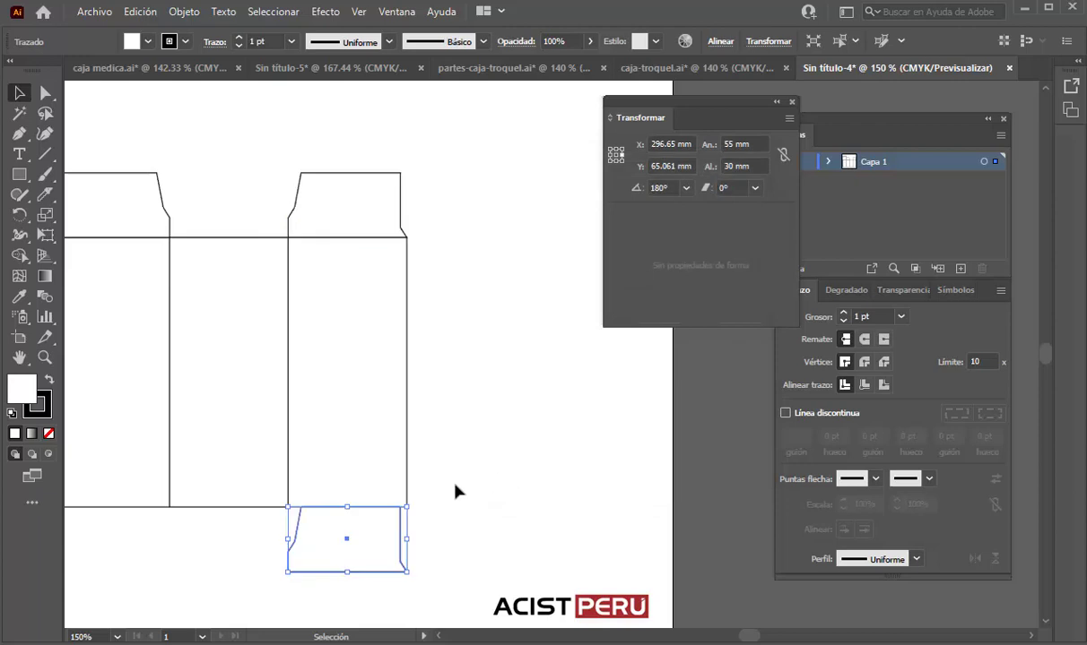
- Rotate the copied flap 180° to form the fourth panel's bottom flap
double_click(20, 217)
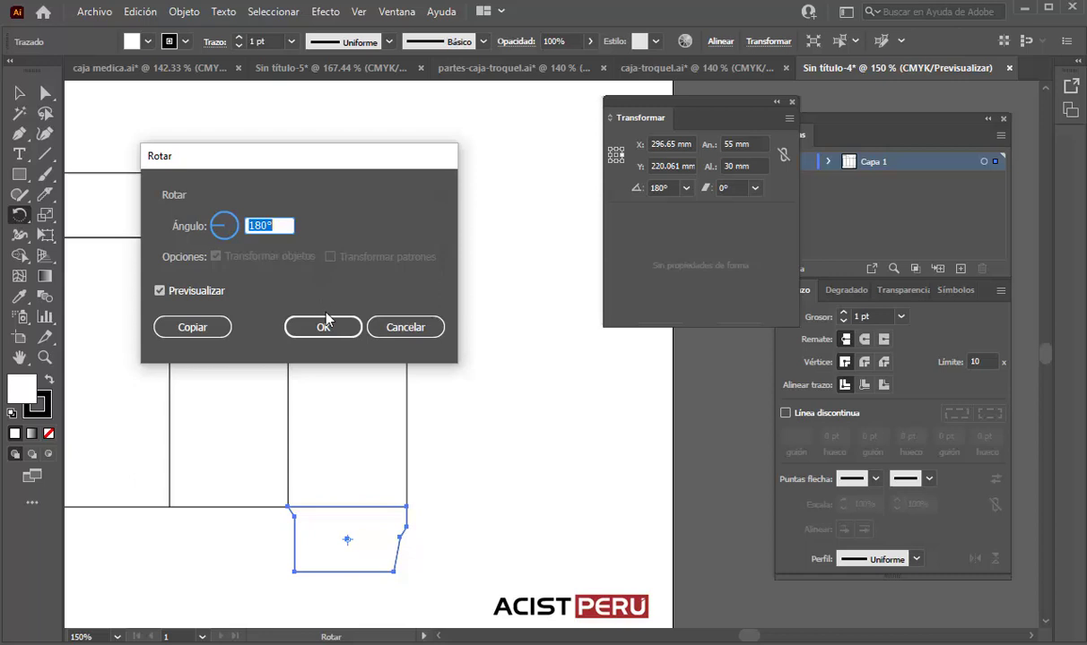
click(325, 330)
click(20, 94)
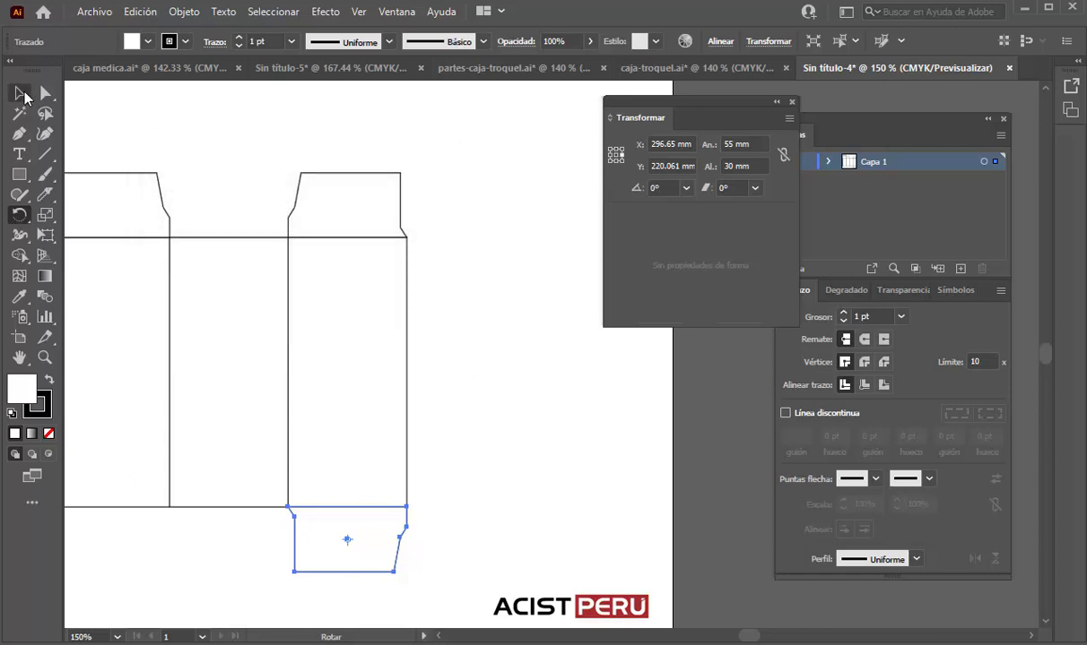
click(578, 342)
drag(363, 358, 494, 342)
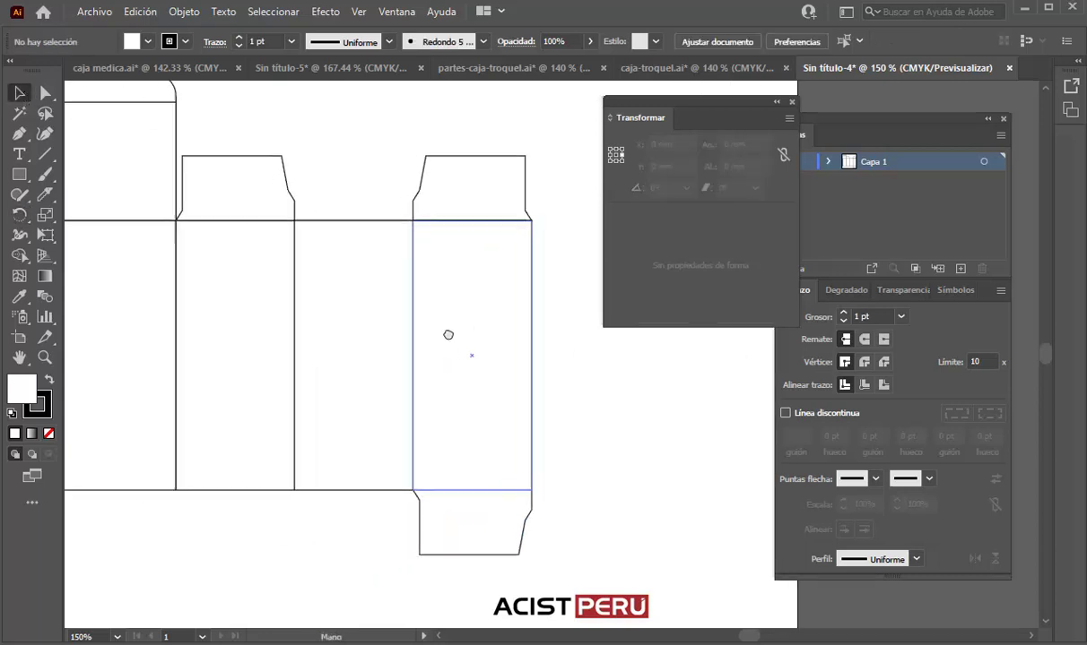
- Place a copy of the left top dust flap 155 mm below it
click(240, 192)
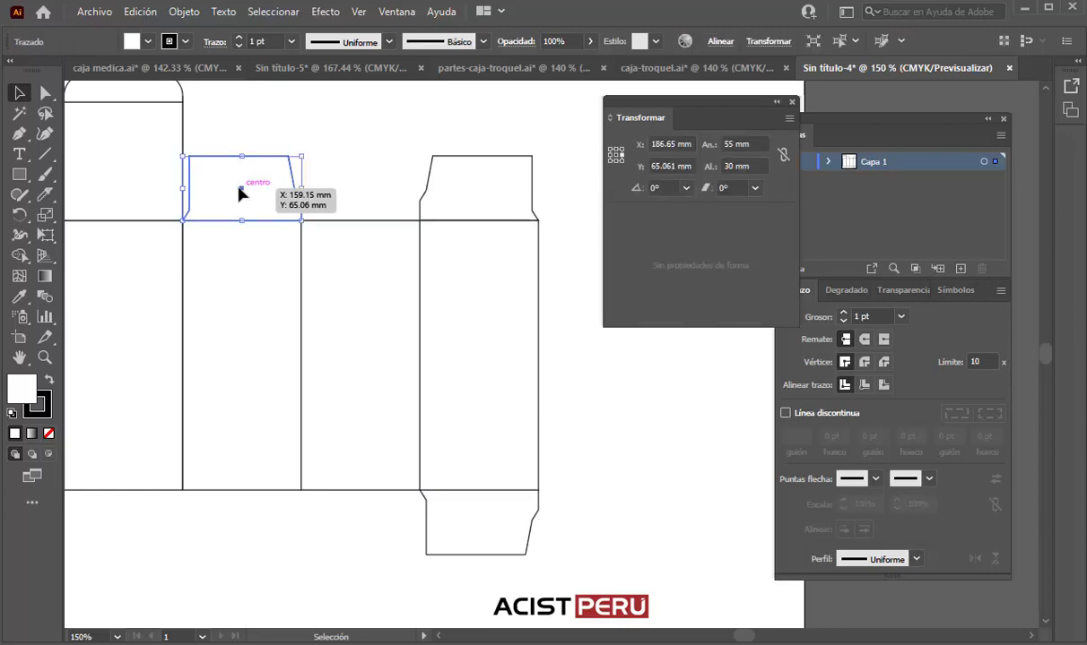
click(184, 12)
mouse_move(262, 26)
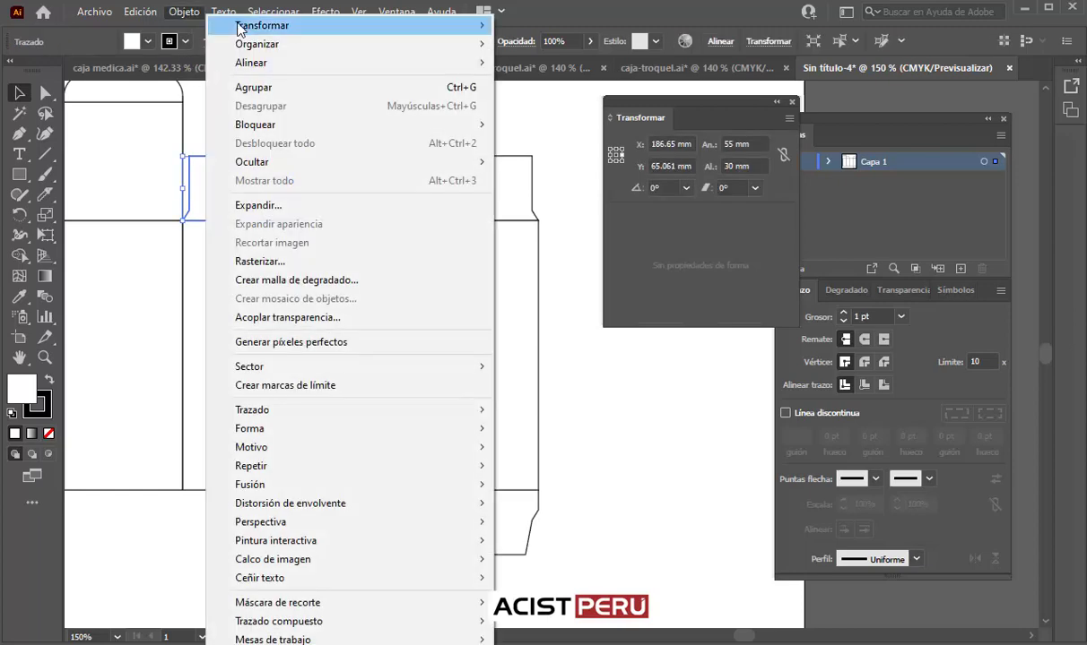
click(498, 50)
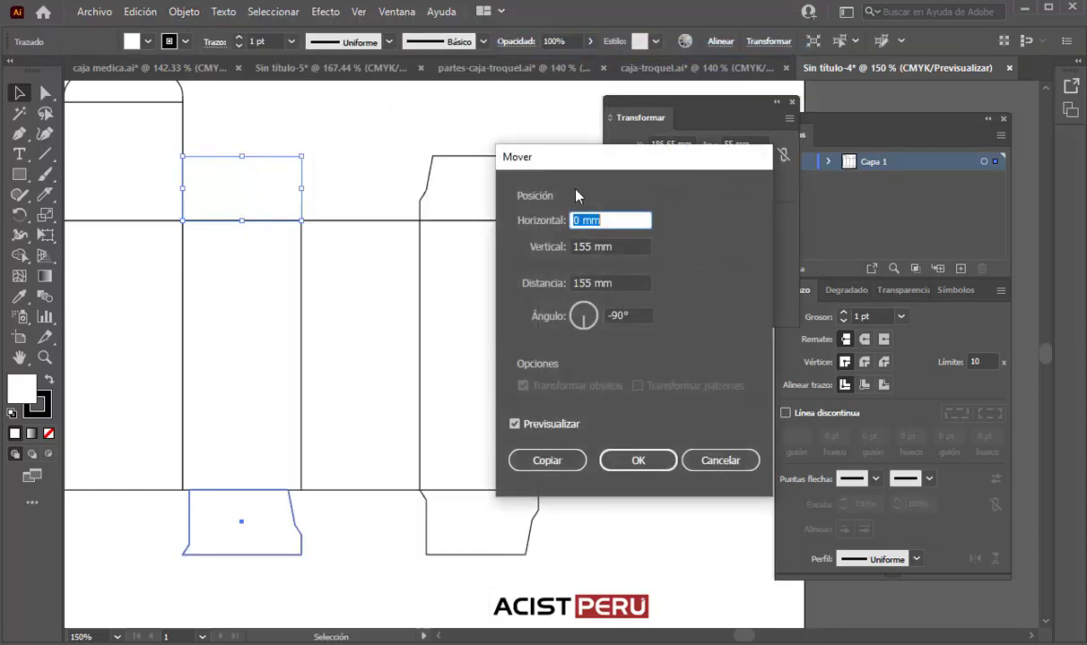
drag(601, 169, 483, 131)
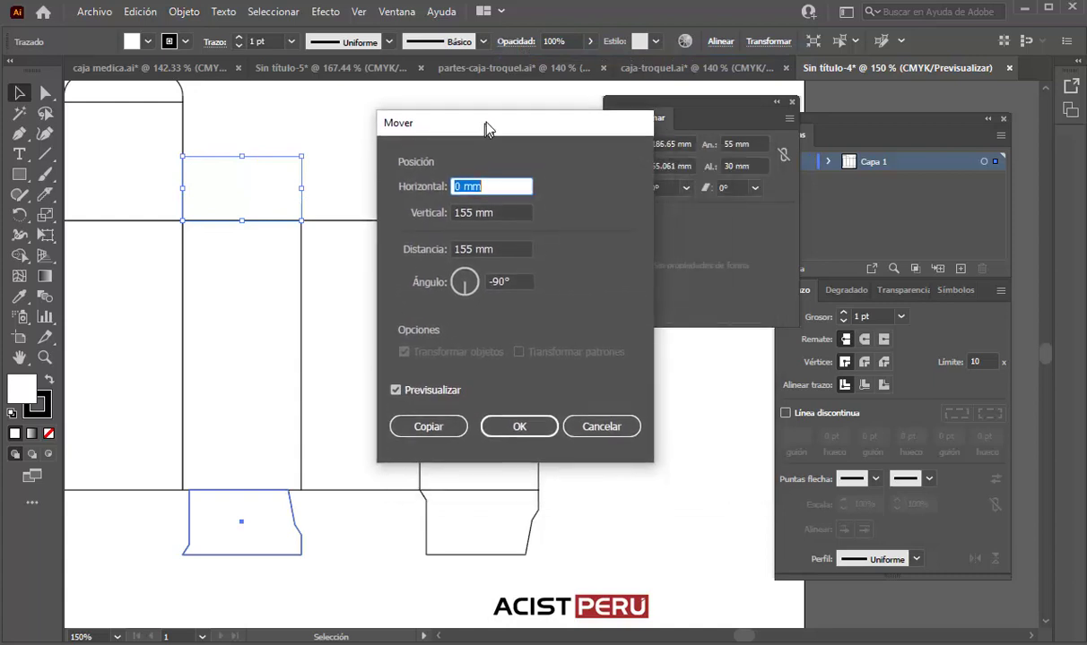
click(514, 208)
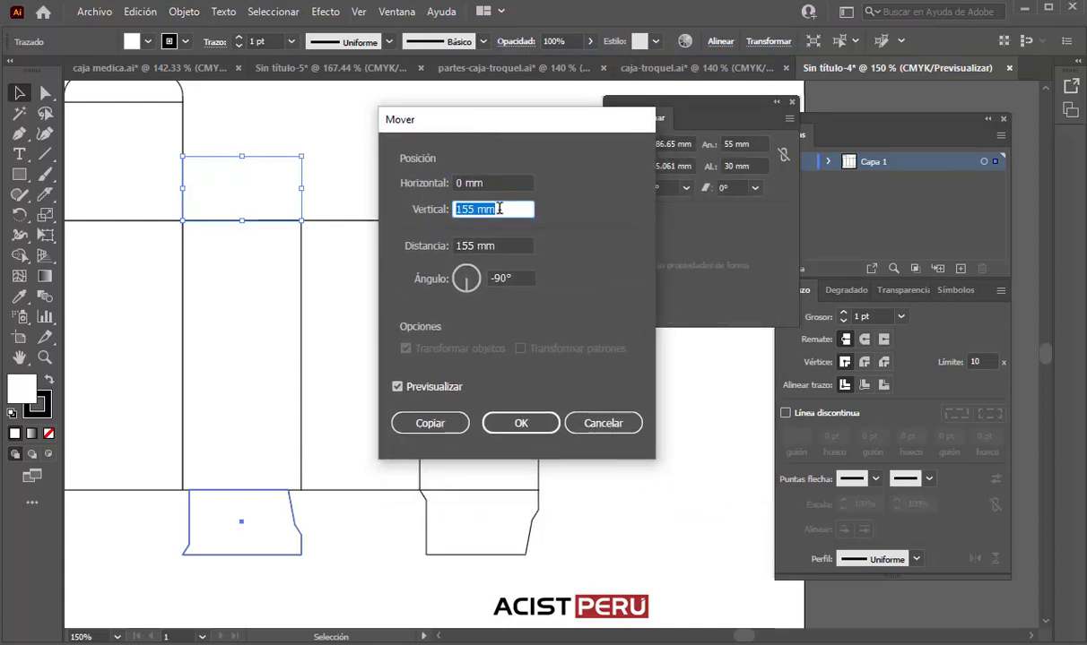
click(423, 434)
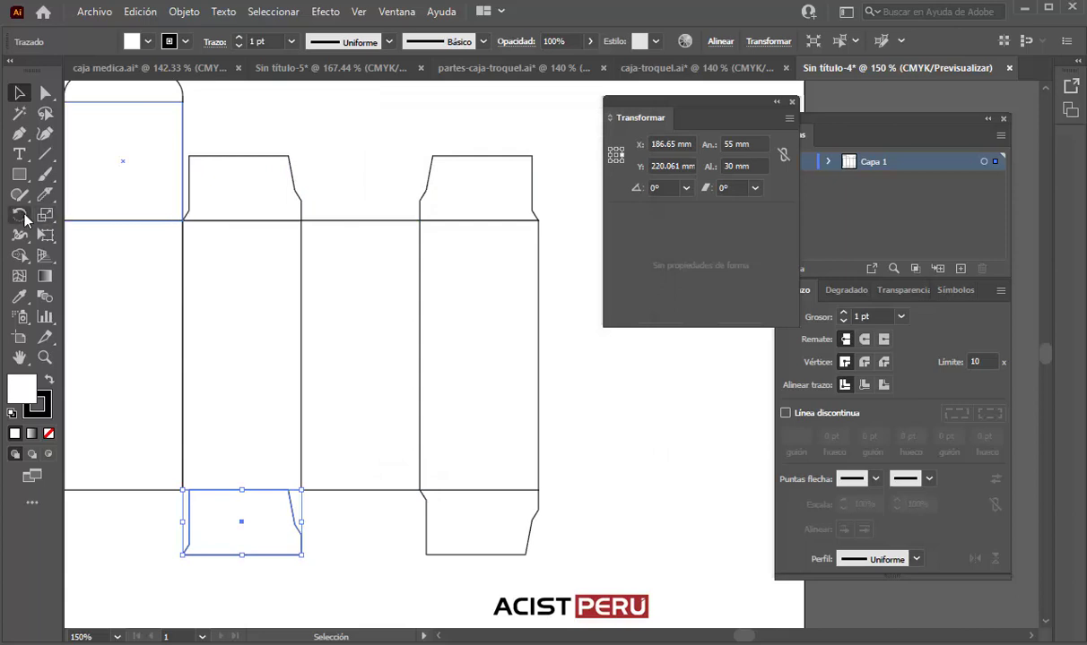
- Rotate the copied flap 180° beneath the second panel
double_click(24, 216)
click(324, 328)
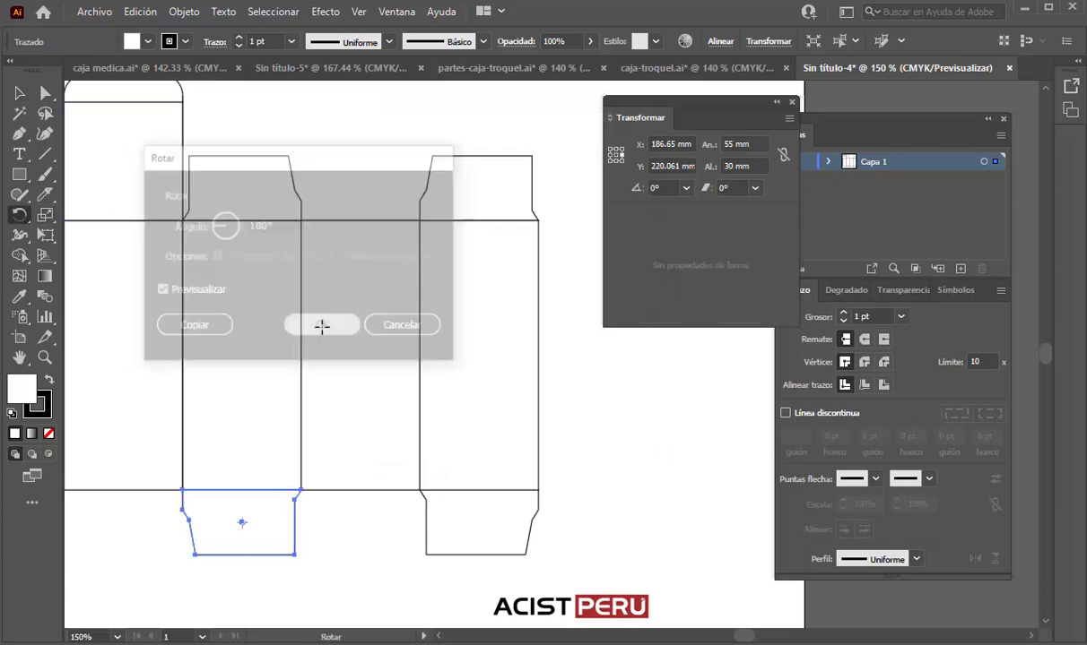
click(19, 94)
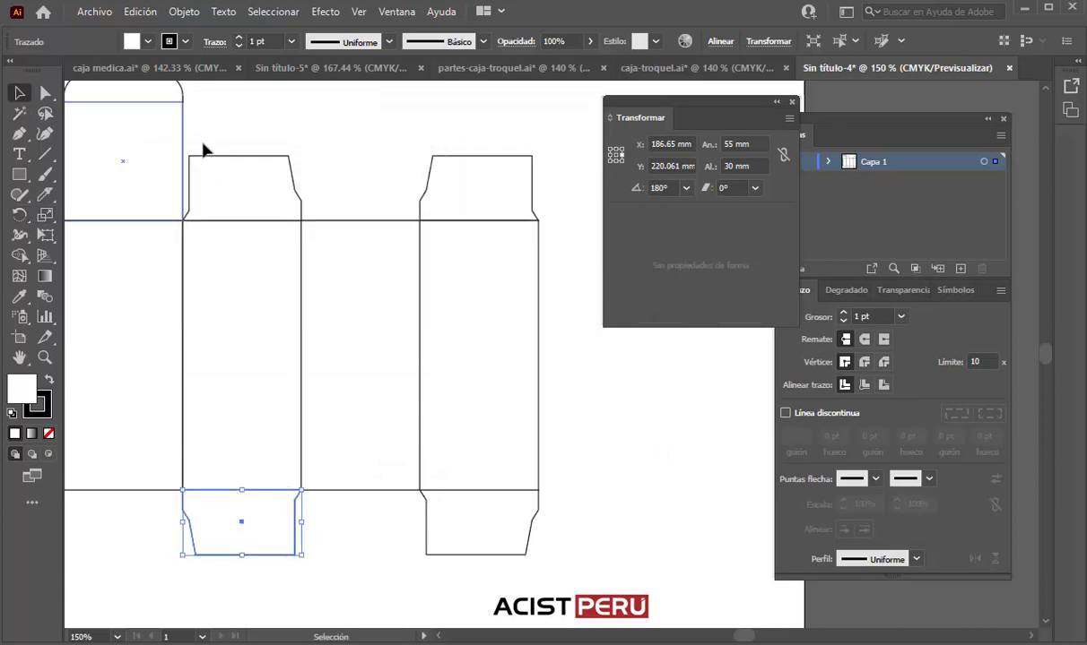
click(291, 143)
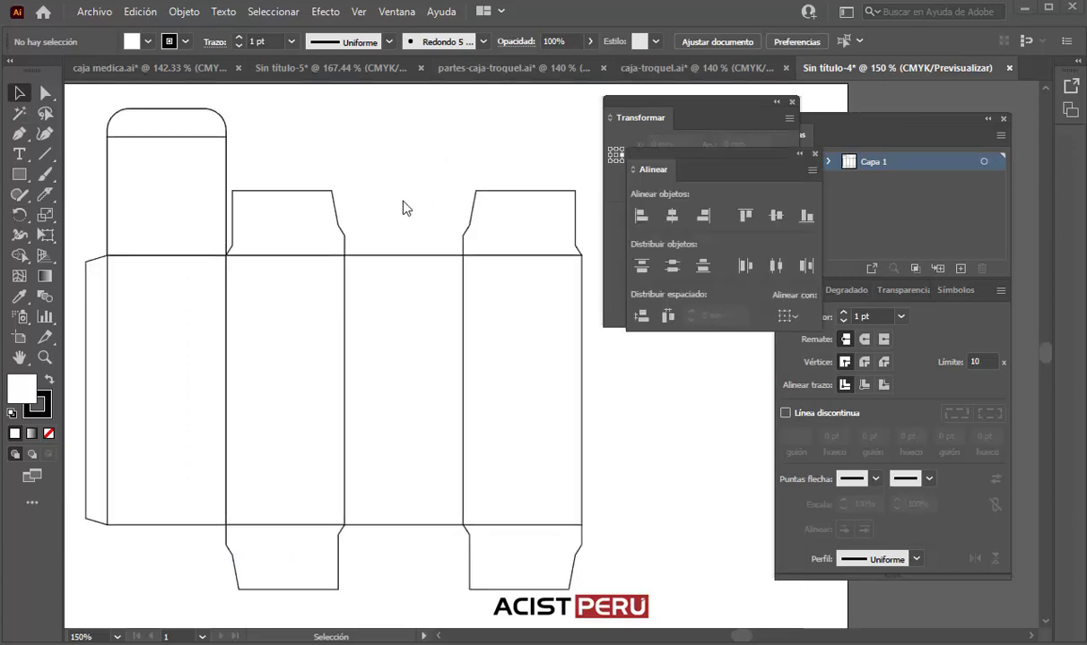
- Select the rounded-top lid, trying and undoing a duplicate drag to the right
drag(79, 95, 175, 148)
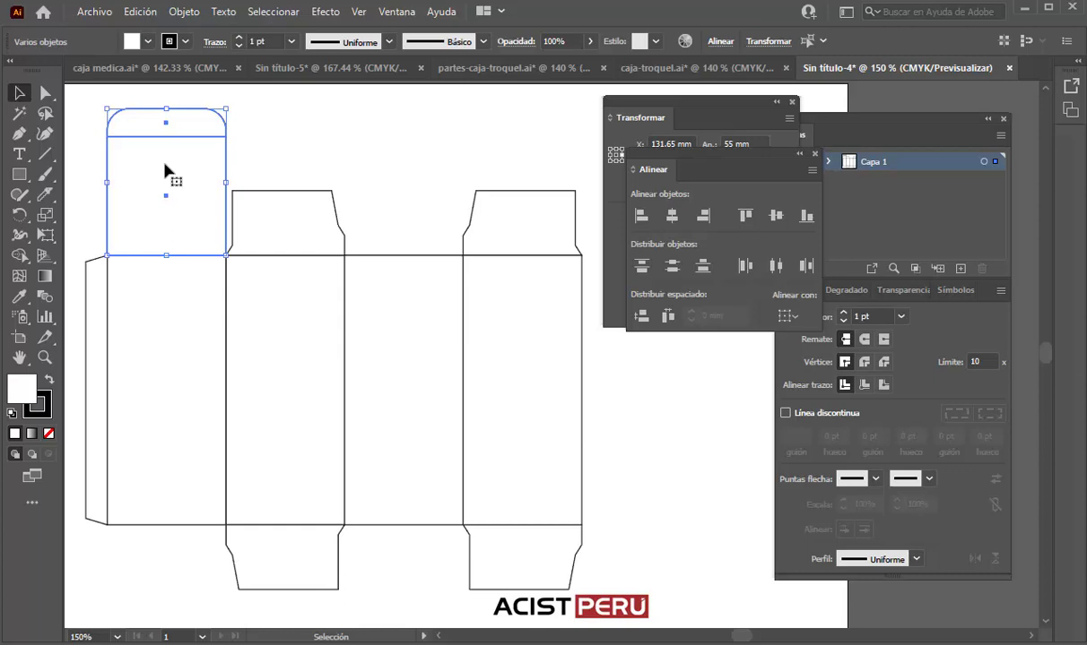
key(a)
key(v)
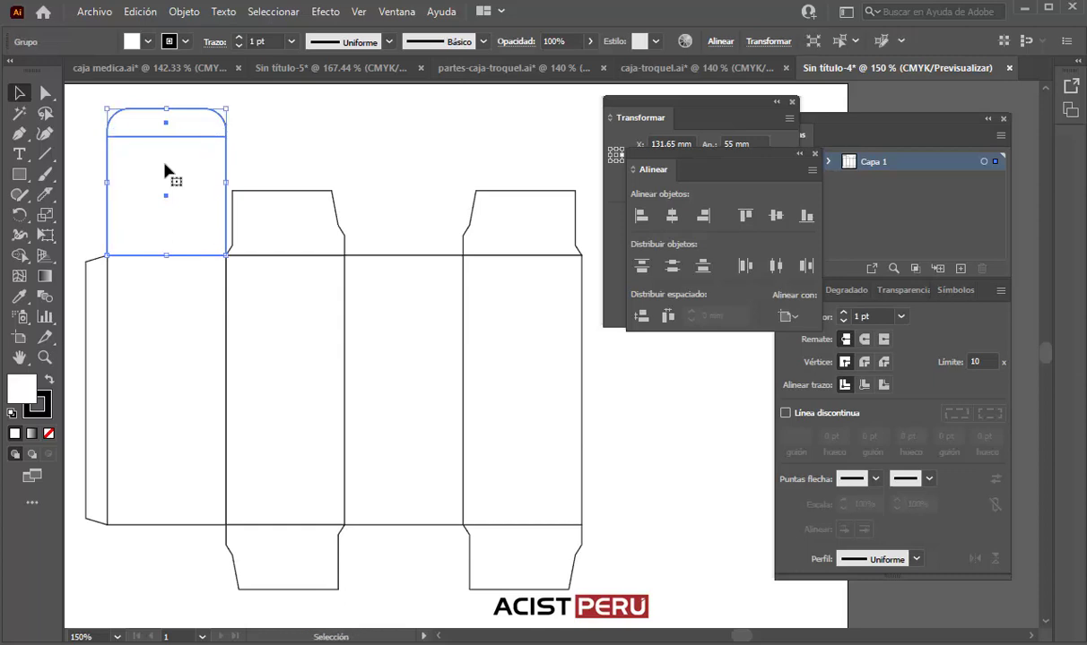
key(a)
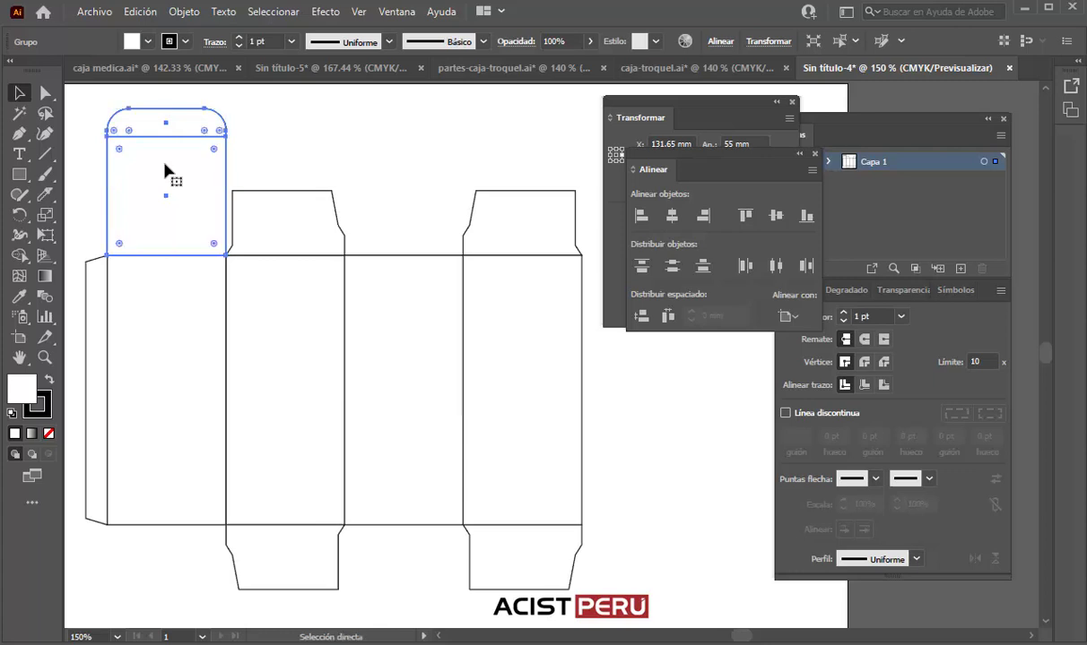
key(v)
key(a)
key(v)
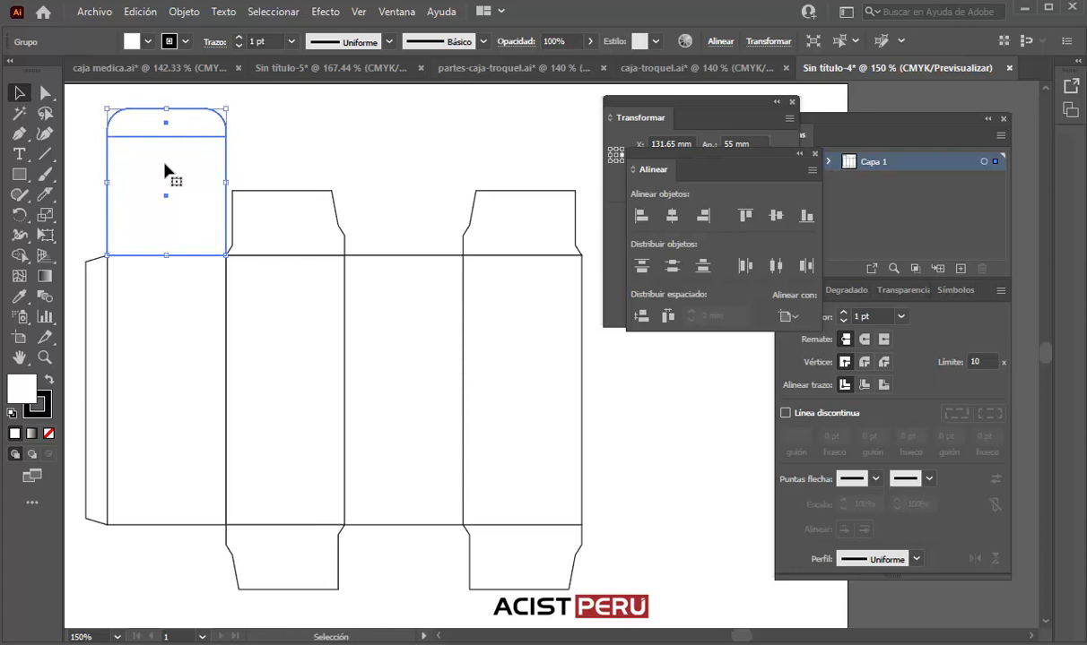
drag(165, 170, 298, 162)
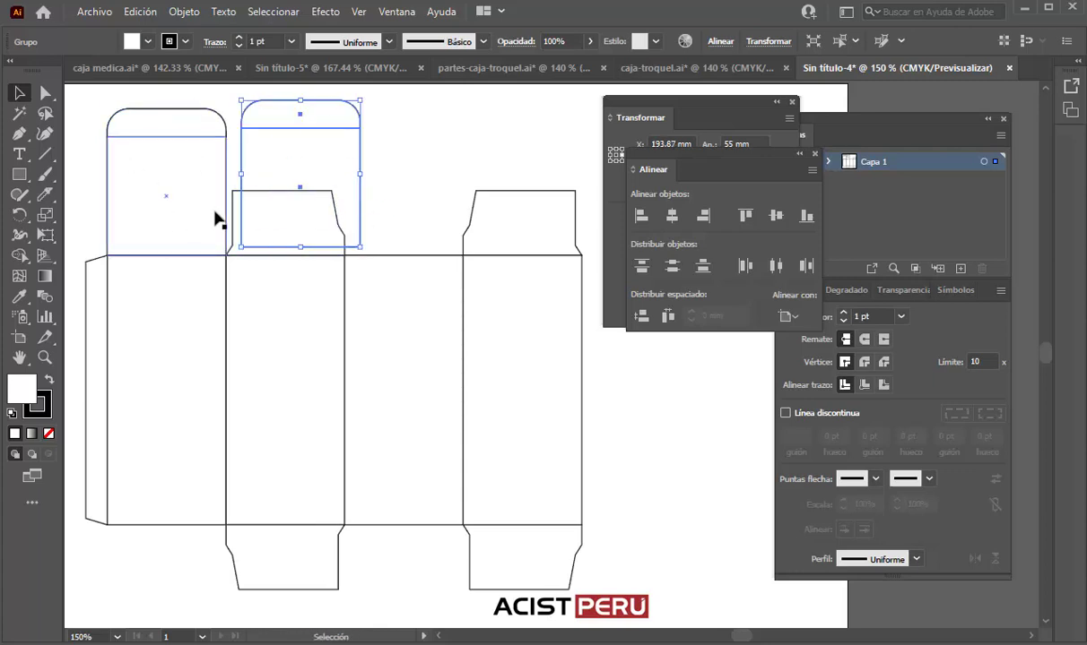
key(a)
key(ctrl+z)
key(v)
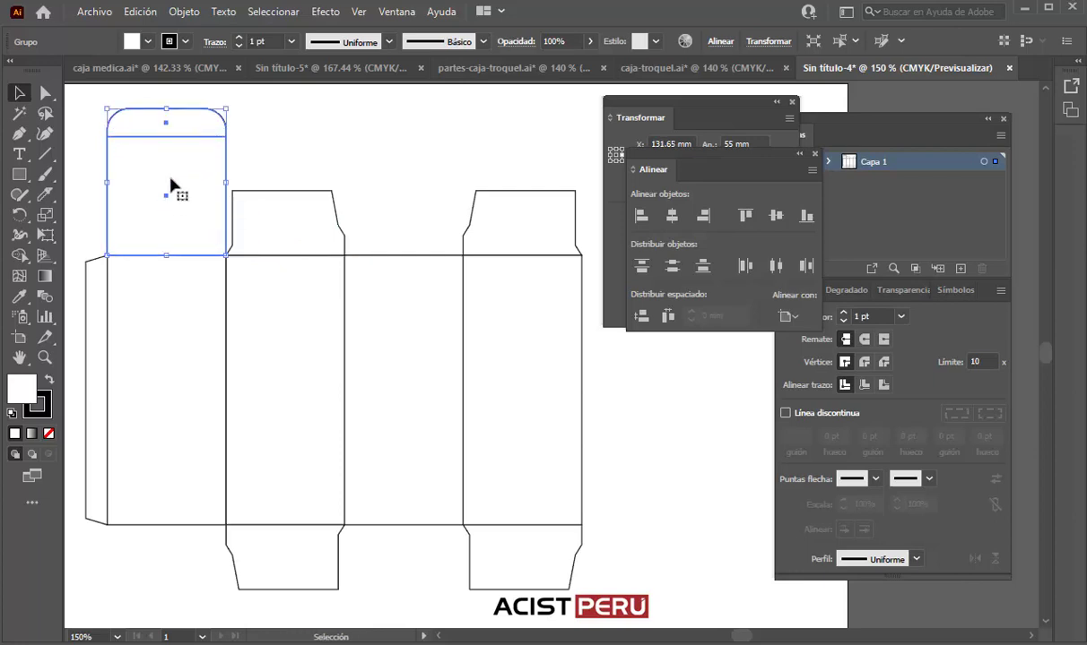
- Centre the lid horizontally over the third body panel, used as key object
key(shift)
shift+click(375, 256)
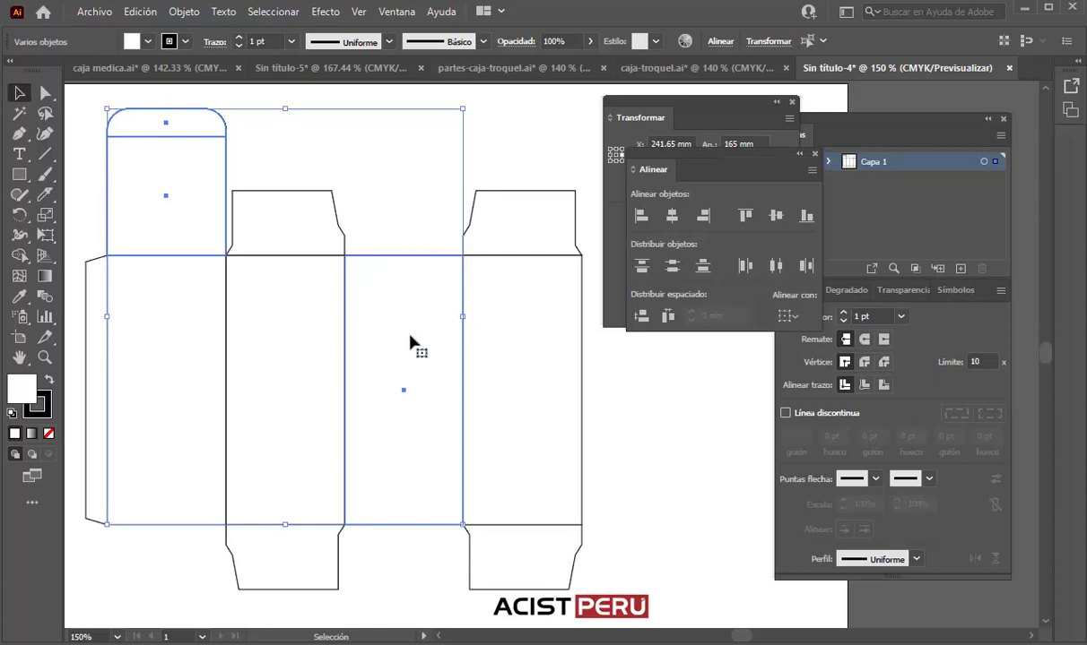
click(402, 390)
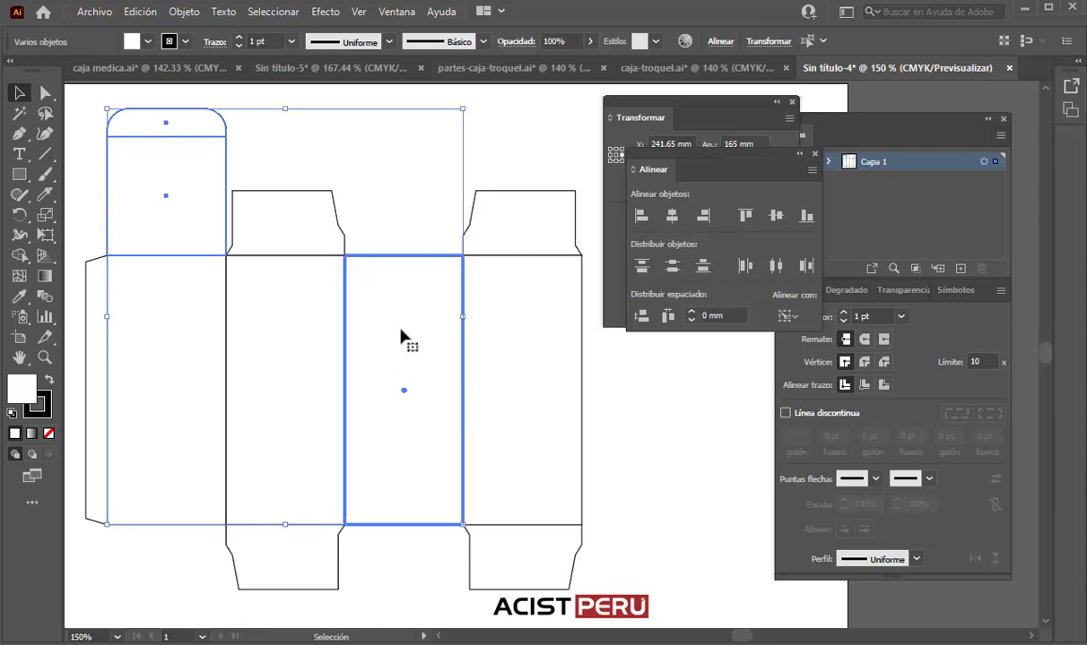
click(671, 216)
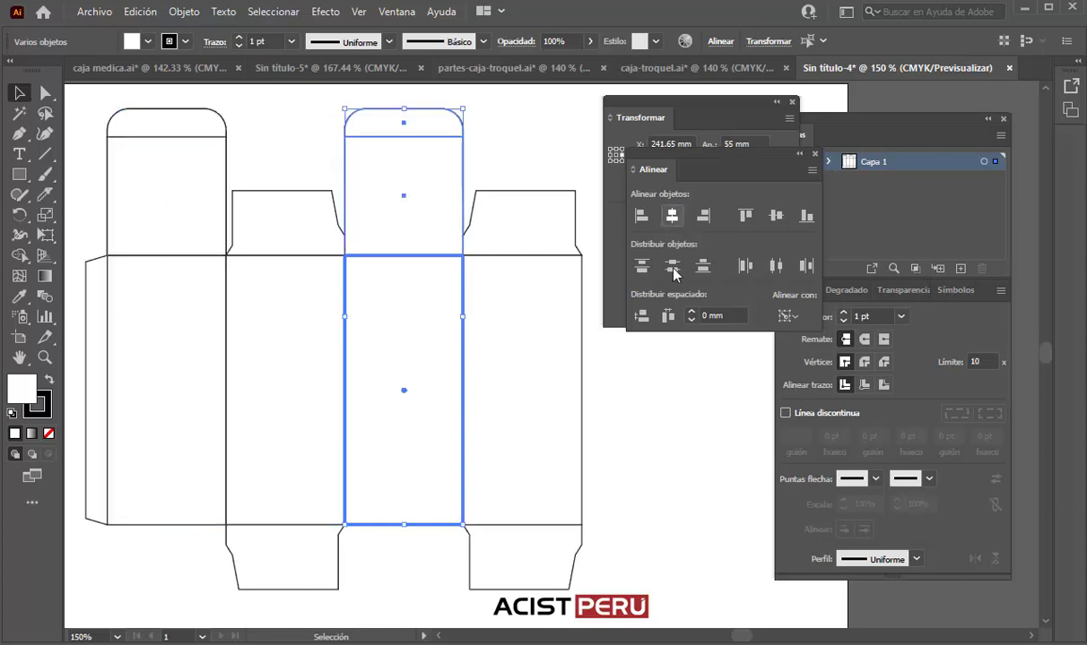
click(659, 432)
click(424, 164)
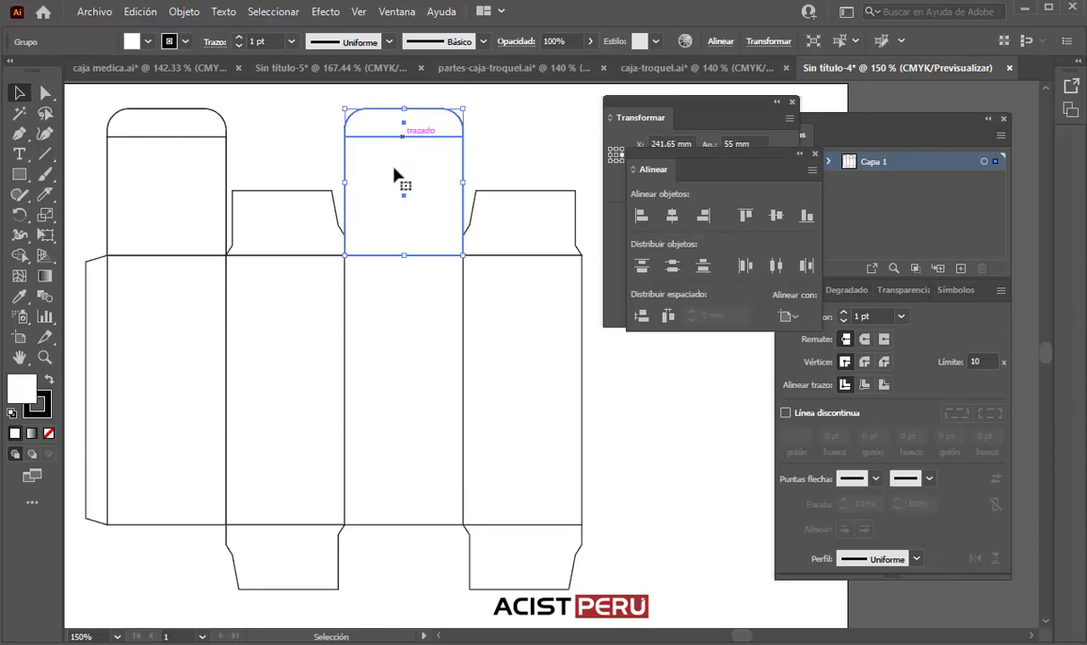
- Move the lid 193 mm straight down with Transform > Move, horizontal 0 mm
click(182, 12)
mouse_move(262, 25)
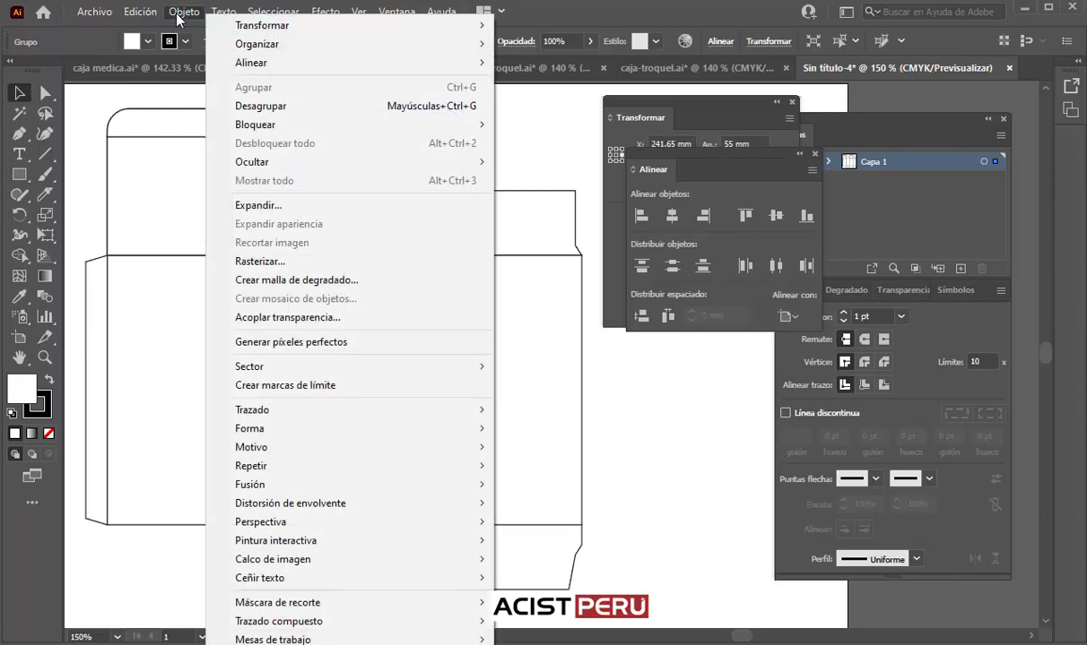
click(537, 49)
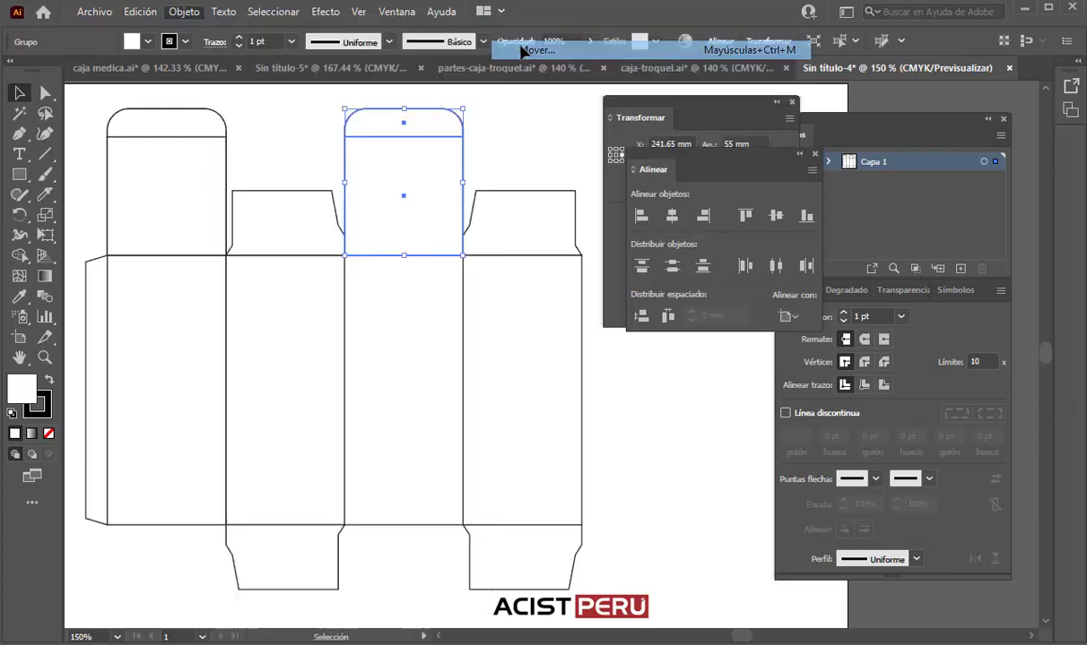
drag(439, 116, 647, 119)
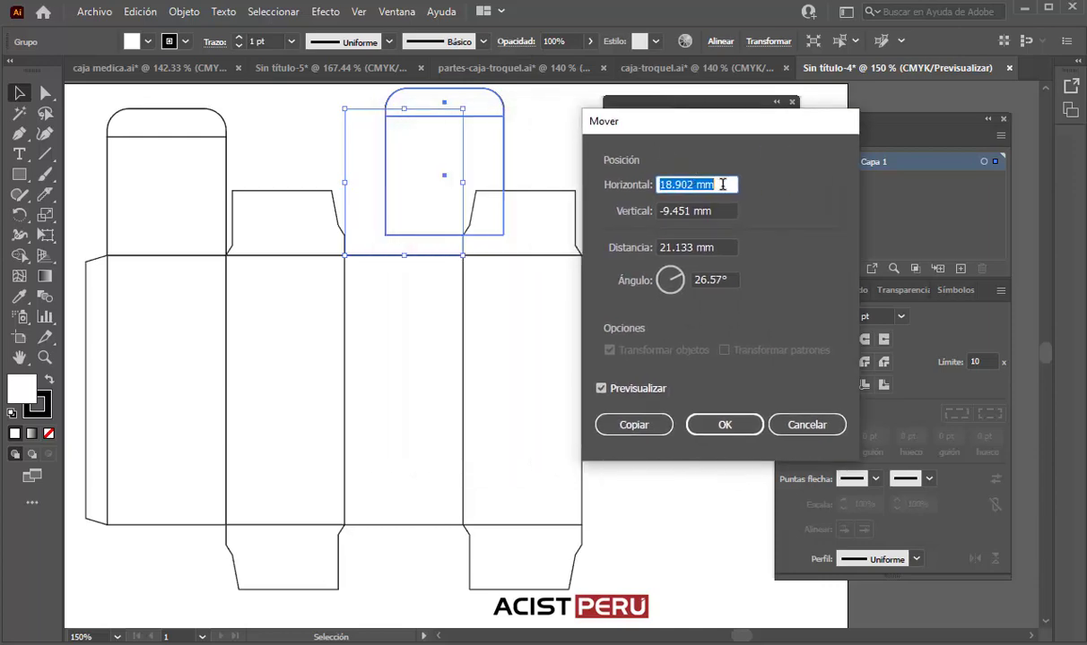
text(0)
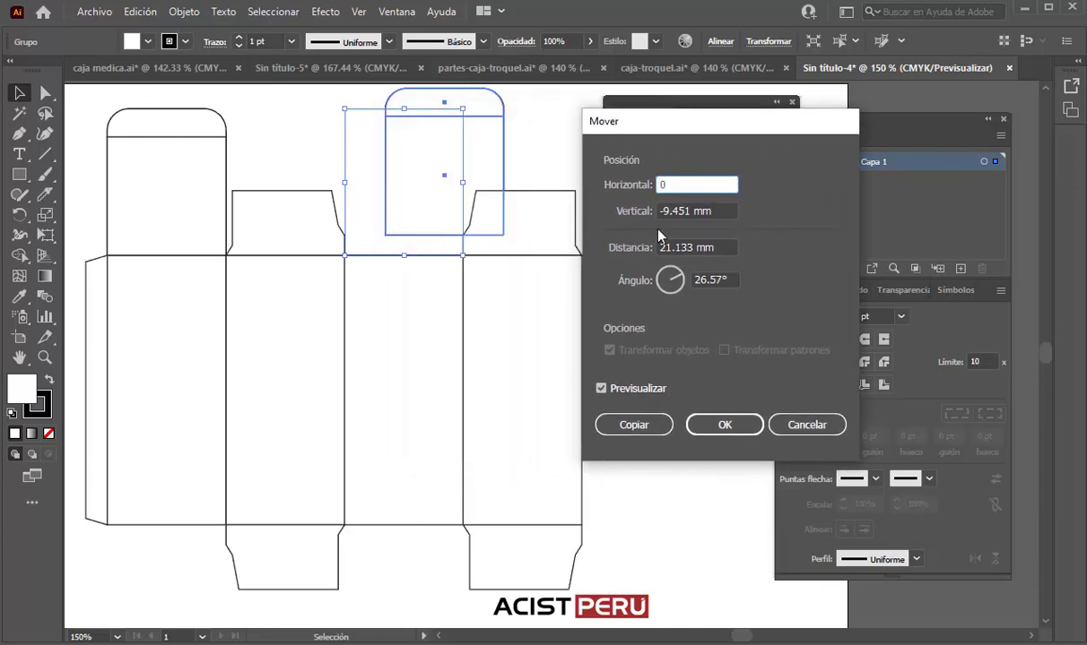
key(Tab)
text(1)
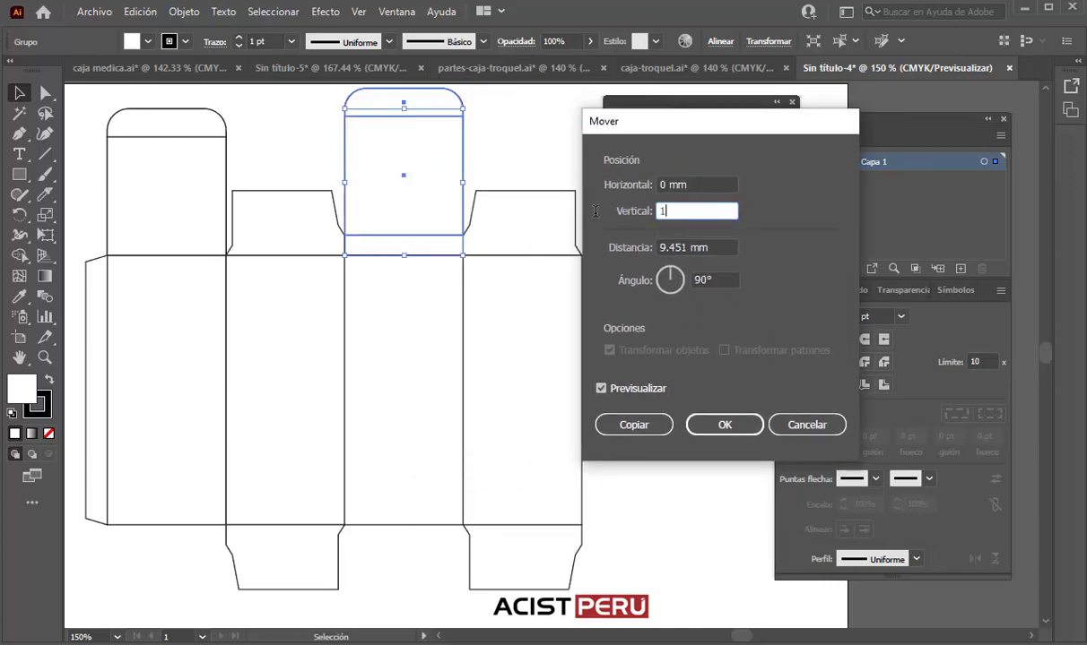
text(25)
key(Tab)
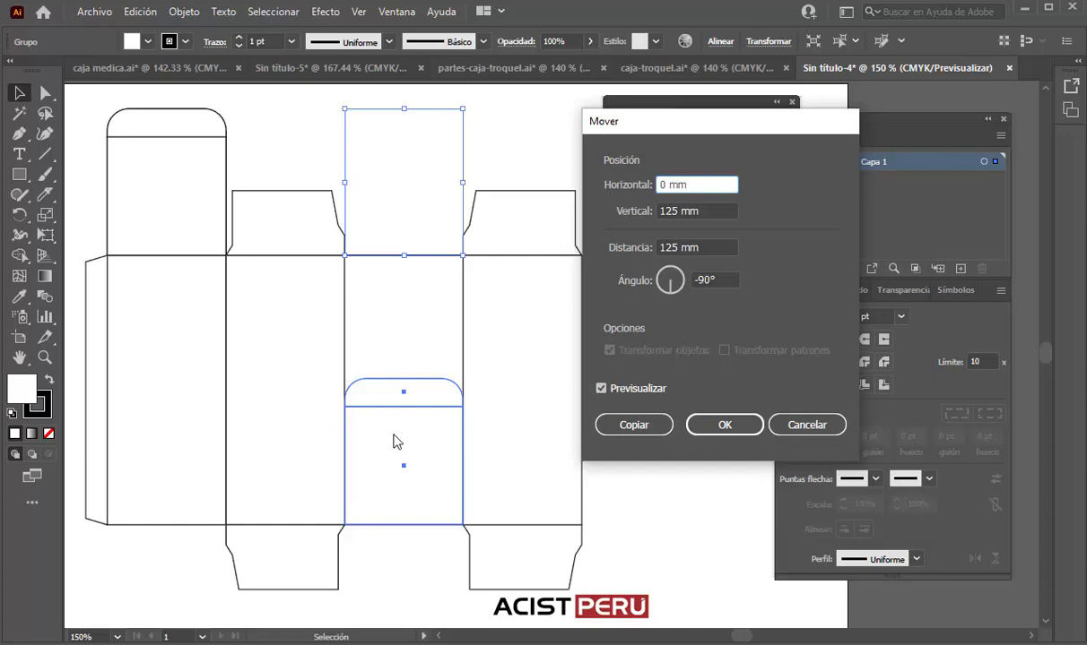
key(Tab)
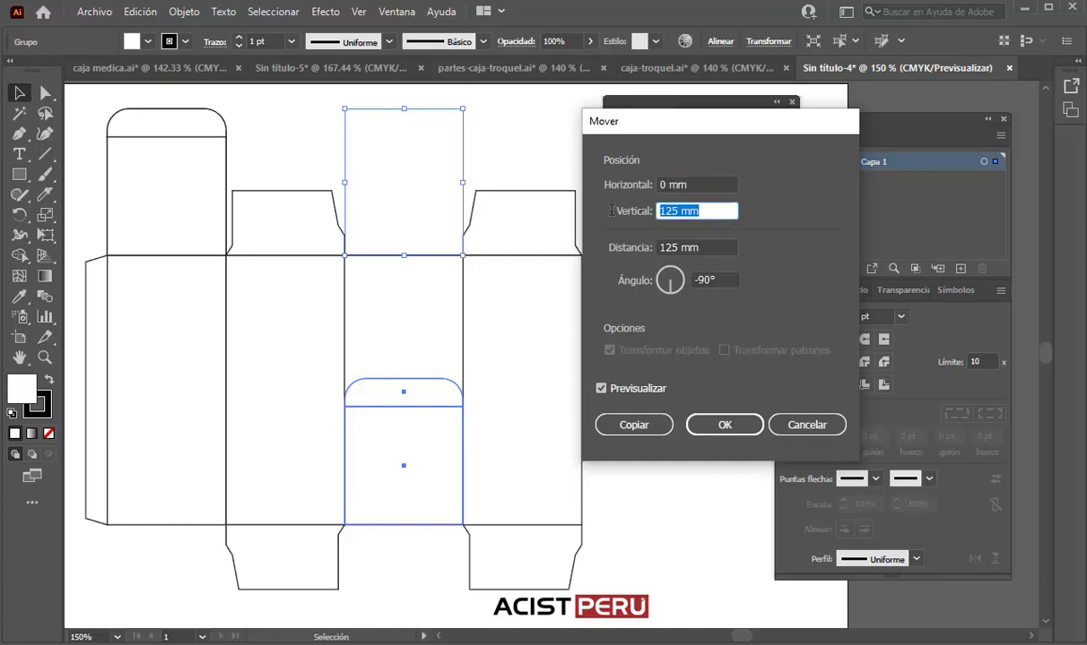
text(180)
click(691, 183)
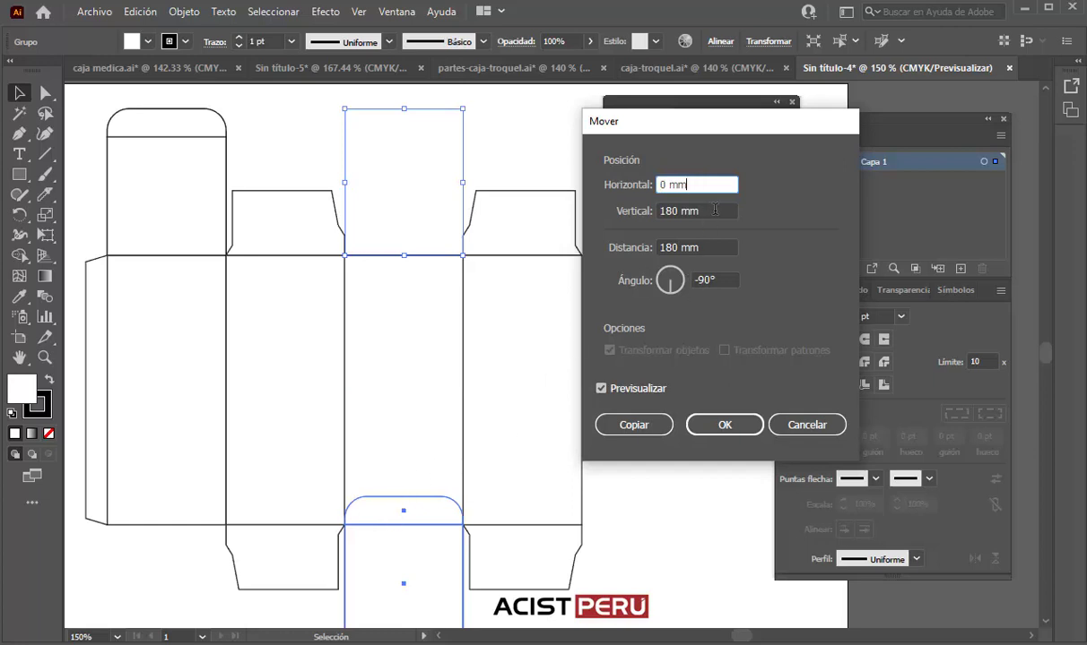
key(Tab)
text(19)
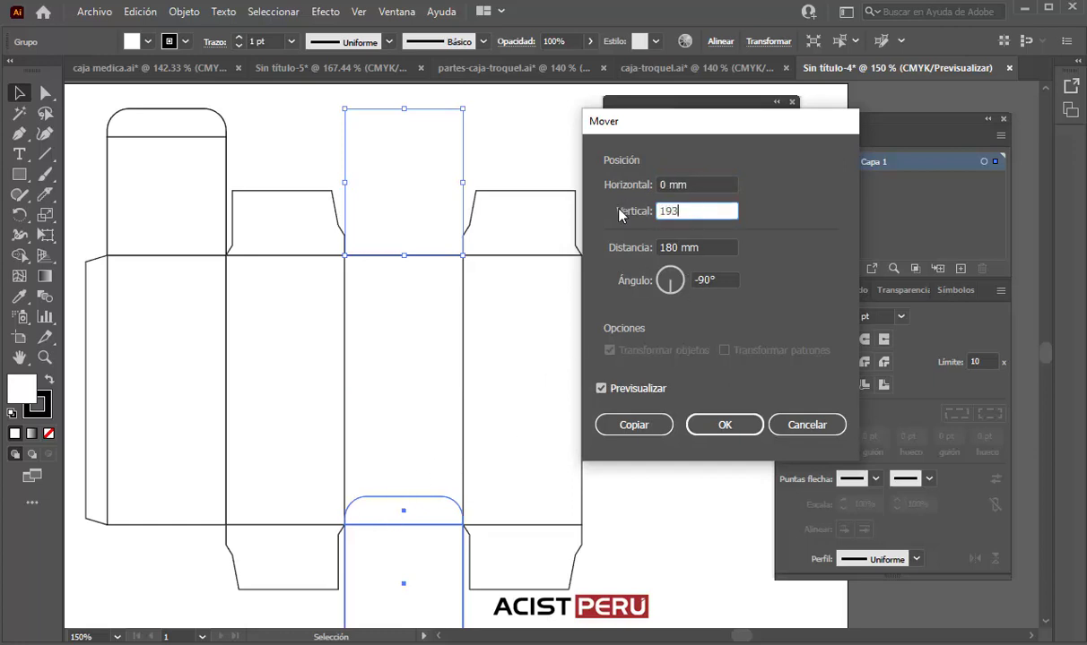
click(648, 429)
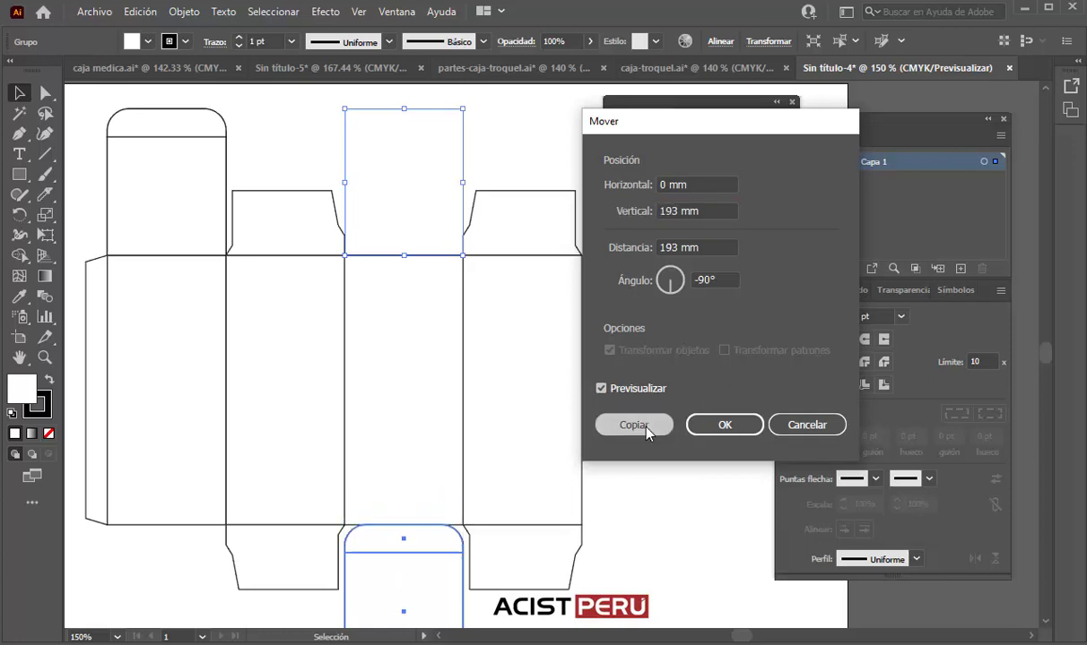
click(724, 427)
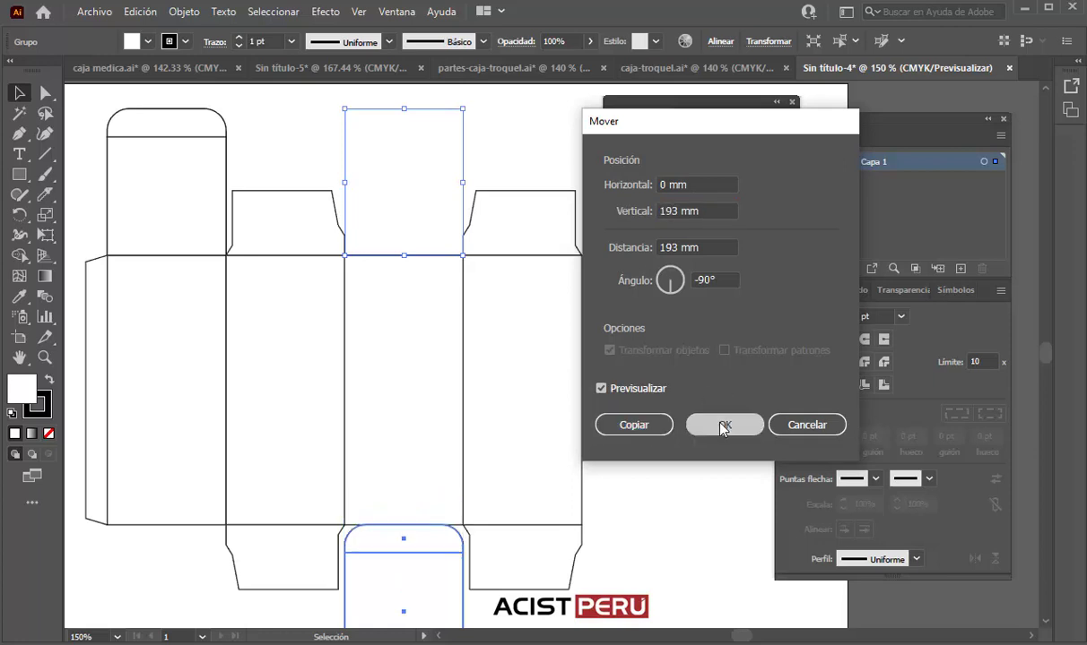
- Select the moved lid and rotate it 180° into the bottom flap, then deselect
drag(388, 448, 583, 453)
scroll(582, 462, down, 1)
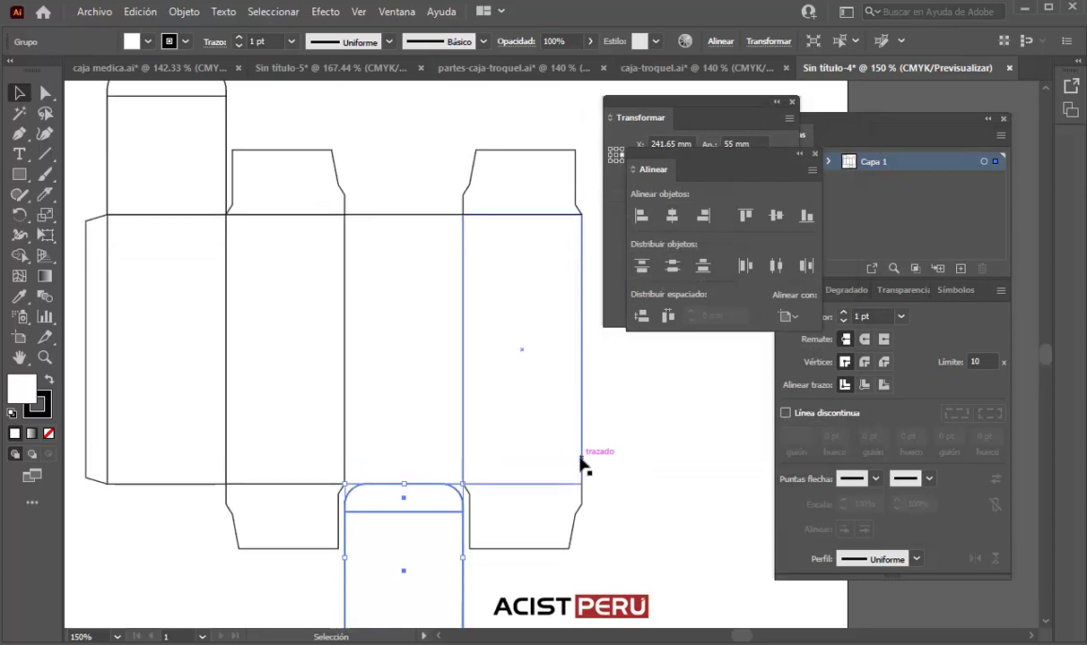
scroll(582, 462, down, 1)
click(166, 323)
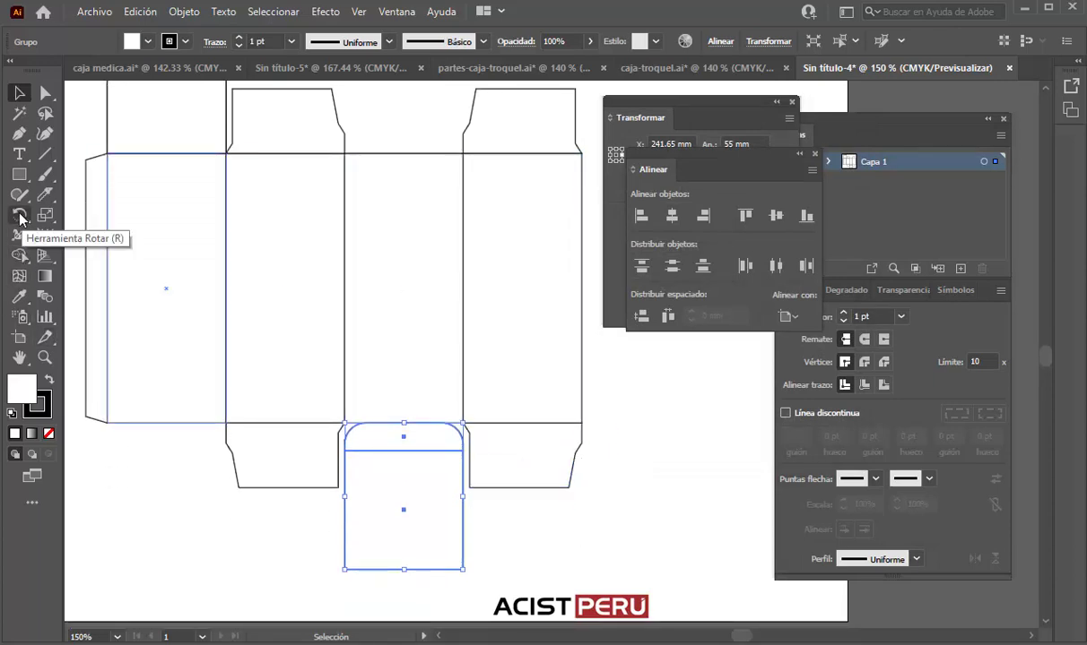
double_click(20, 218)
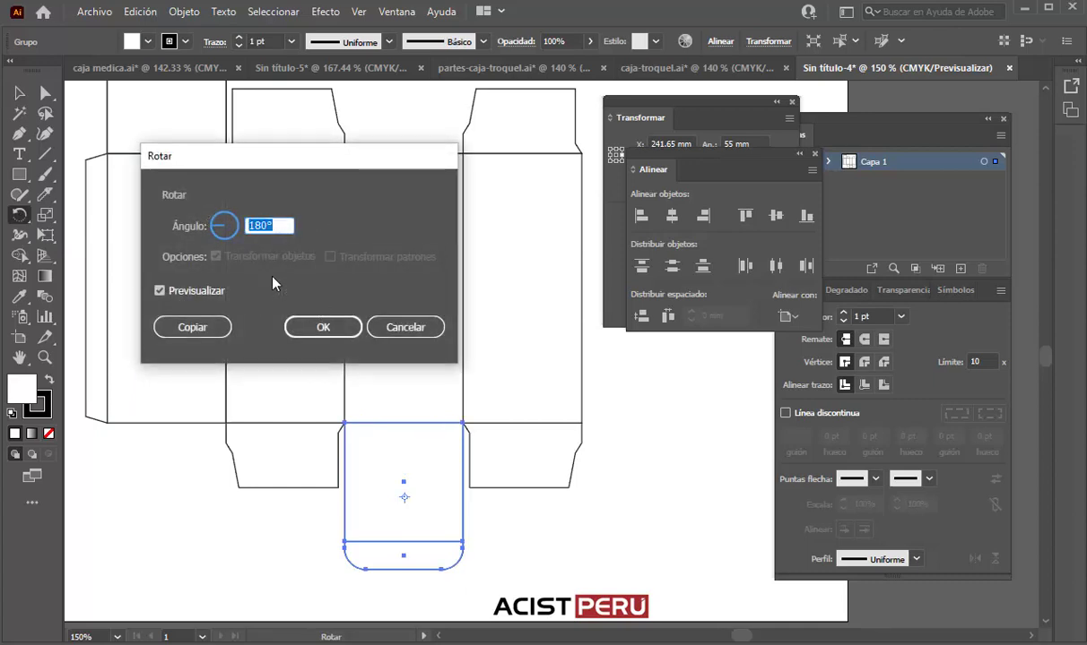
click(324, 329)
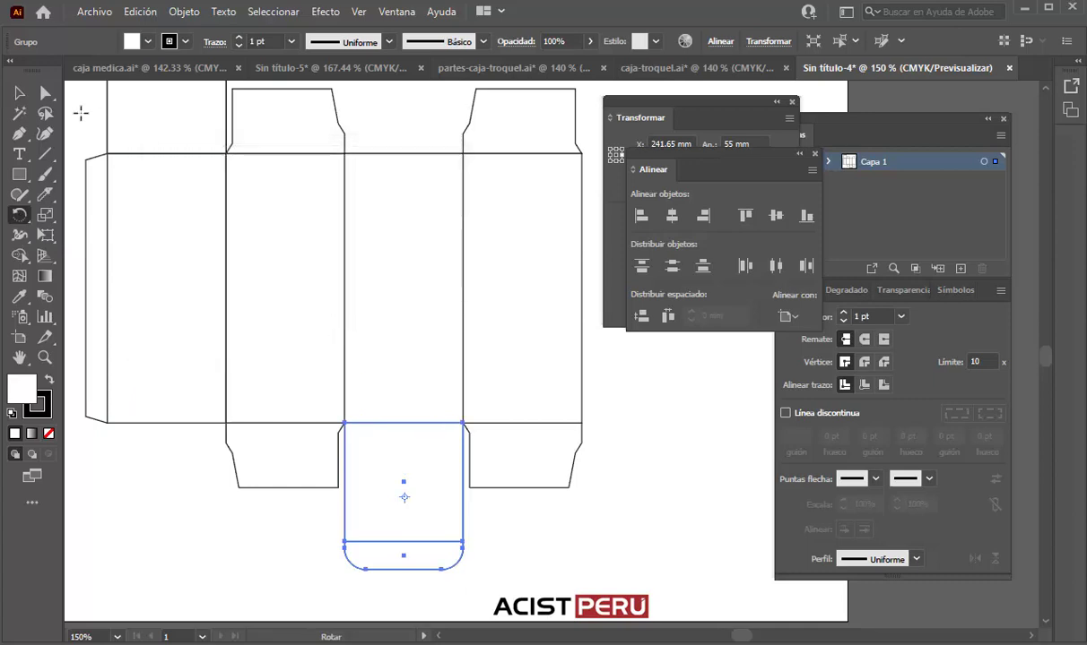
click(18, 94)
click(630, 412)
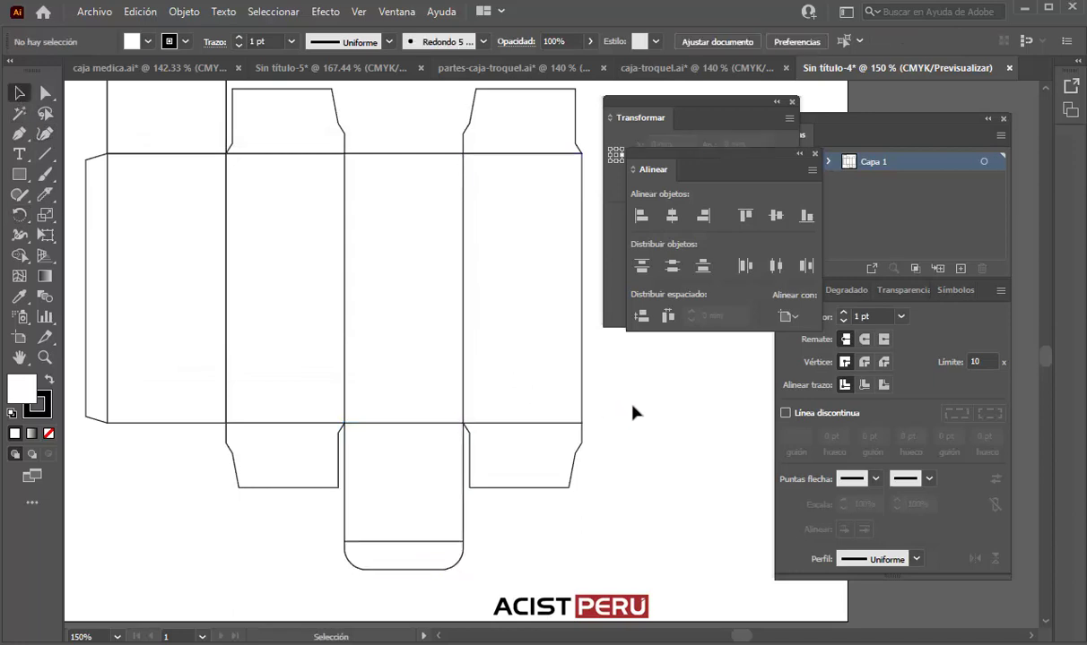
- Close the Align and Transform panels and group all the die-line pieces together
key(ctrl+minus)
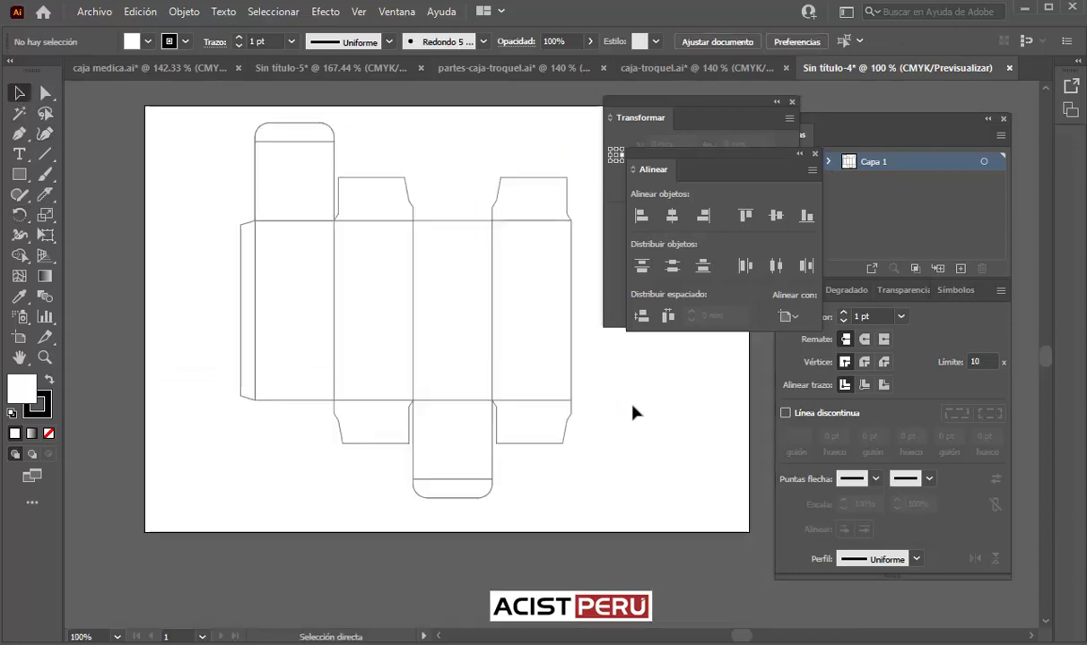
drag(632, 412, 582, 440)
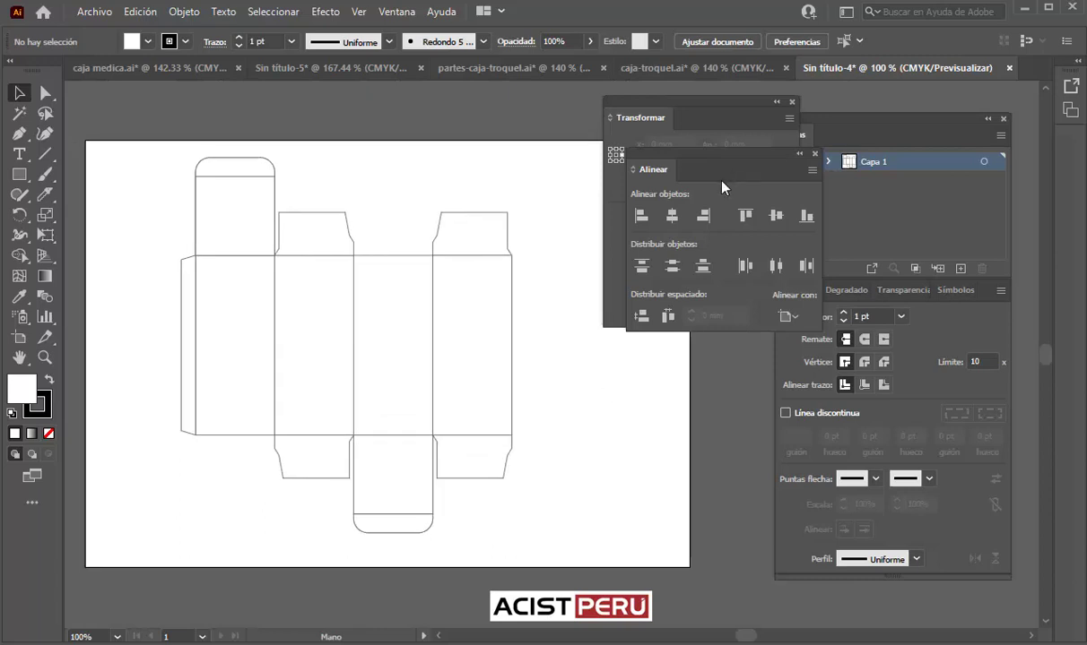
click(815, 156)
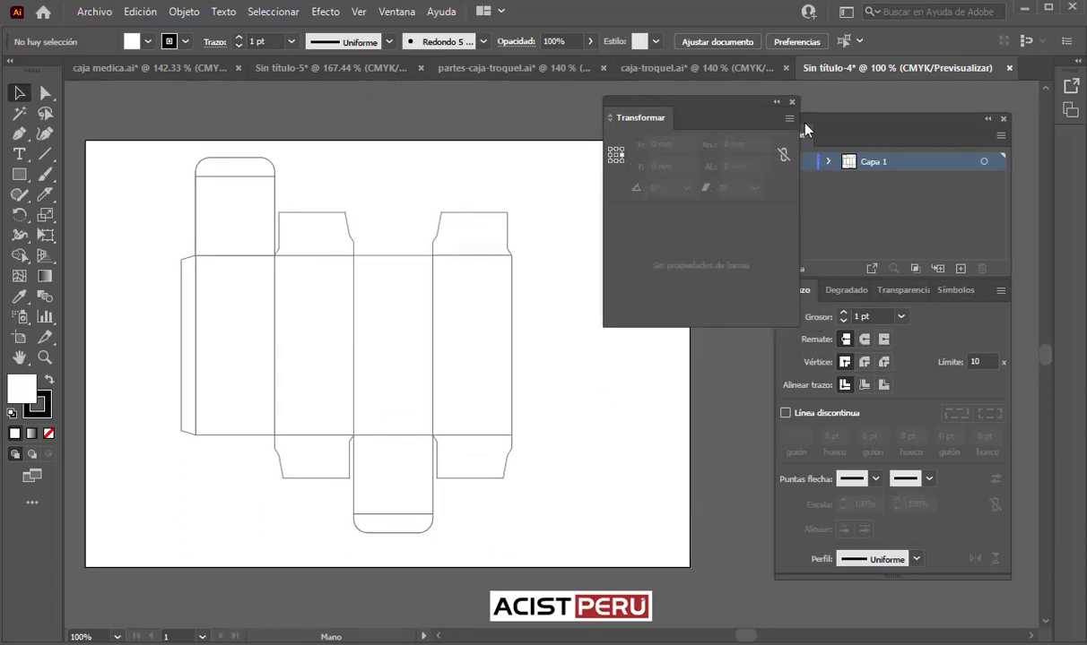
click(792, 102)
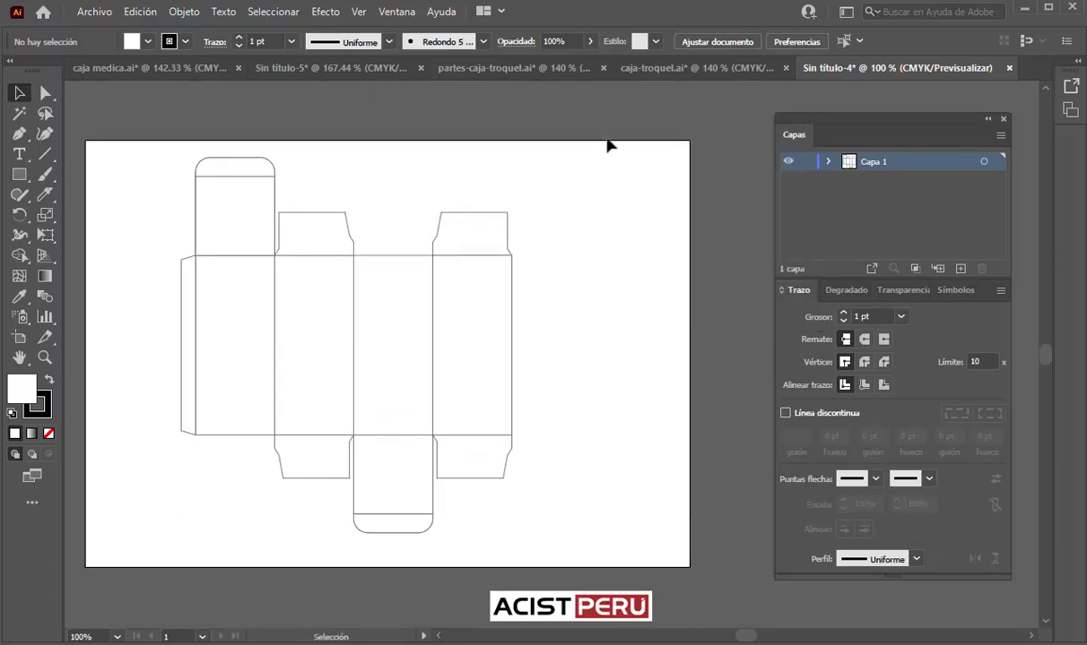
drag(125, 140, 614, 555)
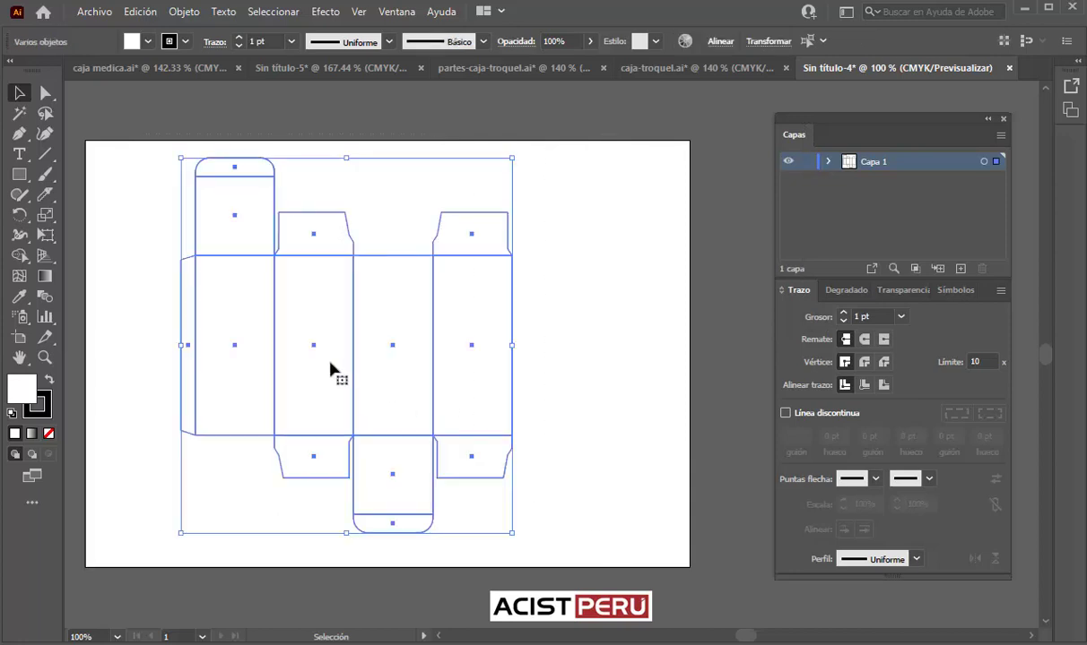
drag(329, 367, 341, 377)
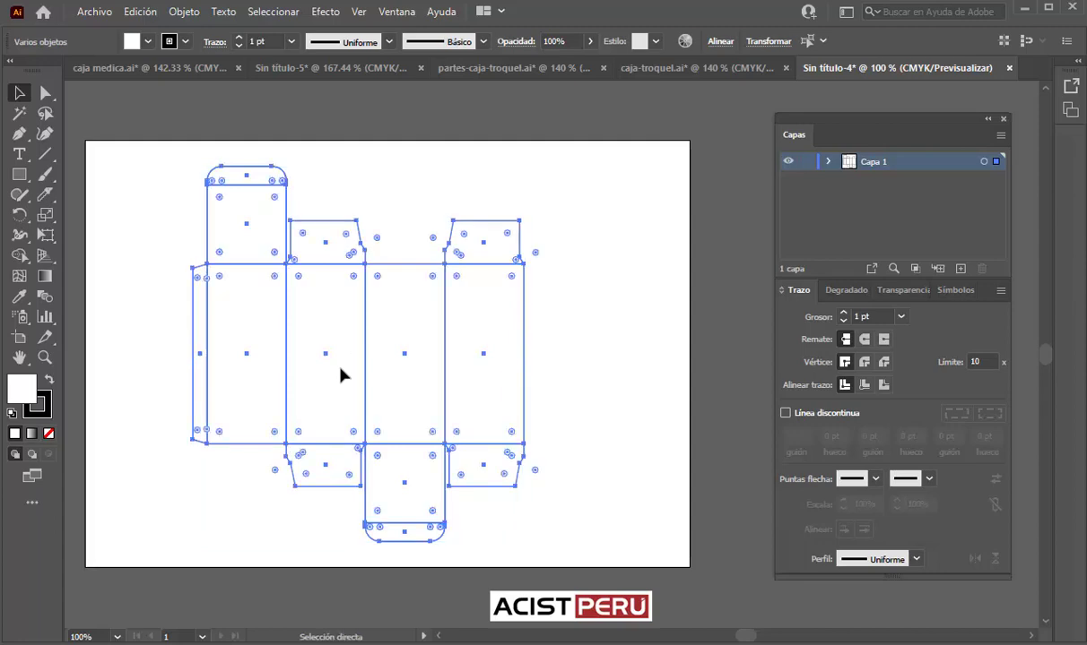
key(ctrl+g)
- Centre the grouped die-line horizontally on the artboard via the Align panel
click(399, 11)
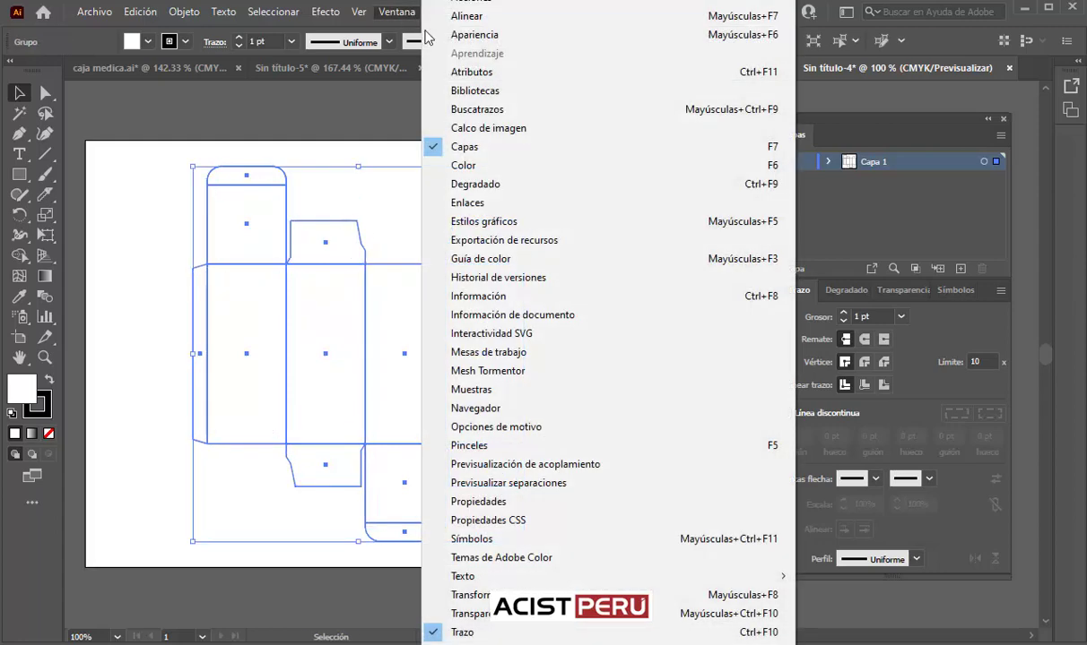
click(435, 12)
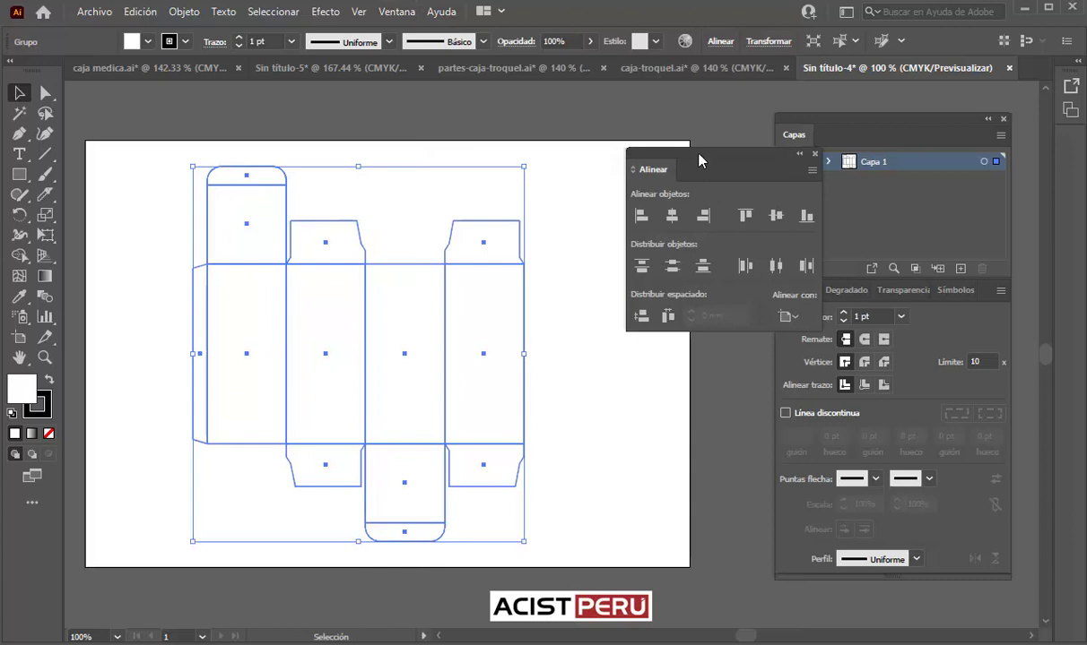
drag(700, 159, 662, 125)
click(750, 281)
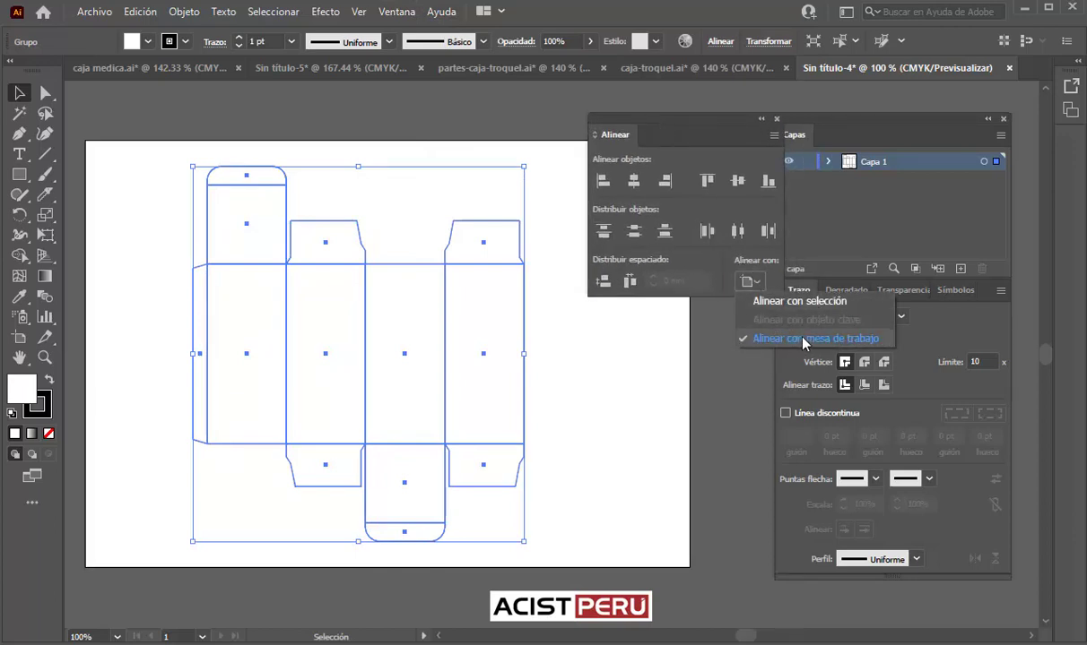
click(803, 339)
click(632, 180)
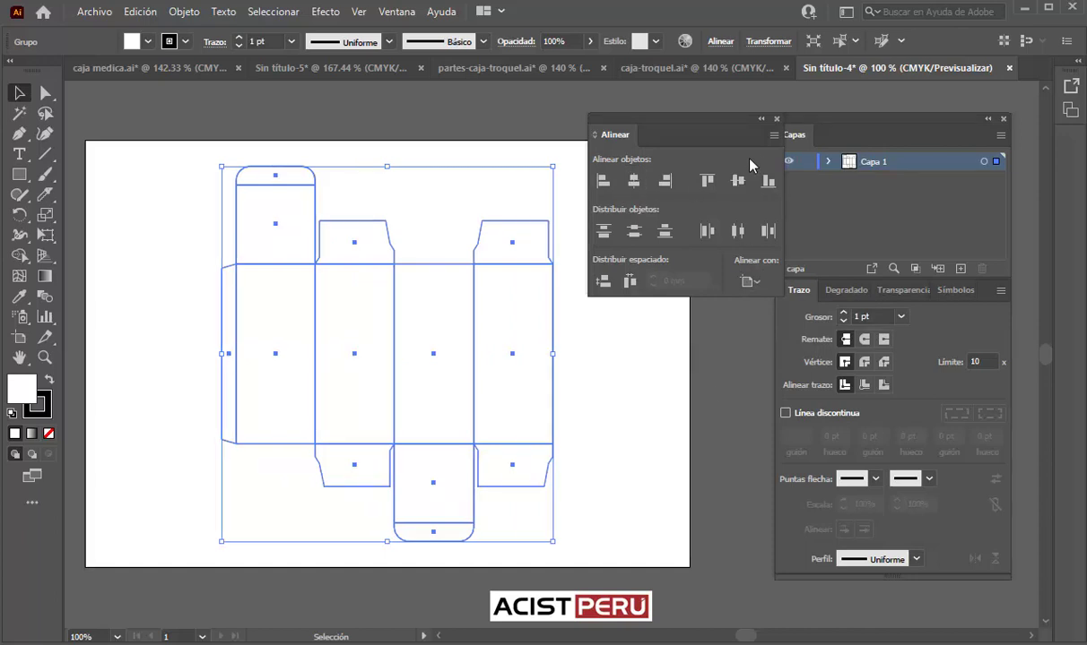
click(776, 118)
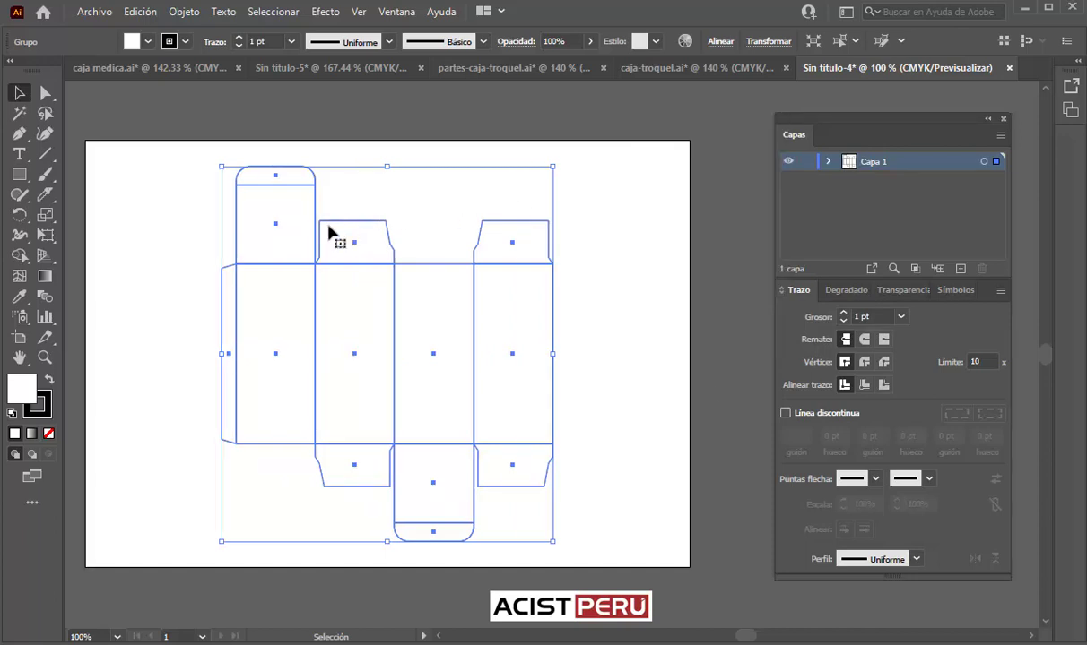
- Ungroup the die-line repeatedly until its paths are separate
key(ctrl+shift+g)
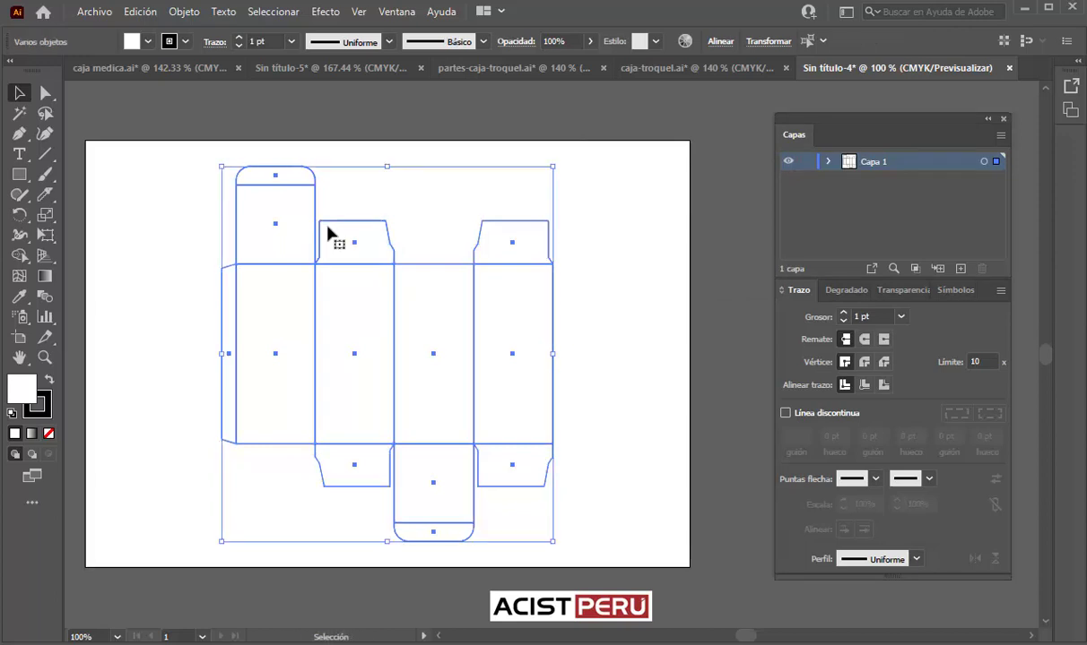
click(184, 12)
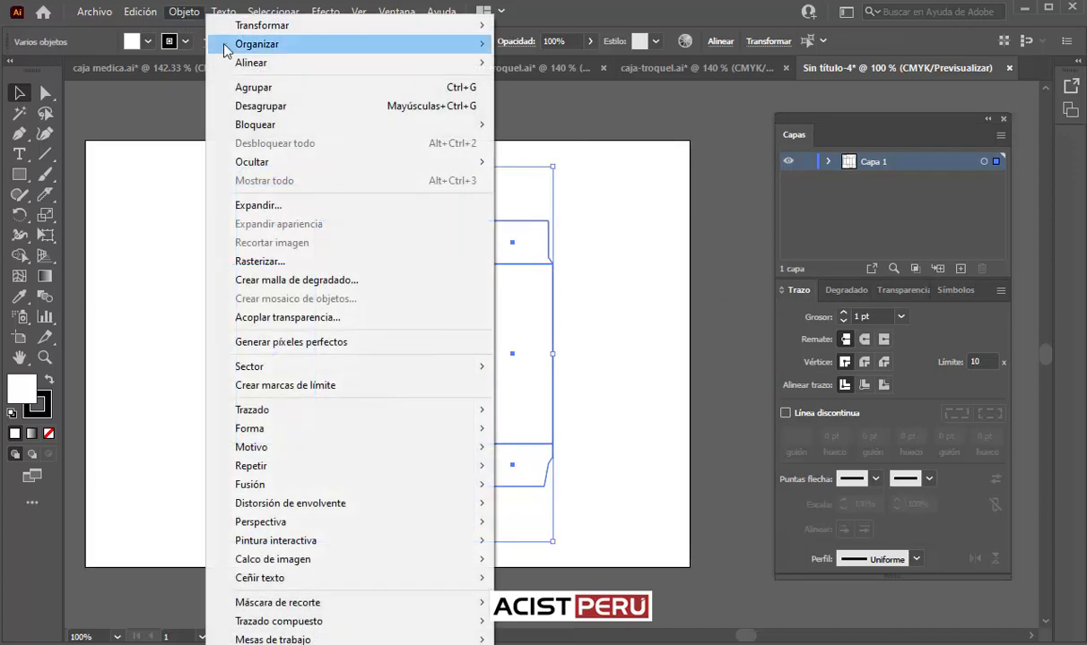
click(184, 11)
click(229, 106)
- Duplicate Capa 1 twice from the Layers flyout, creating Capa 1 copia and Capa 1 copia 2
drag(180, 110, 602, 557)
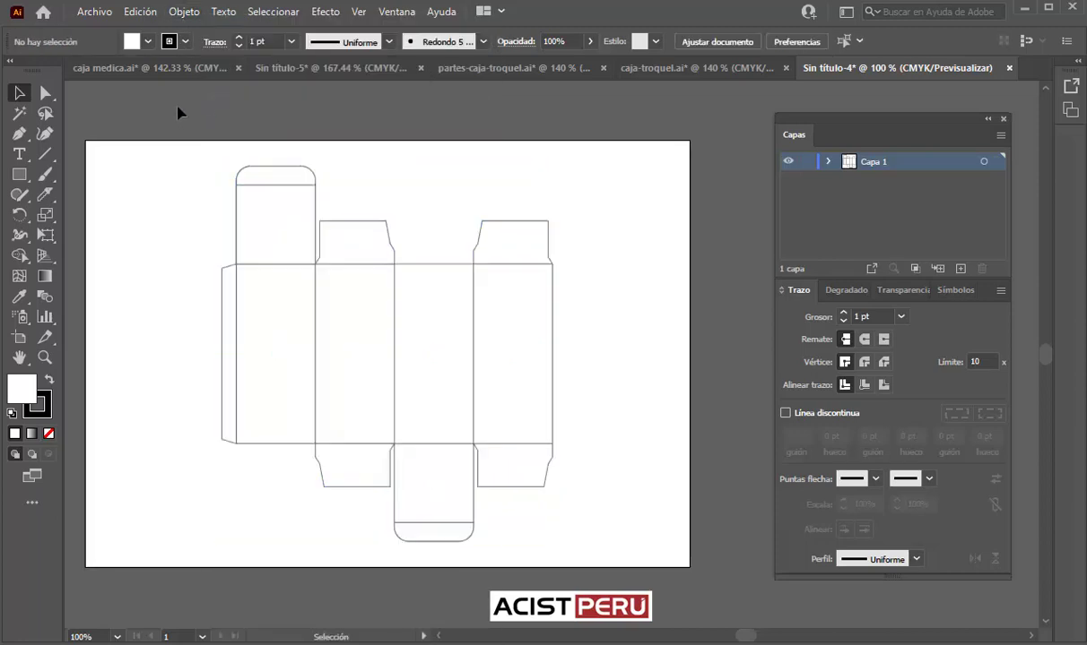
click(182, 12)
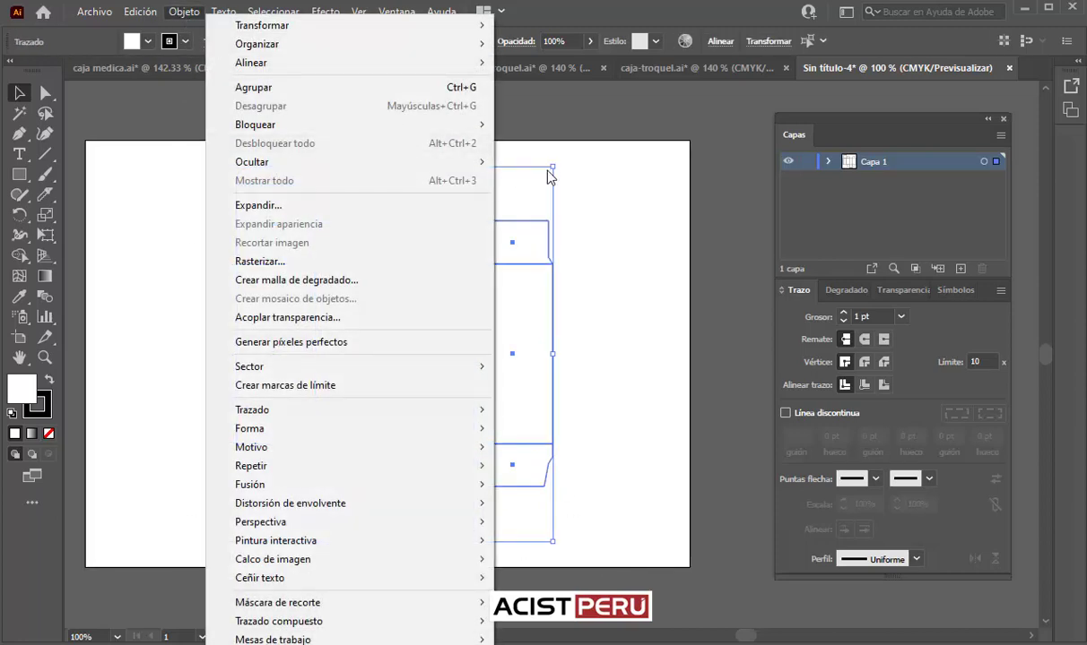
click(582, 128)
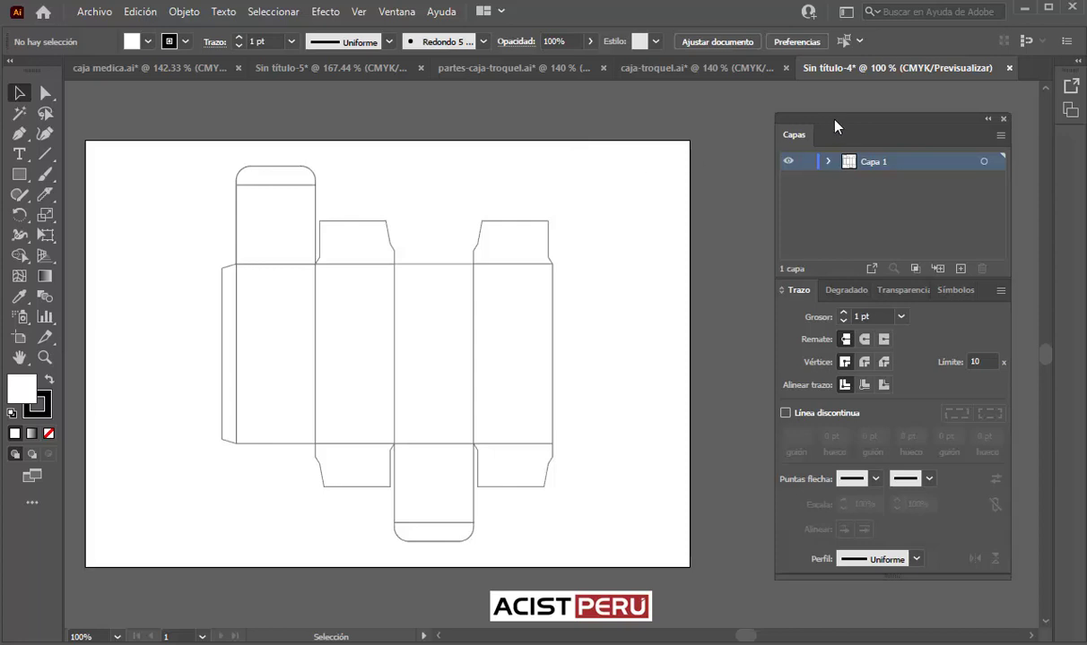
drag(830, 134, 715, 152)
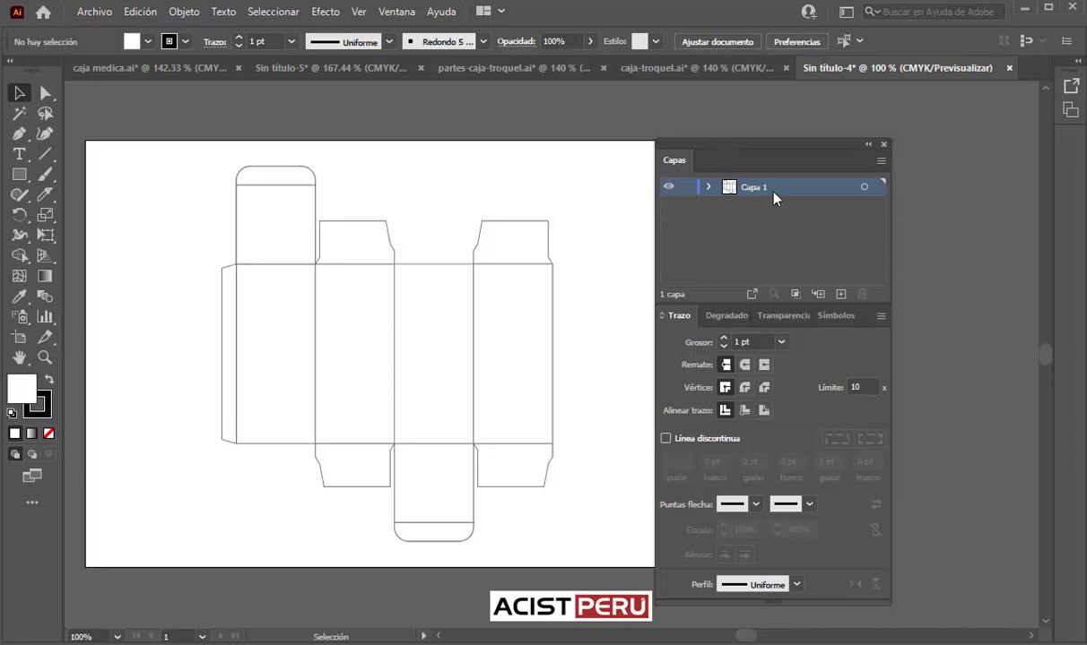
click(880, 162)
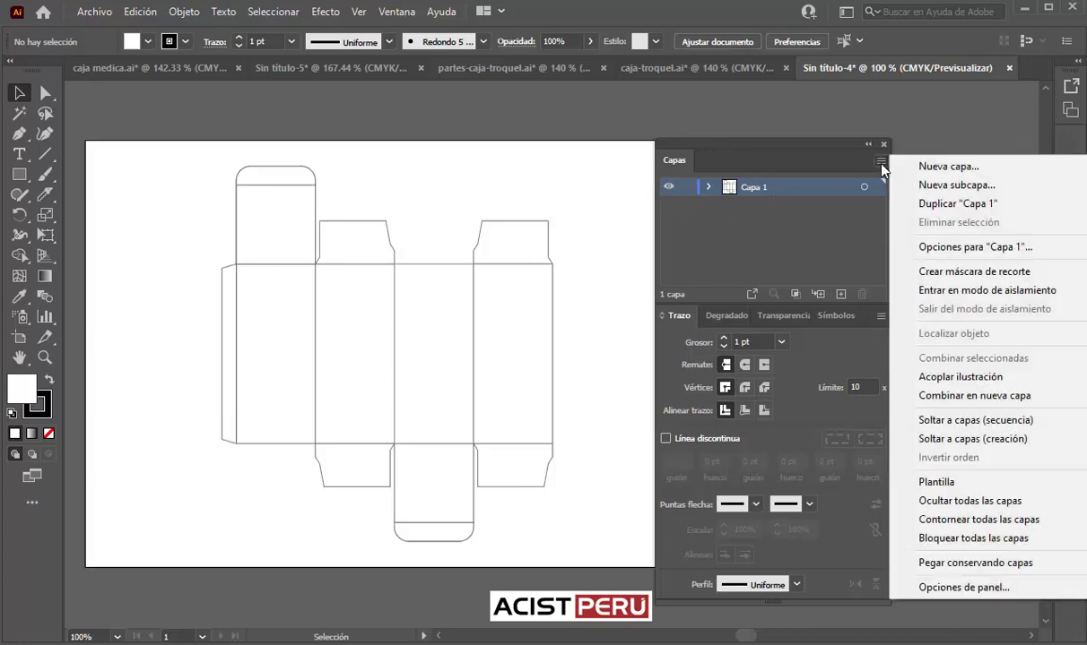
click(921, 204)
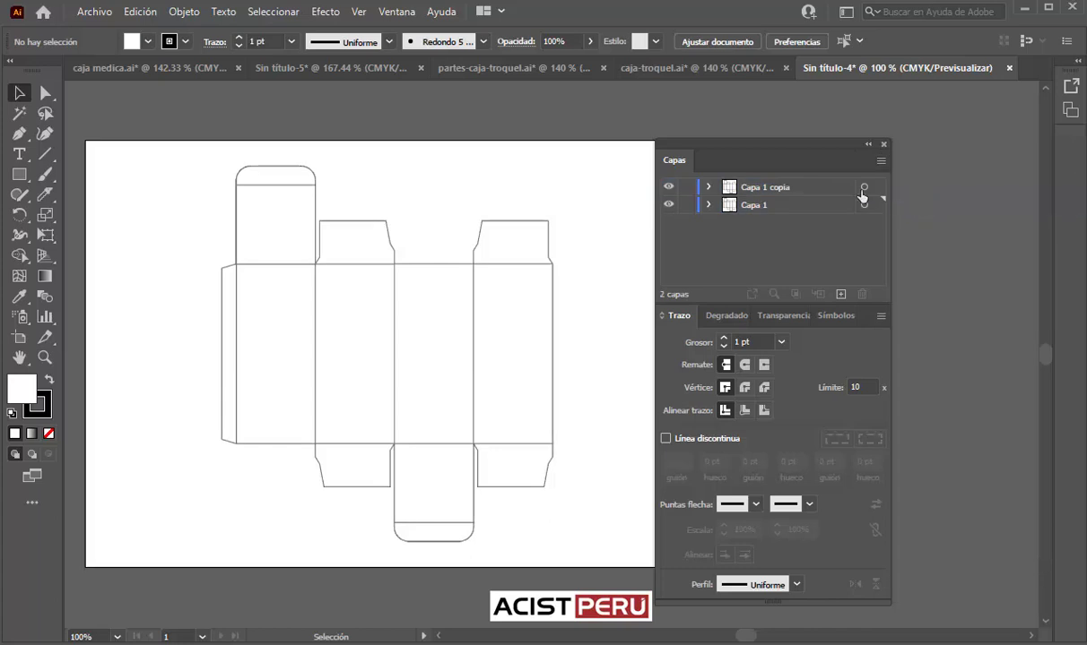
click(816, 186)
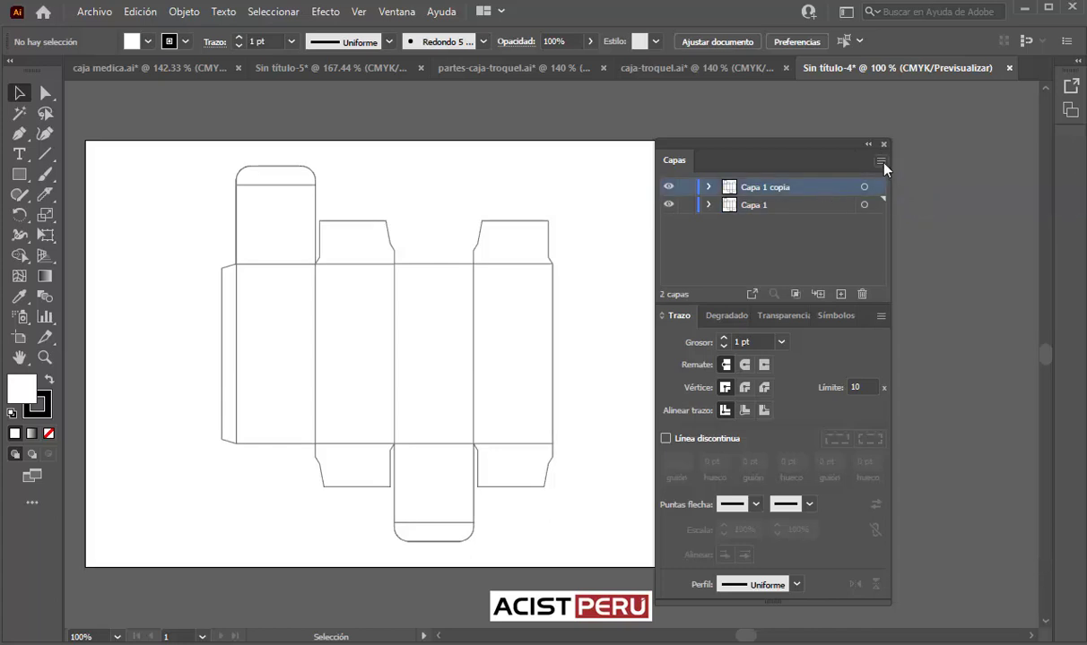
click(880, 161)
click(949, 206)
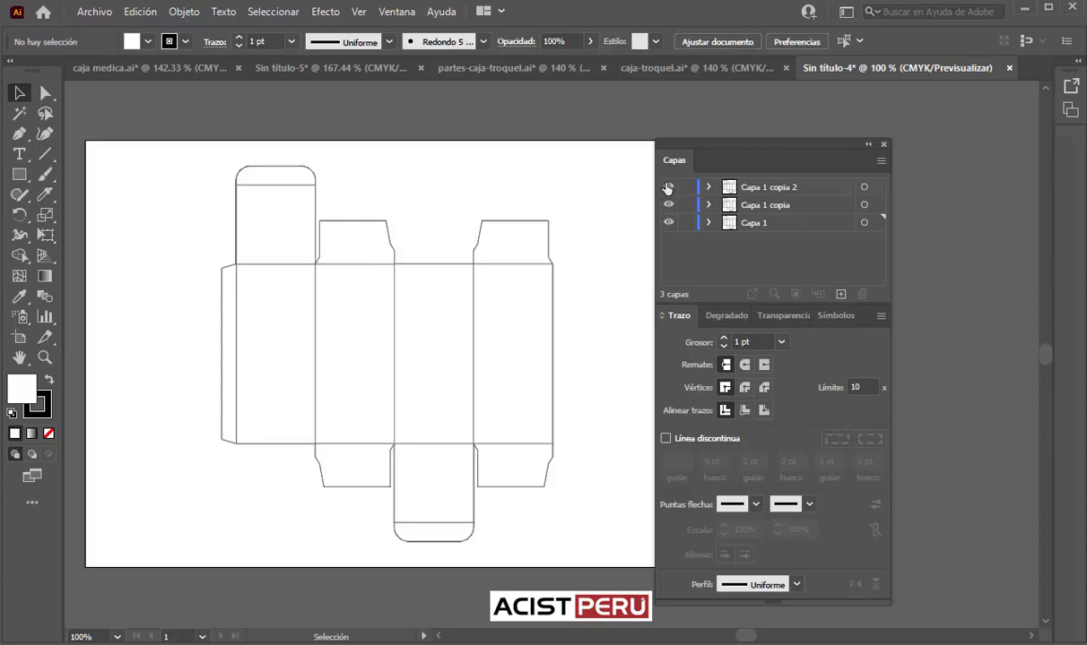
- Hide the two copied layers and rename Capa 1 to PLANTILLA GUIAS
drag(667, 187, 669, 205)
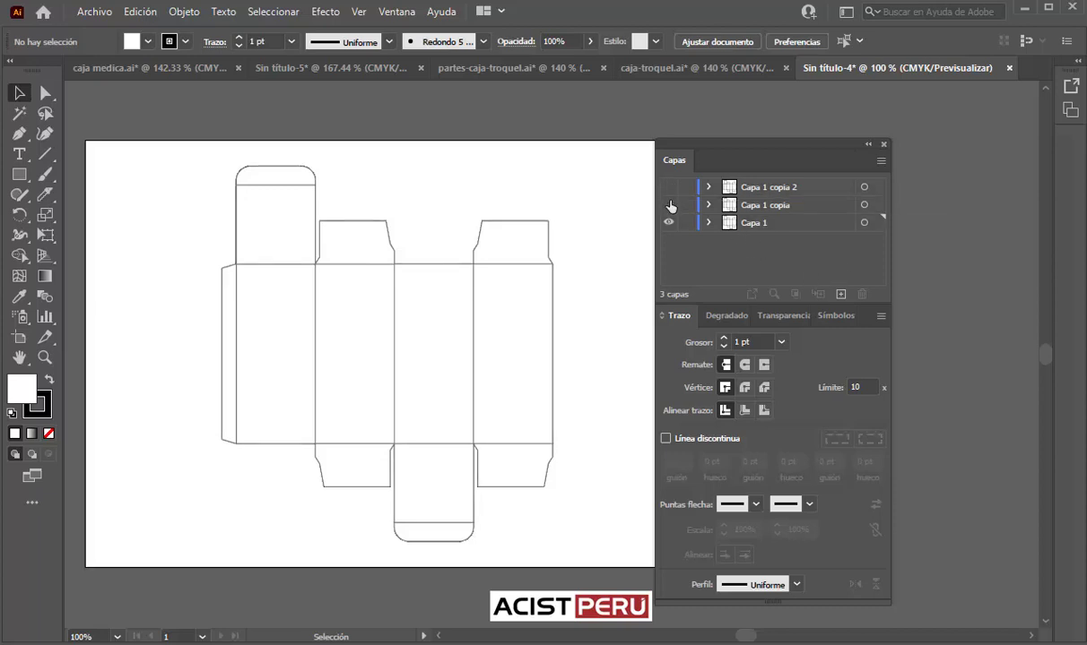
click(754, 224)
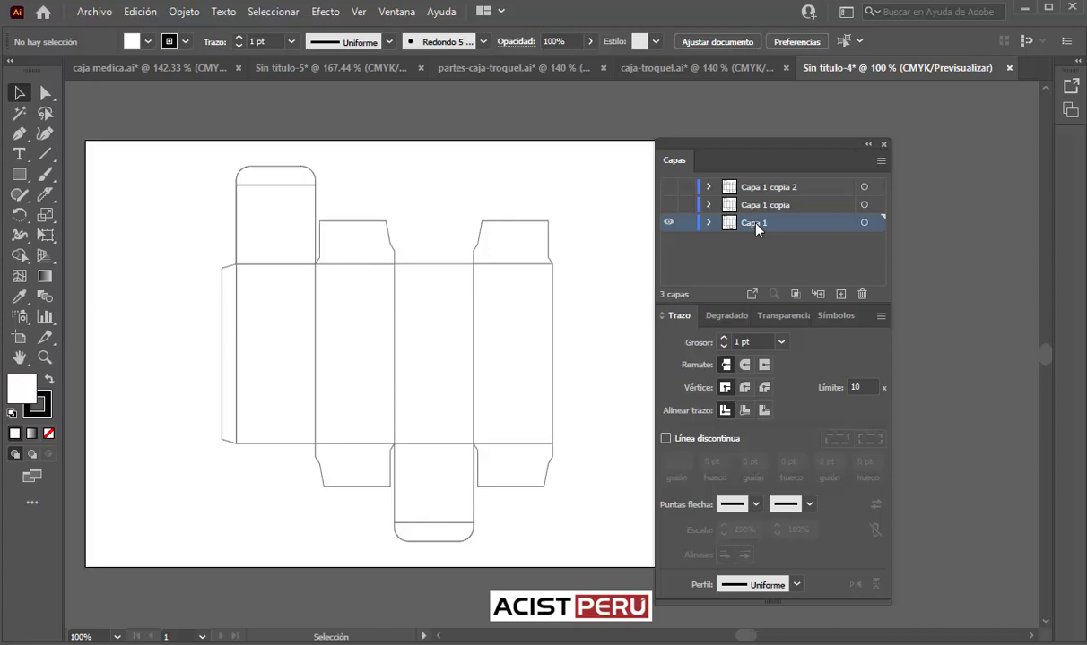
double_click(754, 224)
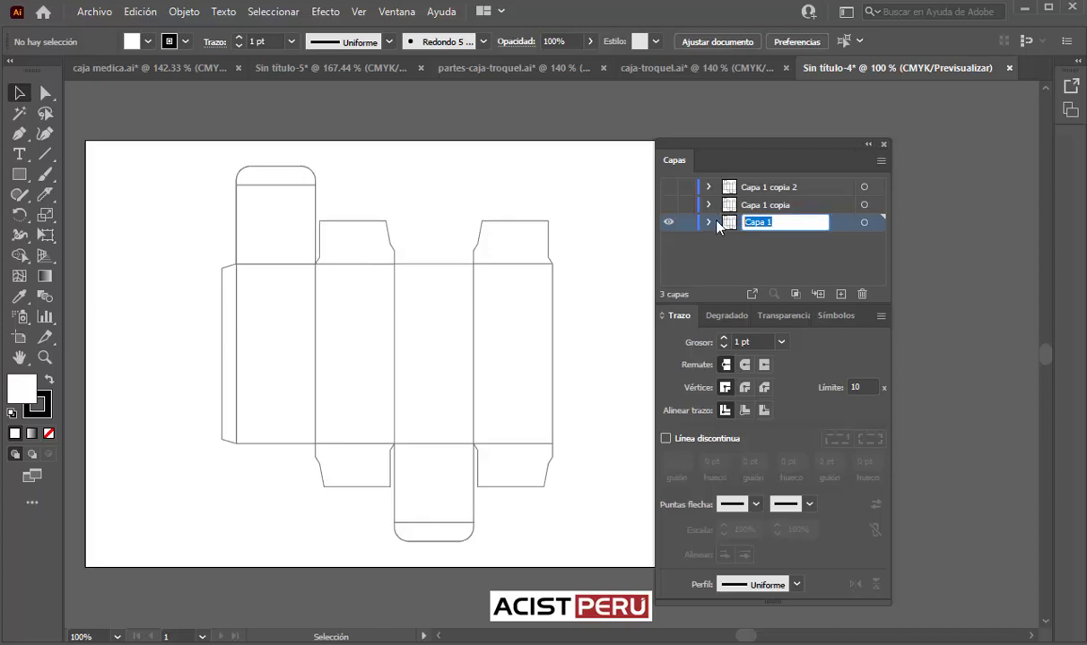
text(plantilla)
text( guias)
key(ctrl+a)
text(PLANTI)
text(LLA GUIAS)
key(Return)
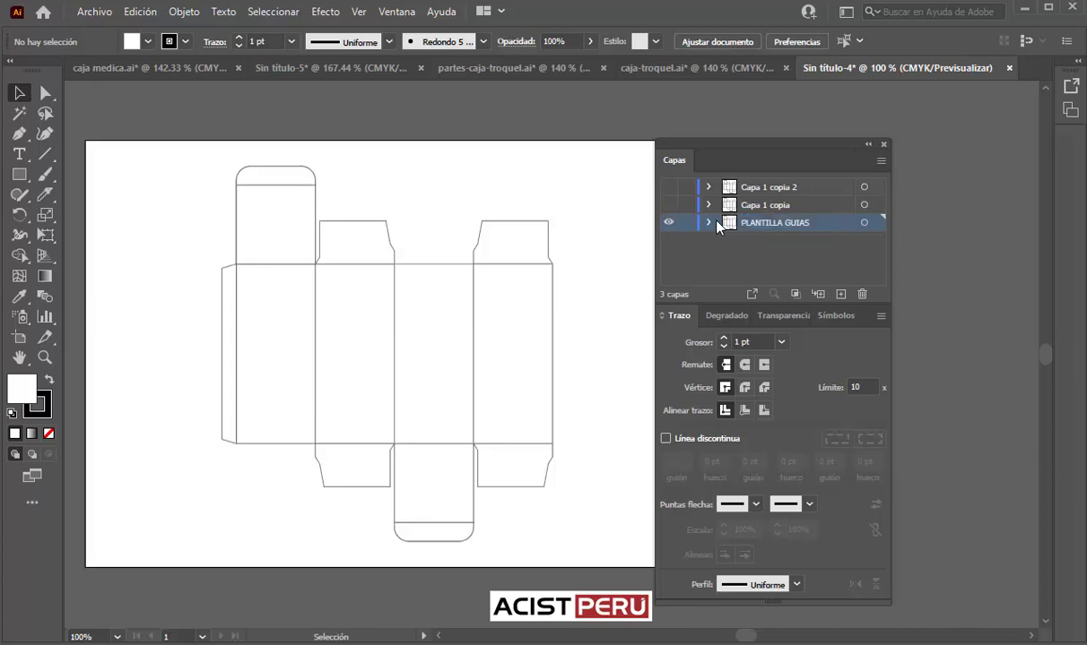
- Rename the copies CAJA DE MEDICAMENTO and TROQUEL
double_click(764, 205)
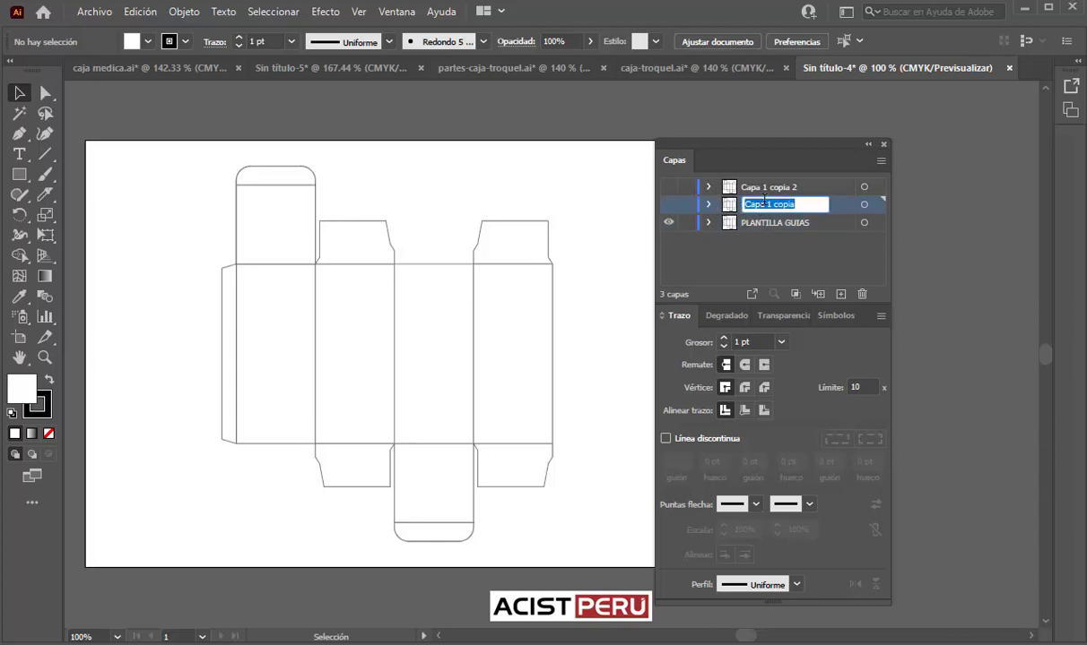
text(CAJ)
text(A DE M)
text(EDICA)
text(MENTO)
key(Return)
double_click(770, 187)
text(T)
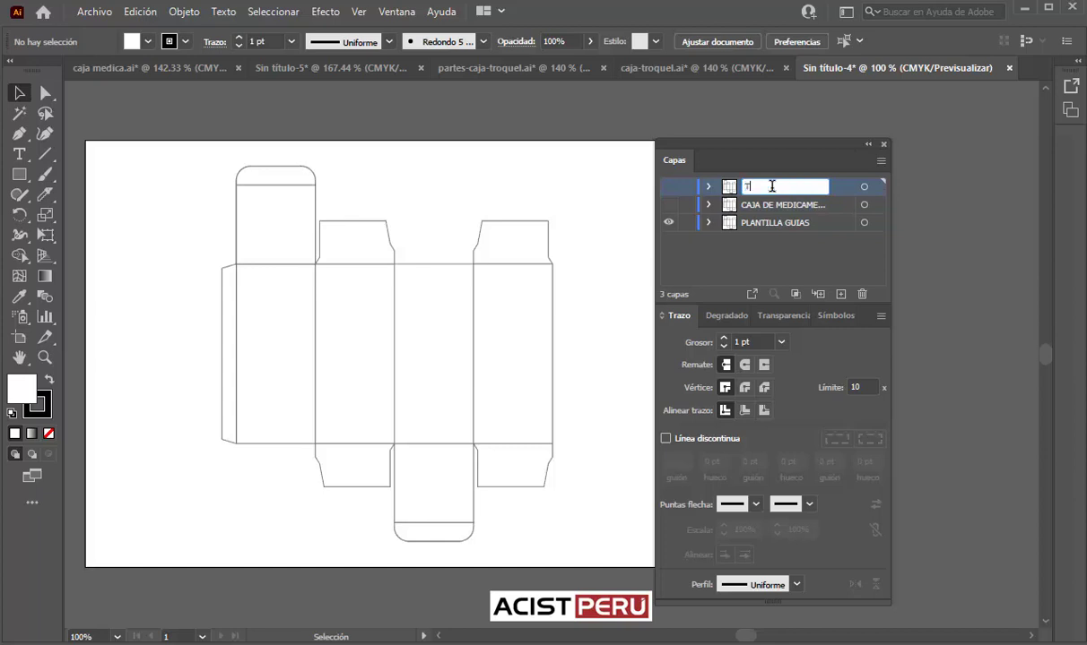
text(ROQUEL)
key(Left)
key(Left)
key(Left)
key(BackSpace)
text(Q)
key(Return)
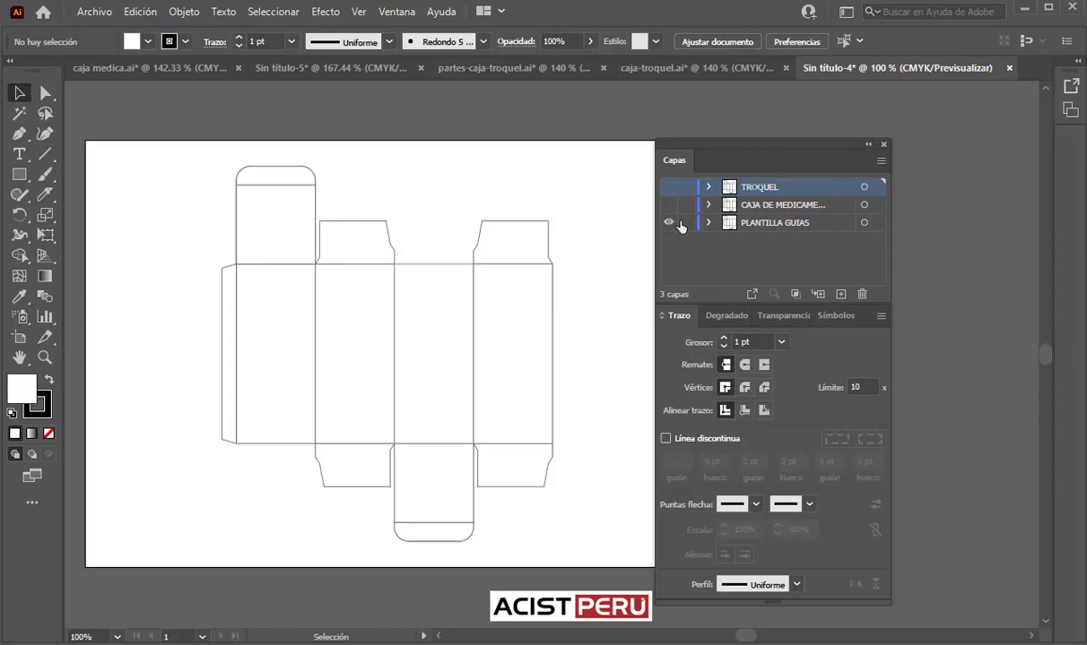
- Select all die-line paths on PLANTILLA GUIAS and convert them with View > Guides > Make Guides
click(778, 224)
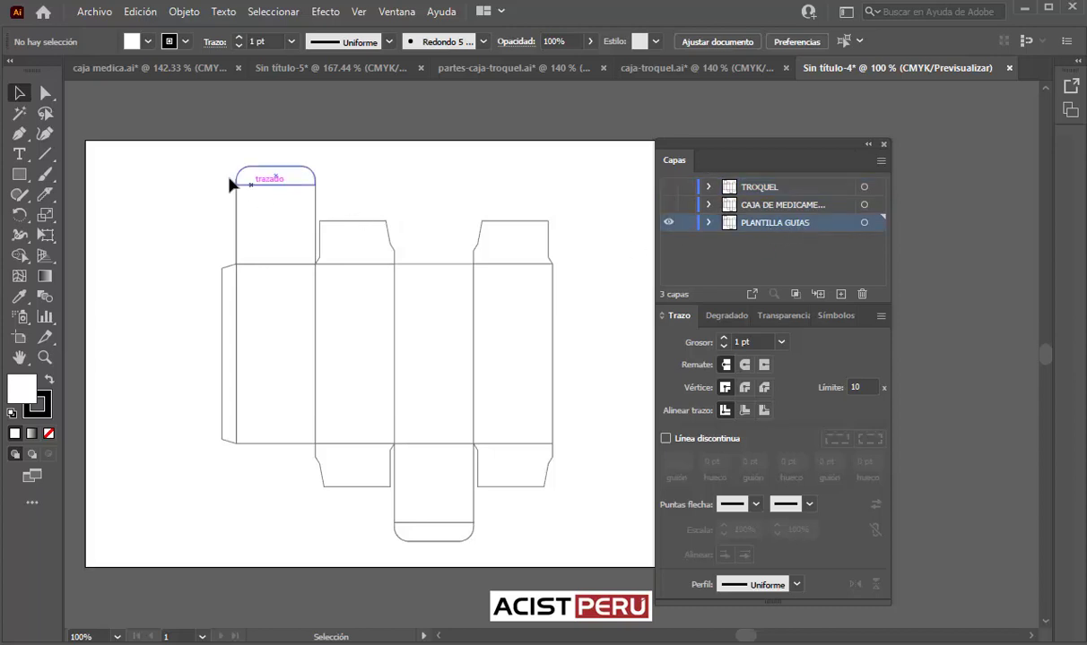
drag(190, 165, 594, 314)
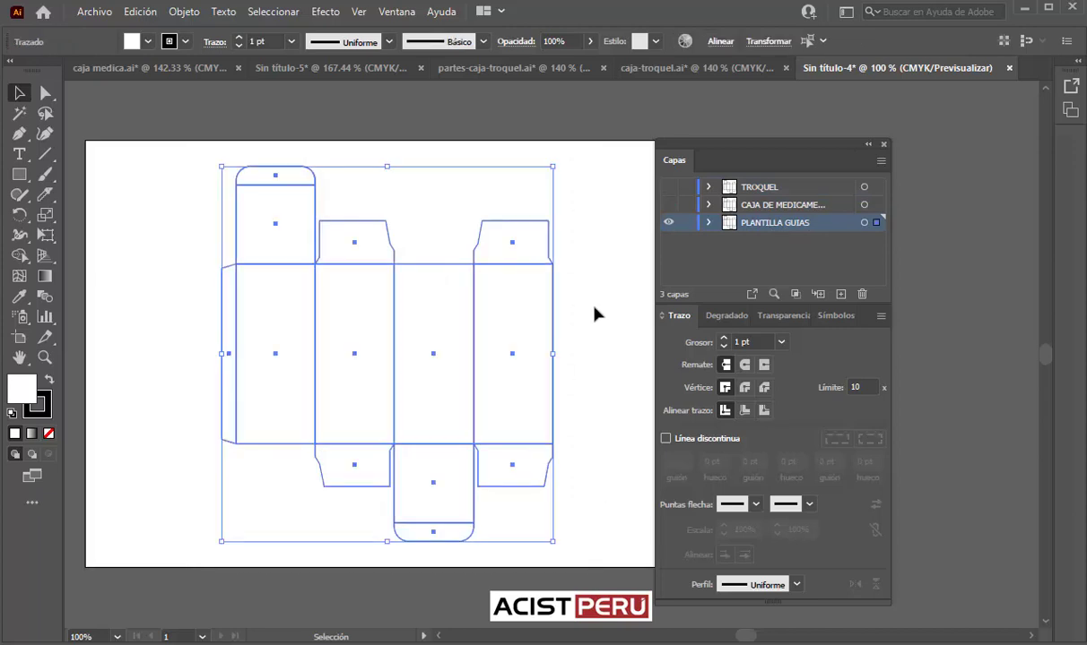
key(ctrl+plus)
drag(509, 306, 368, 350)
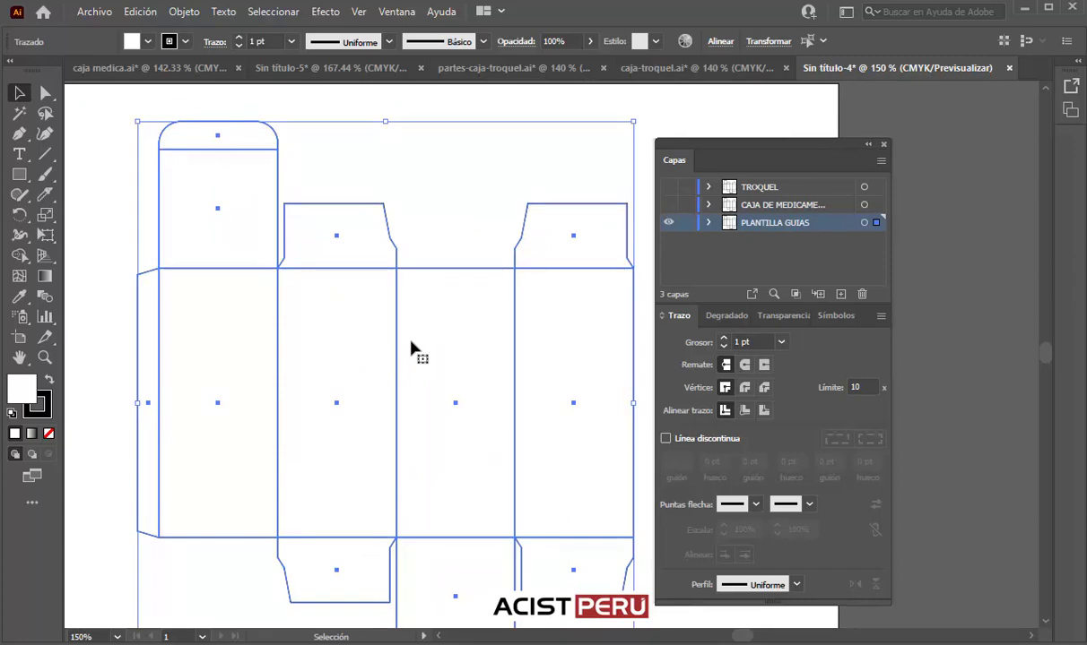
click(357, 12)
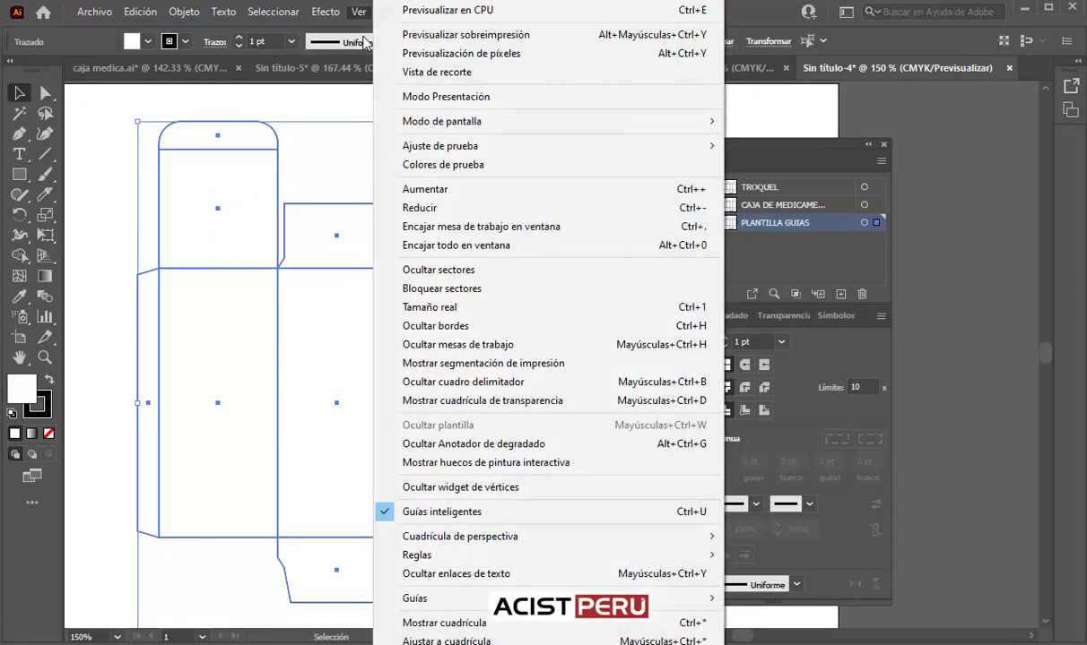
mouse_move(414, 599)
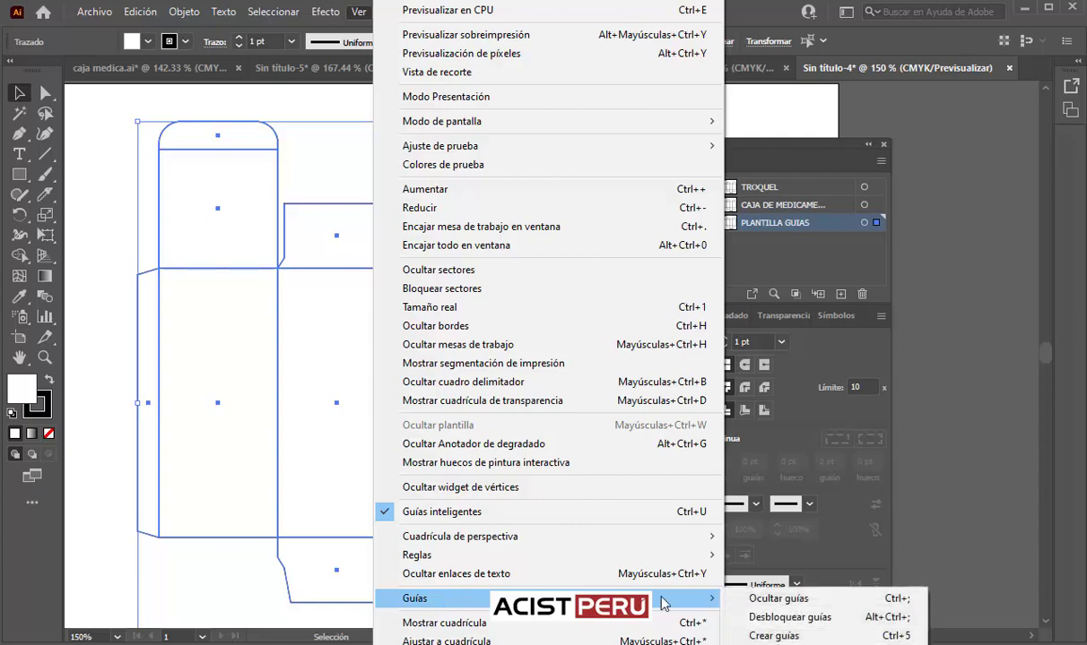
click(775, 636)
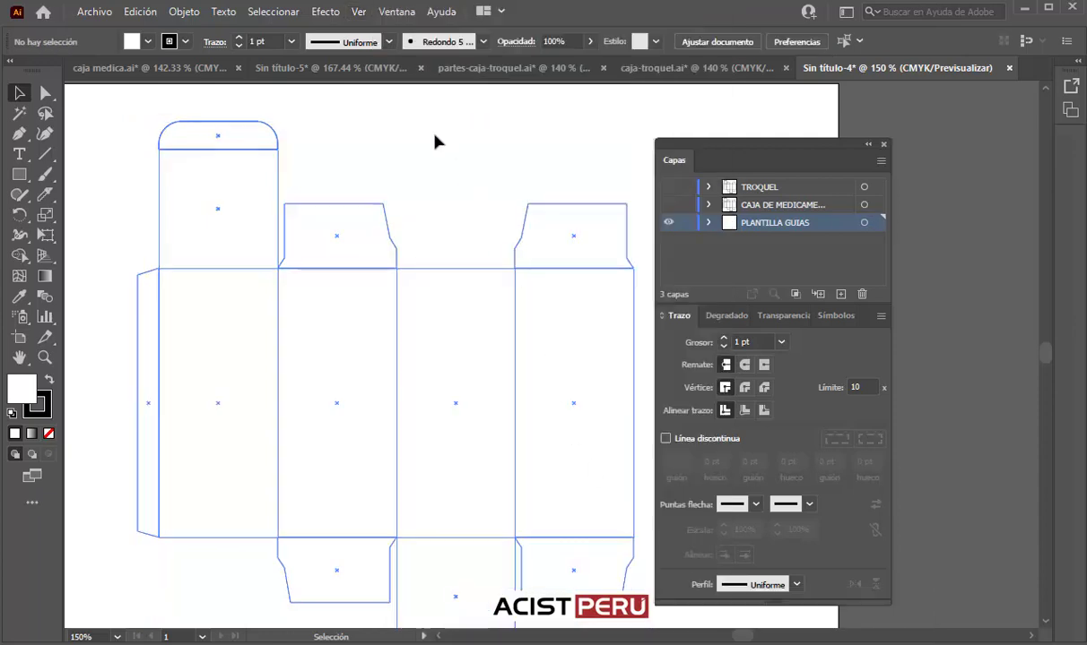
key(ctrl+1)
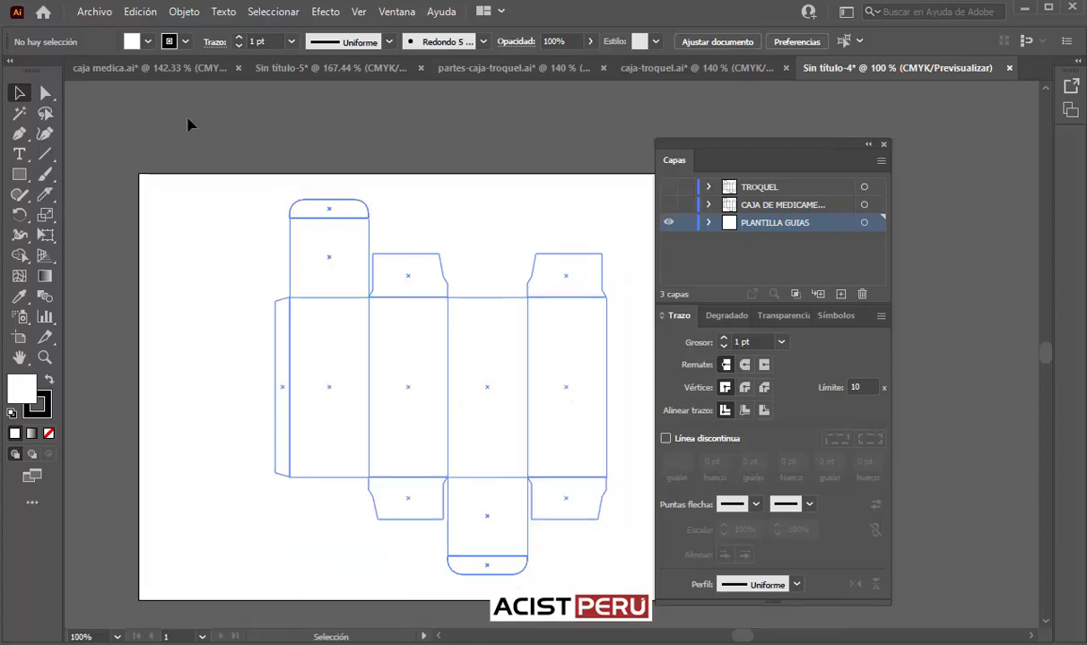
key(ctrl+plus)
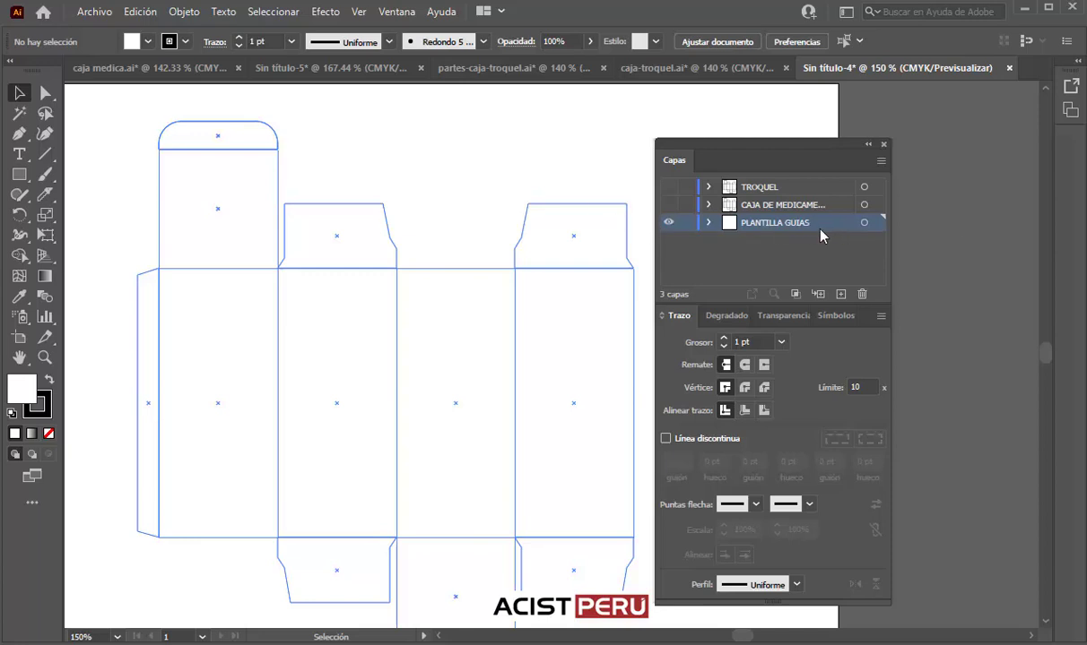
- Toggle layer visibility and outline view until only the TROQUEL layer shows in preview
click(667, 221)
key(ctrl+y)
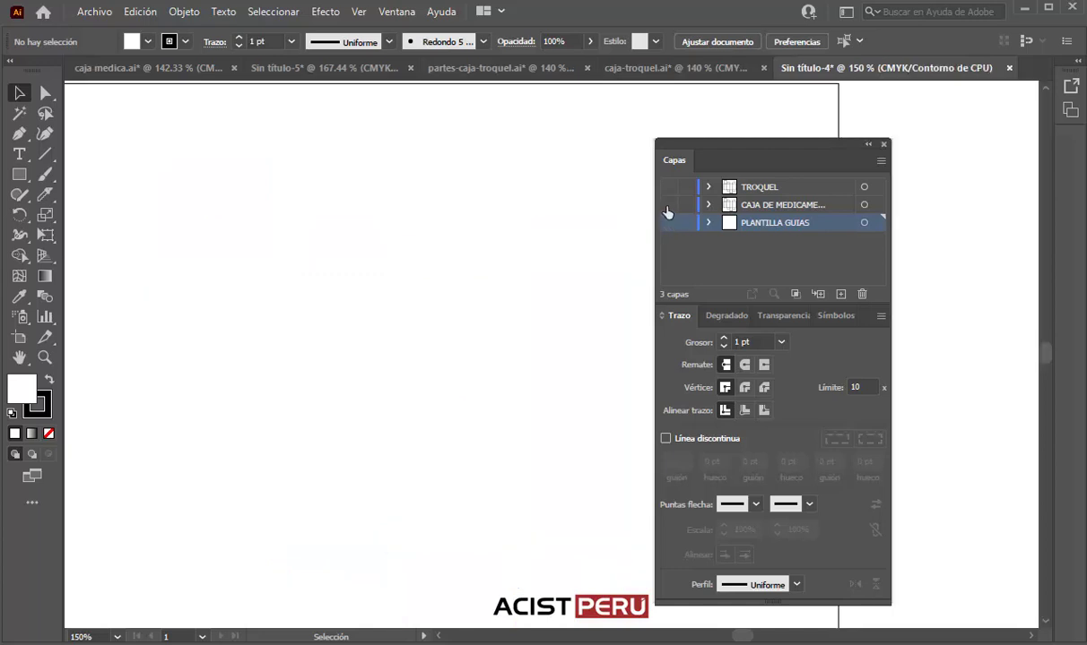
click(667, 208)
key(ctrl+y)
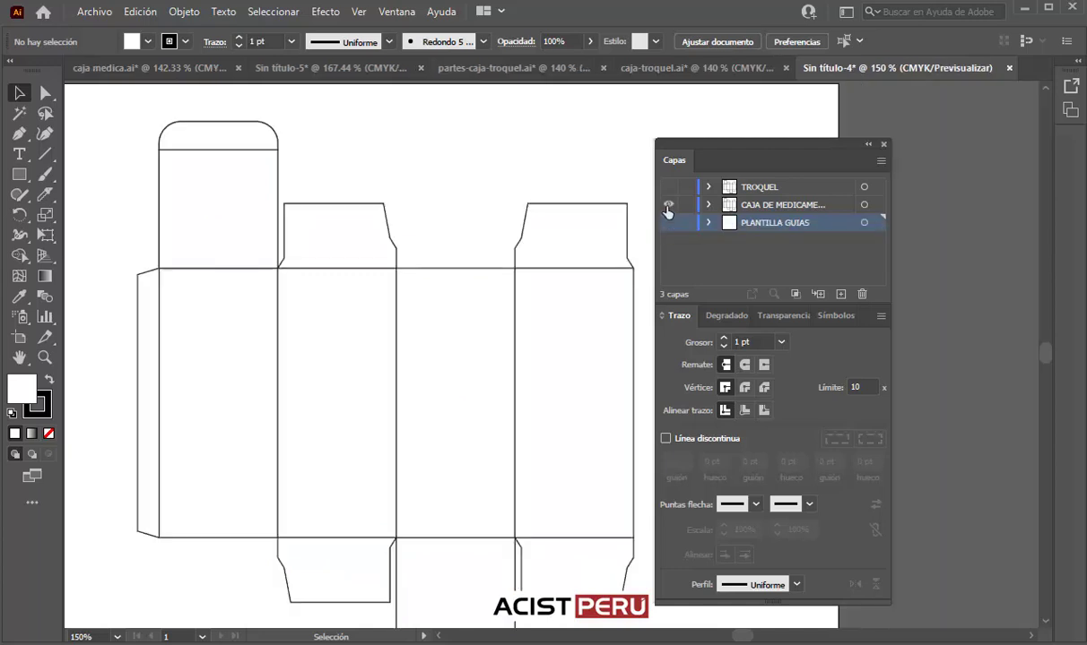
click(169, 169)
mouse_move(112, 113)
mouse_down()
mouse_move(622, 587)
mouse_move(607, 575)
mouse_up()
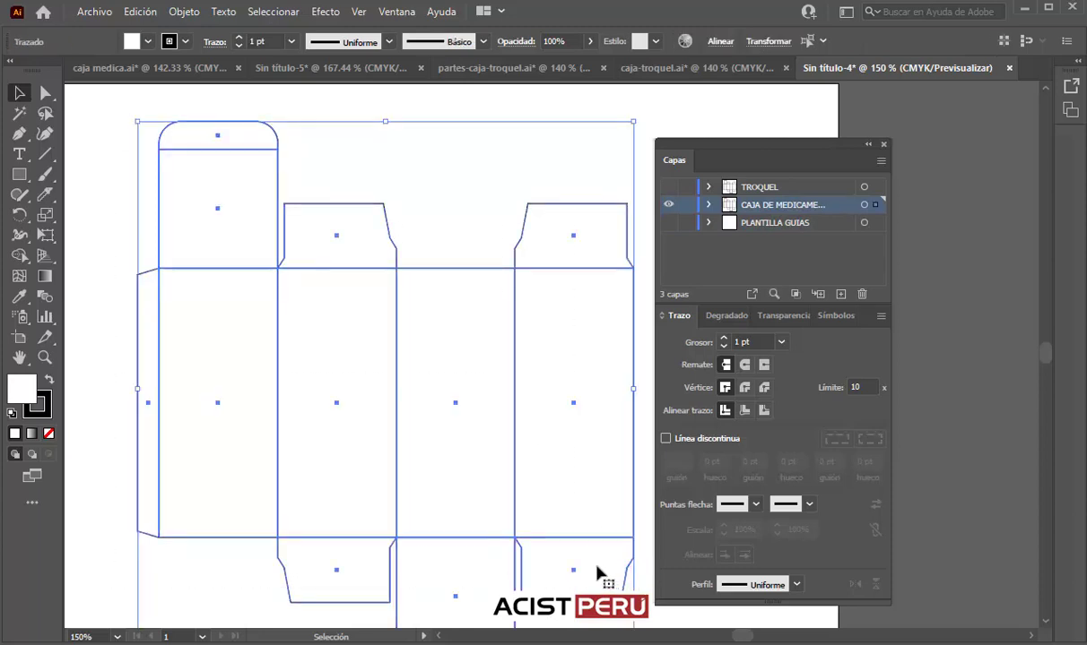
click(665, 205)
click(666, 186)
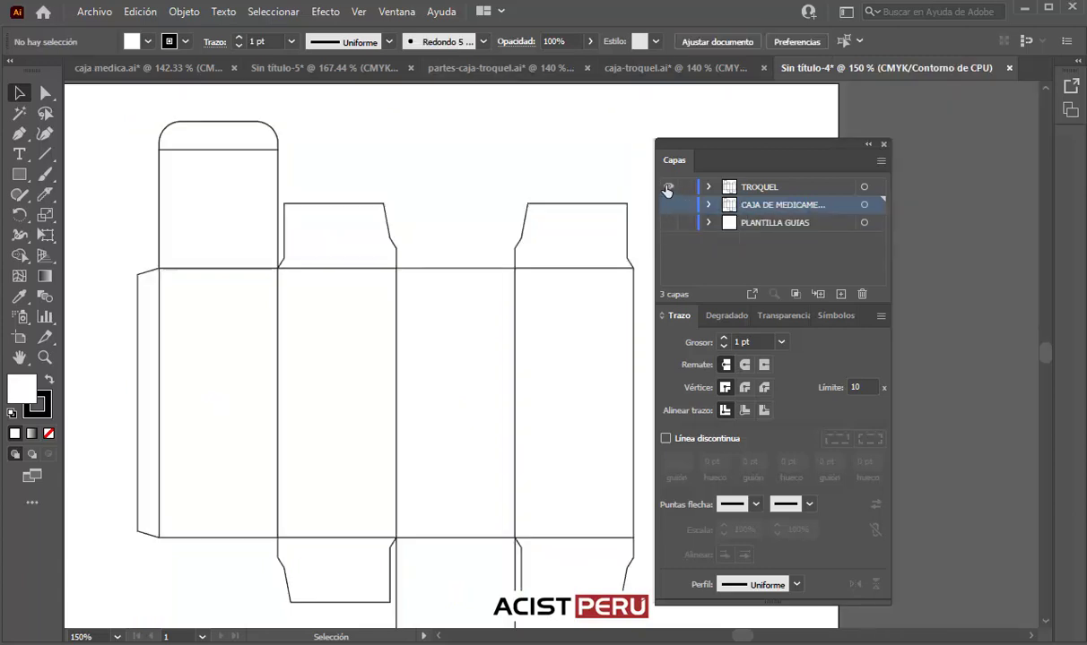
key(ctrl+y)
- Make TROQUEL active and lock the PLANTILLA GUIAS and CAJA DE MEDICAMENTO layers
click(791, 188)
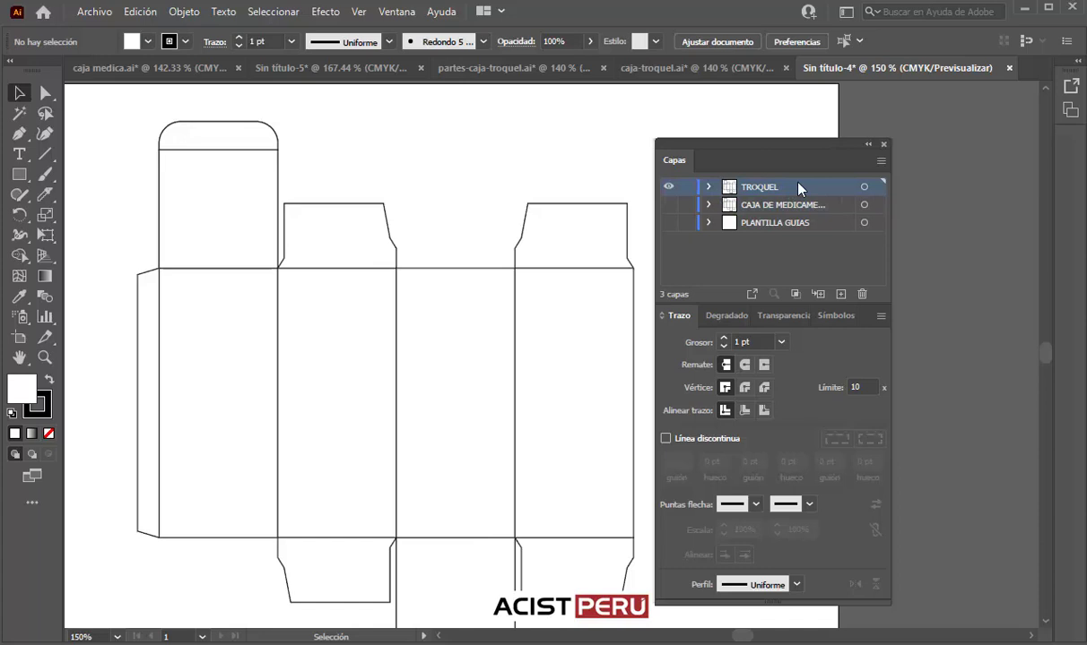
click(687, 223)
click(687, 205)
- In caja-troquel.ai, show only the TROQUEL die lines in Preview mode
click(652, 70)
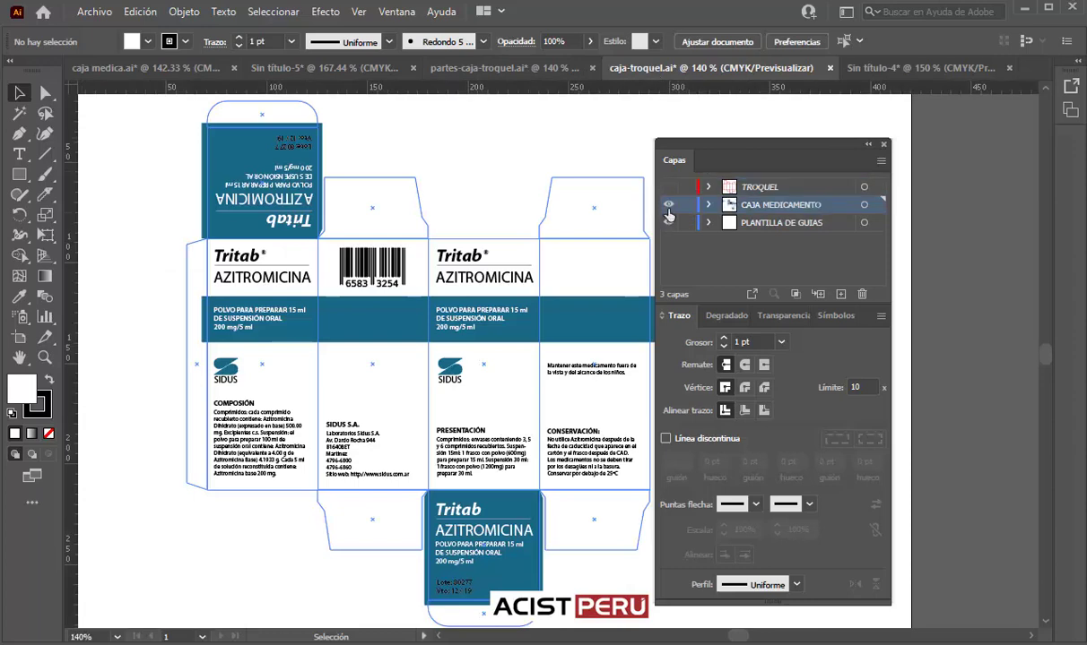
click(668, 206)
click(668, 223)
click(668, 188)
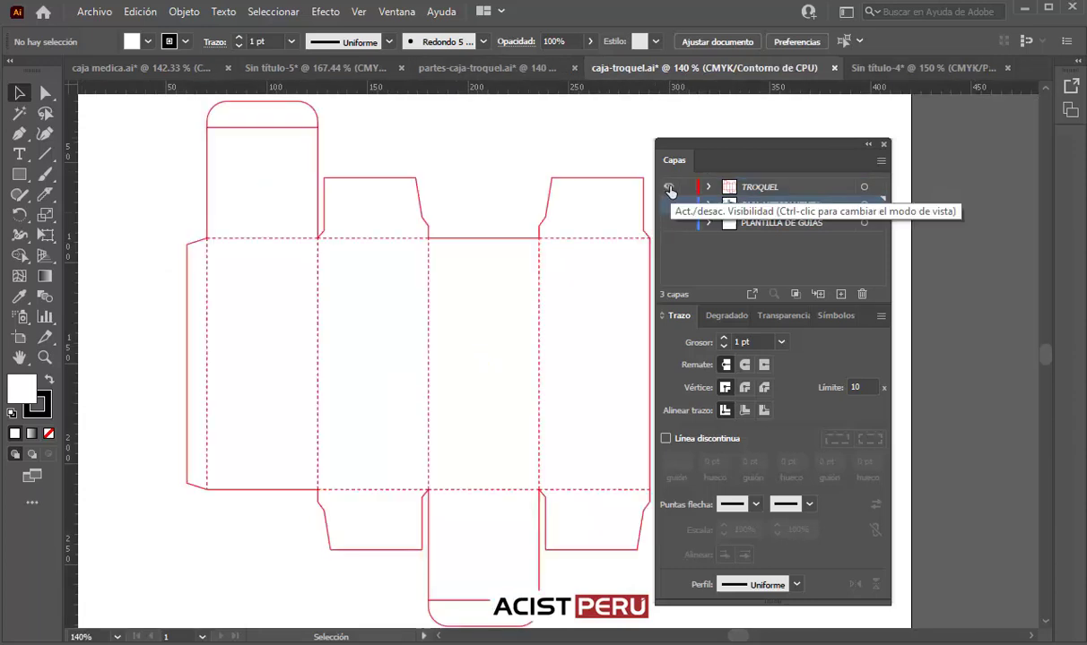
key(ctrl+y)
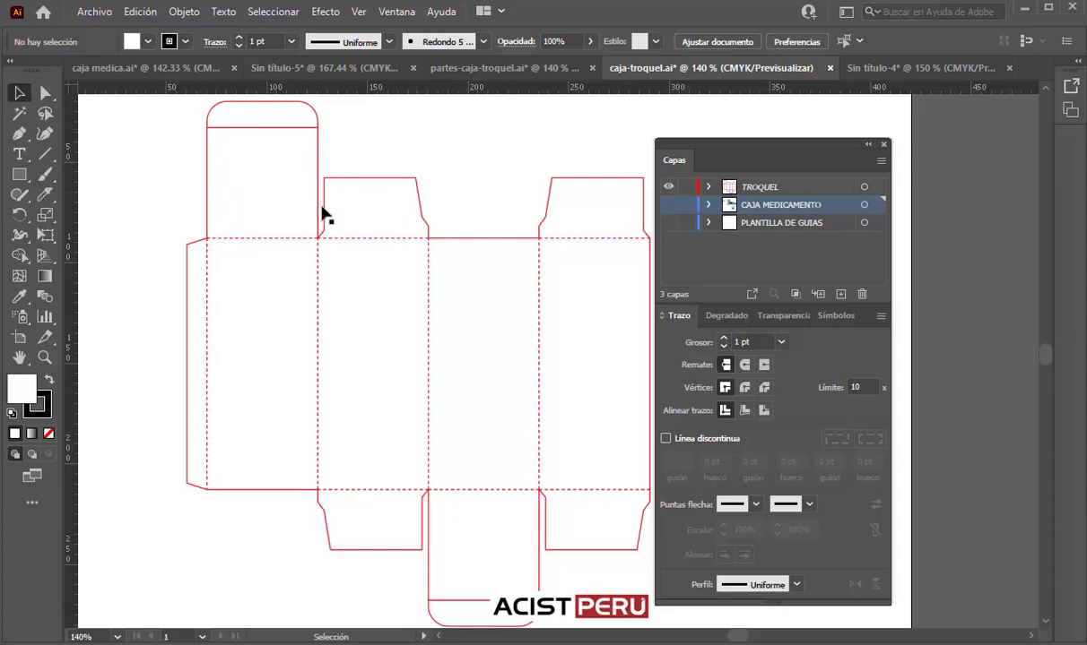
- Inspect the dashed fold line and flap segment, then switch to Sin título-5
click(242, 239)
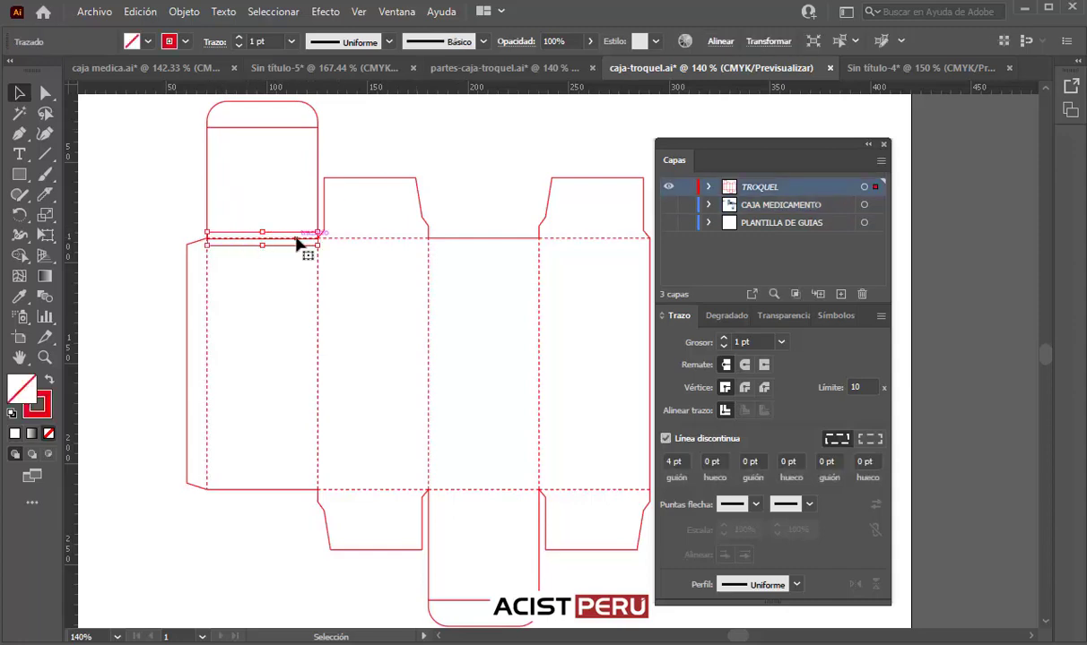
click(465, 155)
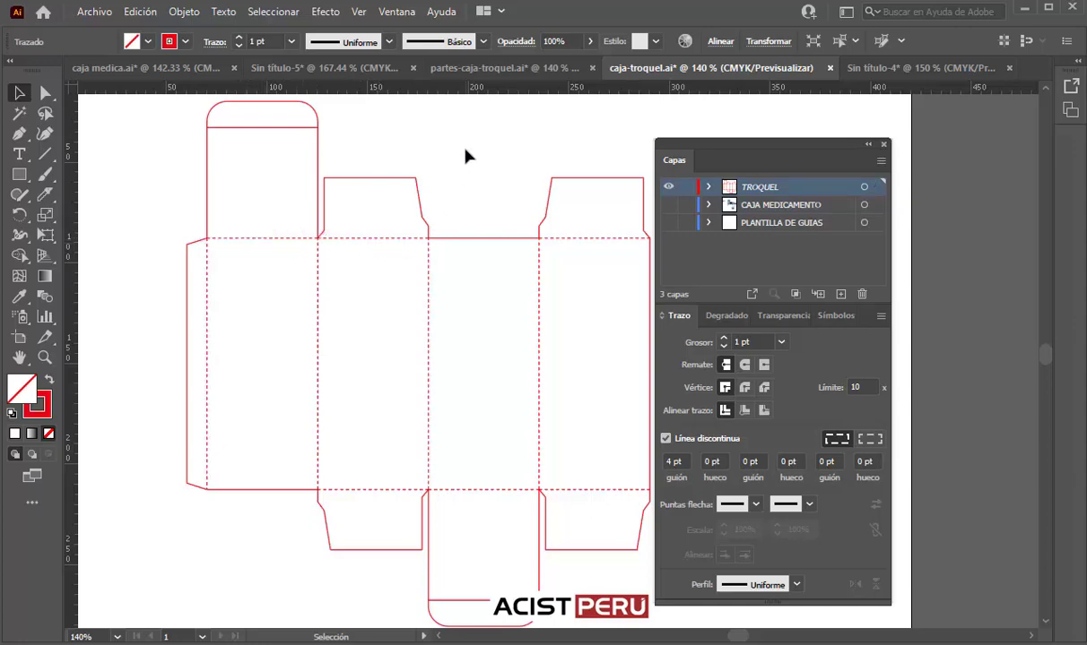
drag(467, 223, 390, 229)
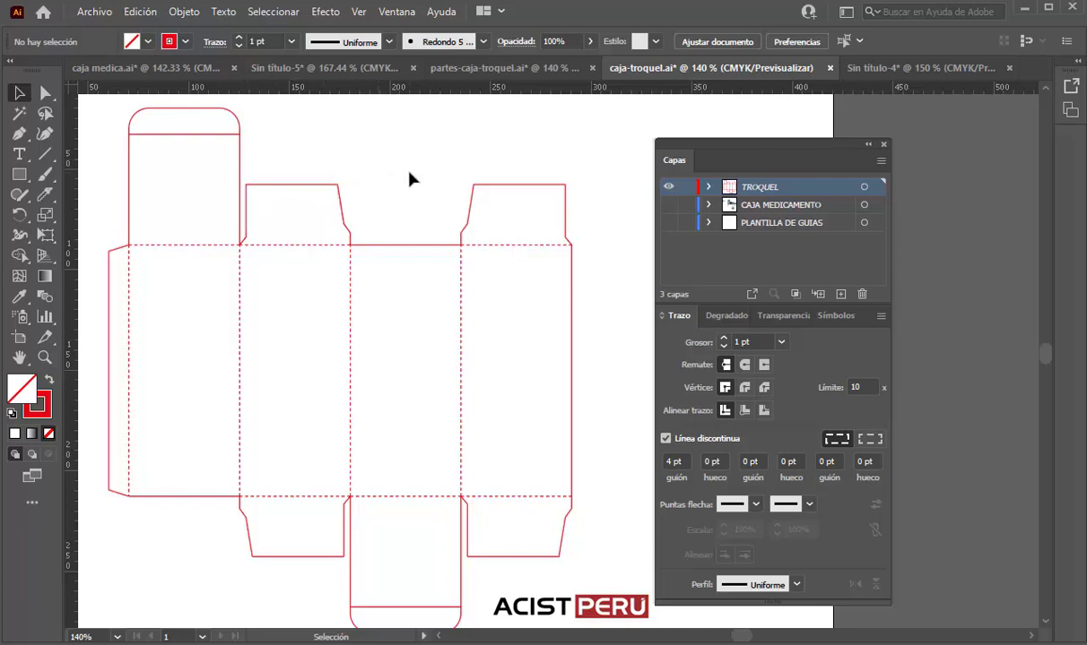
click(291, 242)
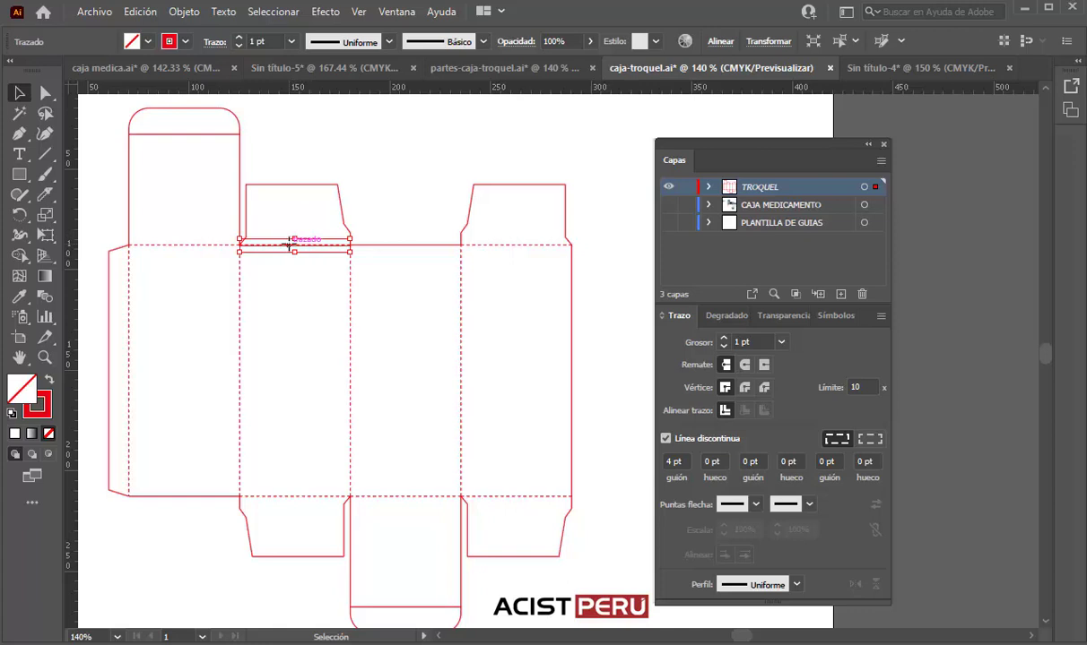
click(397, 164)
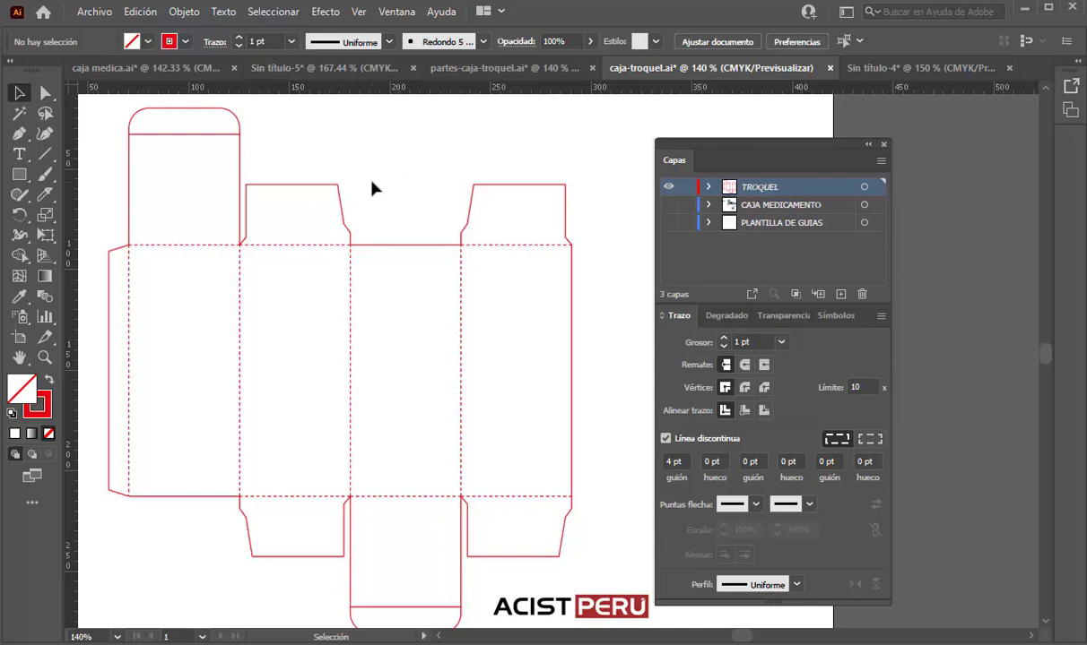
click(328, 67)
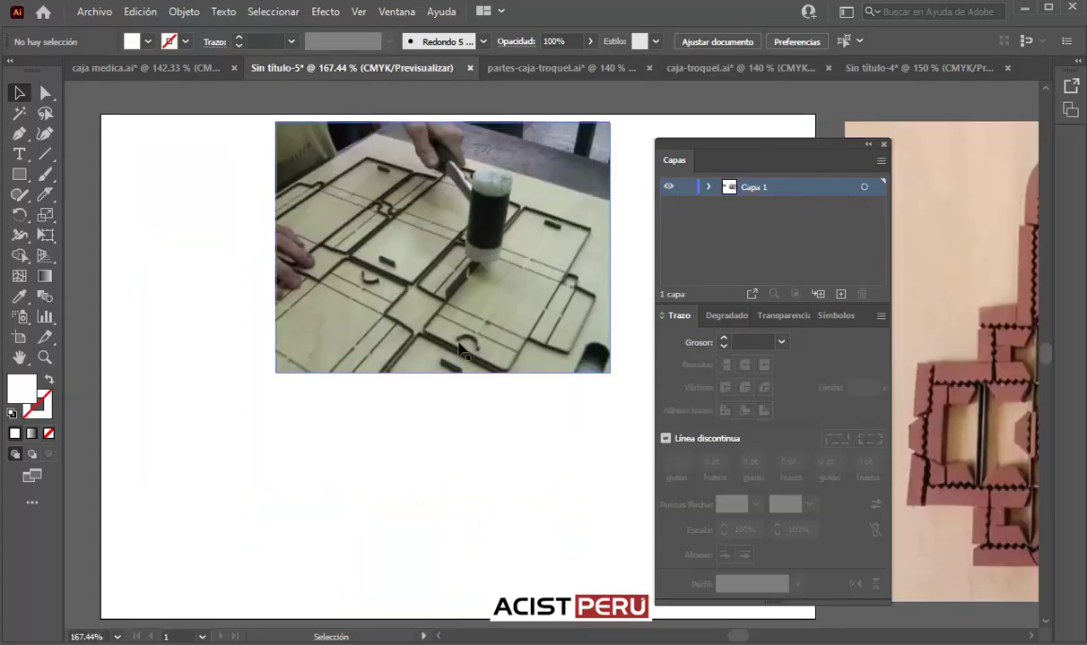
- Pan across the wooden die-cut reference photos, then switch to Sin título-4
drag(490, 339, 213, 345)
drag(437, 327, 189, 327)
drag(469, 323, 320, 323)
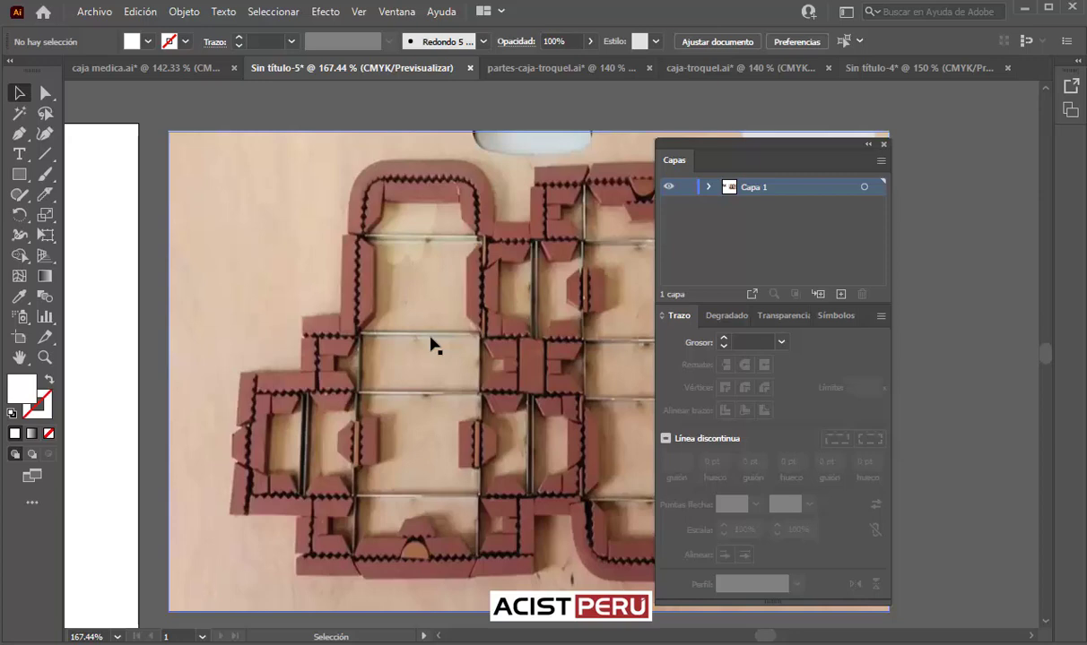
click(792, 67)
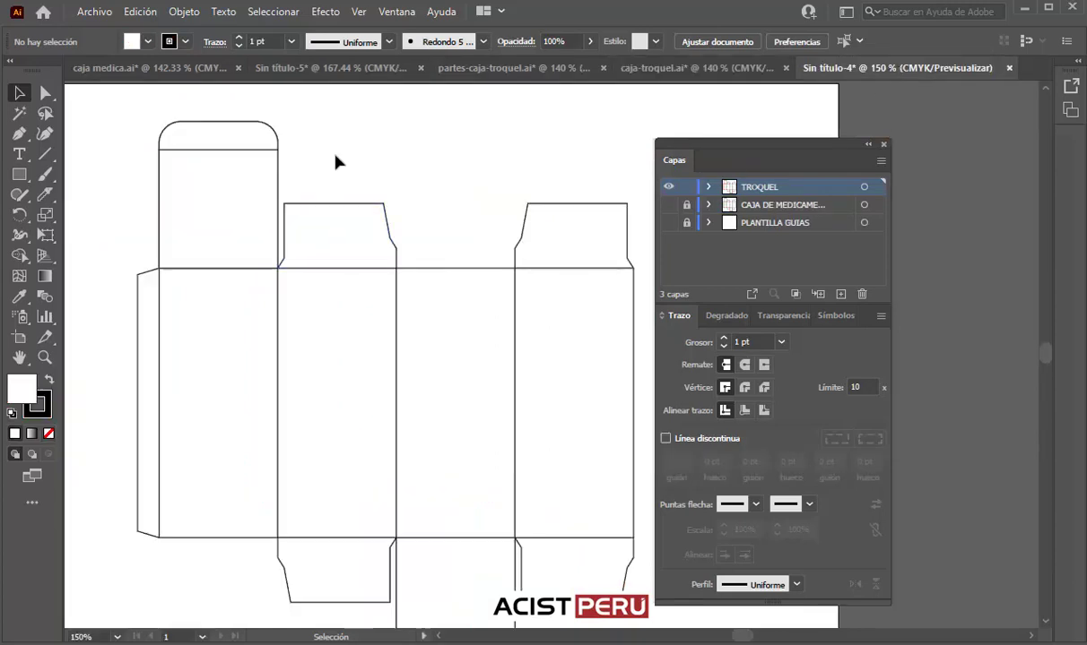
- Fit the Sin título-4 template in view and marquee-select the entire black die-line
drag(368, 252, 342, 234)
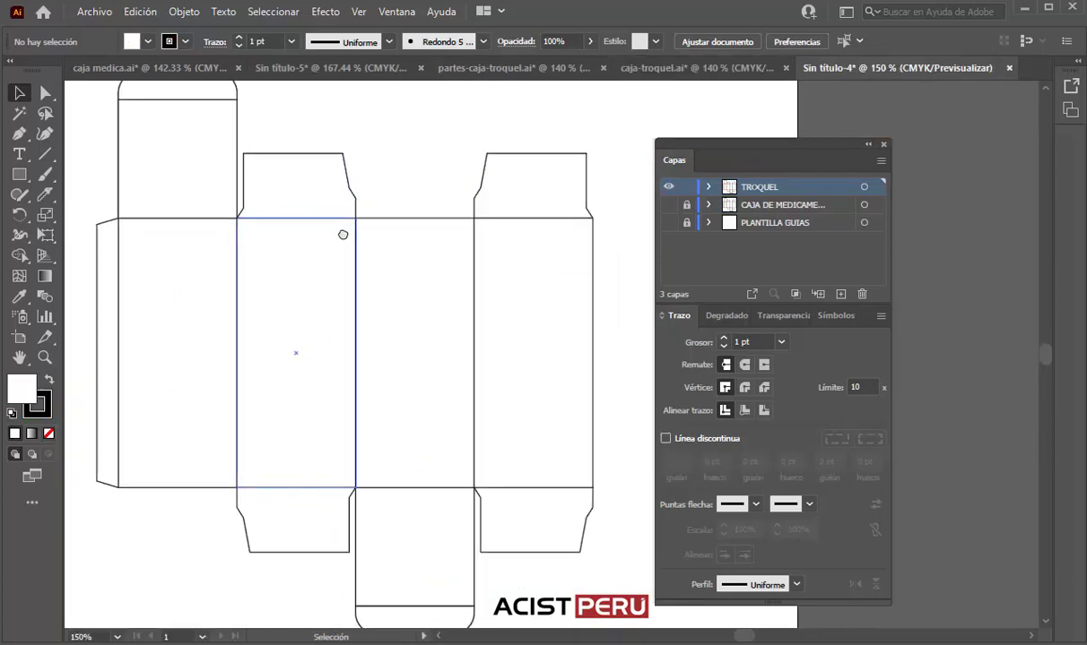
key(ctrl+minus)
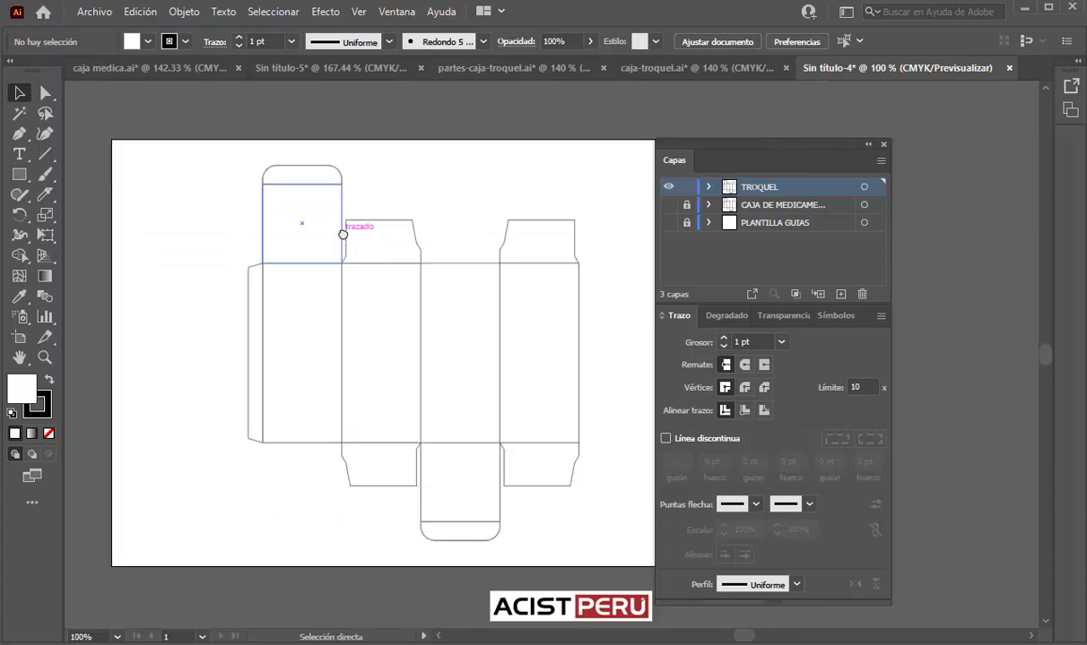
key(ctrl+plus)
scroll(340, 256, right, 1)
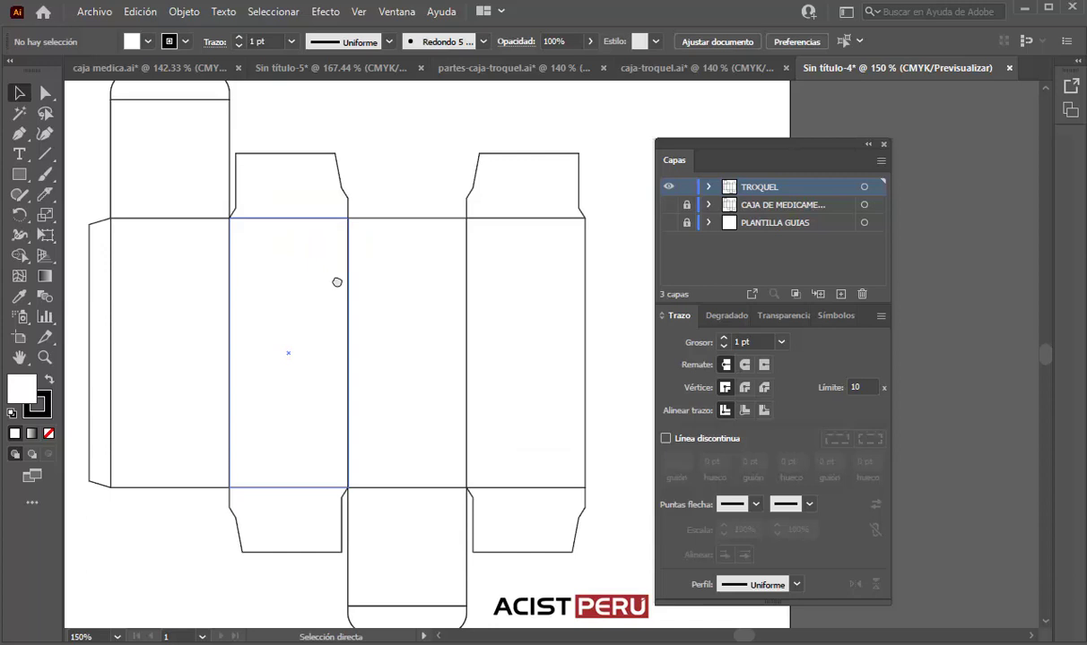
key(ctrl+minus)
scroll(306, 286, up, 2)
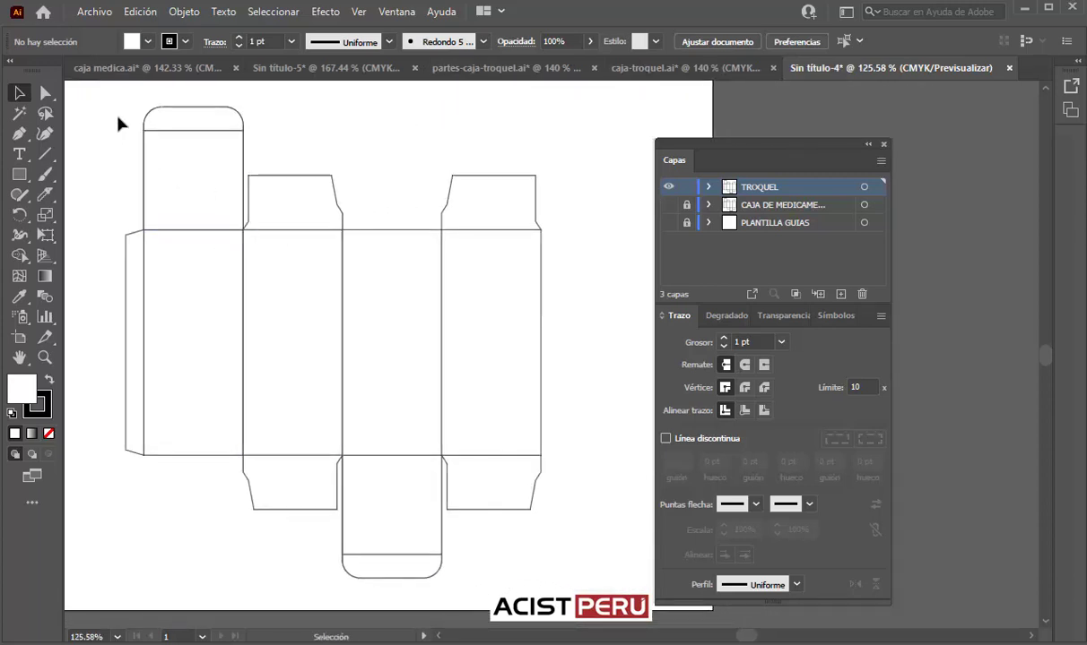
drag(118, 118, 581, 599)
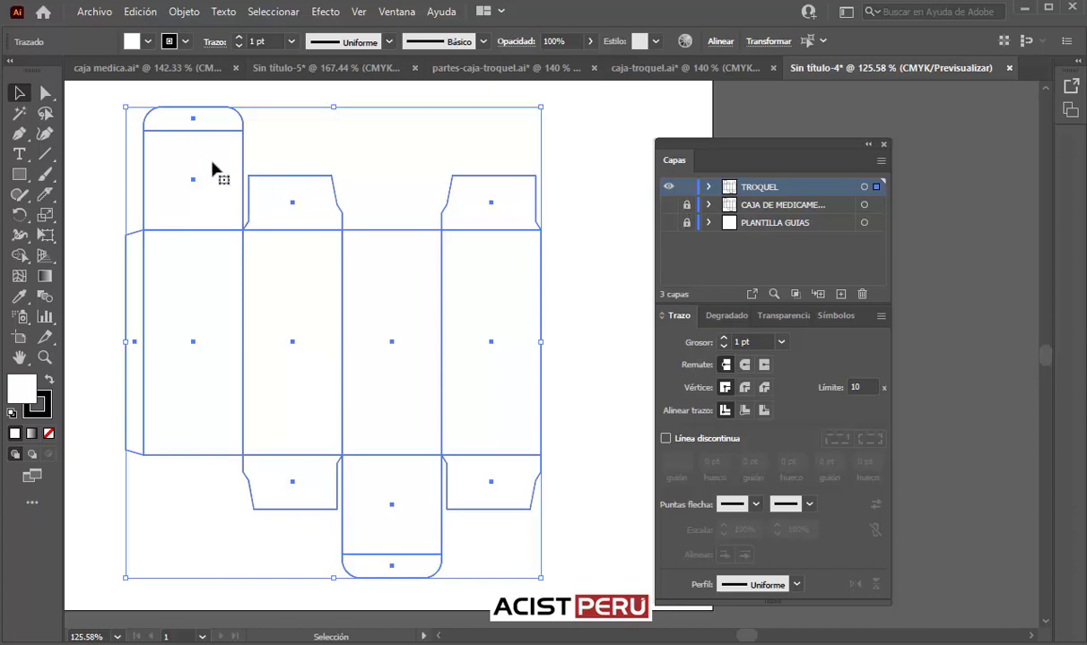
- Select all the die-line artwork and apply Pathfinder Outline to split it into segments
click(107, 107)
key(ctrl+a)
click(396, 11)
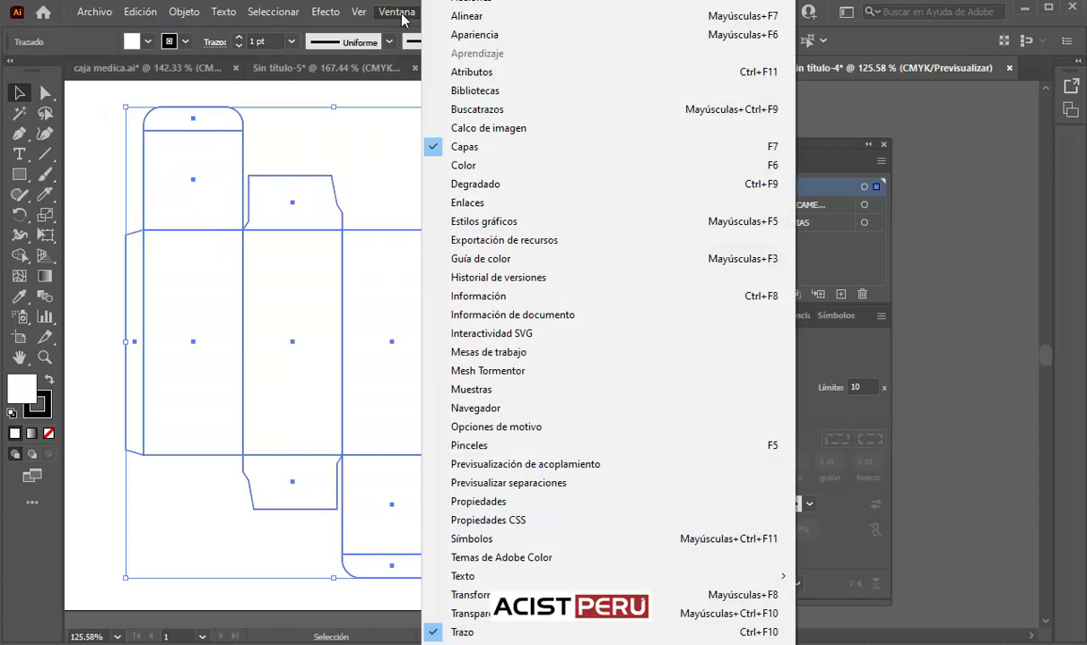
click(457, 110)
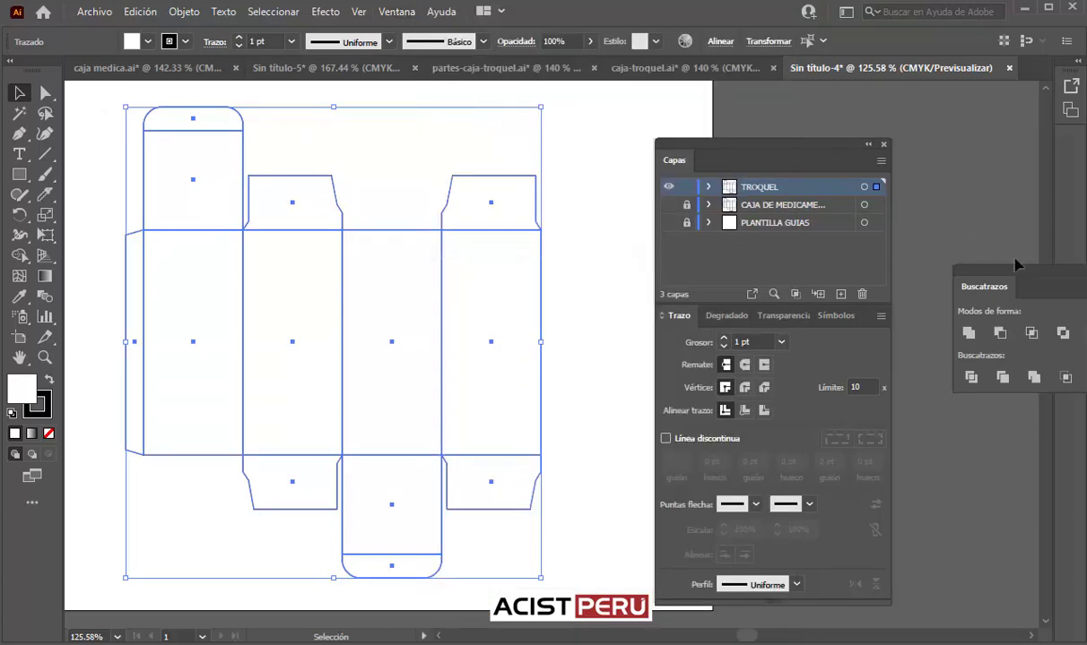
drag(1015, 269, 571, 239)
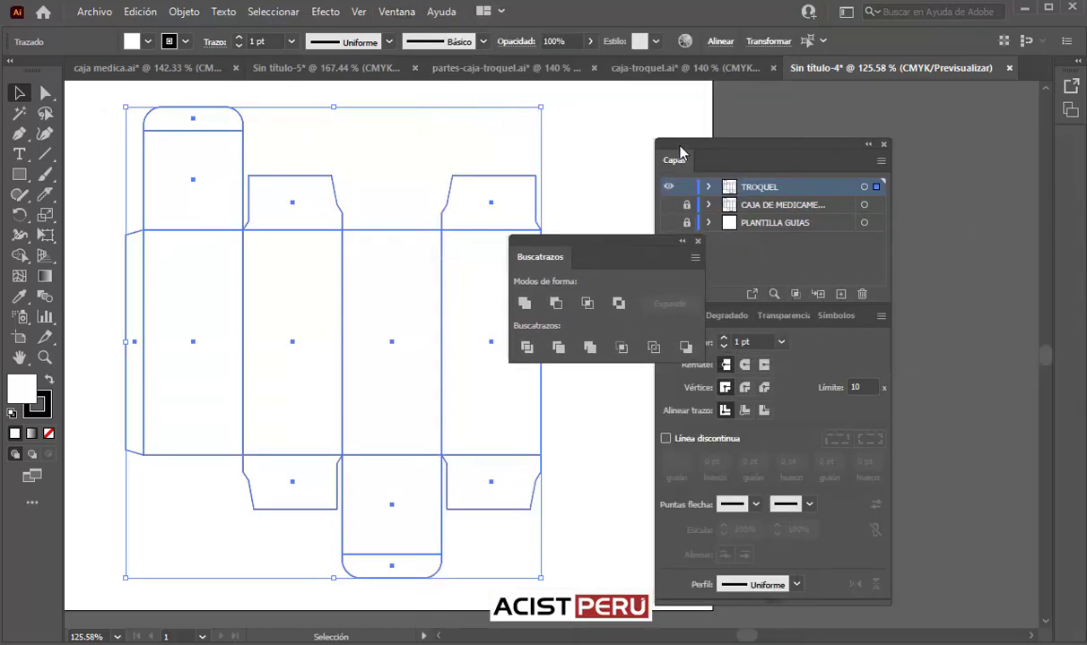
drag(679, 154, 801, 108)
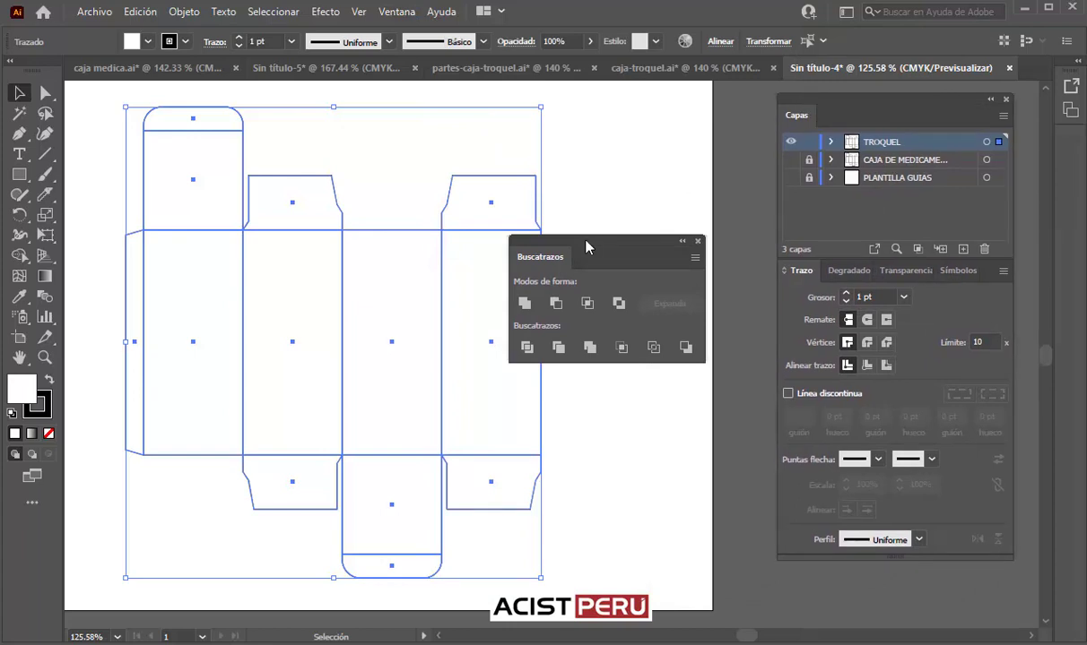
drag(587, 247, 665, 217)
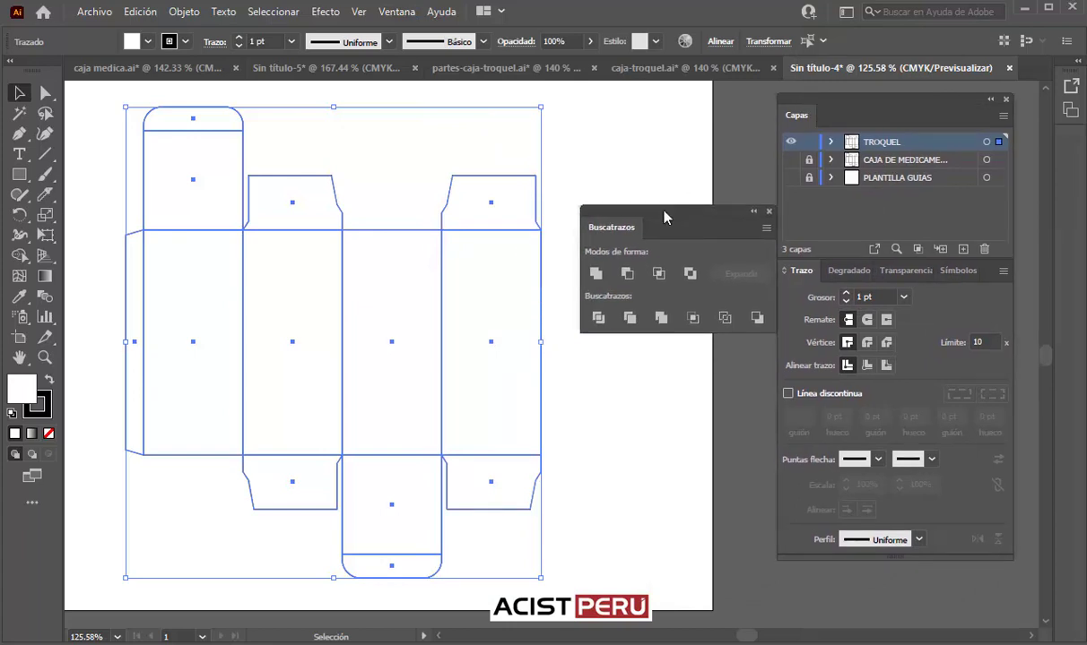
drag(665, 217, 665, 205)
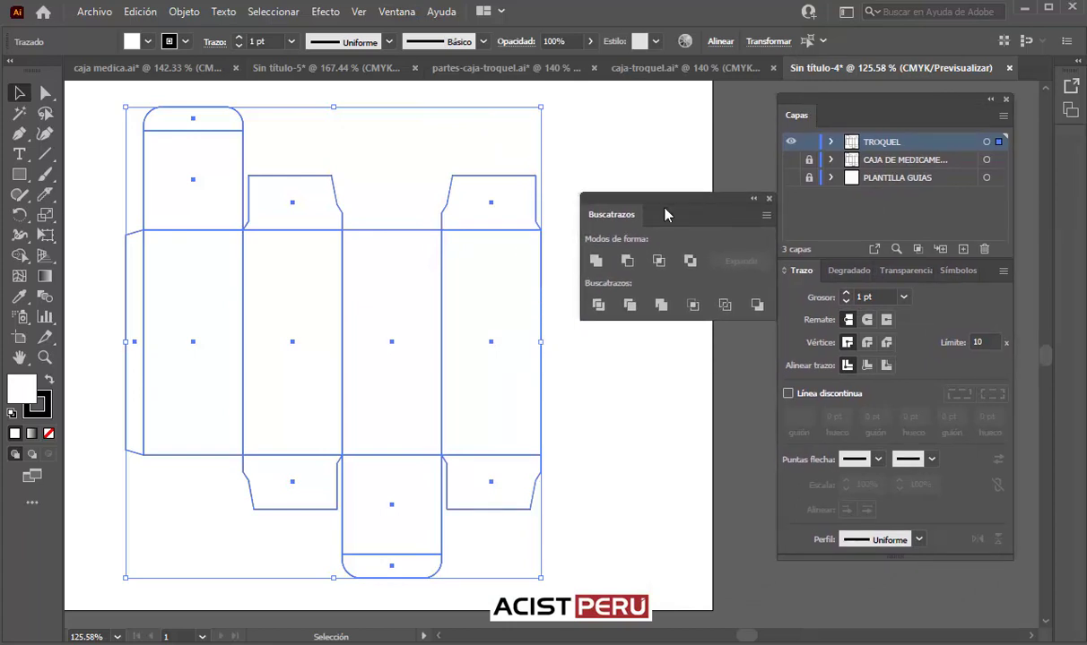
click(724, 305)
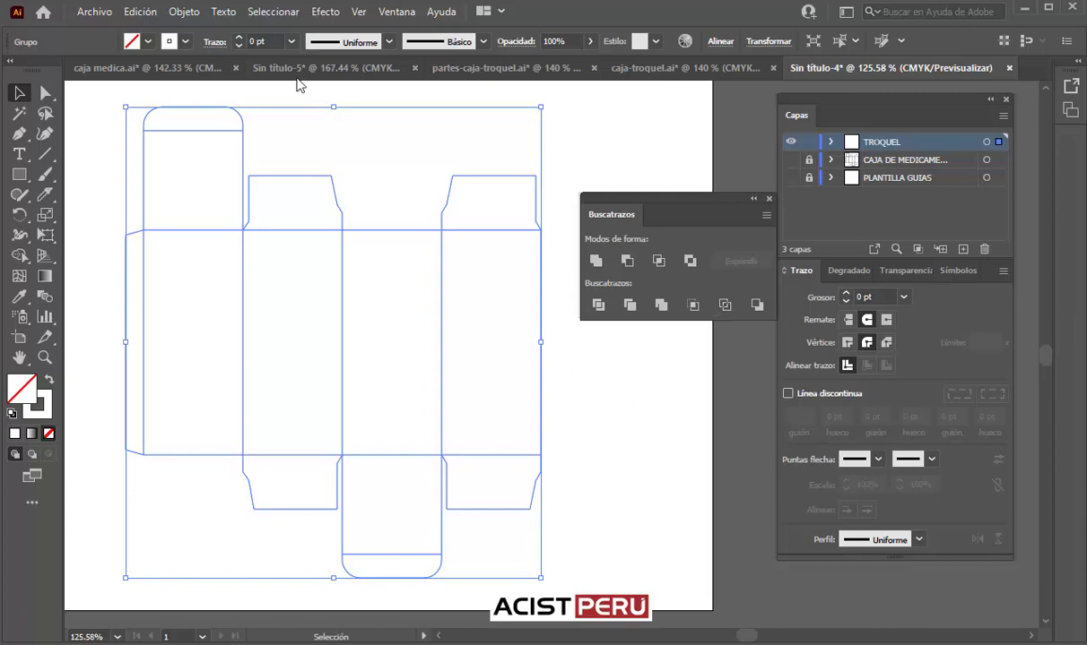
click(182, 13)
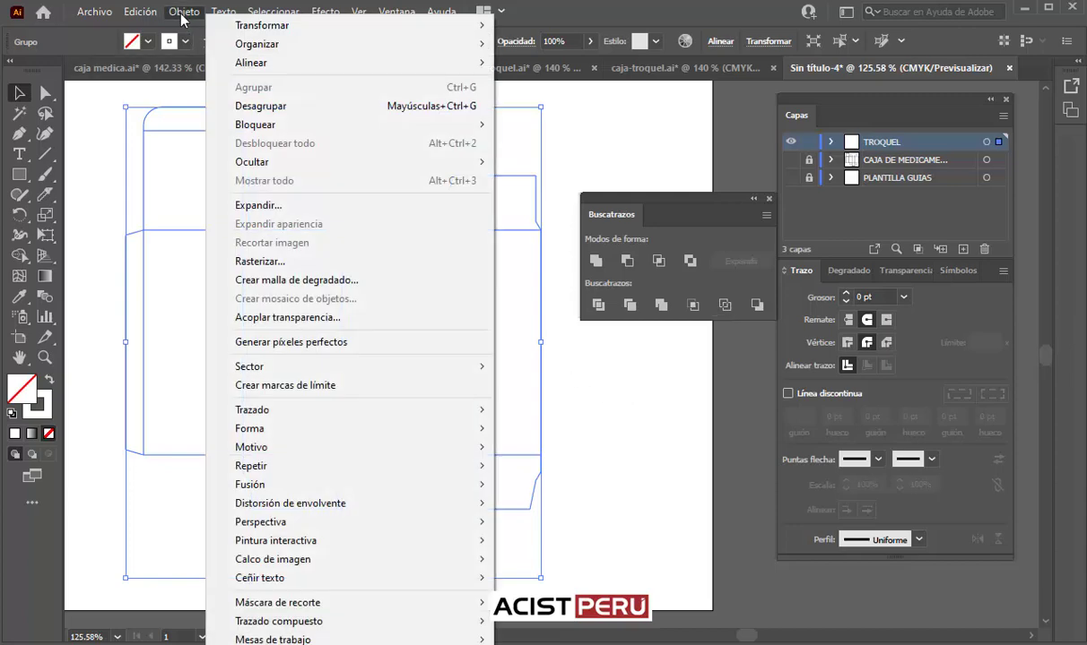
- Ungroup the outlined die-line segments and stroke them red (C0 M100 Y100 K0) at 1 pt weight
click(256, 106)
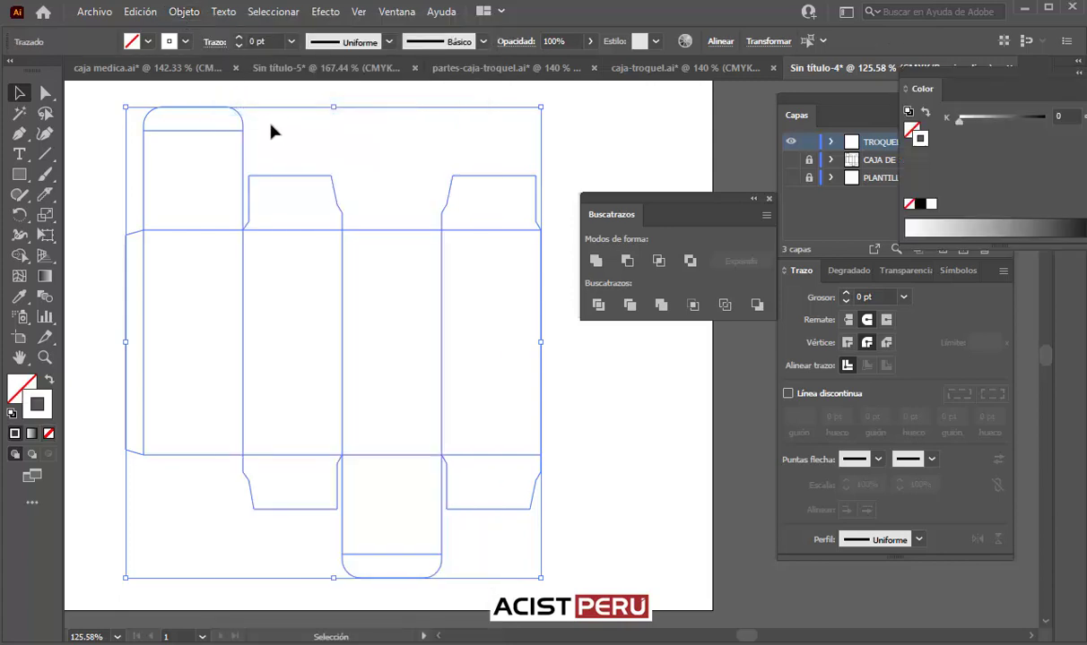
click(184, 42)
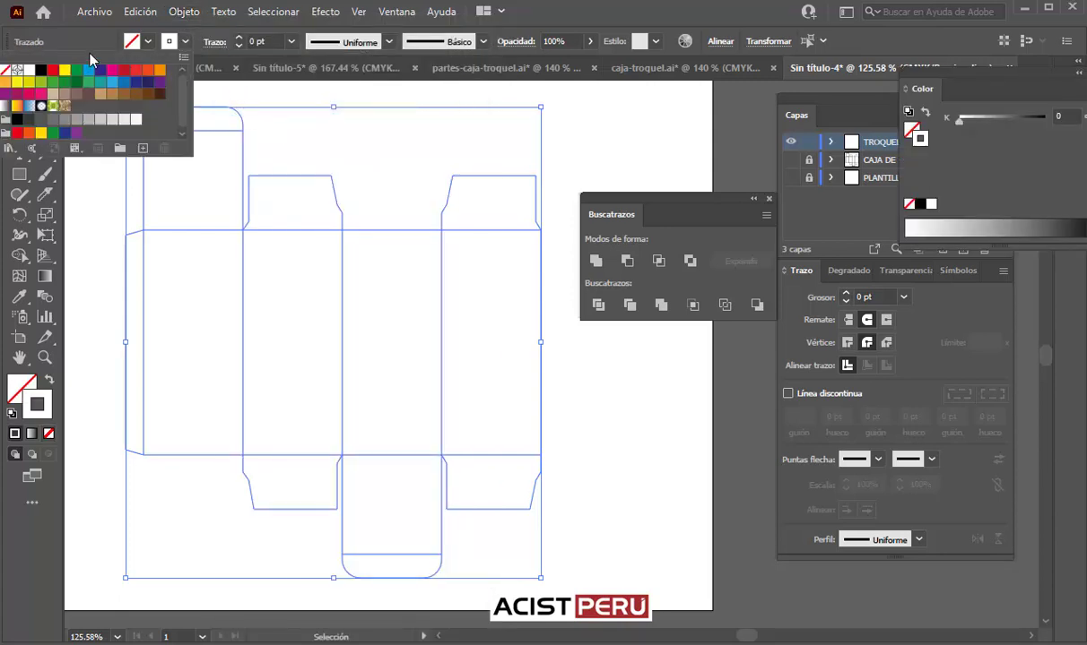
click(53, 72)
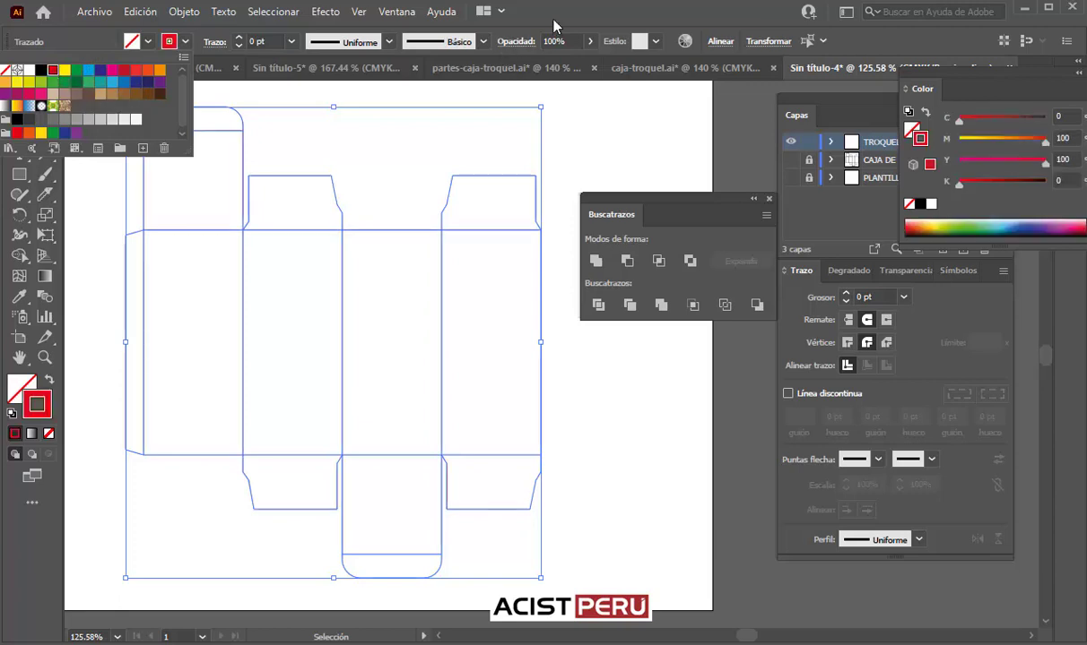
click(523, 21)
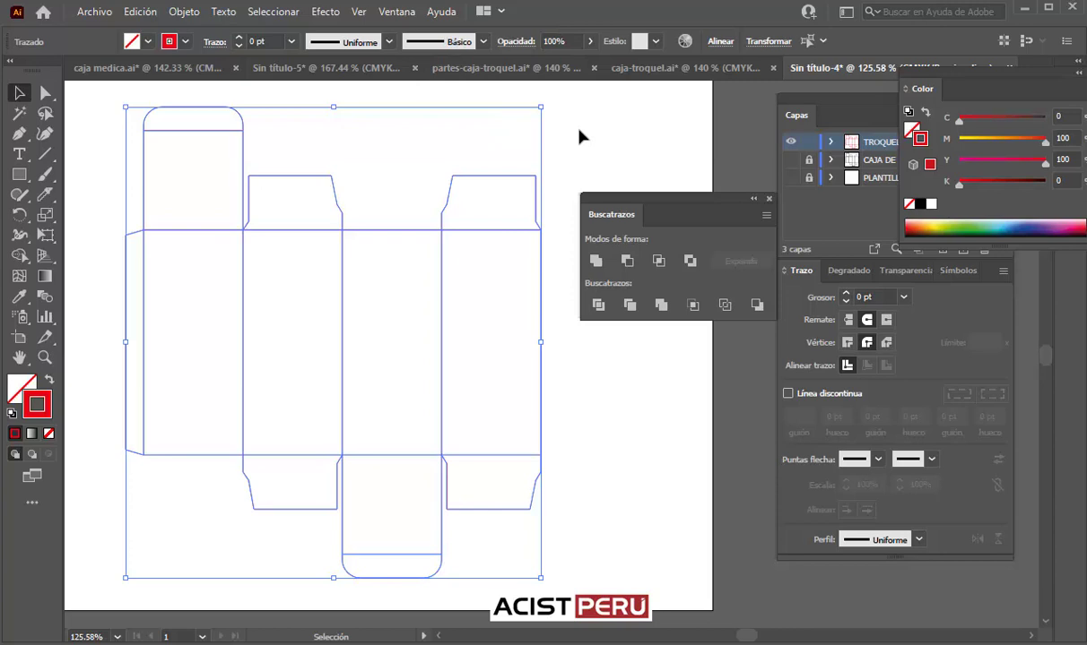
click(291, 42)
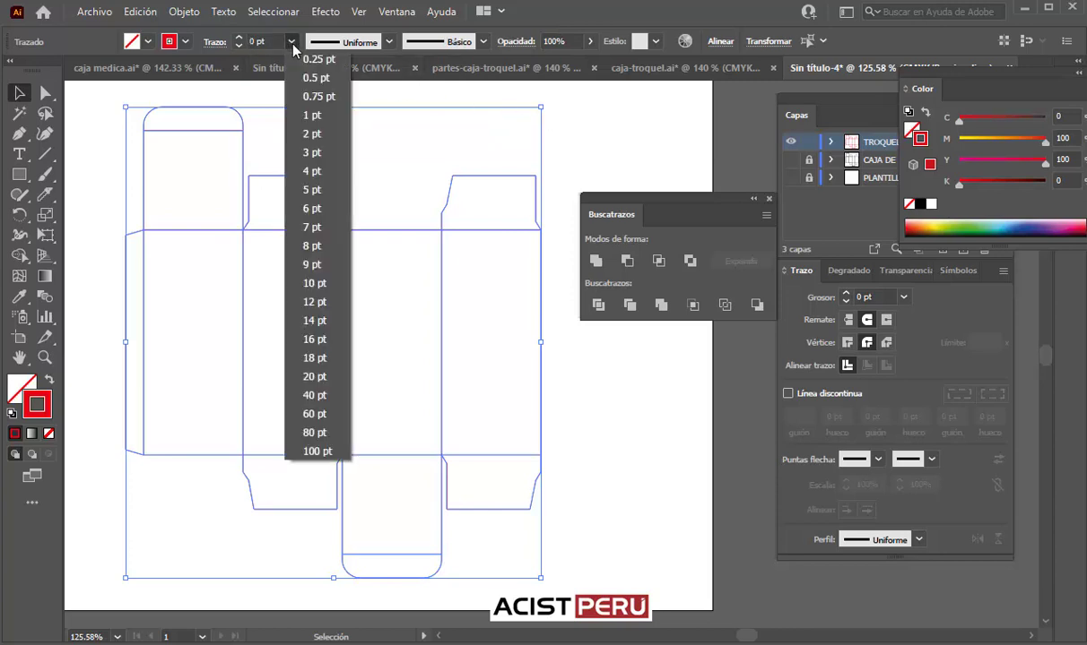
click(311, 115)
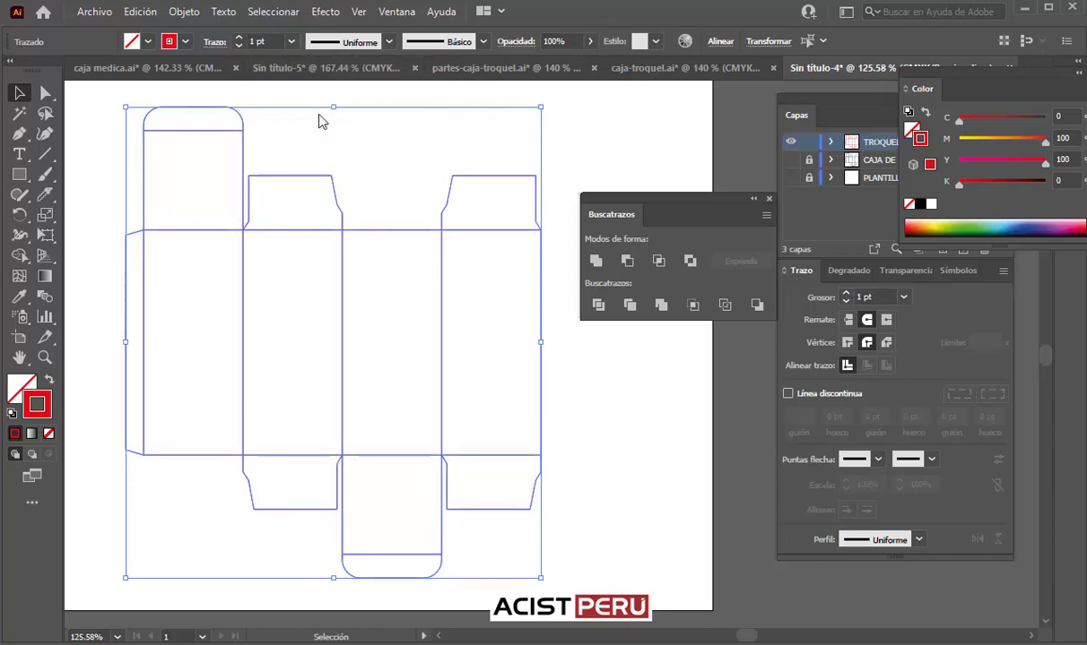
click(291, 42)
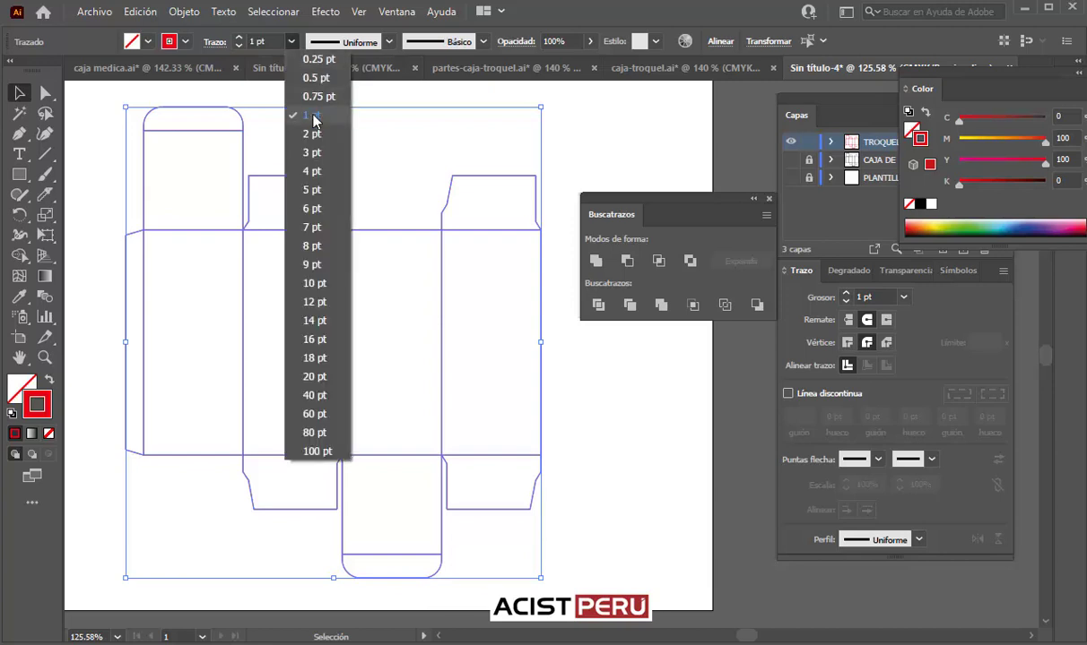
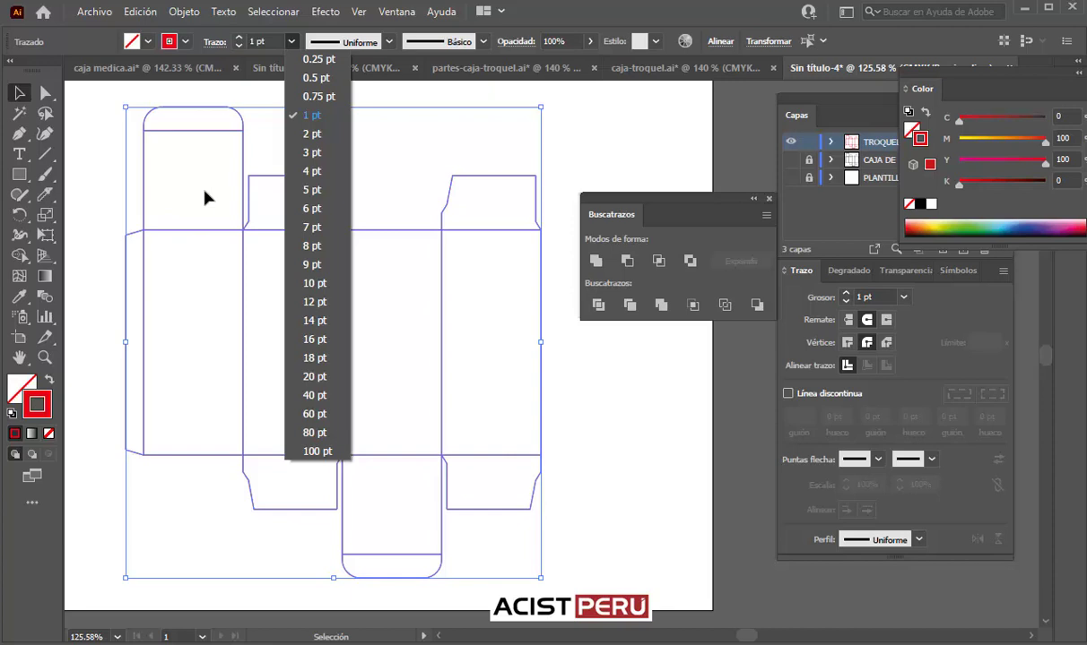
- Keep the stroke weight at 1 pt and close the Buscatrazos shape-combining panel
click(323, 119)
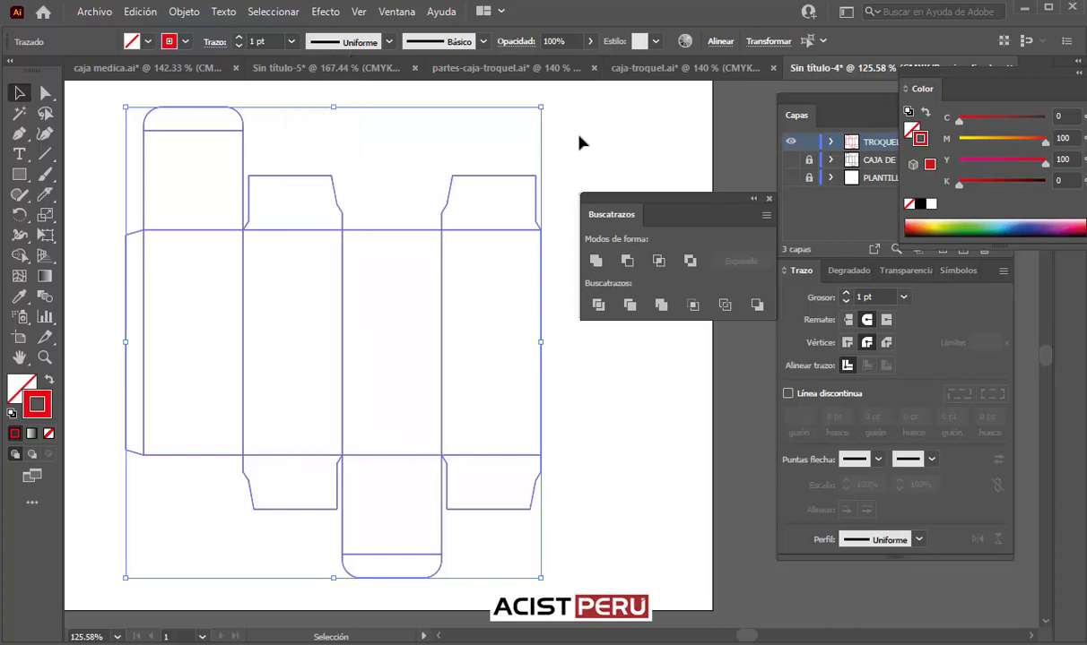
click(597, 135)
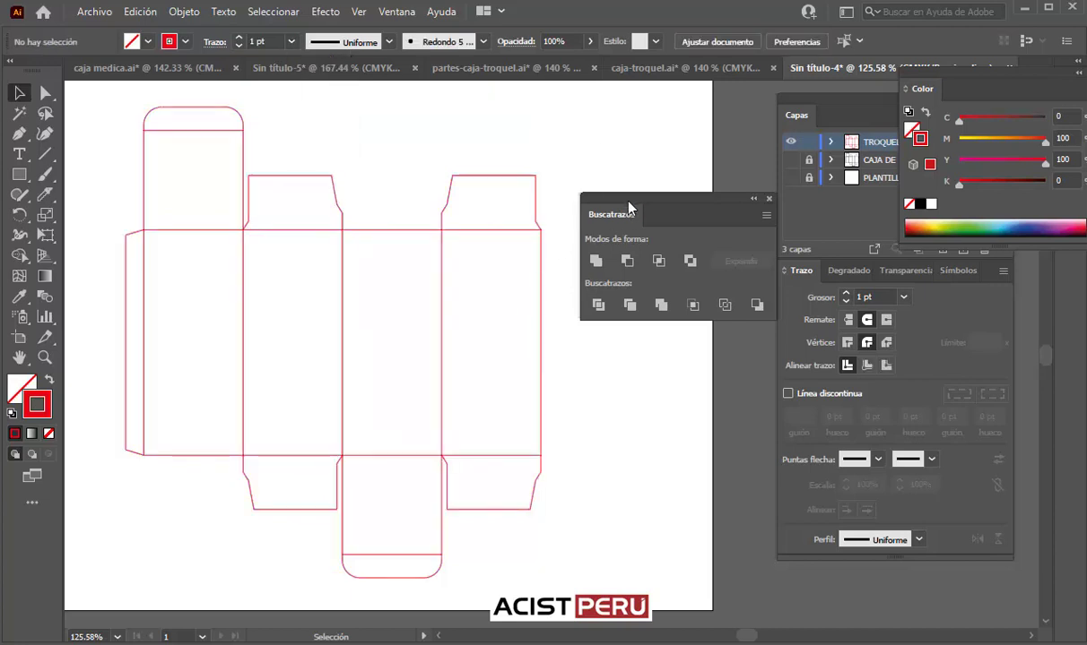
drag(598, 196, 617, 193)
click(787, 196)
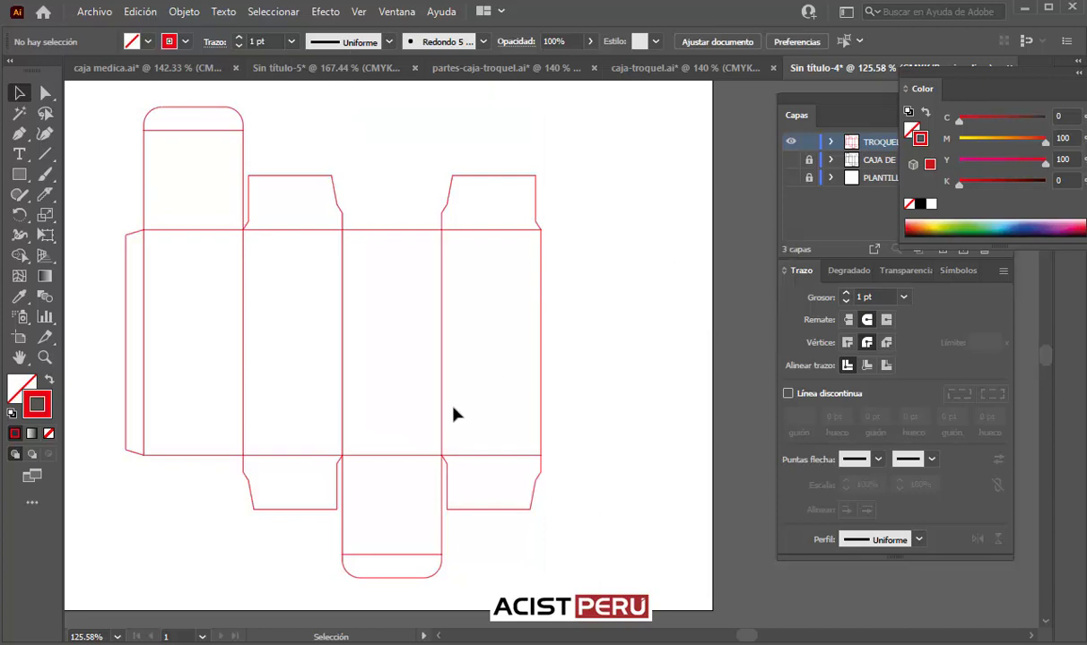
- Try Alt-dragging copies of the vertical line, then undo them back to the original outline
drag(541, 412, 595, 411)
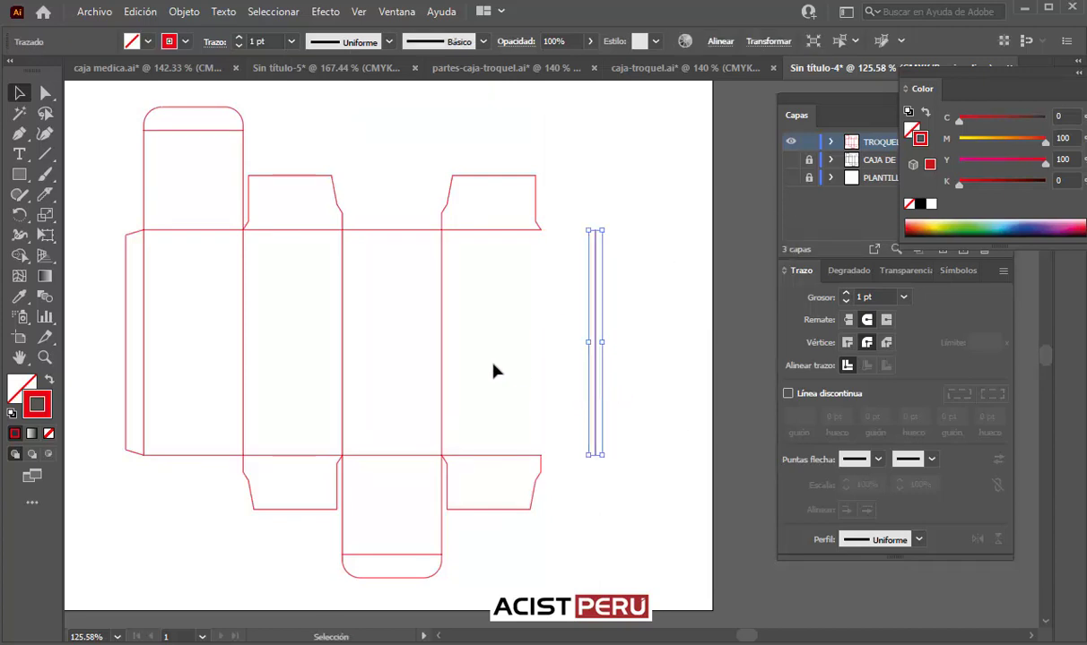
drag(594, 368, 485, 369)
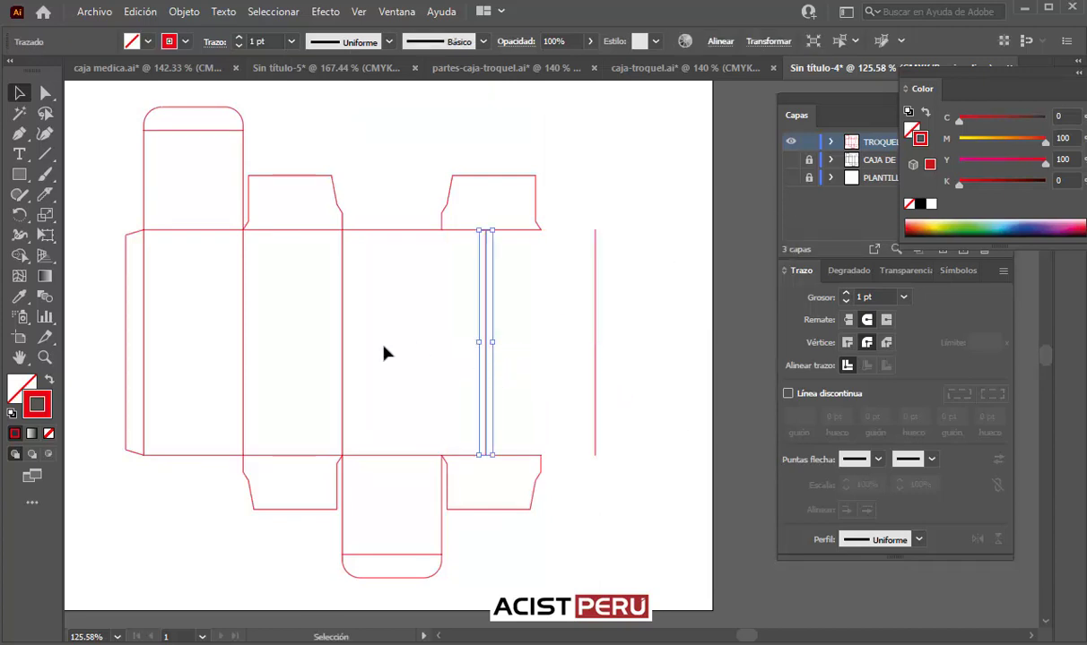
drag(345, 363, 387, 361)
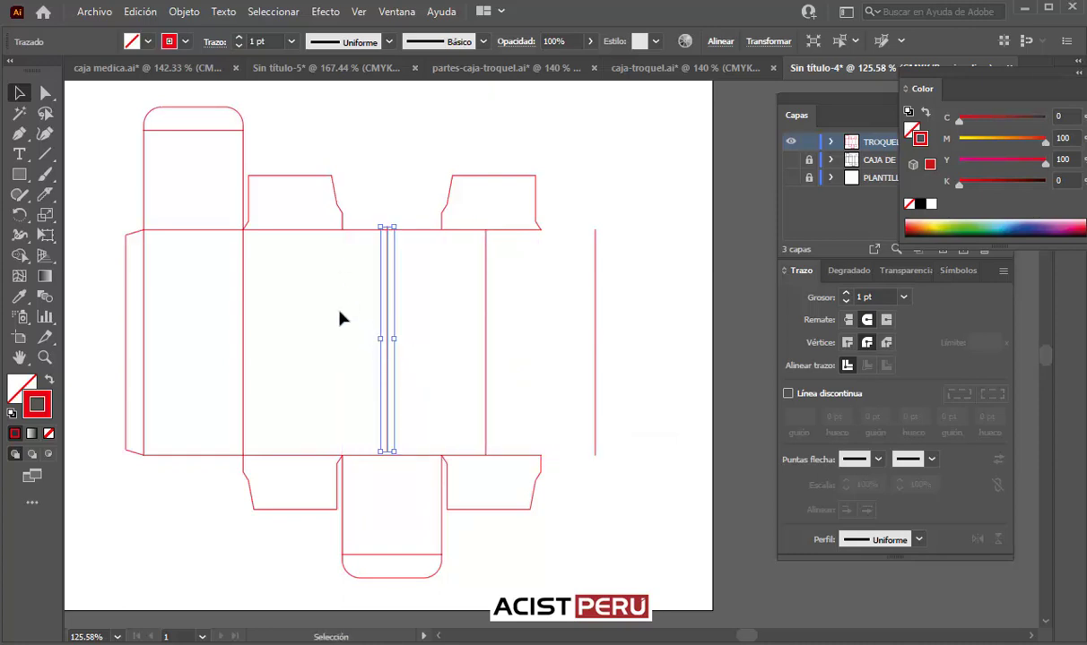
drag(269, 357, 213, 484)
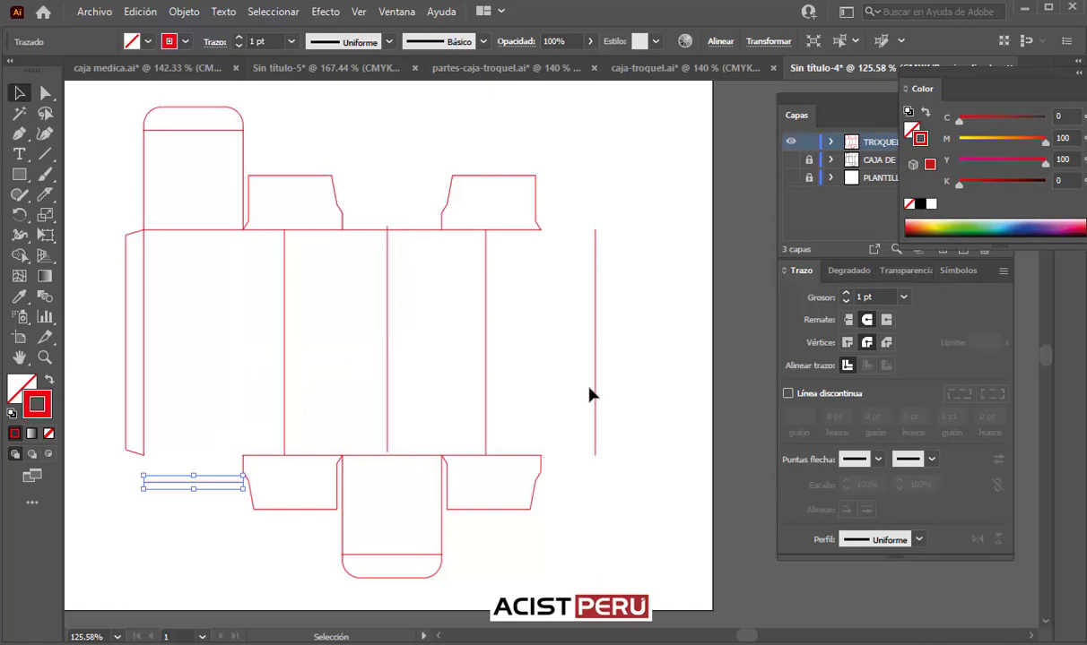
key(ctrl+z)
key(ctrl+z)
key(ctrl+z)
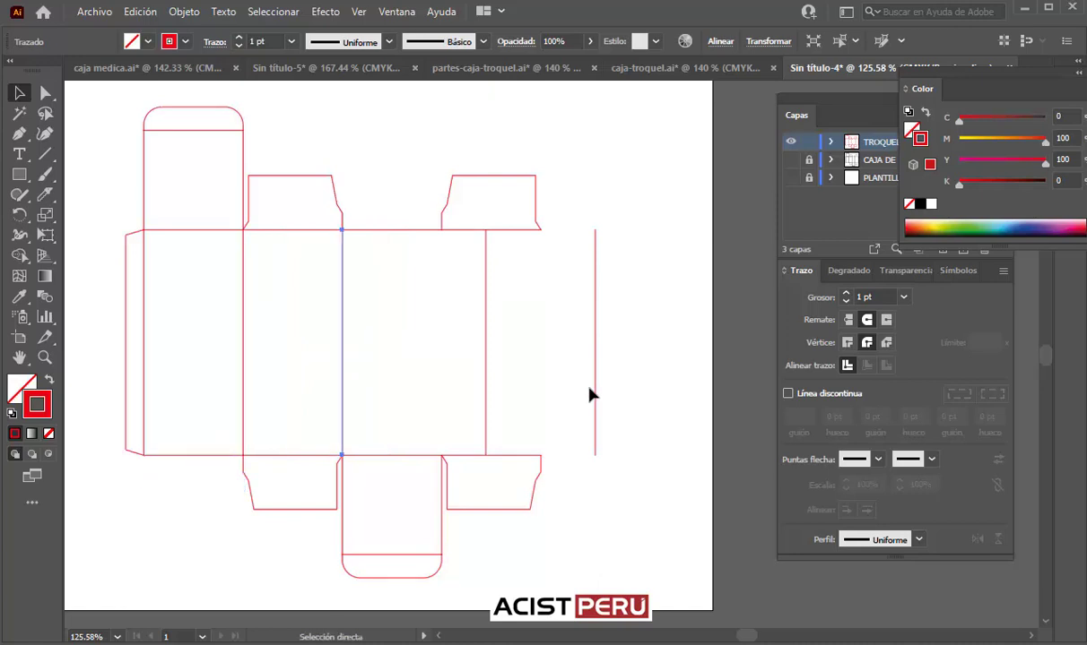
key(ctrl+z)
key(ctrl+z)
key(v)
click(601, 325)
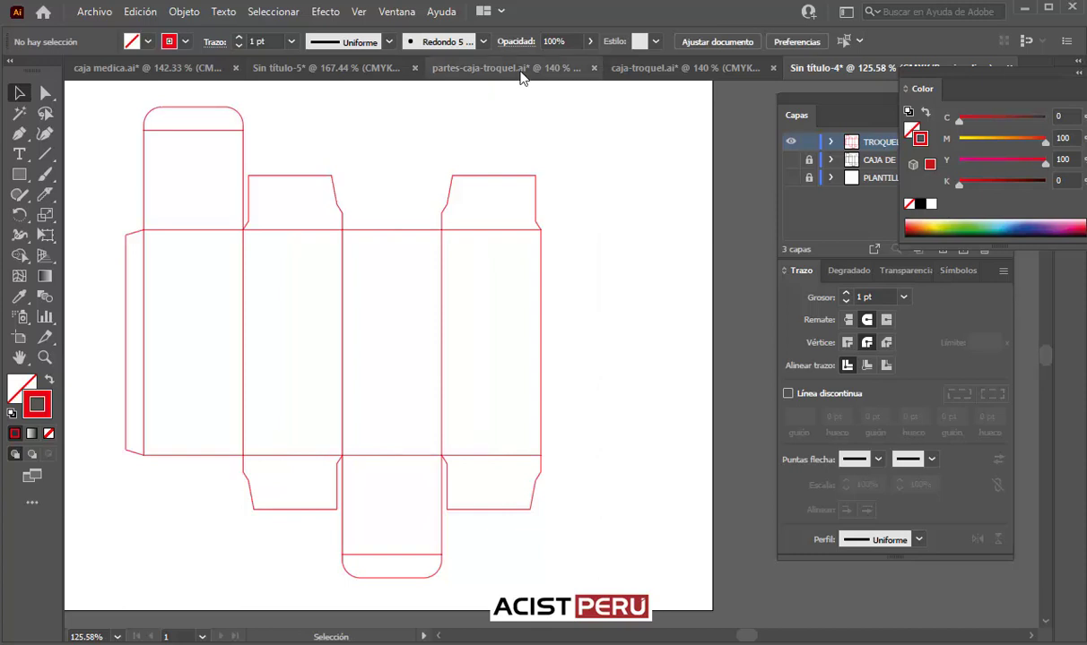
- Compare with caja-troquel.ai, then marquee-select the inner fold lines in Sin título-4
click(630, 67)
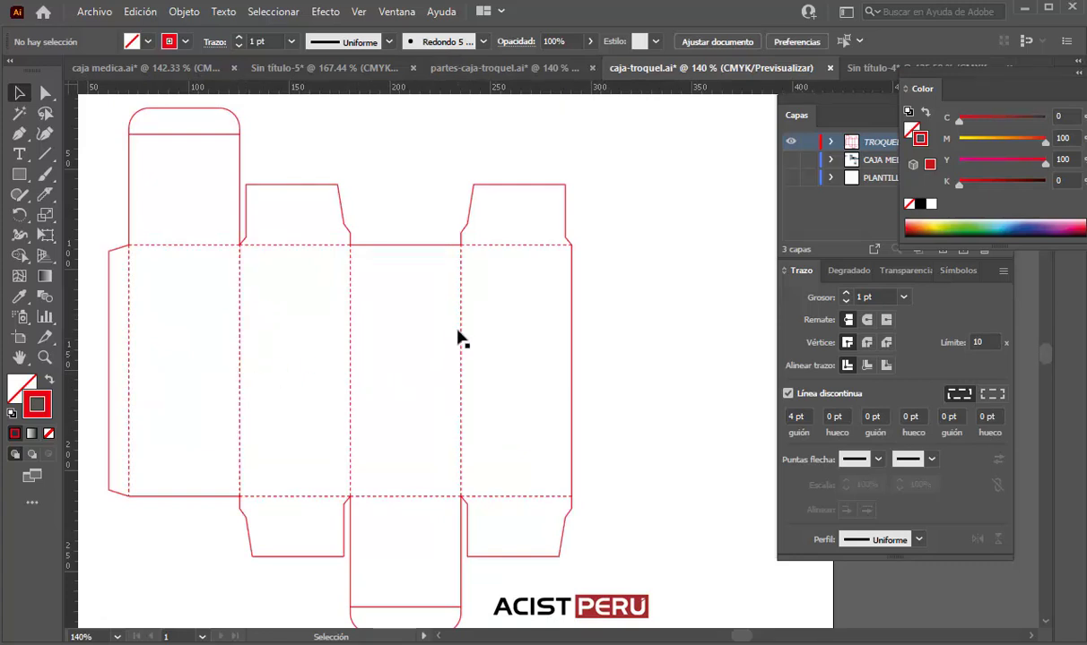
click(860, 70)
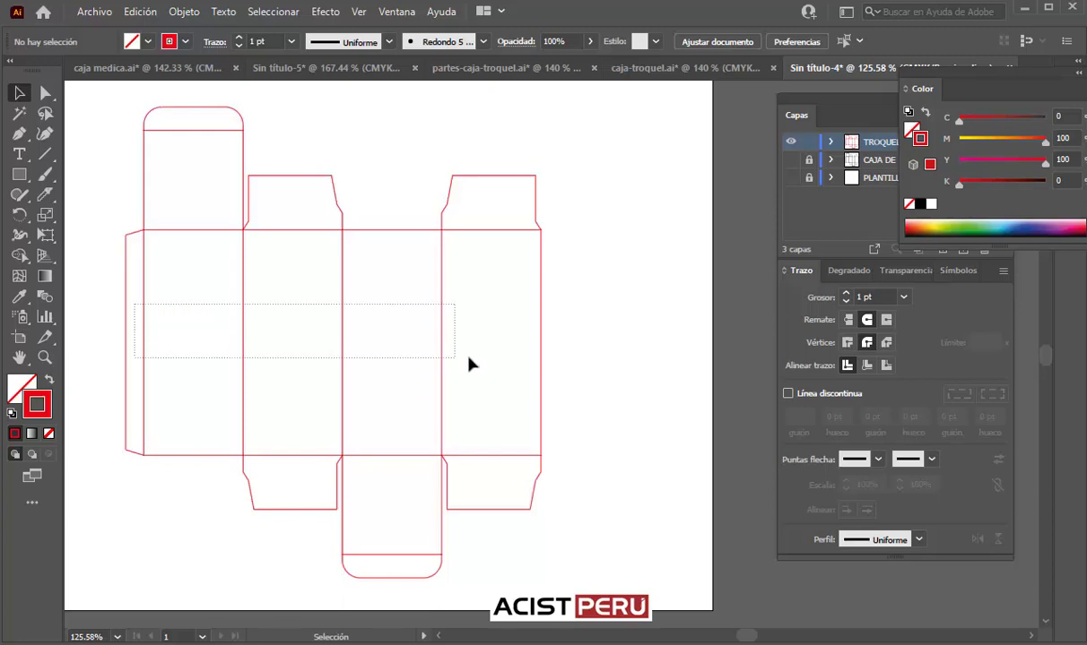
drag(199, 335, 475, 363)
click(397, 12)
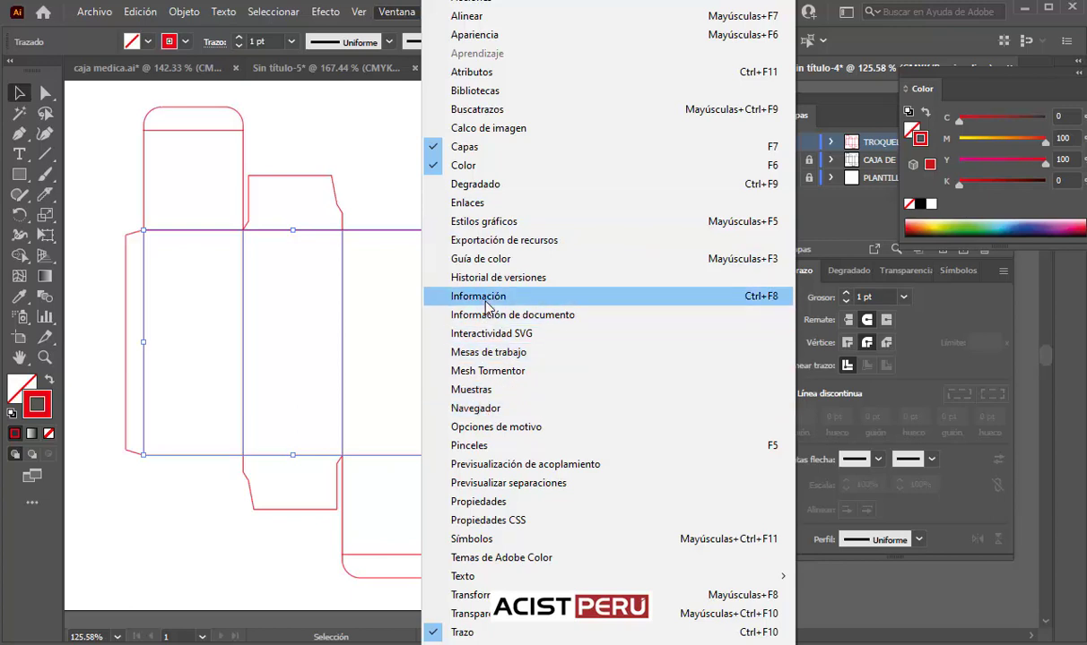
- Turn on Línea discontinua with a 4 pt dash for the selected vertical fold lines
click(802, 273)
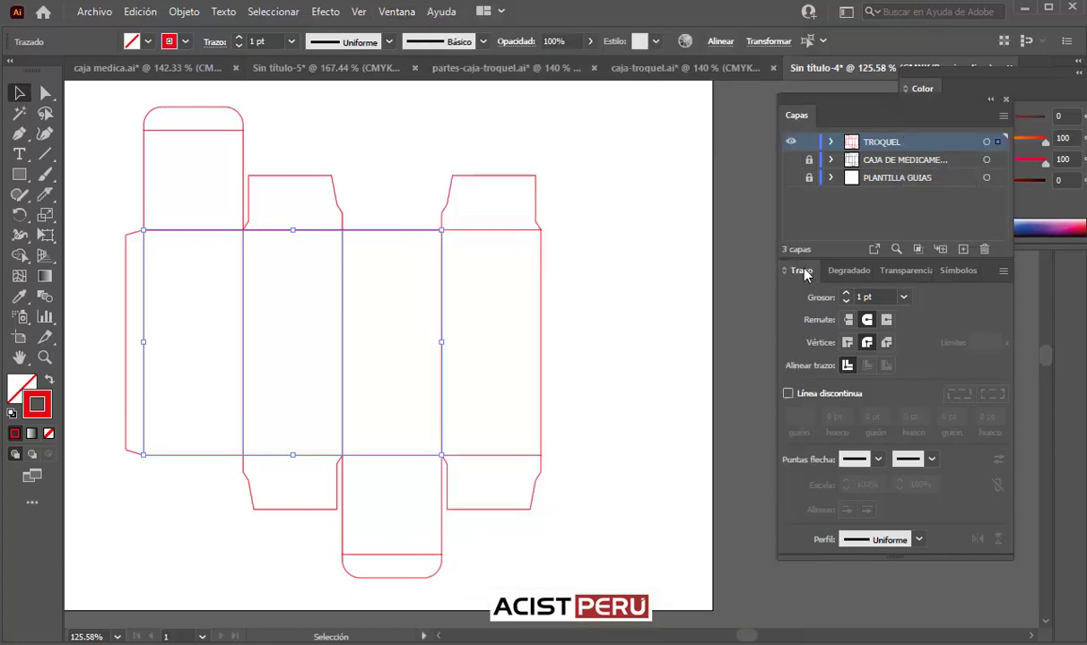
click(788, 394)
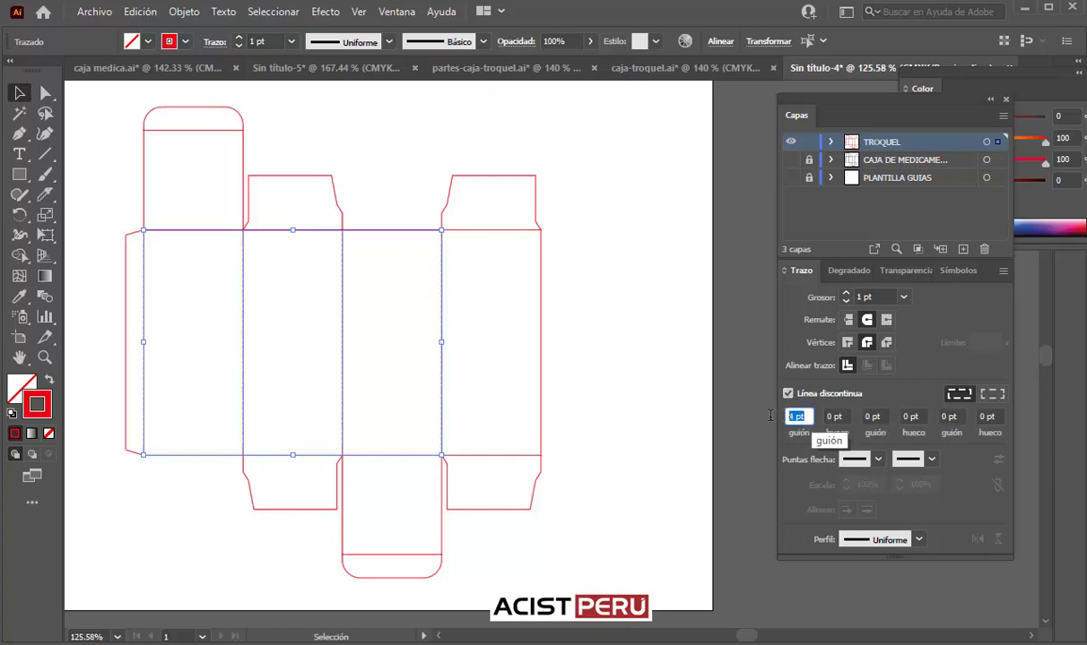
text(4)
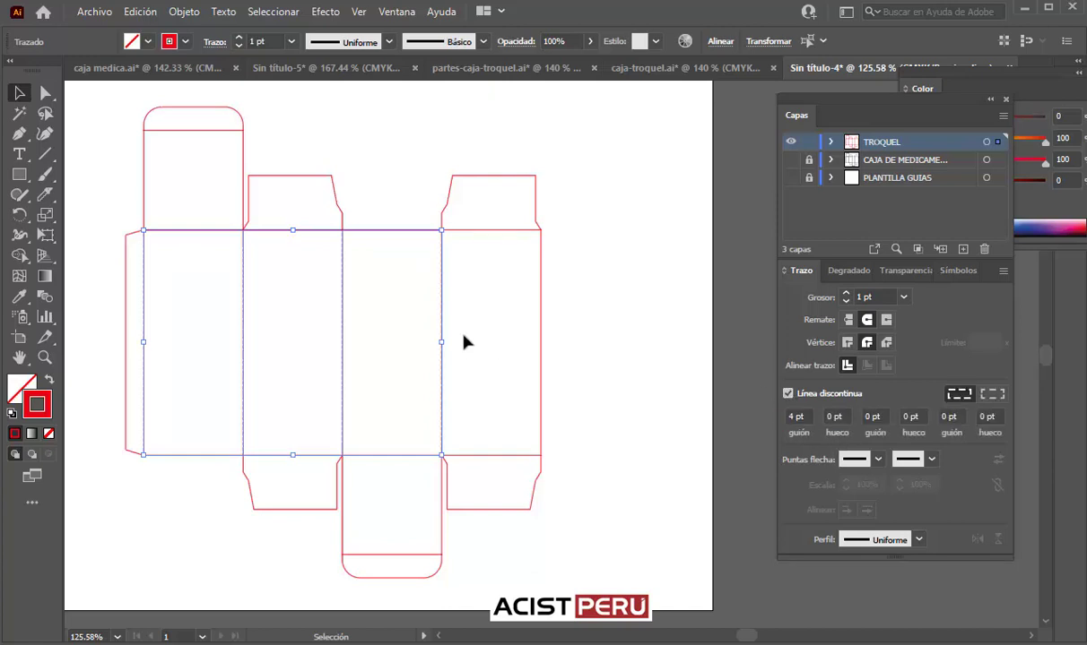
click(599, 250)
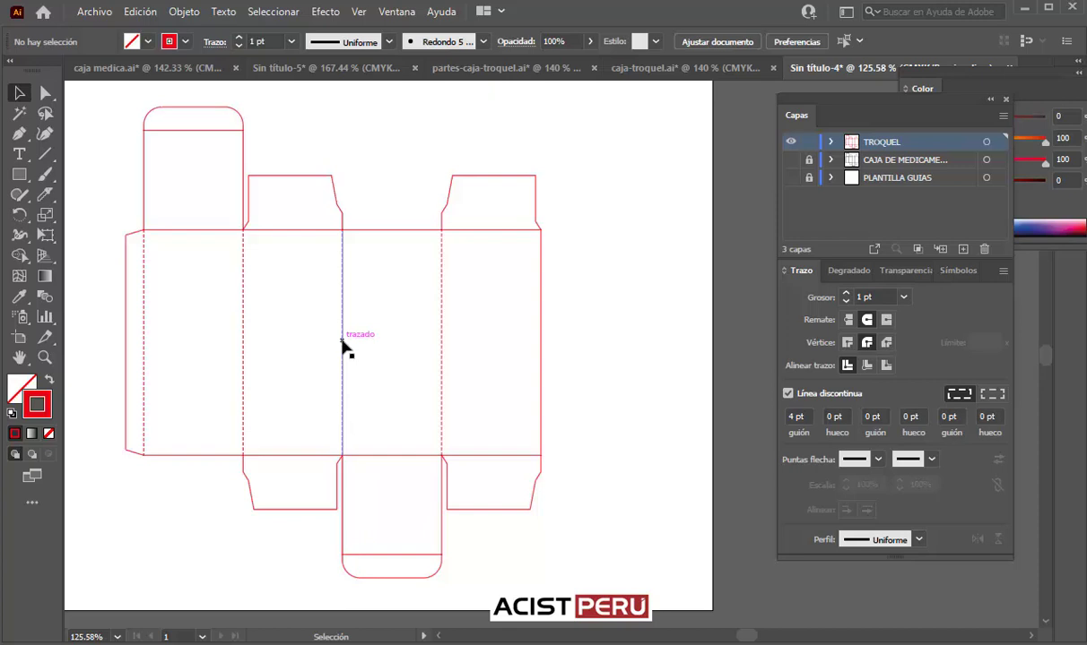
- Dash both flap fold lines and the horizontal fold lines, then switch to caja-troquel.ai
click(198, 130)
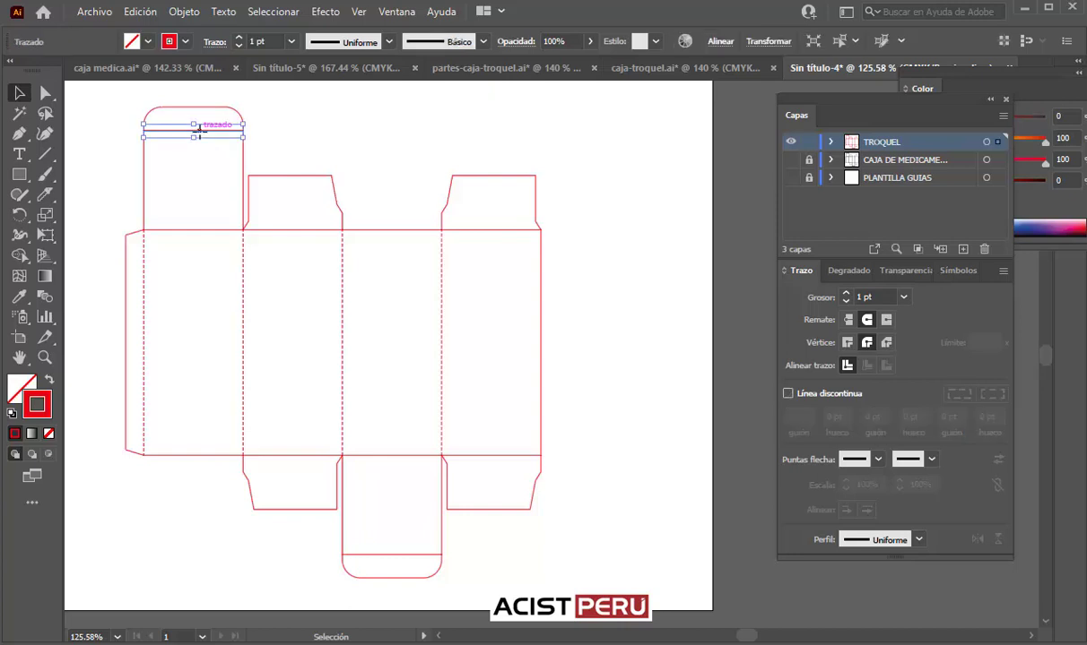
shift+click(388, 553)
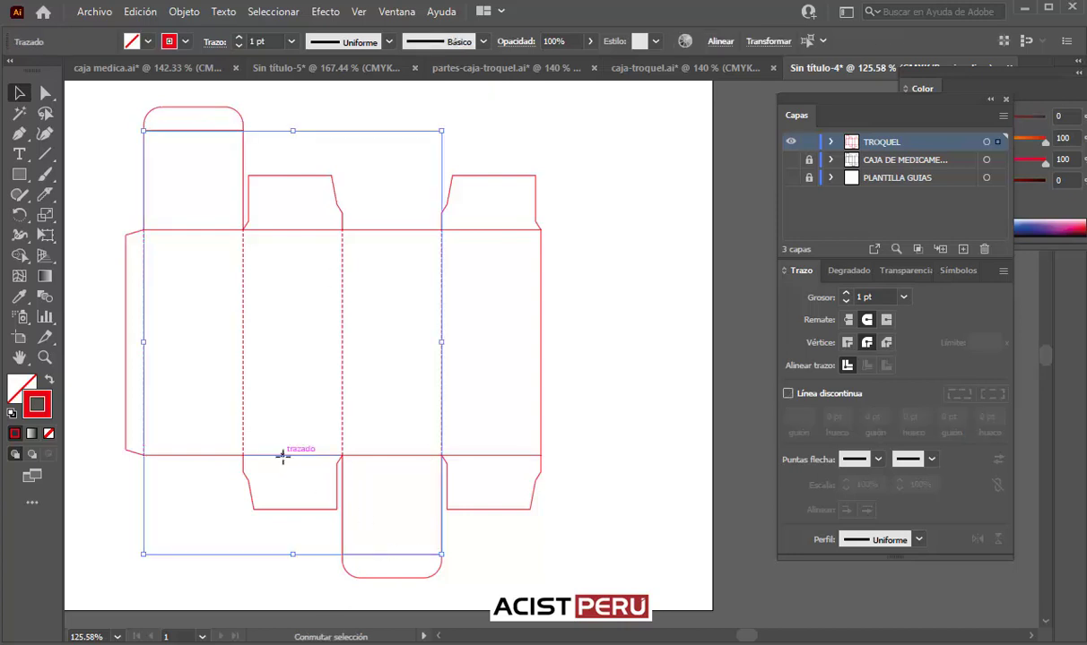
shift+click(281, 230)
shift+click(482, 231)
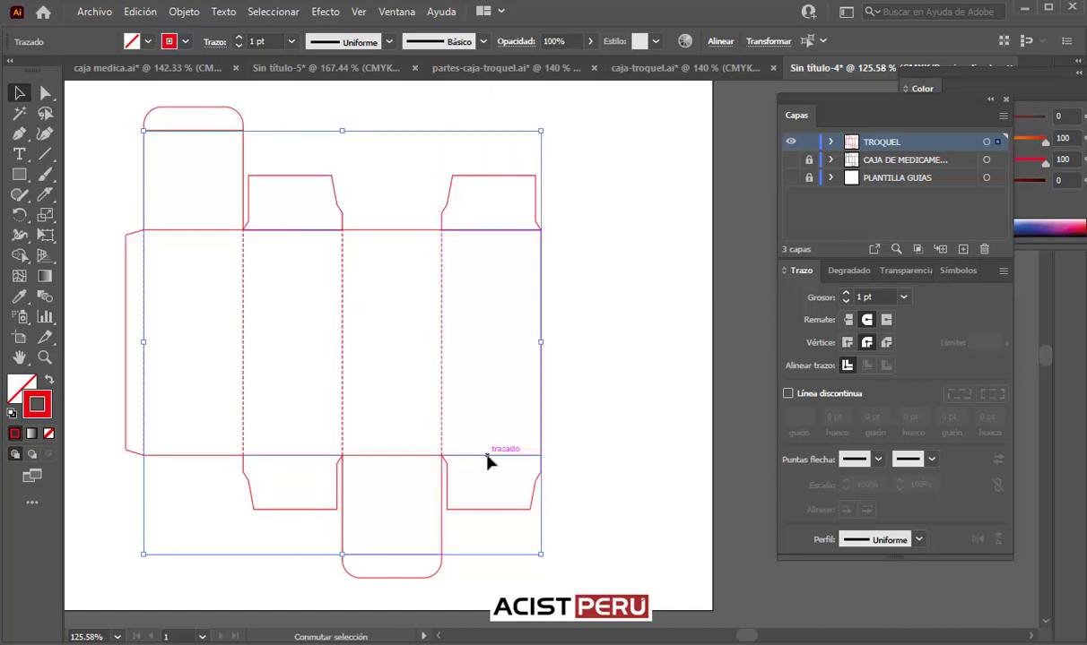
shift+click(406, 456)
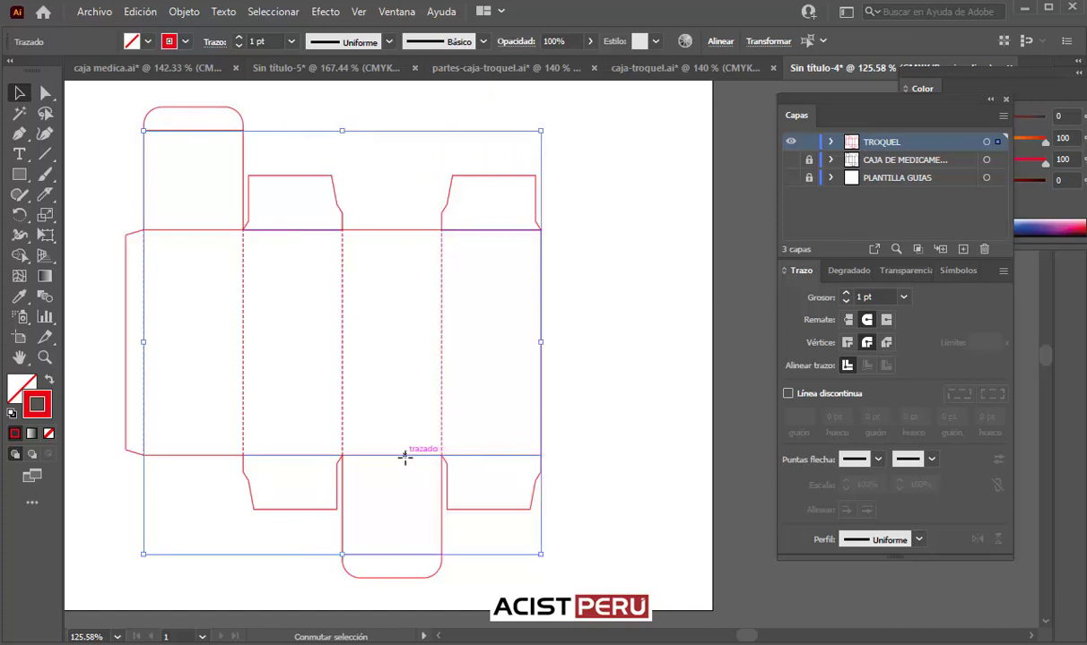
click(787, 395)
click(652, 305)
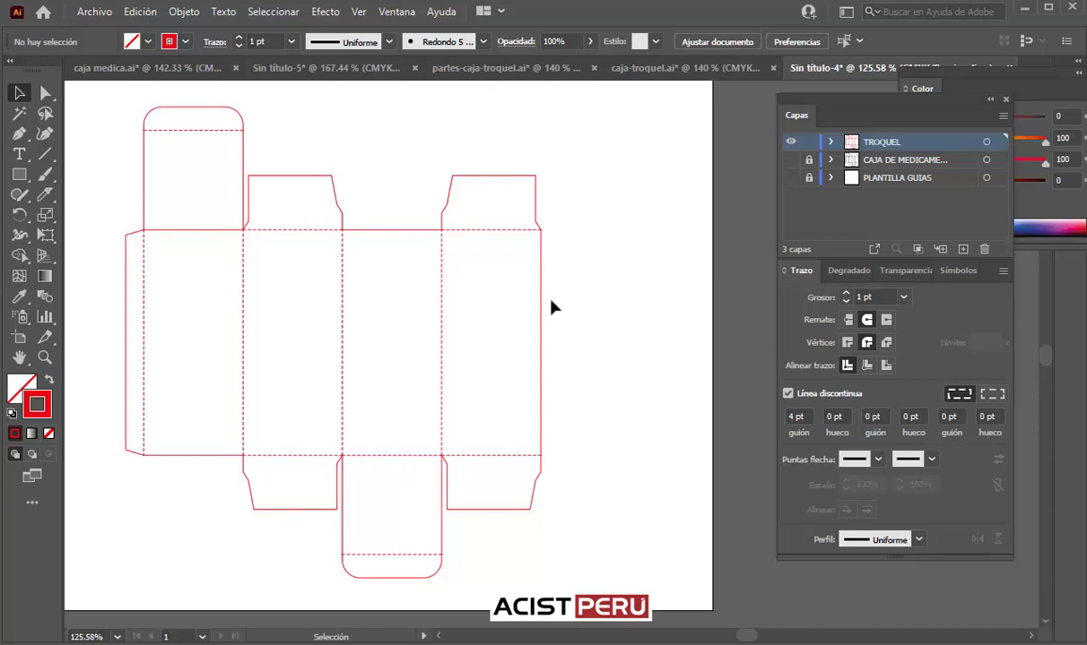
click(673, 69)
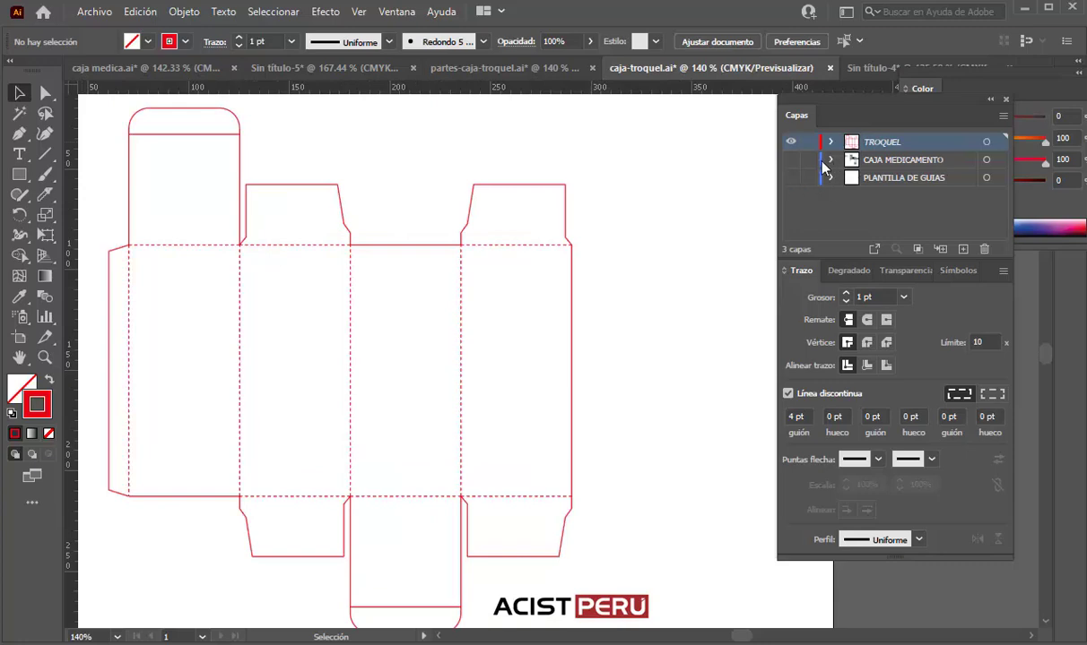
- Show the CAJA MEDICAMENTO and PLANTILLA DE GUIAS layers, then return to Sin título-4
click(790, 160)
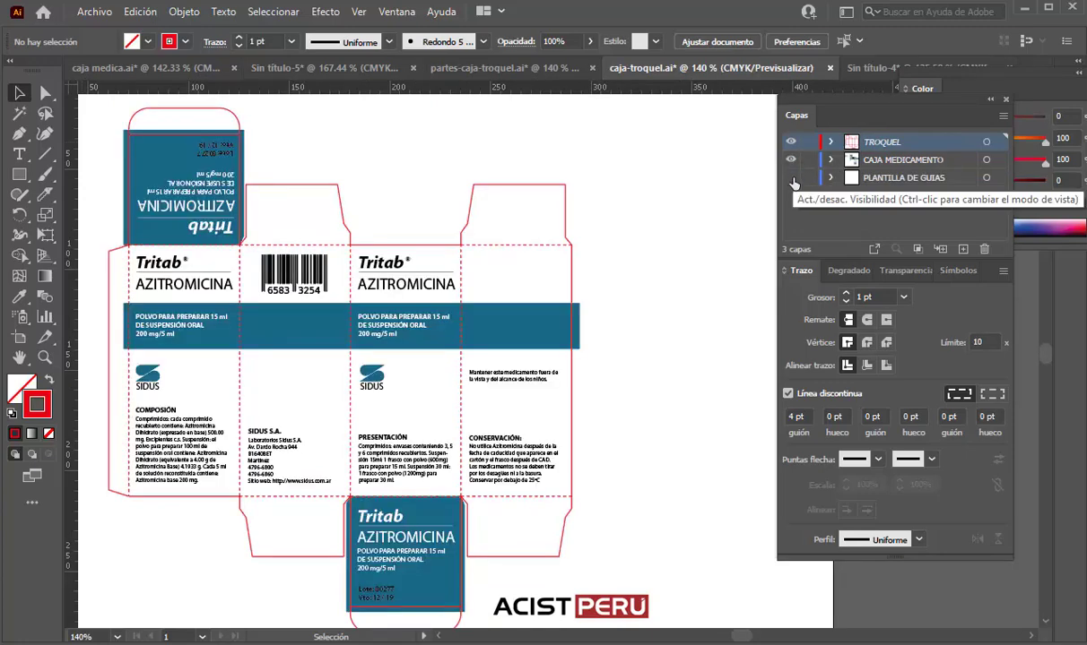
click(791, 177)
click(857, 68)
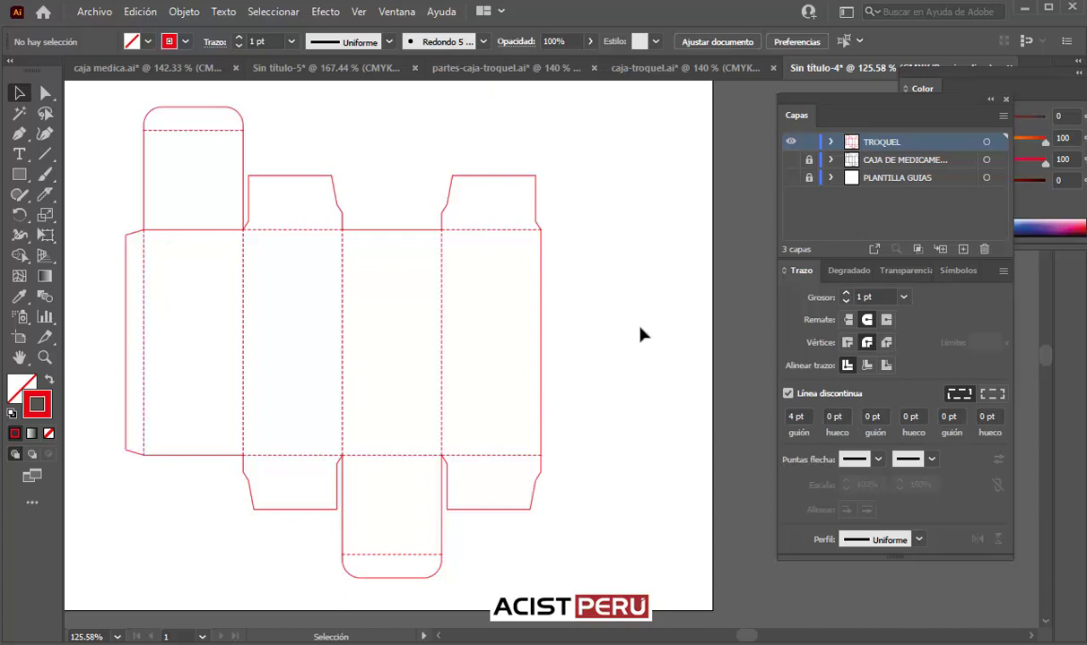
click(789, 159)
click(790, 159)
- Zoom in on the top flap and set its dashed fold line's width to 45 mm
click(44, 357)
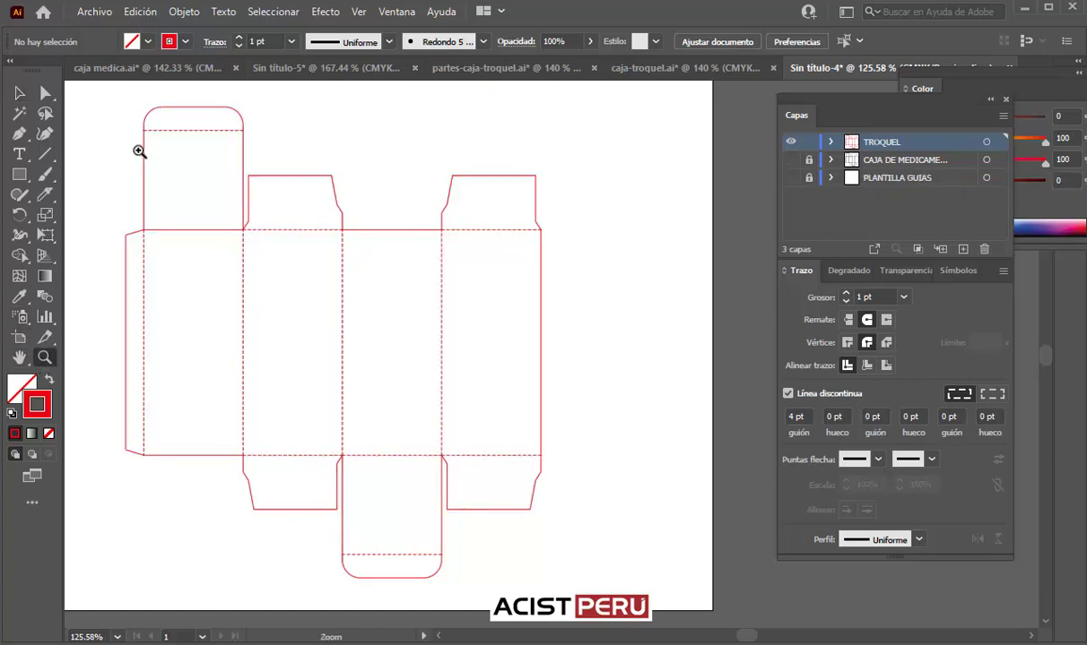
mouse_move(134, 111)
mouse_down()
mouse_move(223, 136)
mouse_move(478, 286)
mouse_up()
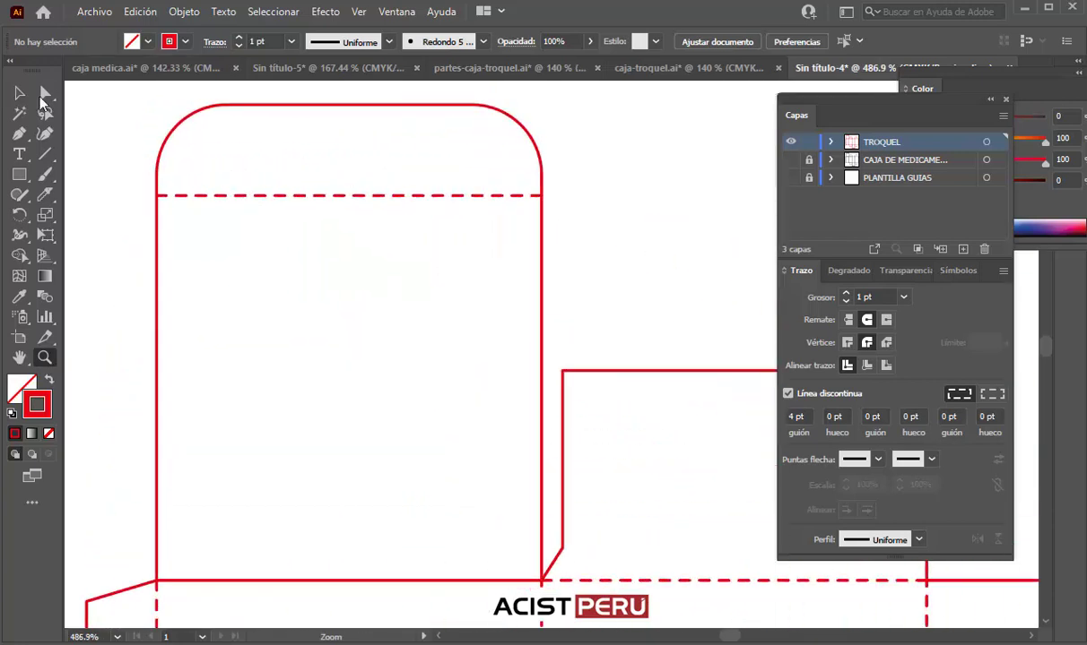
click(19, 92)
click(161, 195)
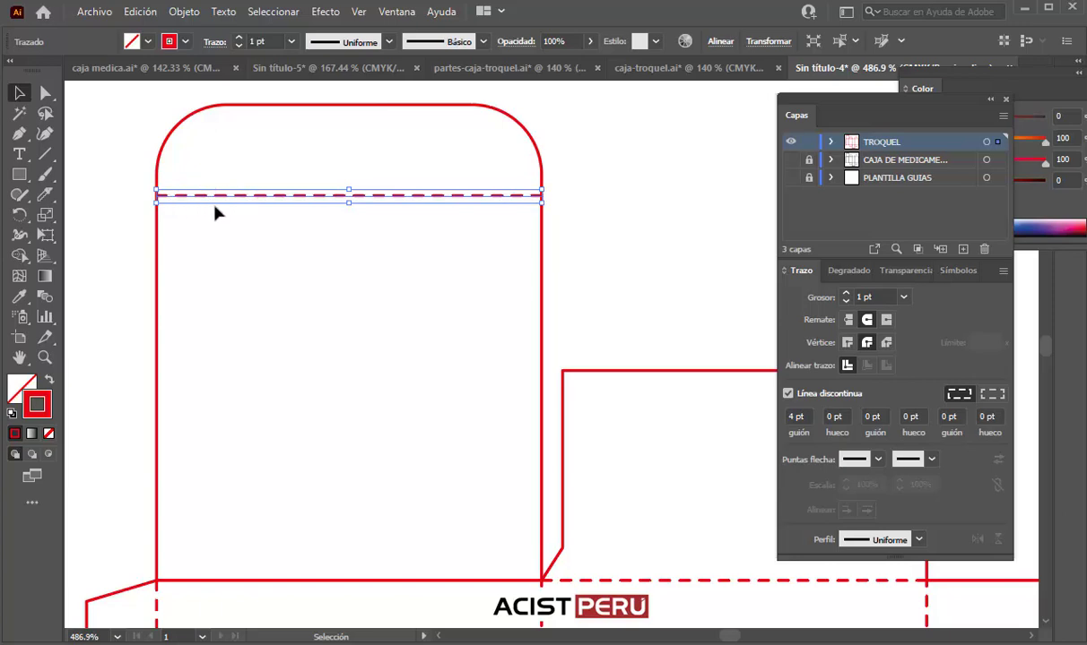
click(394, 12)
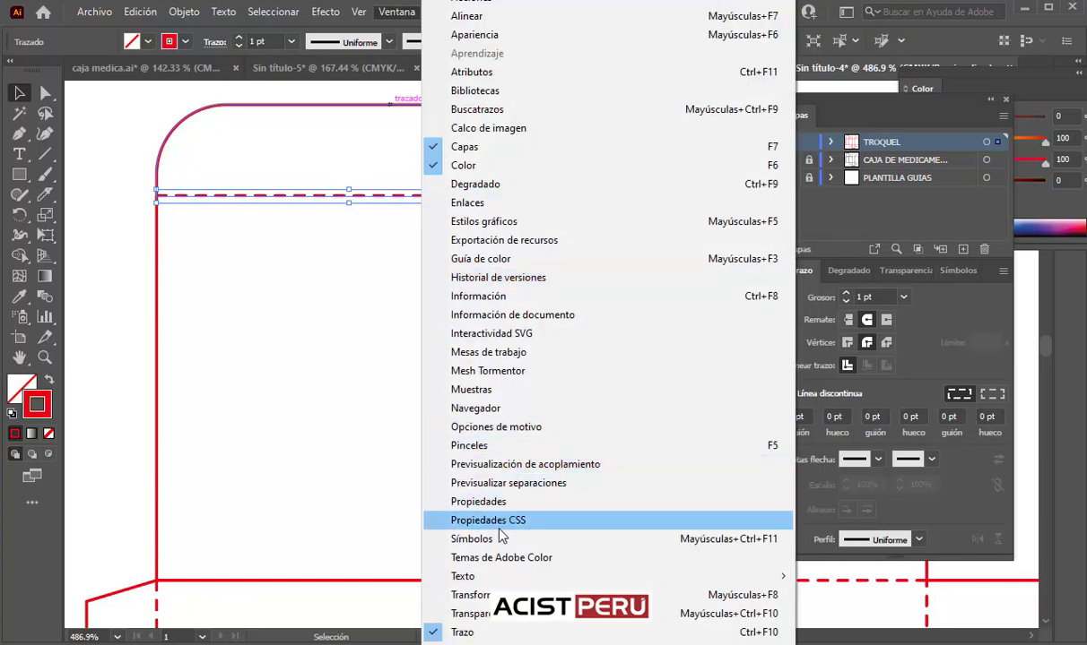
click(466, 595)
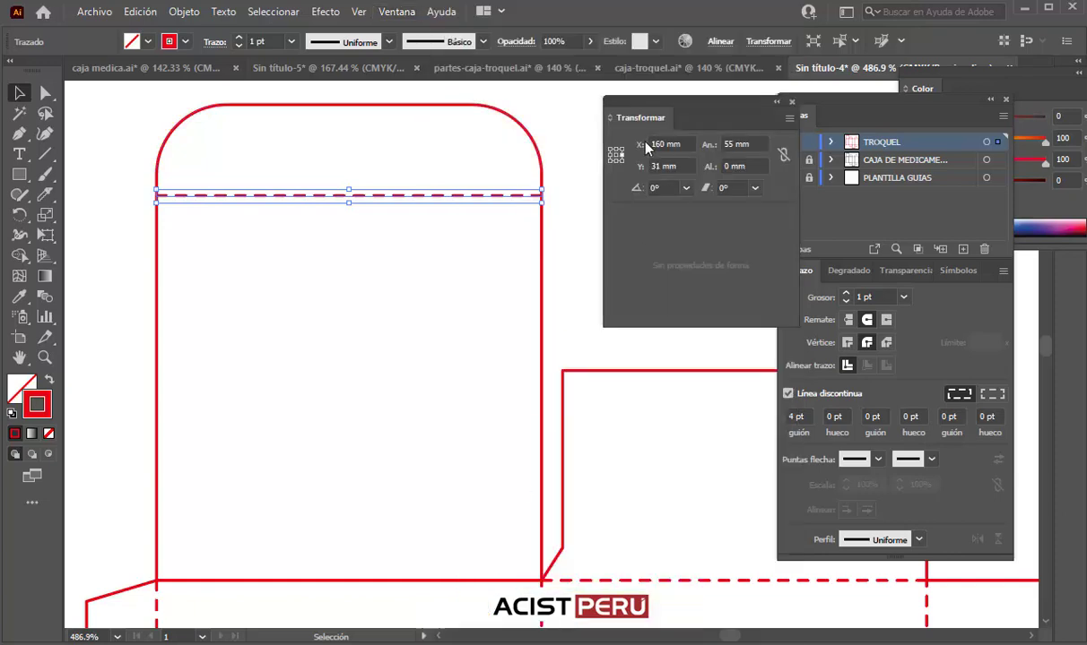
click(744, 144)
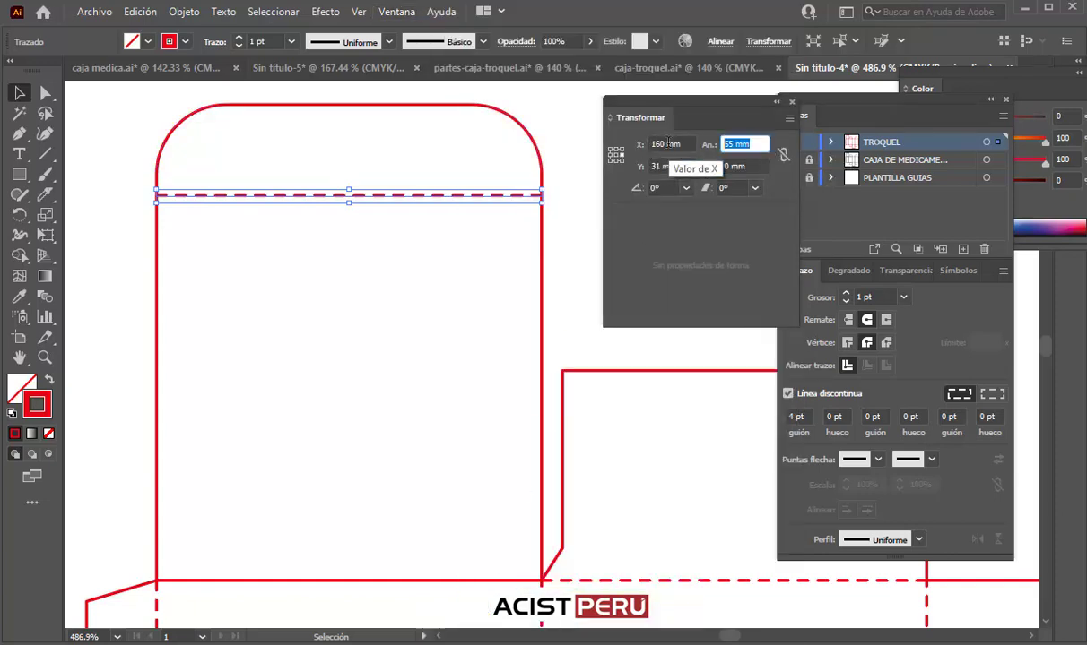
text(45)
key(Return)
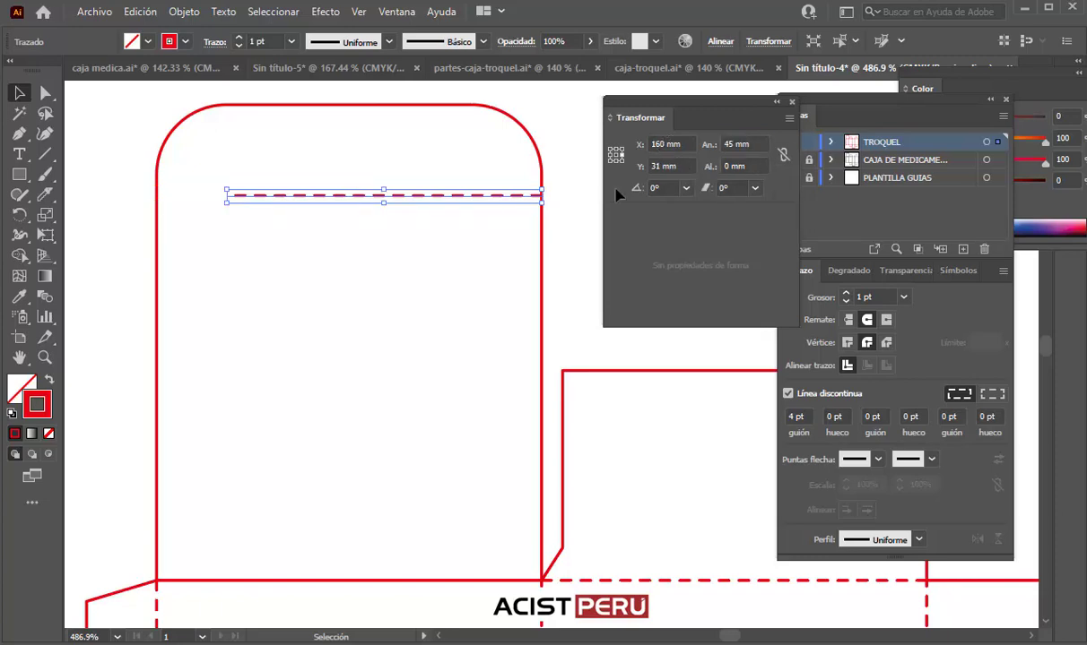
- Undo, change the Transform reference point, and reapply the 45 mm width
key(ctrl+z)
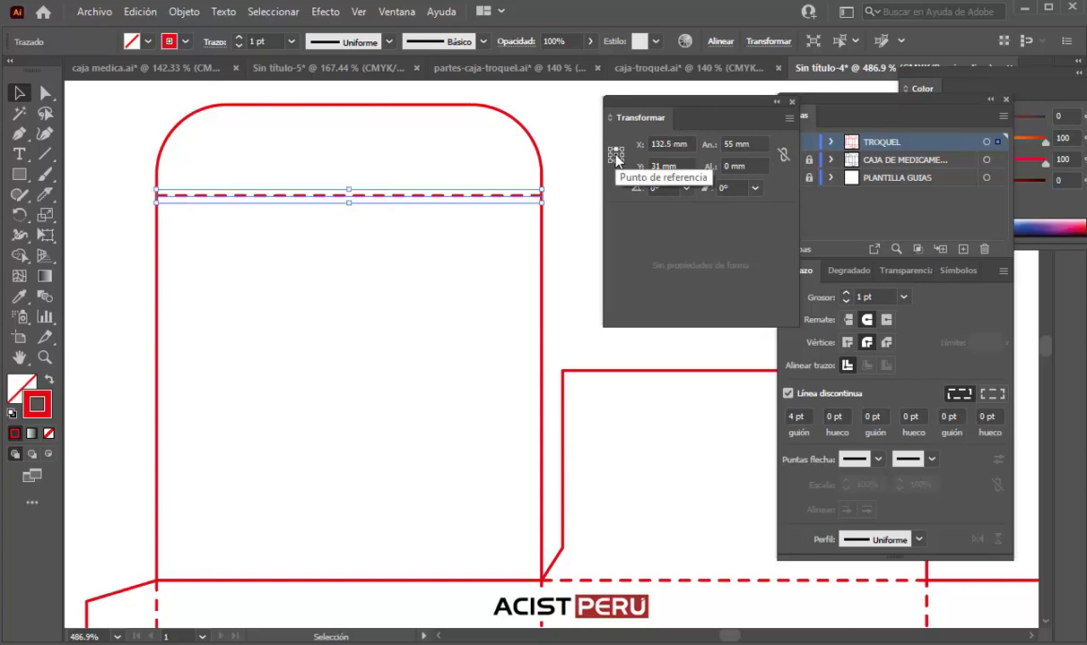
click(613, 156)
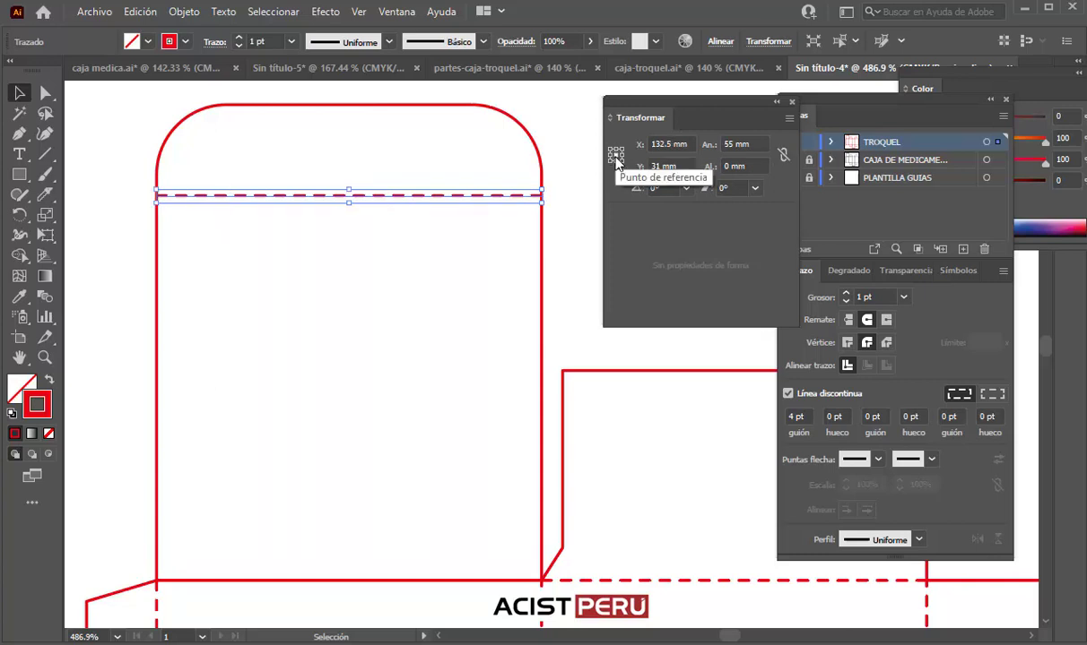
click(737, 143)
text(45)
key(Return)
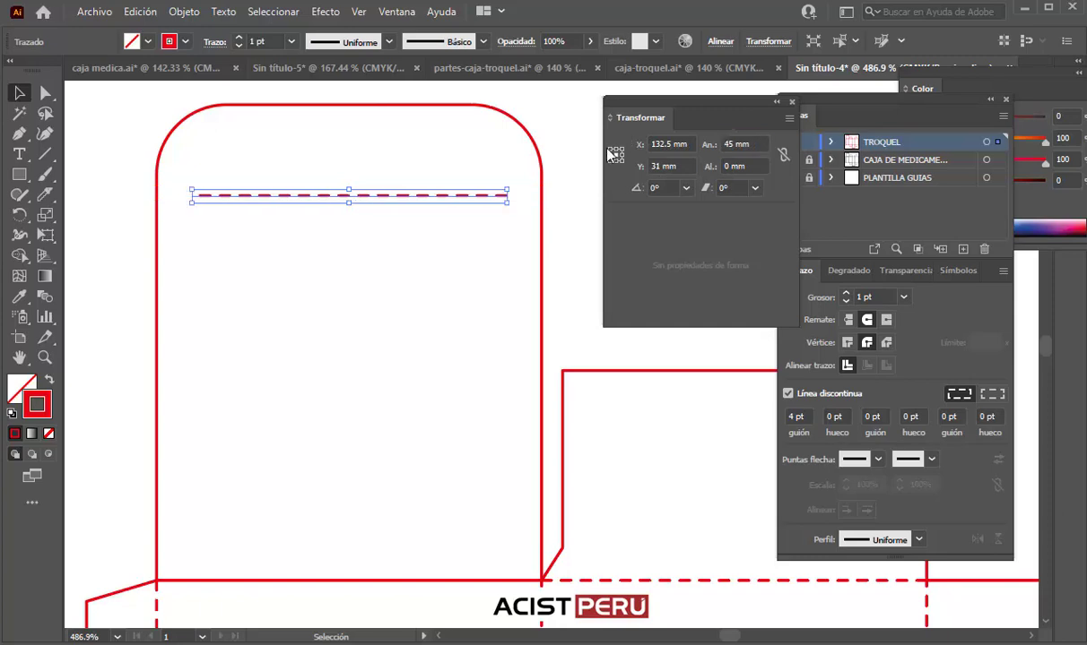
click(82, 160)
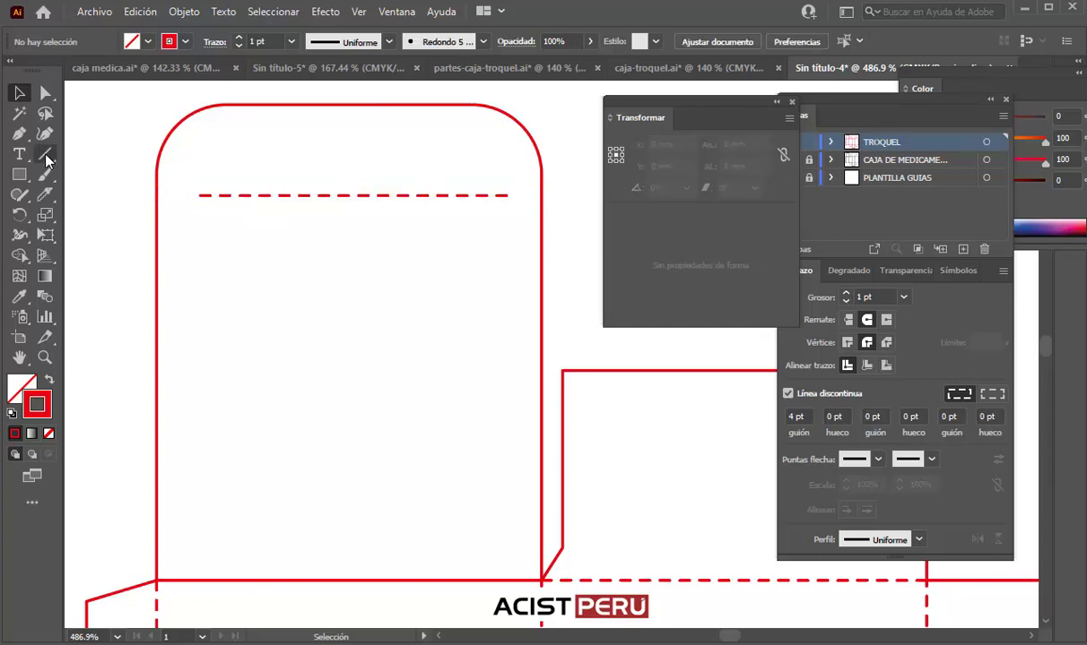
- Draw short solid line segments joining both ends of the top dashed fold to the outline
click(44, 154)
drag(203, 195, 156, 195)
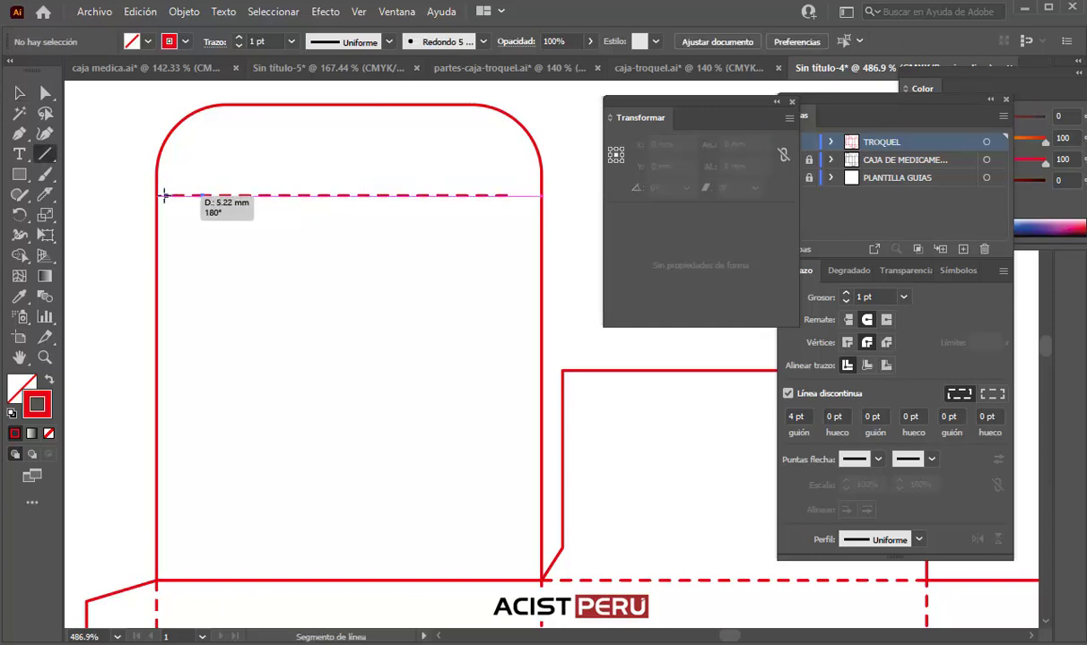
click(788, 393)
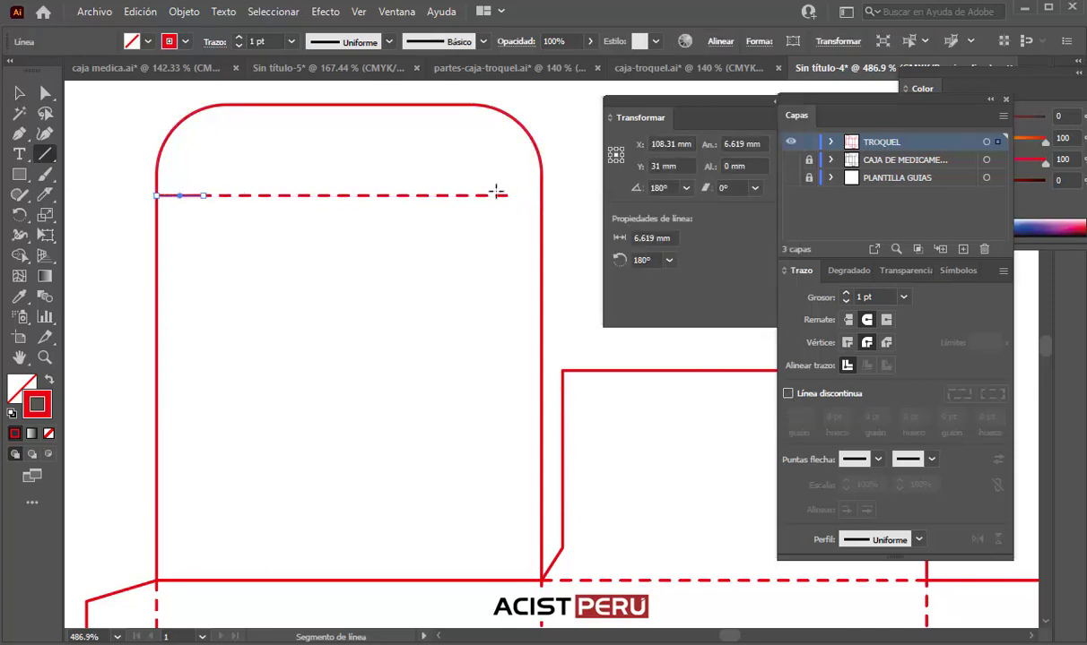
drag(498, 195, 541, 195)
click(17, 94)
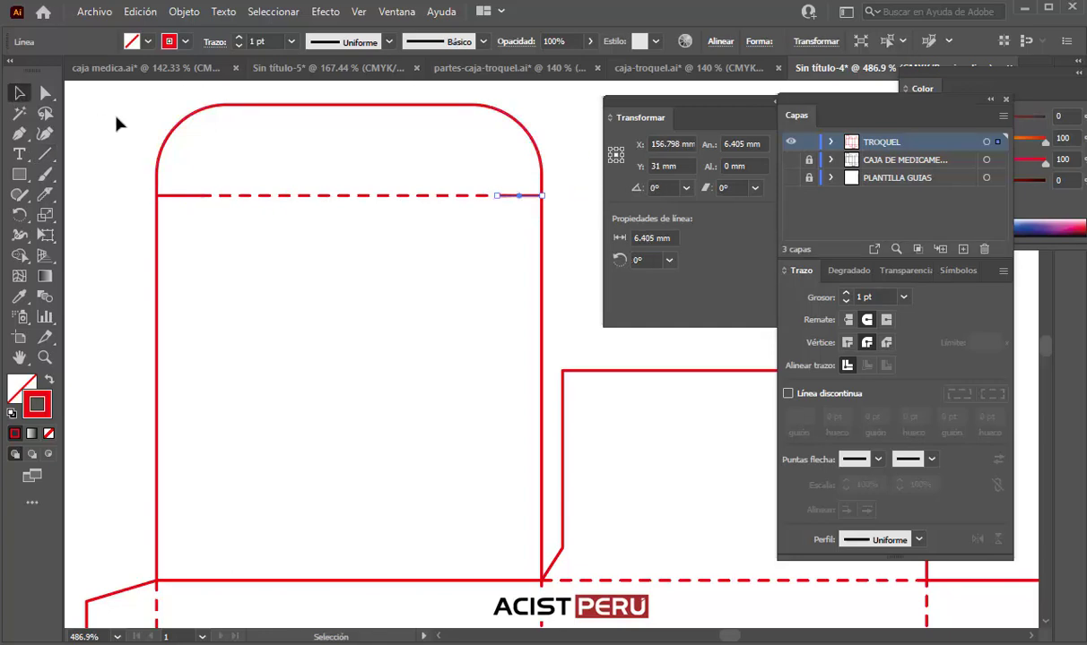
click(179, 183)
mouse_move(498, 309)
mouse_down()
mouse_move(440, 267)
mouse_move(473, 333)
mouse_move(419, 258)
mouse_move(396, 313)
mouse_up()
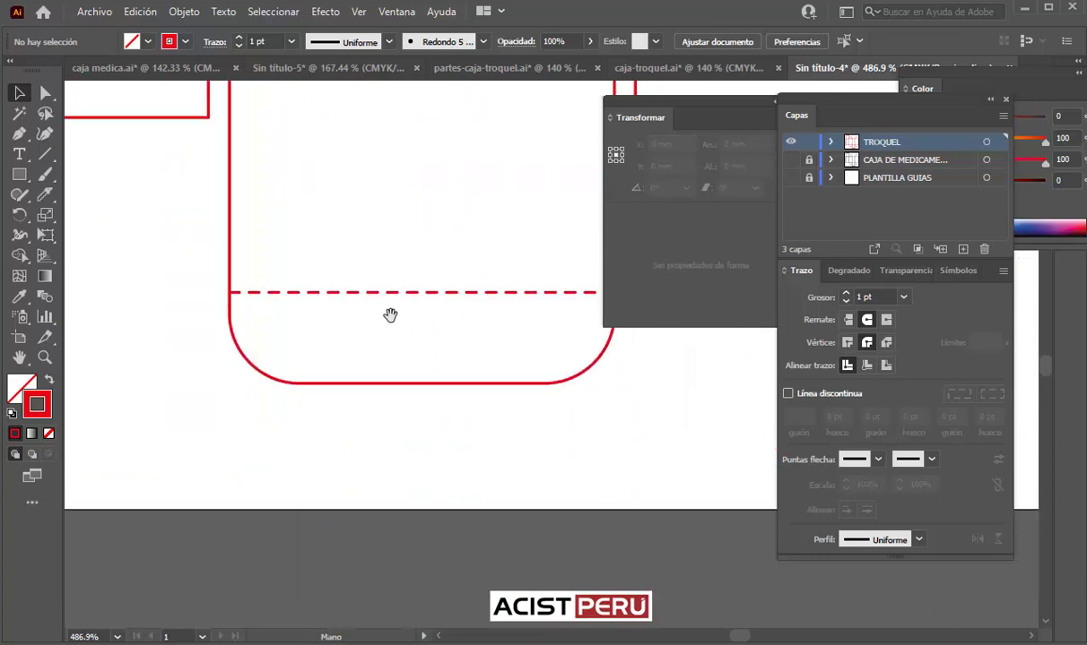
- Set the bottom flap's dashed fold line to 45 mm wide
click(327, 292)
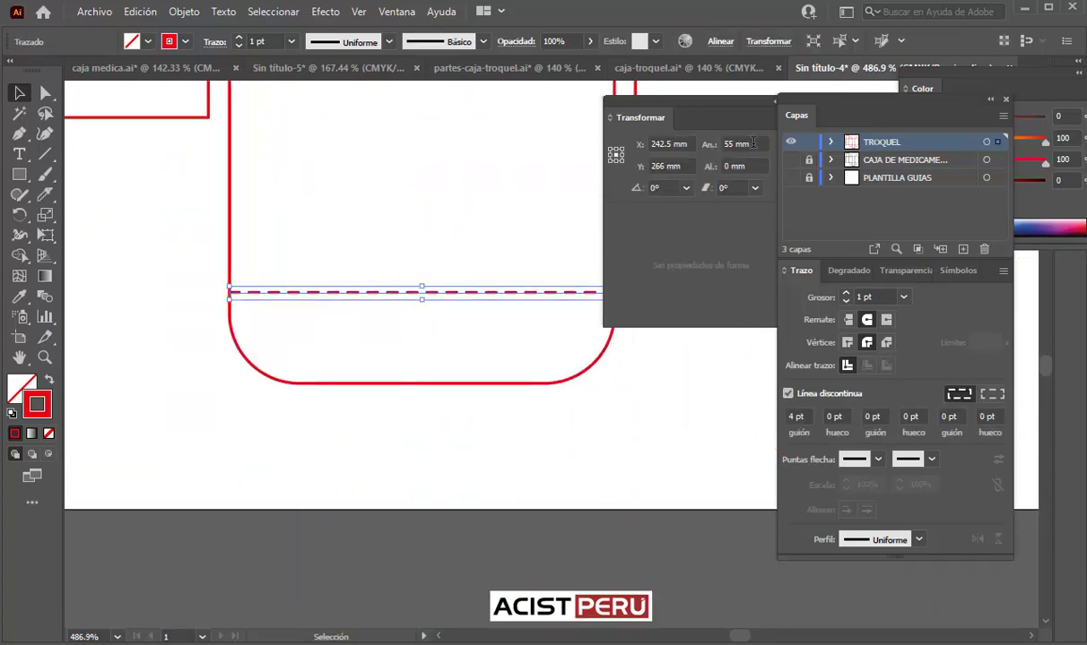
double_click(735, 143)
text(45)
key(Return)
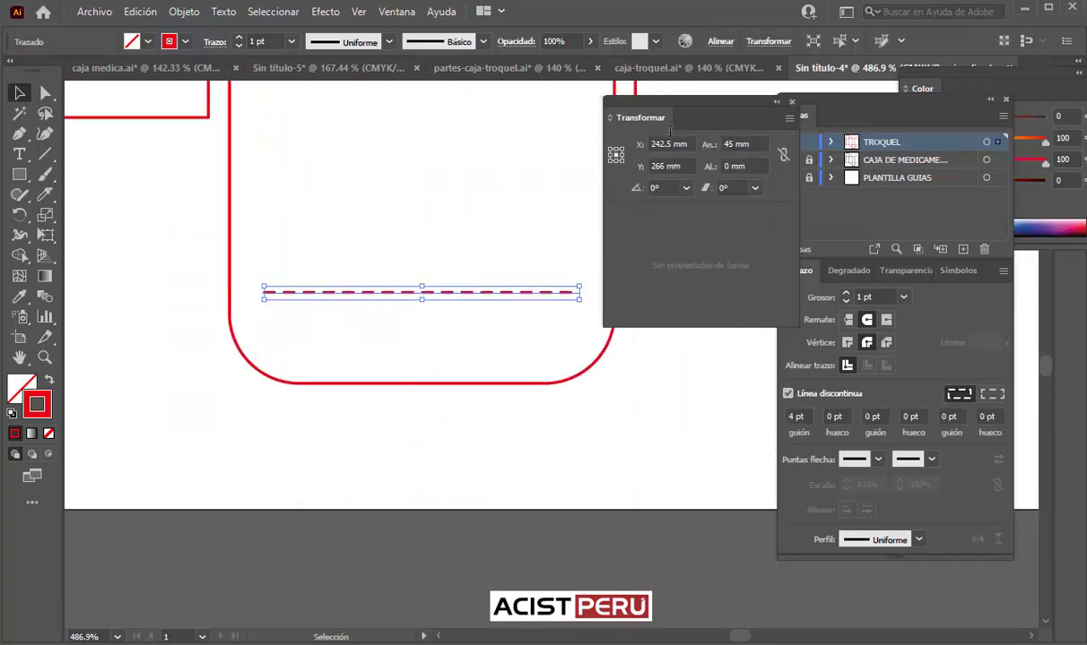
- Draw short solid segments linking both ends of the bottom fold to the curved outline
key(backslash)
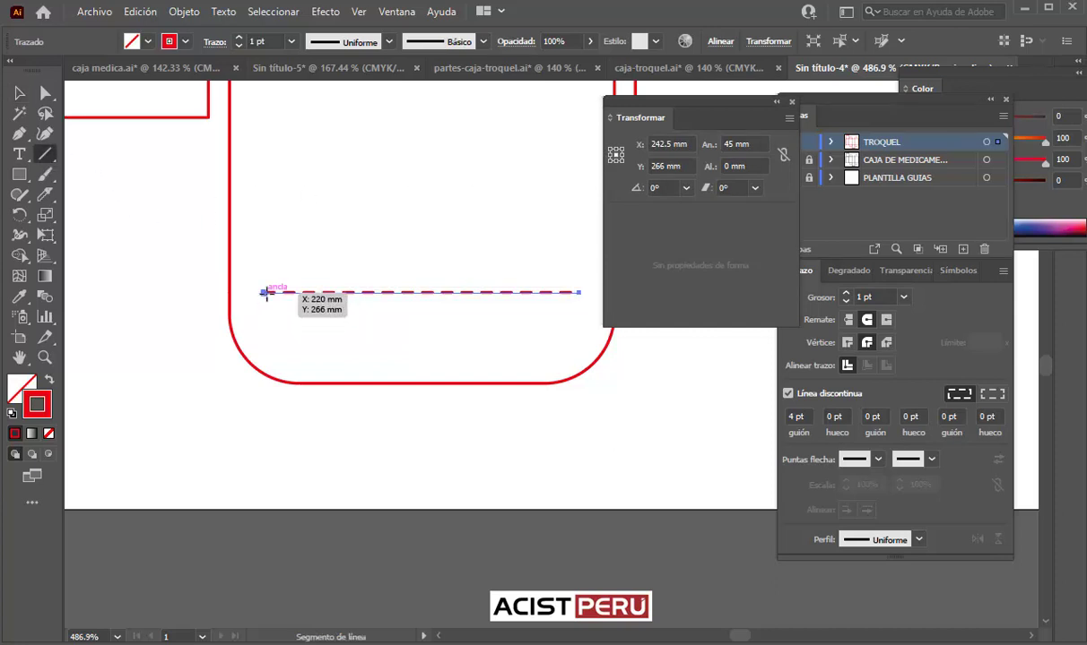
drag(263, 292, 230, 292)
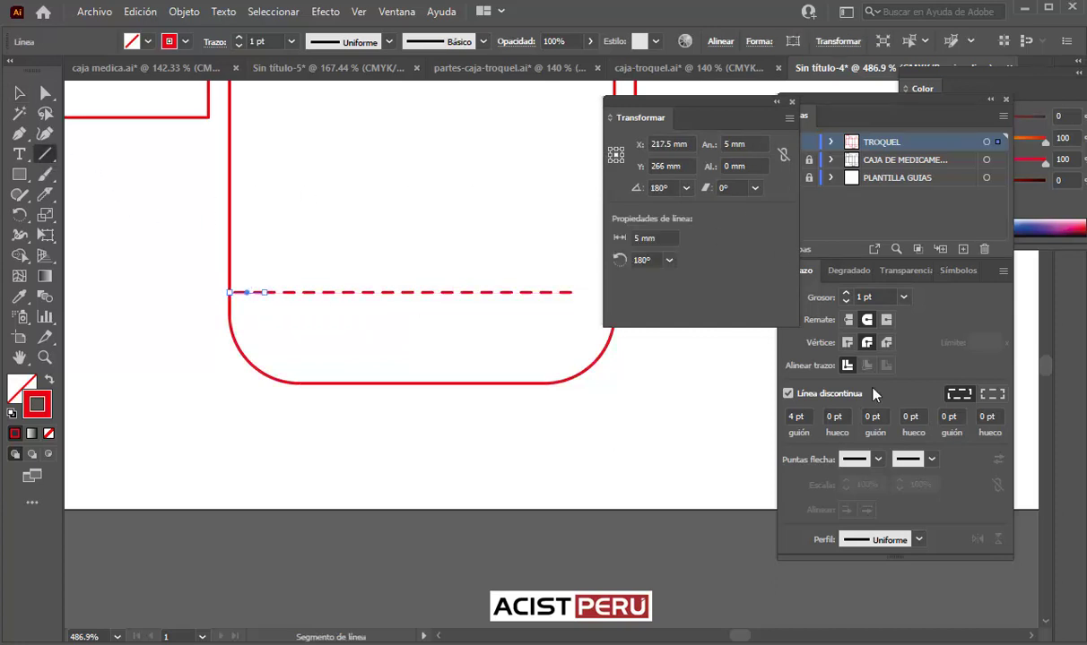
click(788, 392)
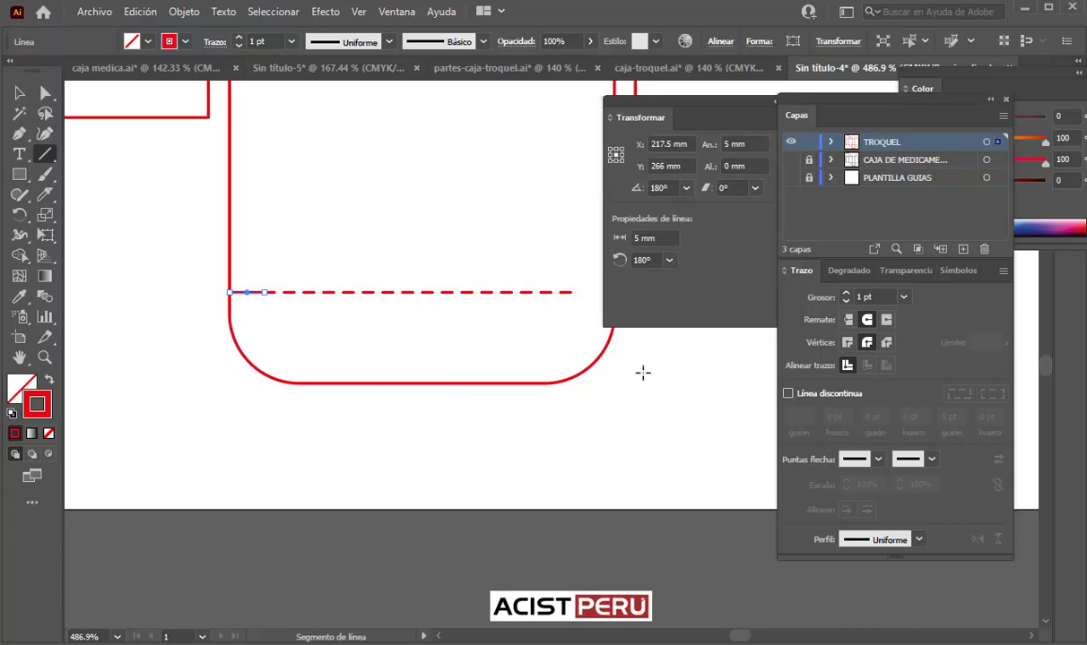
drag(642, 371, 542, 368)
drag(461, 313, 468, 314)
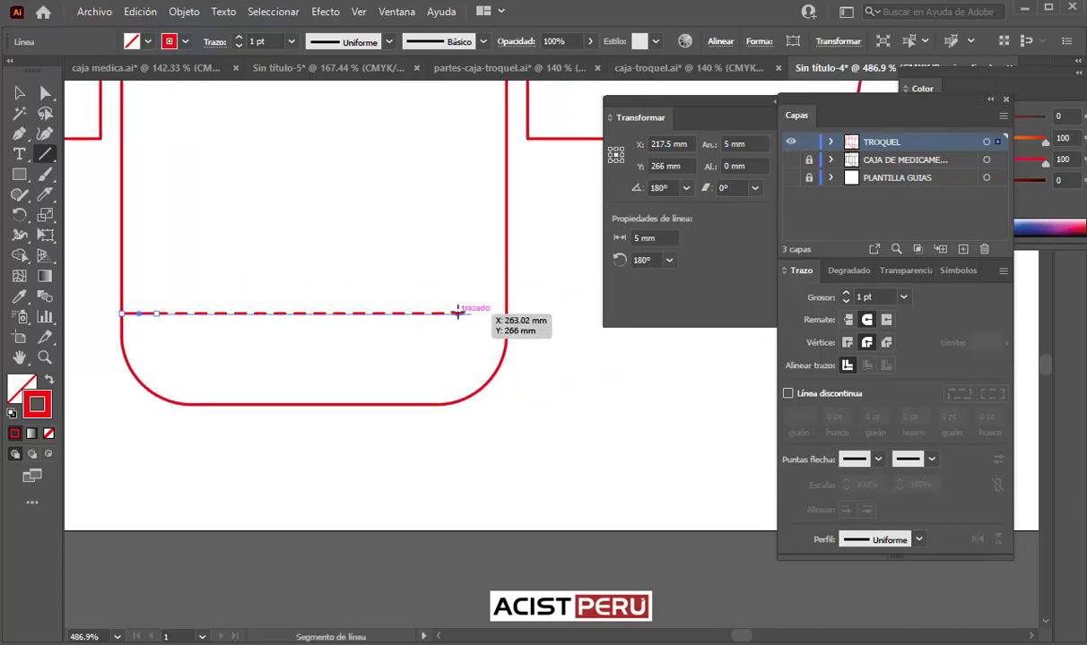
drag(468, 314, 507, 314)
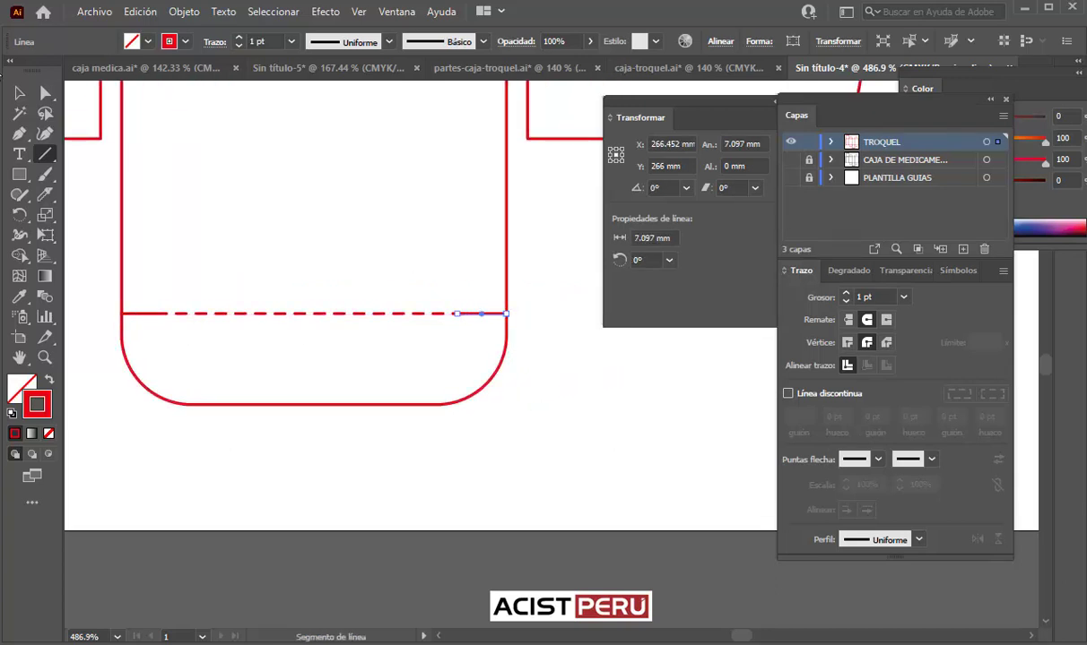
click(22, 93)
click(674, 434)
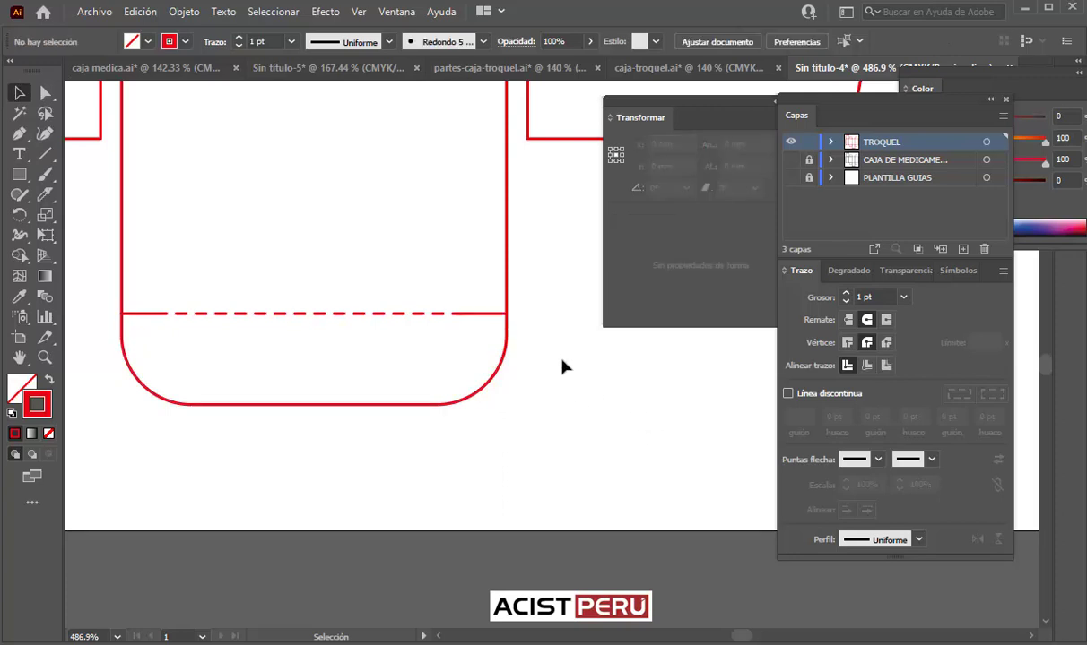
- Zoom out to about 125% and pan so the whole box template is visible
scroll(563, 357, down, 3)
scroll(563, 356, down, 2)
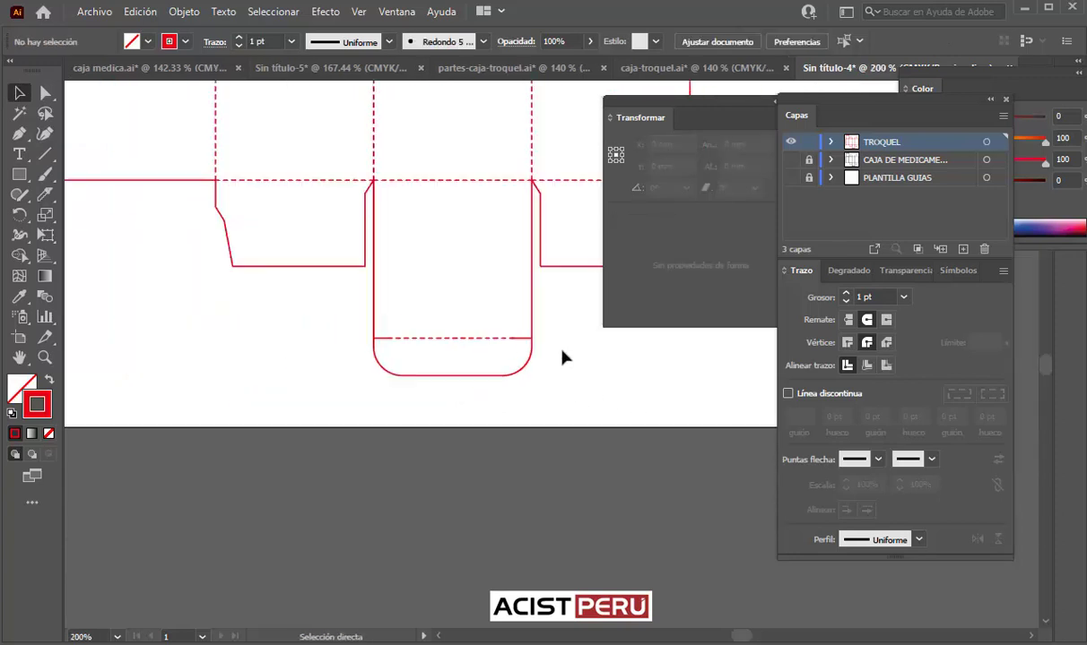
scroll(563, 358, down, 2)
drag(546, 412, 330, 417)
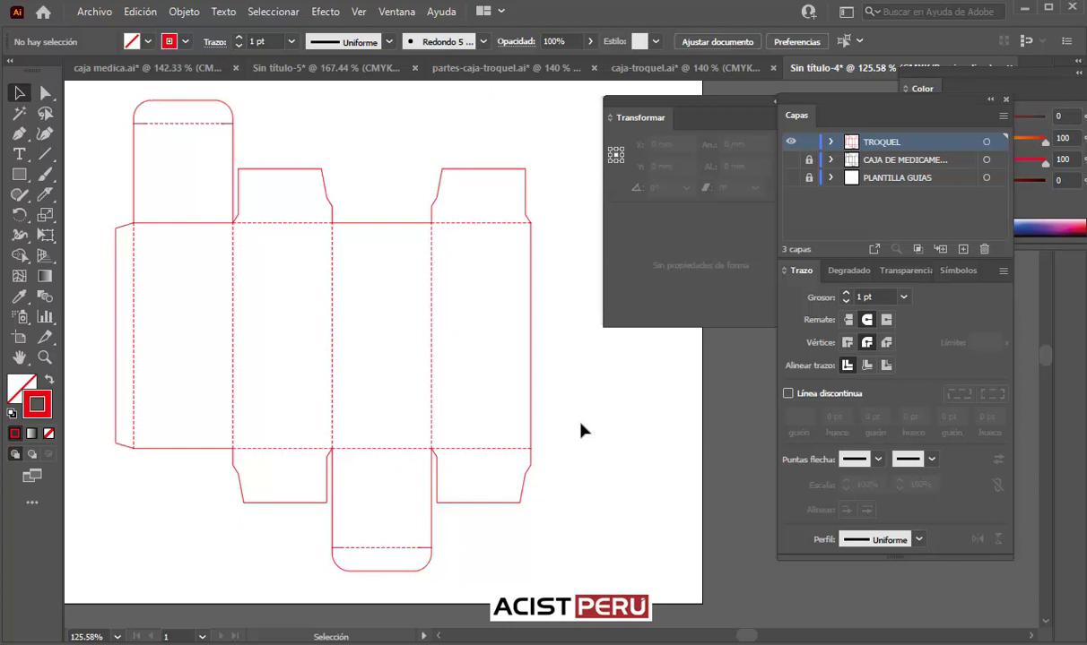
- Close the Transform panel and toggle the TROQUEL layer's visibility off and on
drag(743, 107, 651, 107)
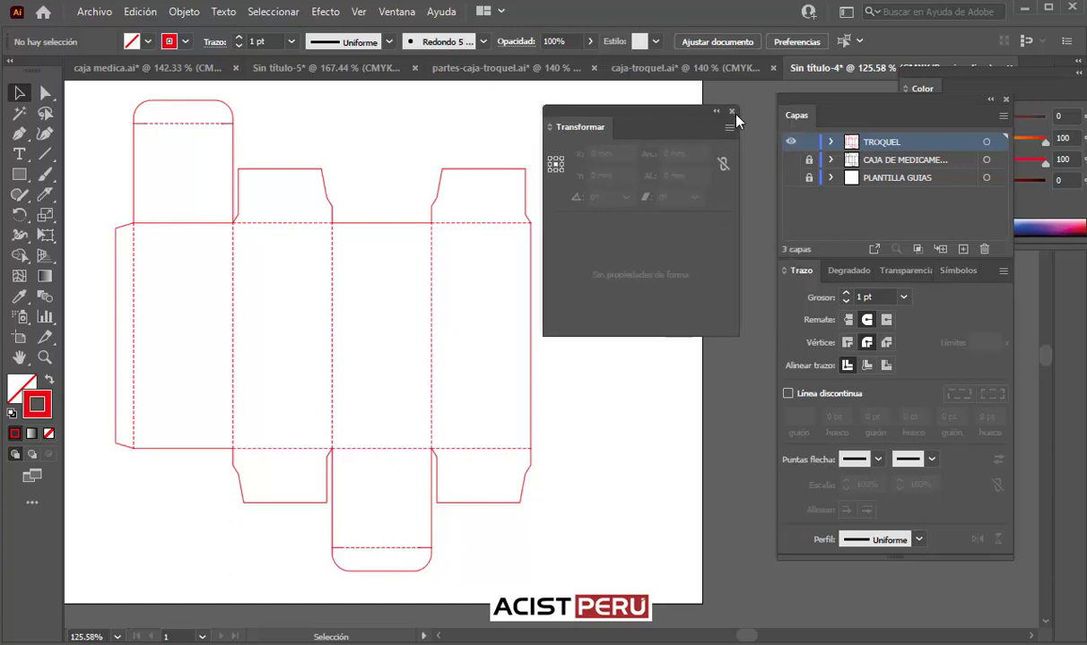
click(697, 105)
click(789, 141)
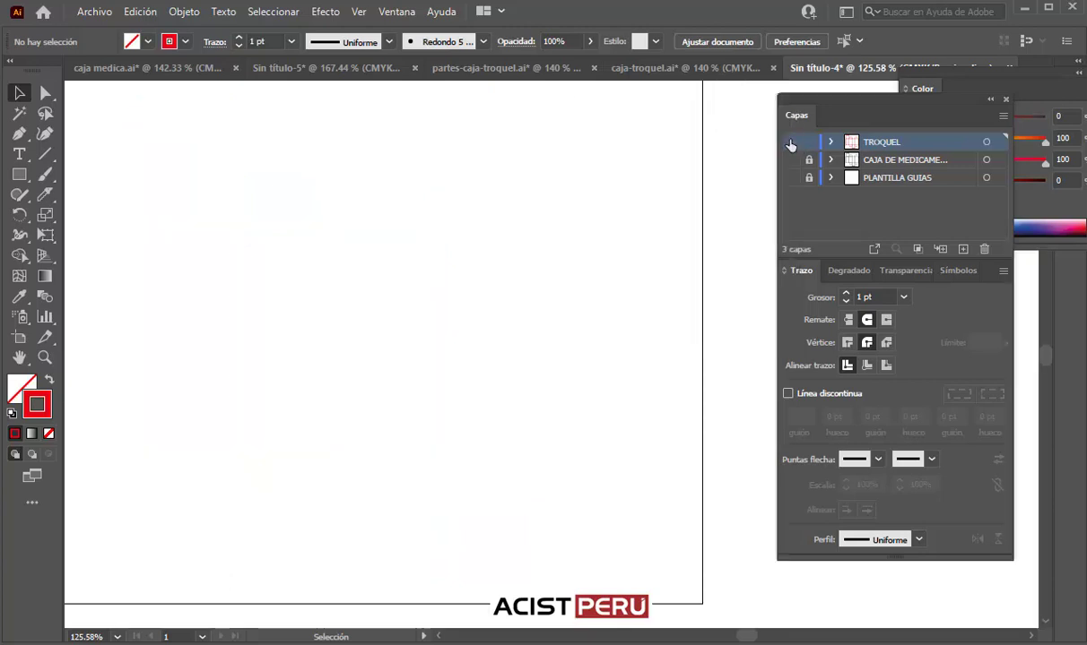
click(790, 142)
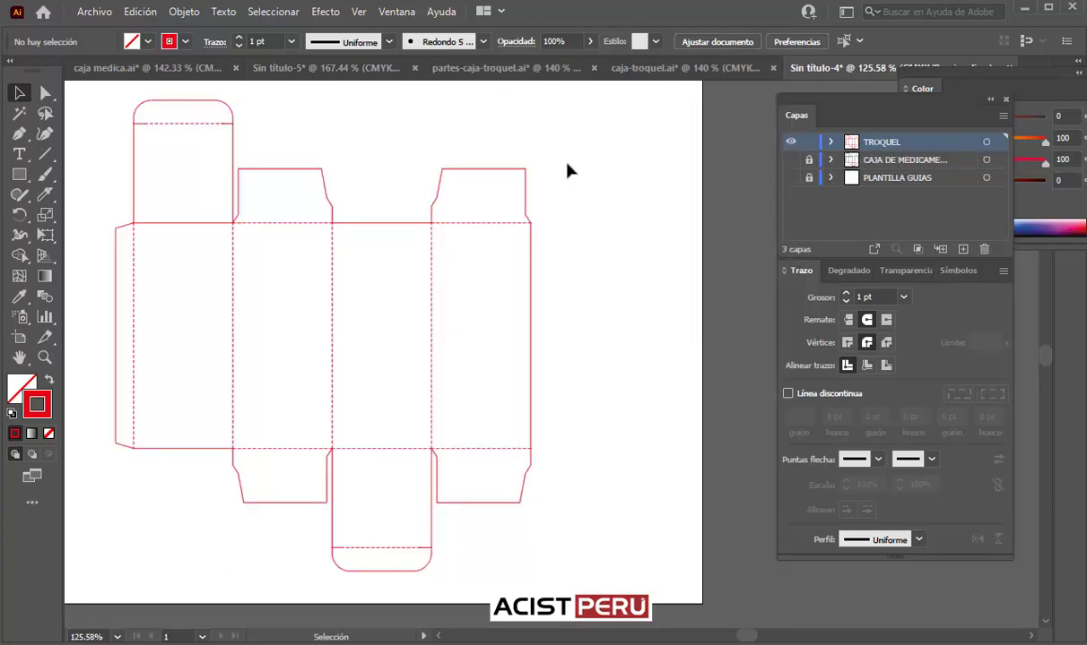
- Uncheck Imprimir in the TROQUEL layer options, then toggle the medicine box layer to compare
double_click(938, 144)
drag(637, 67, 464, 103)
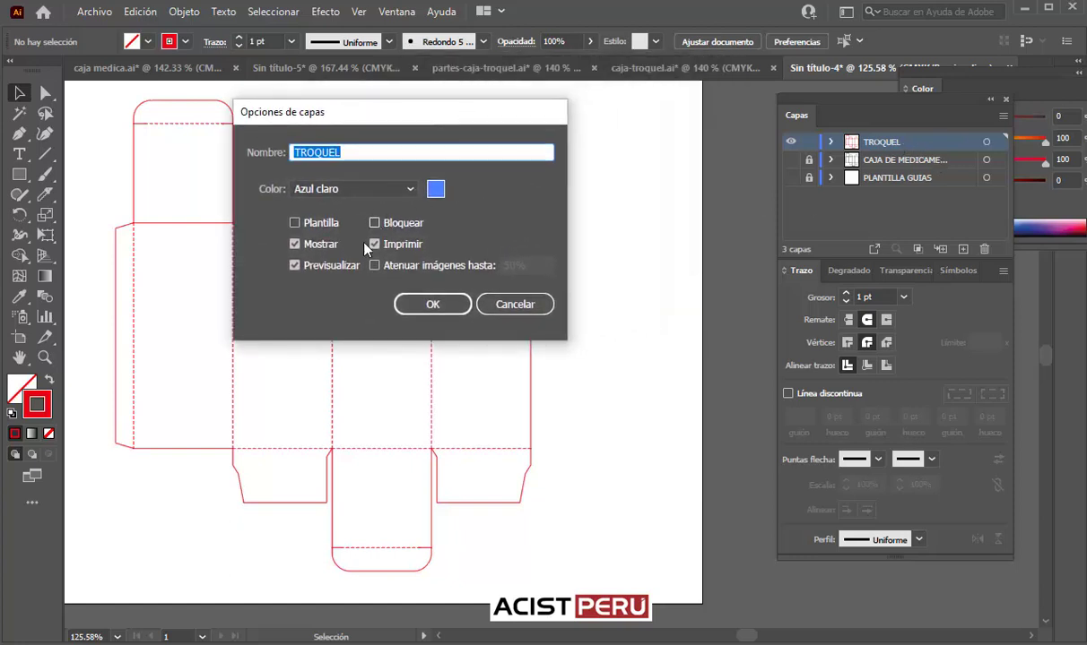
click(375, 244)
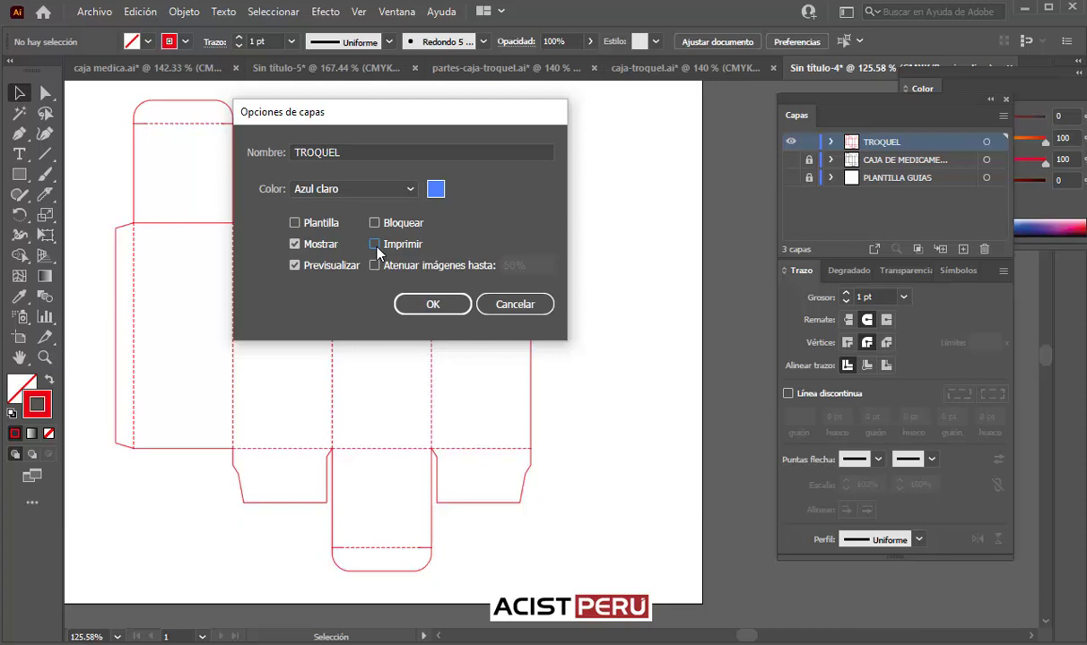
click(432, 304)
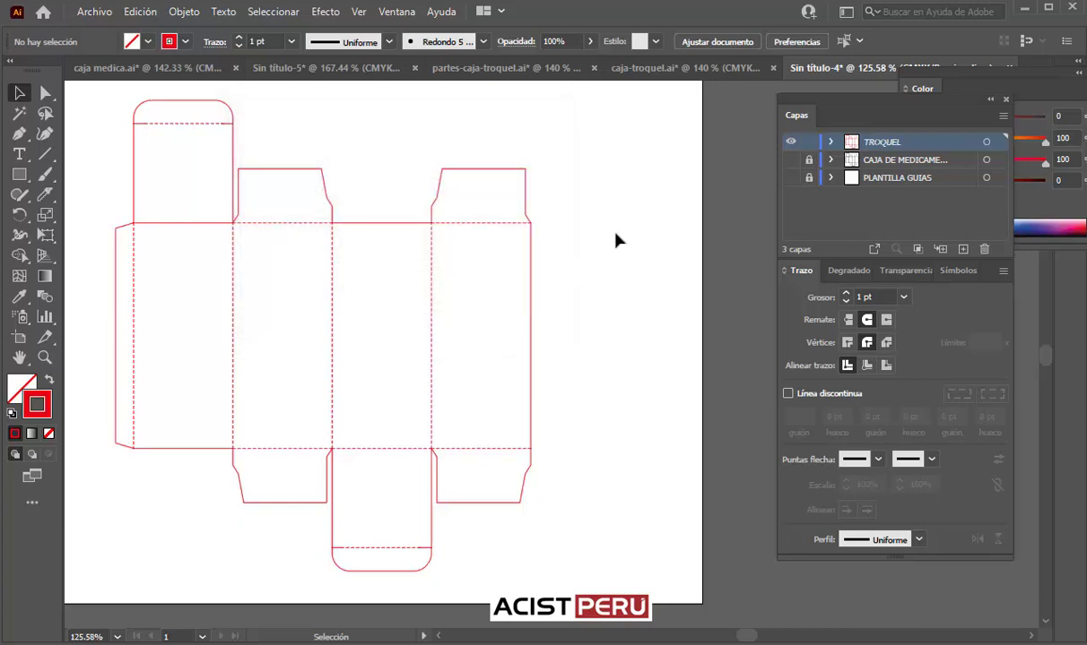
click(790, 160)
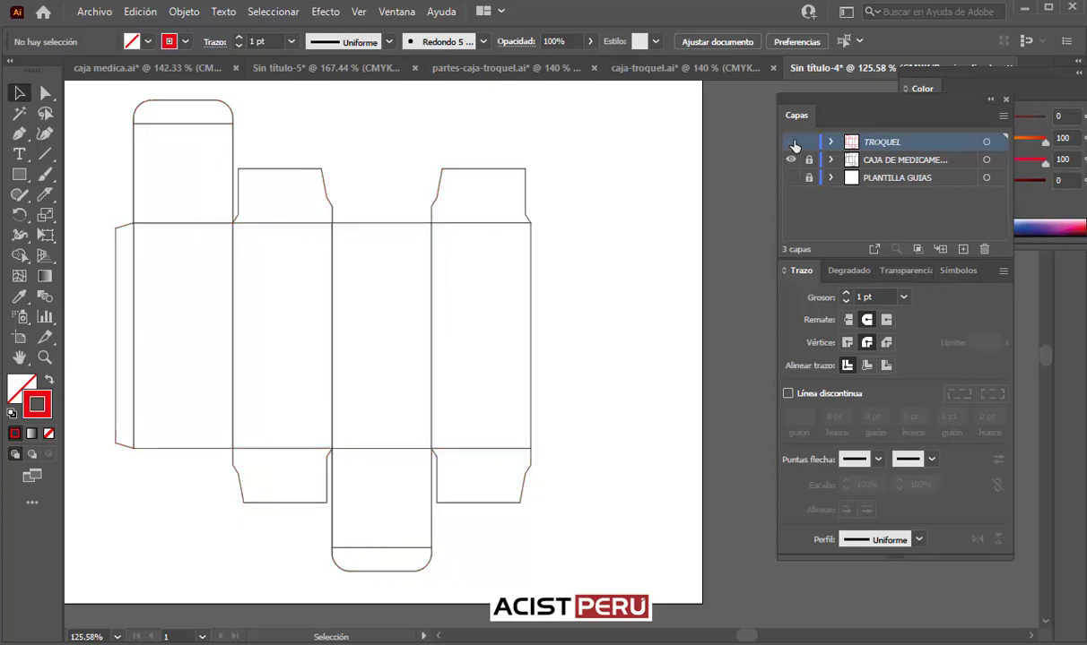
click(790, 159)
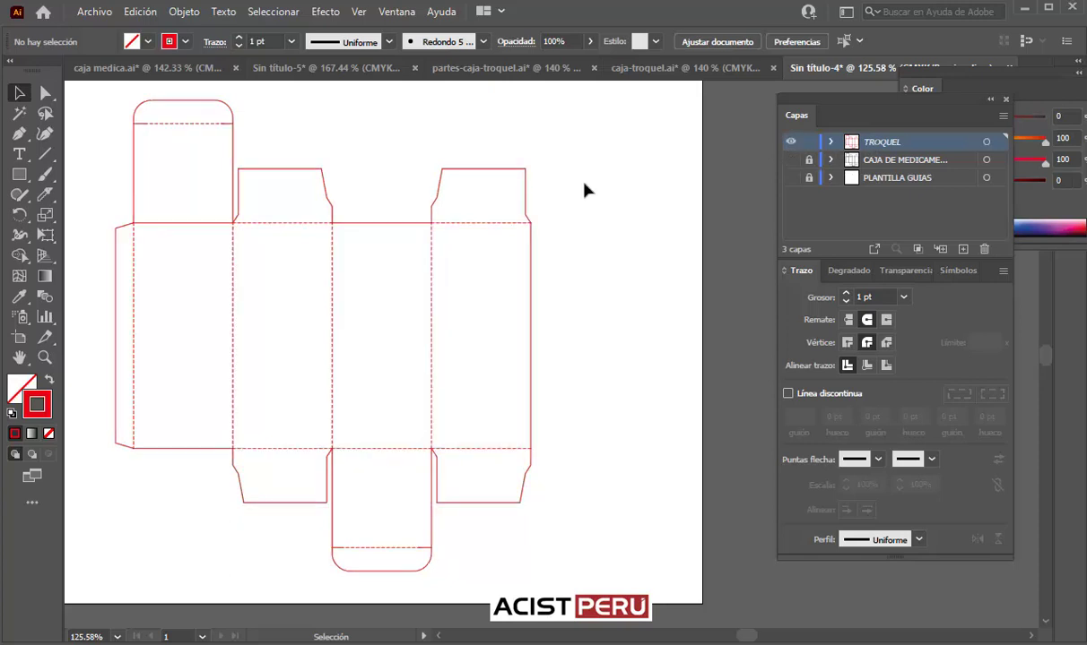